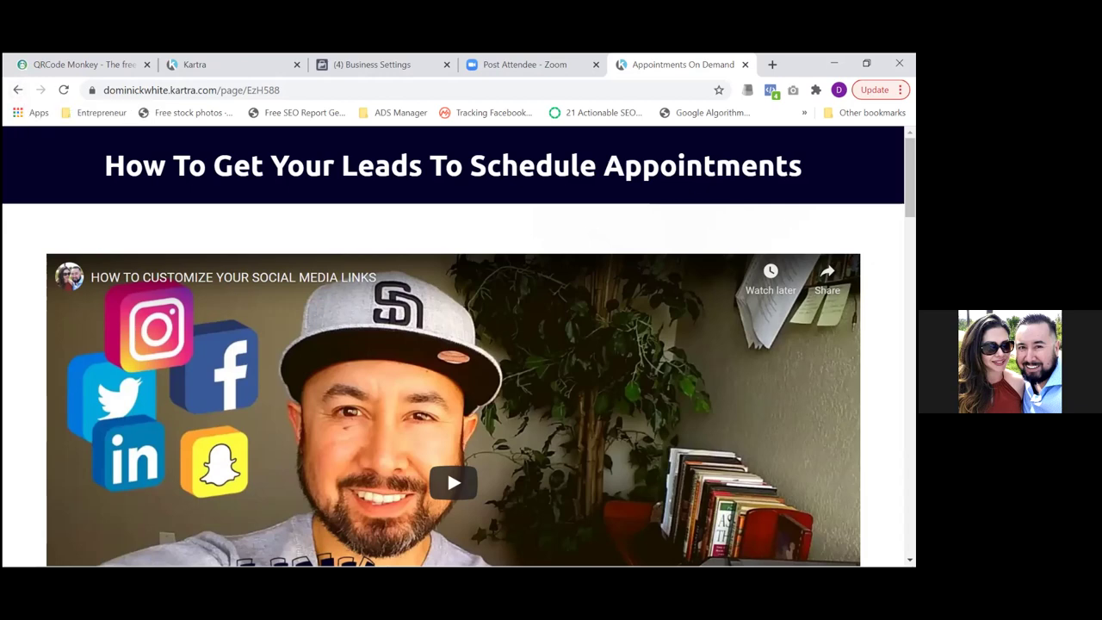
- Look over the "How To Get Your Leads To Schedule Appointments" page, including its video and the bullet points below it
scroll(459, 344, "down", 4)
scroll(458, 344, "up", 4)
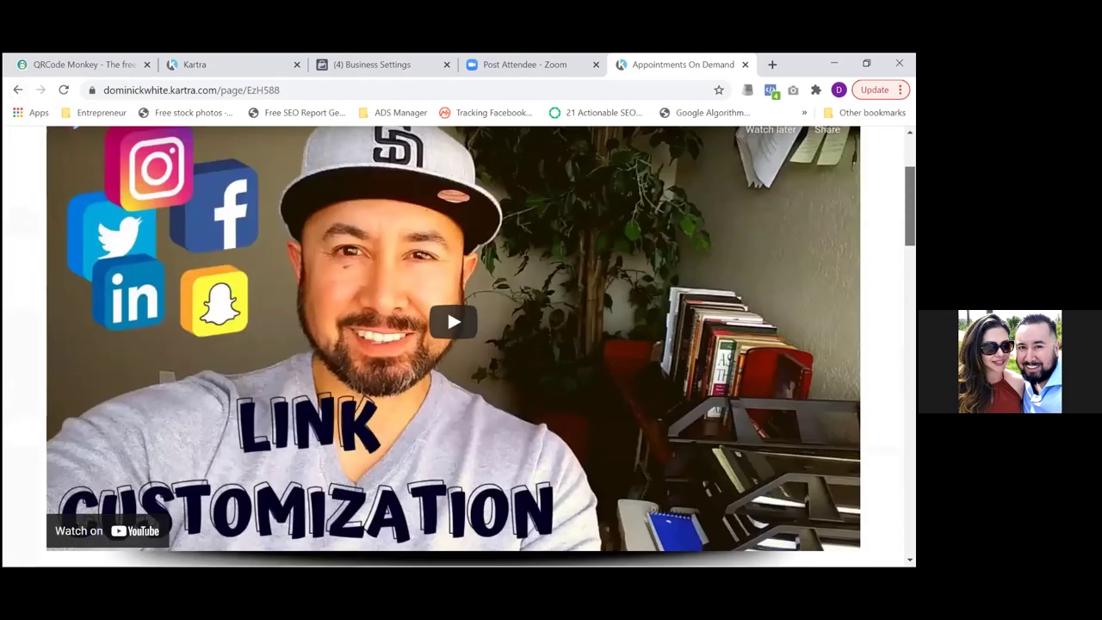
scroll(459, 344, "down", 2)
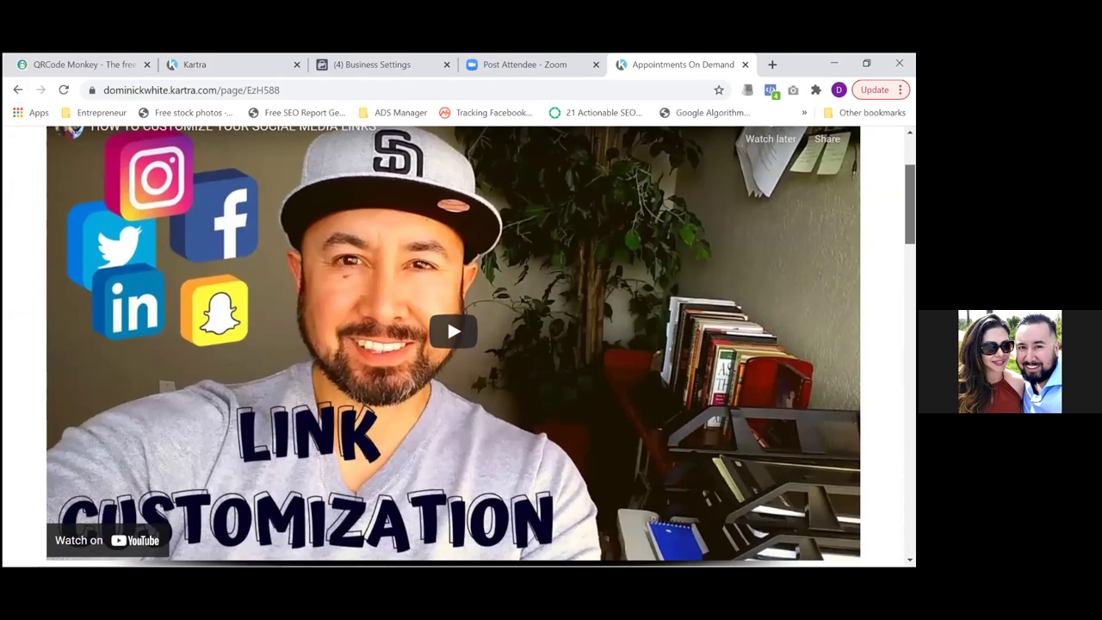
scroll(458, 344, "up", 1)
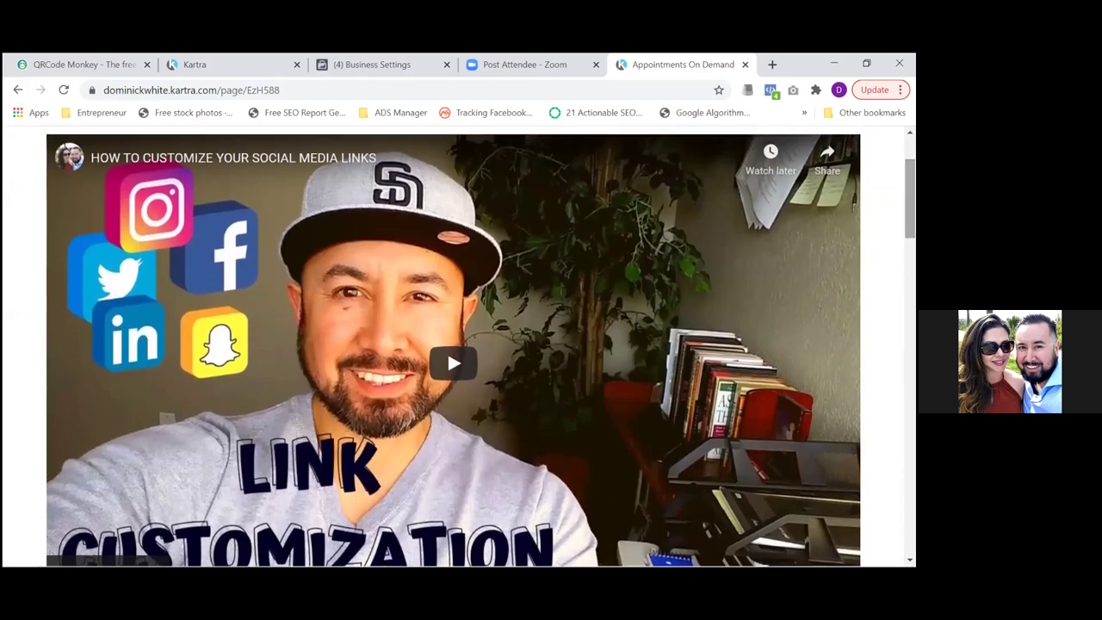
scroll(459, 344, "down", 3)
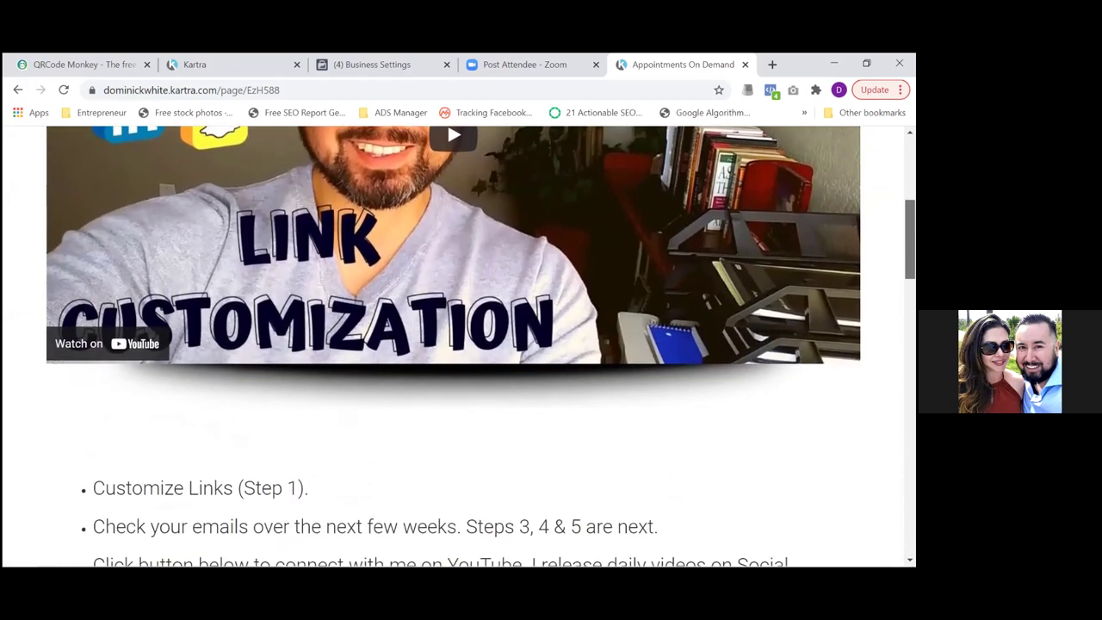
scroll(459, 344, "down", 1)
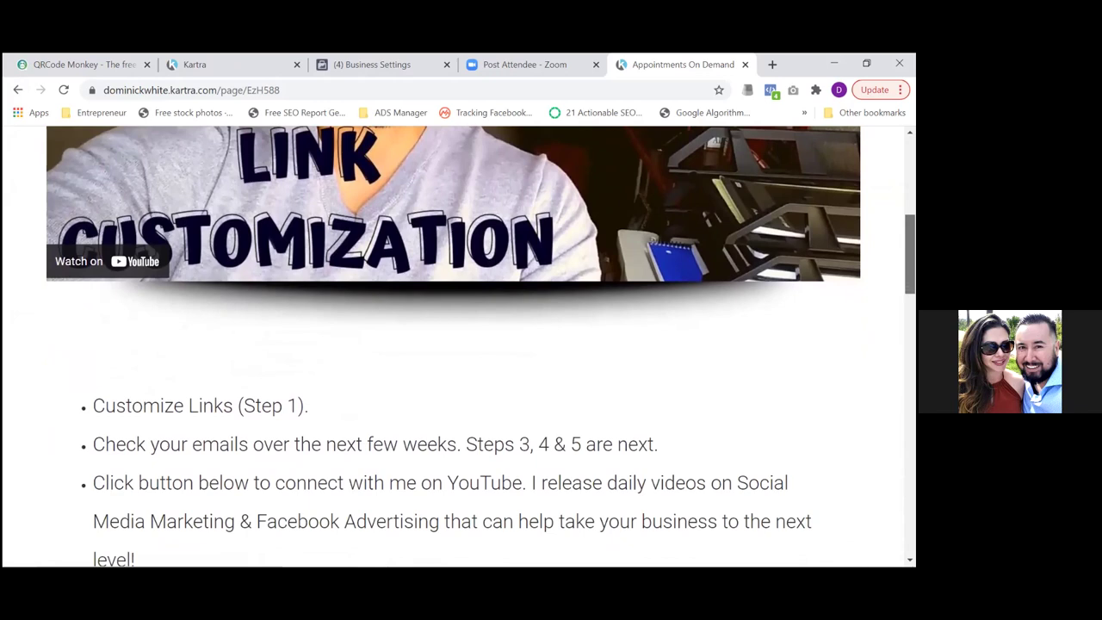
scroll(459, 344, "down", 1)
scroll(458, 344, "up", 4)
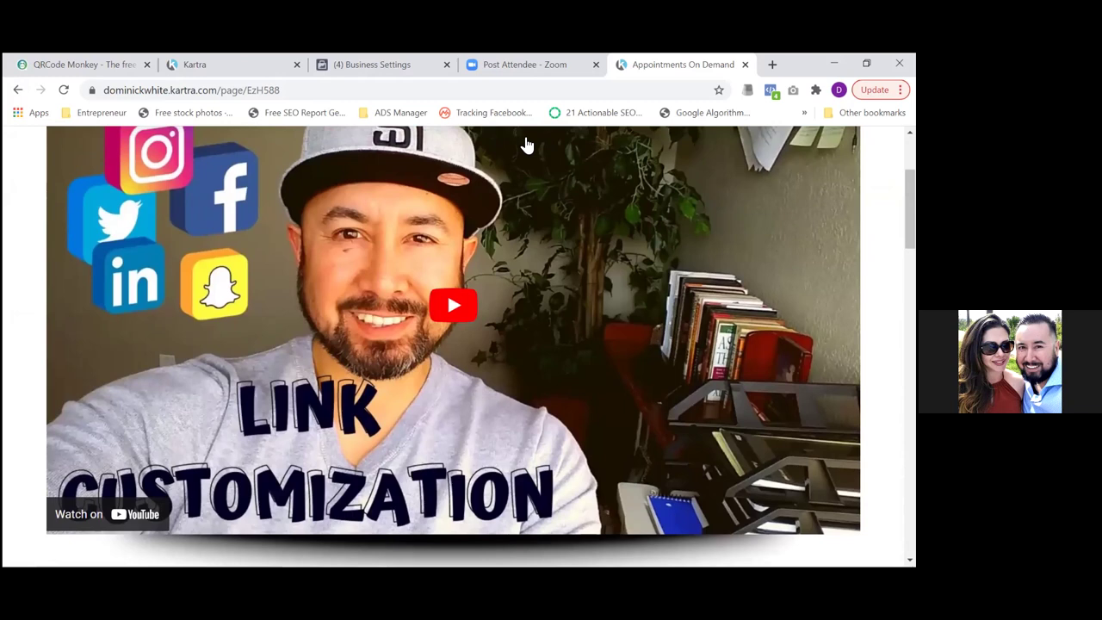
left_click(509, 69)
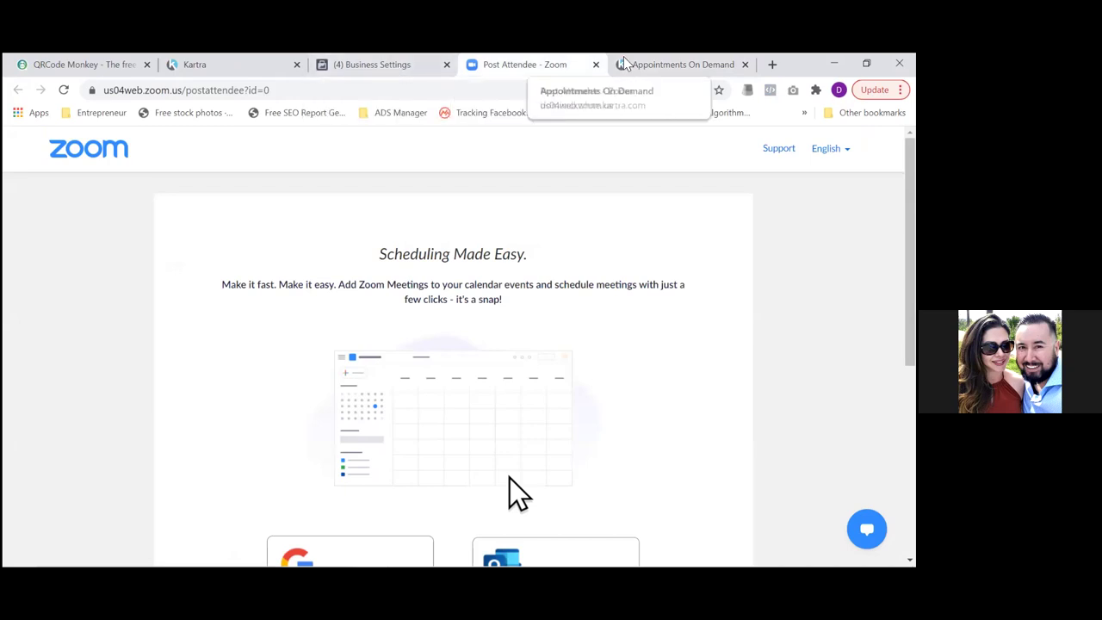
left_click(654, 64)
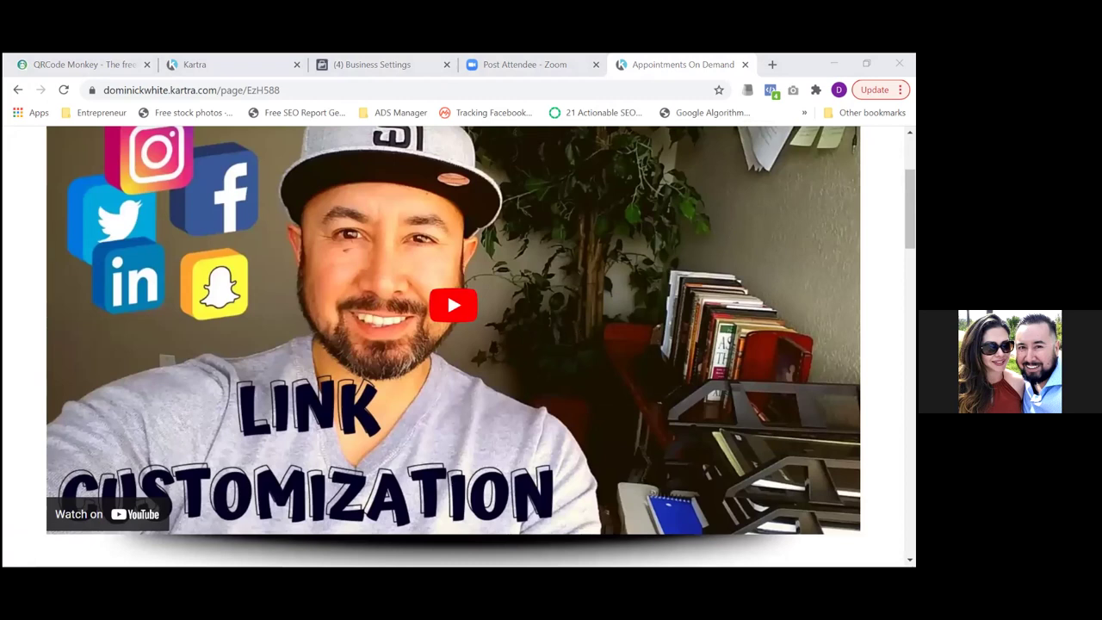
scroll(454, 345, "up", 1)
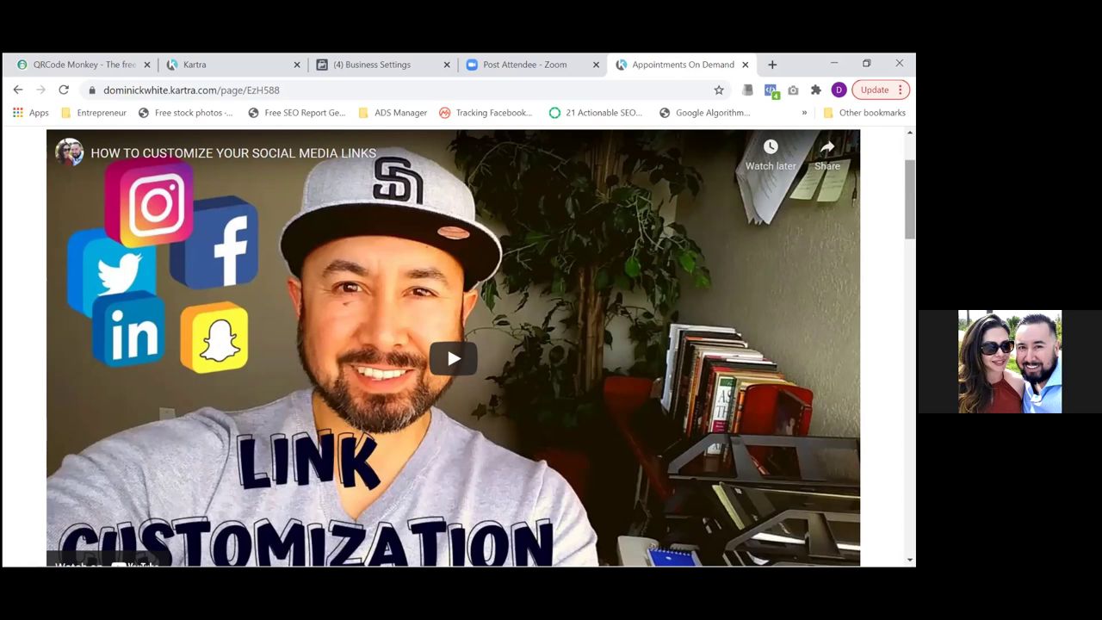
- Switch to the Kartra pages list and review the funnel pages in The Five Step Blueprint Book category
left_click(216, 65)
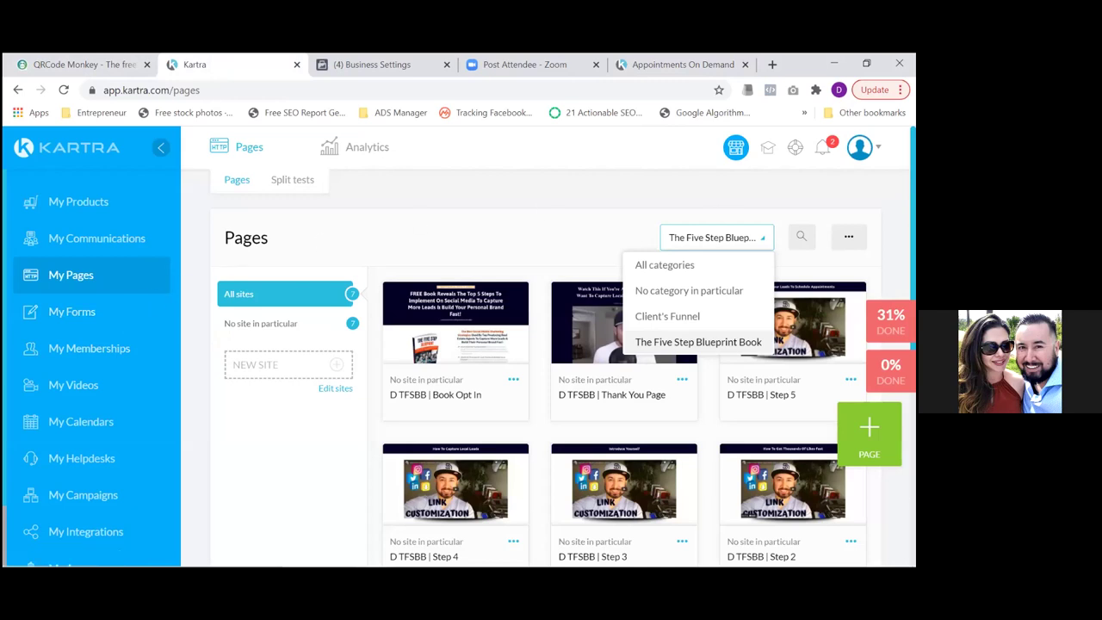
scroll(548, 344, "down", 3)
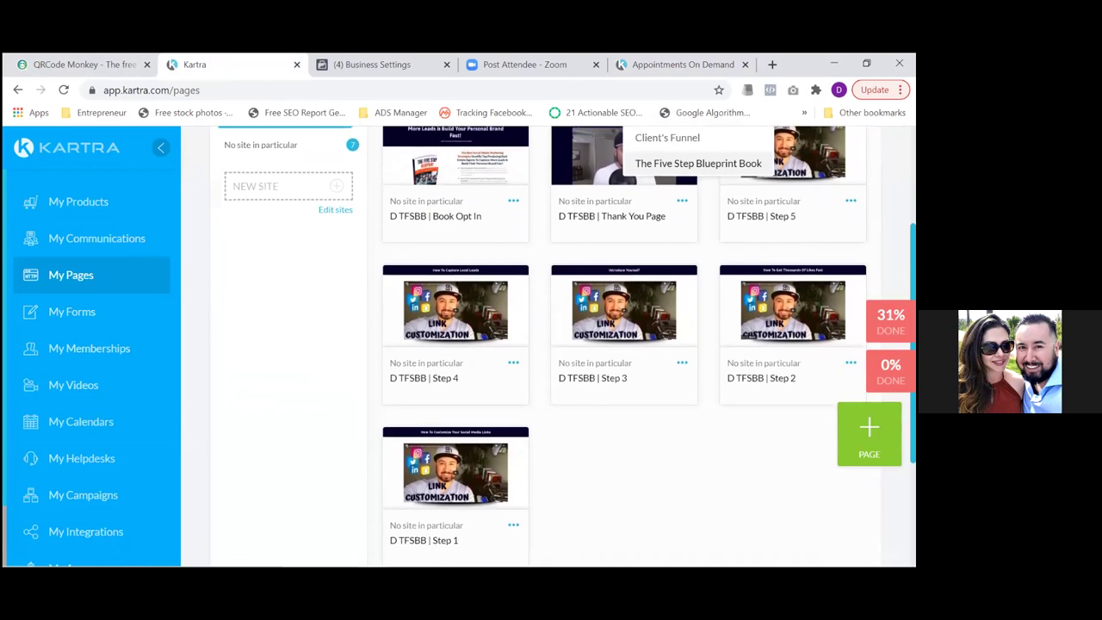
scroll(548, 344, "down", 2)
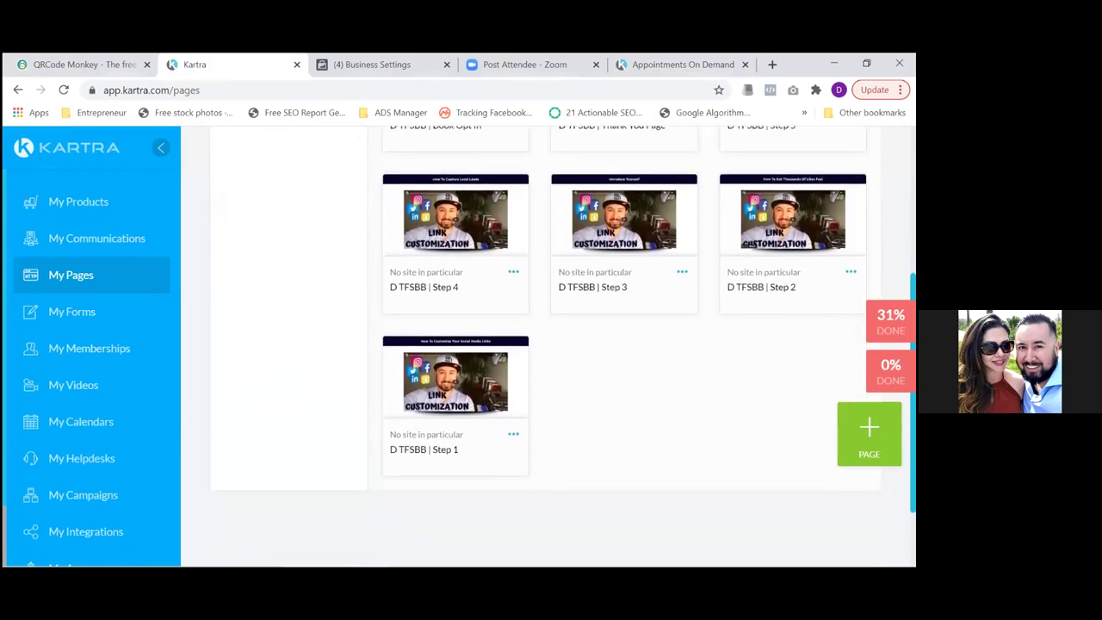
scroll(548, 345, "down", 1)
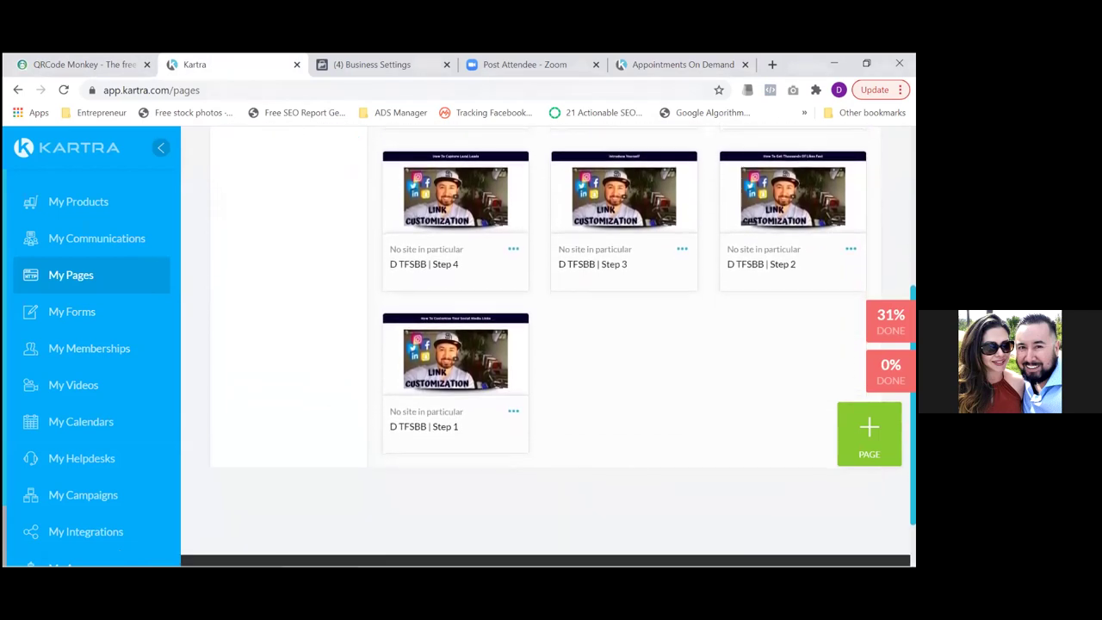
scroll(548, 344, "up", 4)
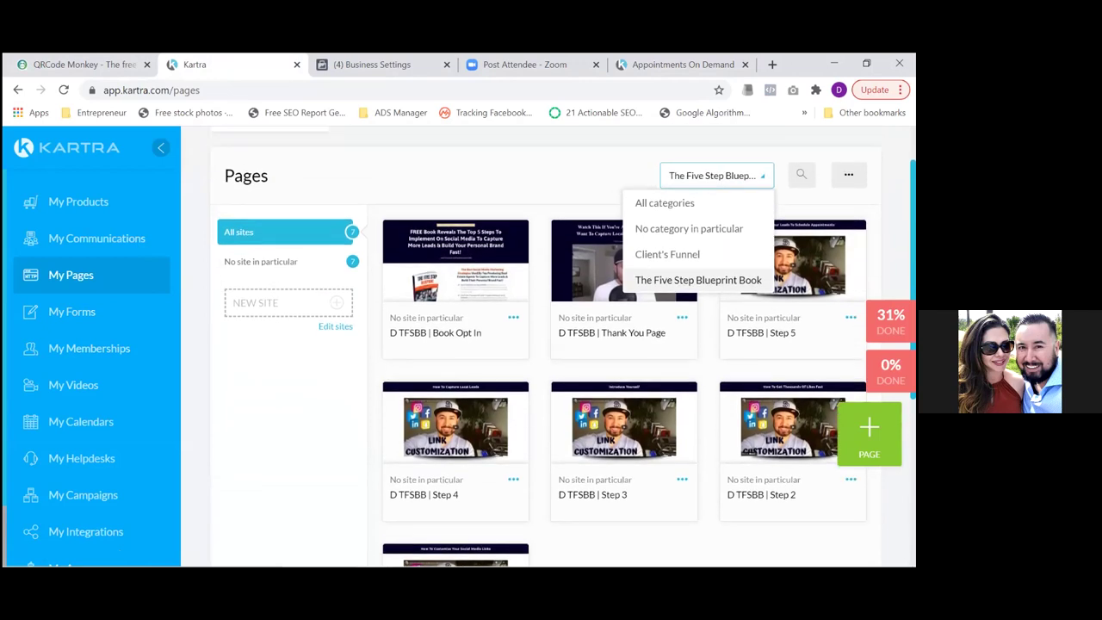
- Show the lead lists in My Communications and examine the Real Estate Appointment Leads list entry
left_click(103, 247)
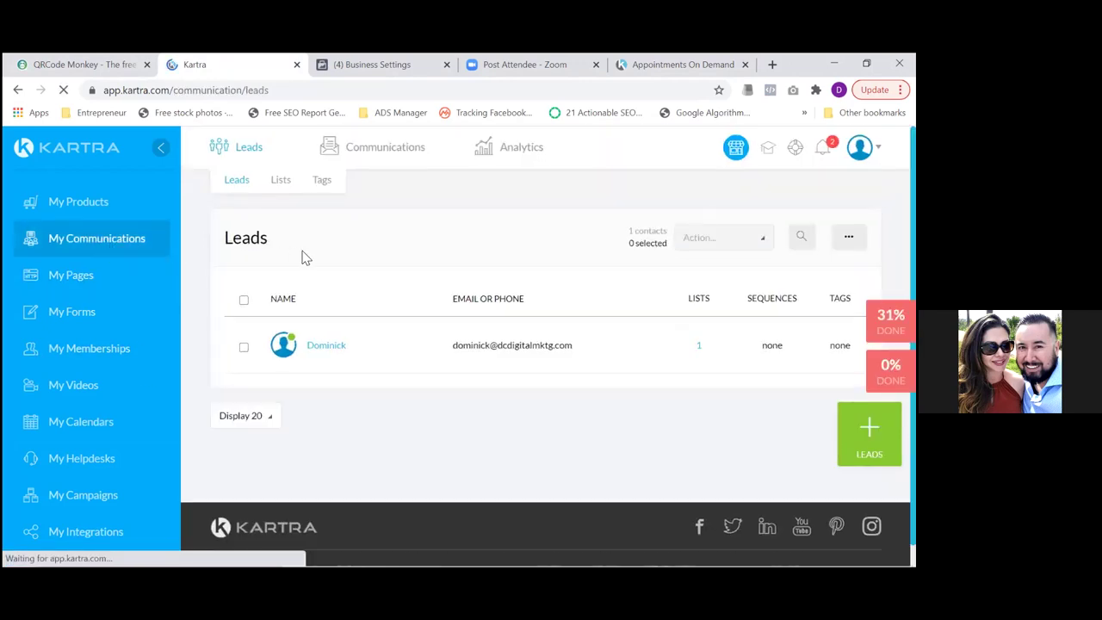
left_click(280, 185)
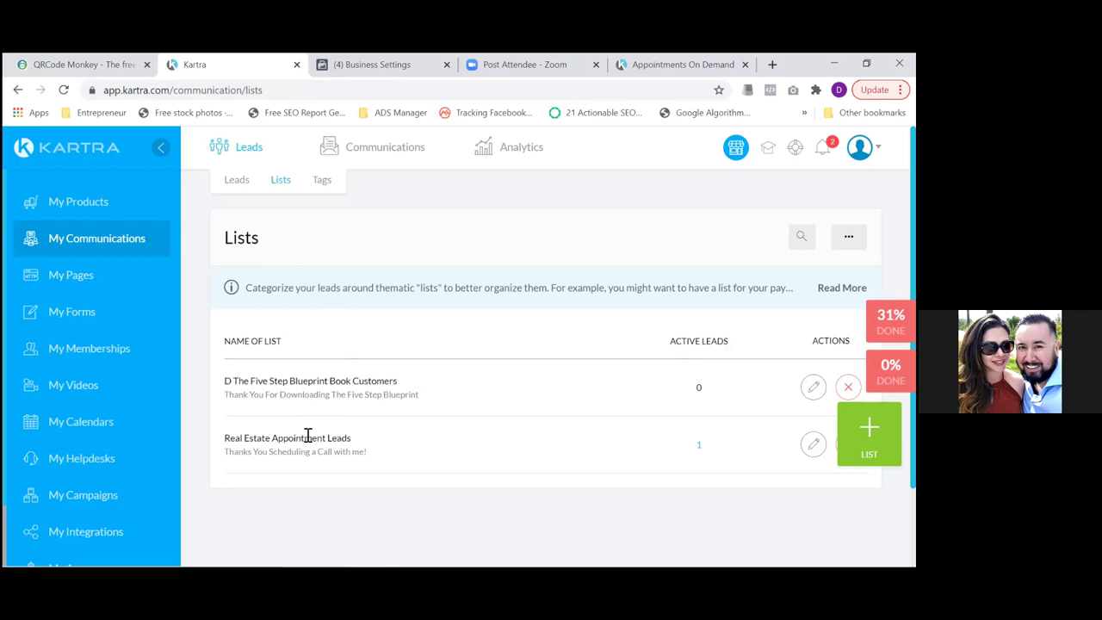
left_click_drag(308, 436, 359, 438)
left_click(361, 440)
- Open the "D The Five Step Blueprint Book" email sequence for editing in the sequence builder
mouse_move(372, 143)
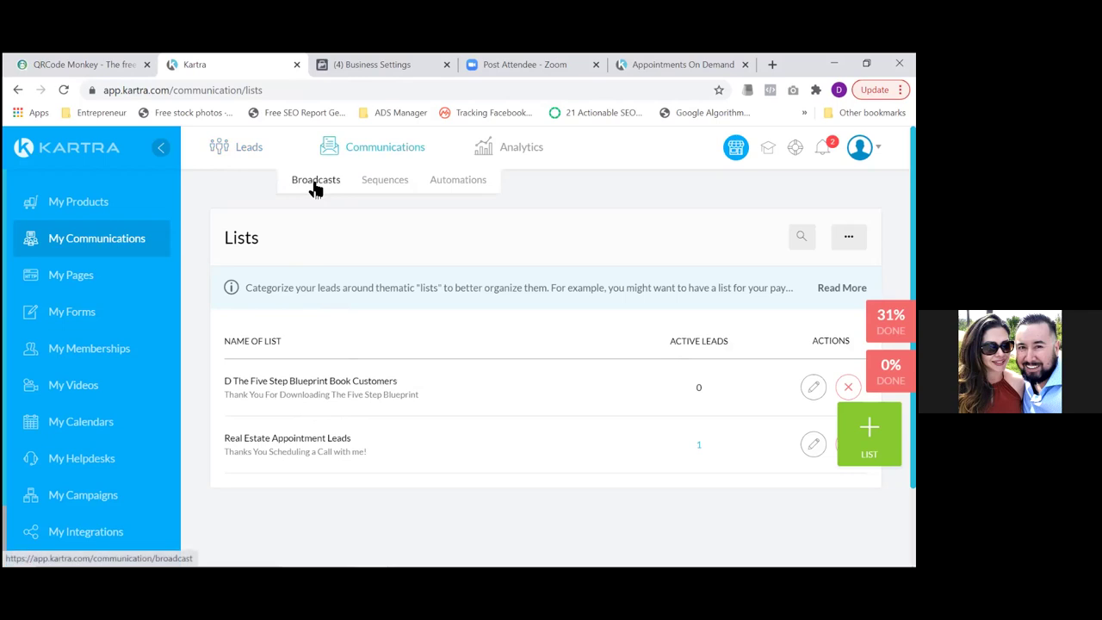
left_click(382, 187)
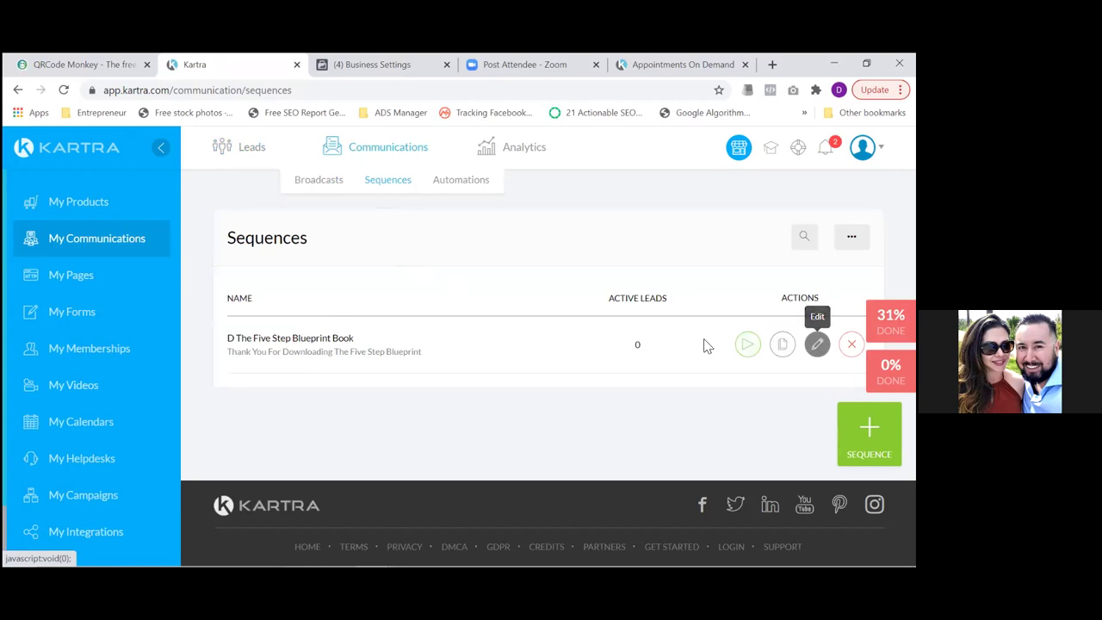
left_click(817, 344)
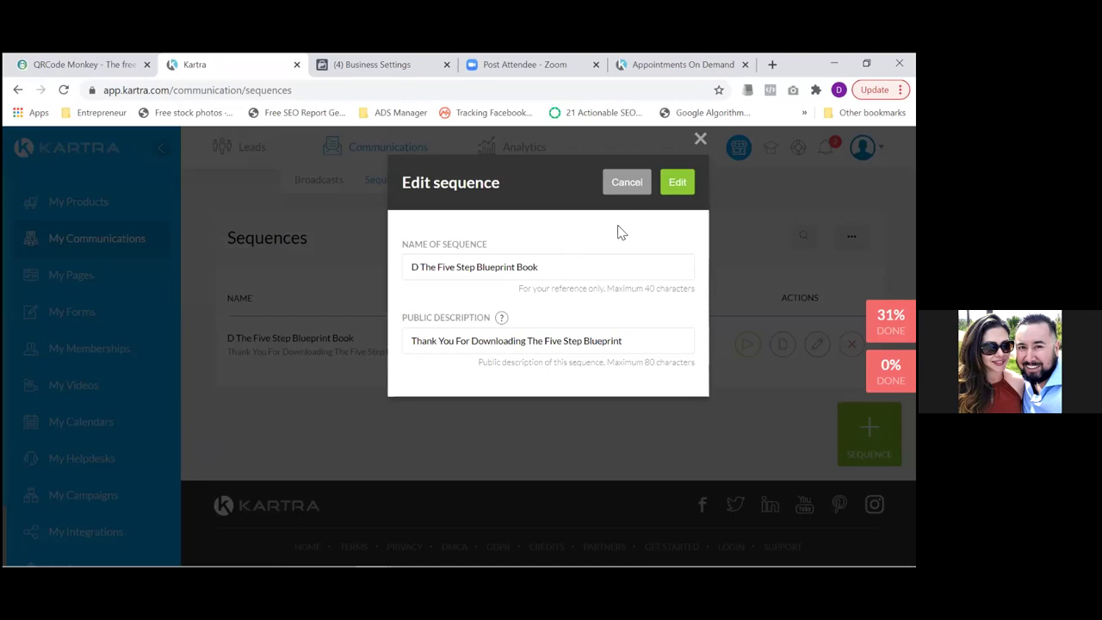
left_click(679, 181)
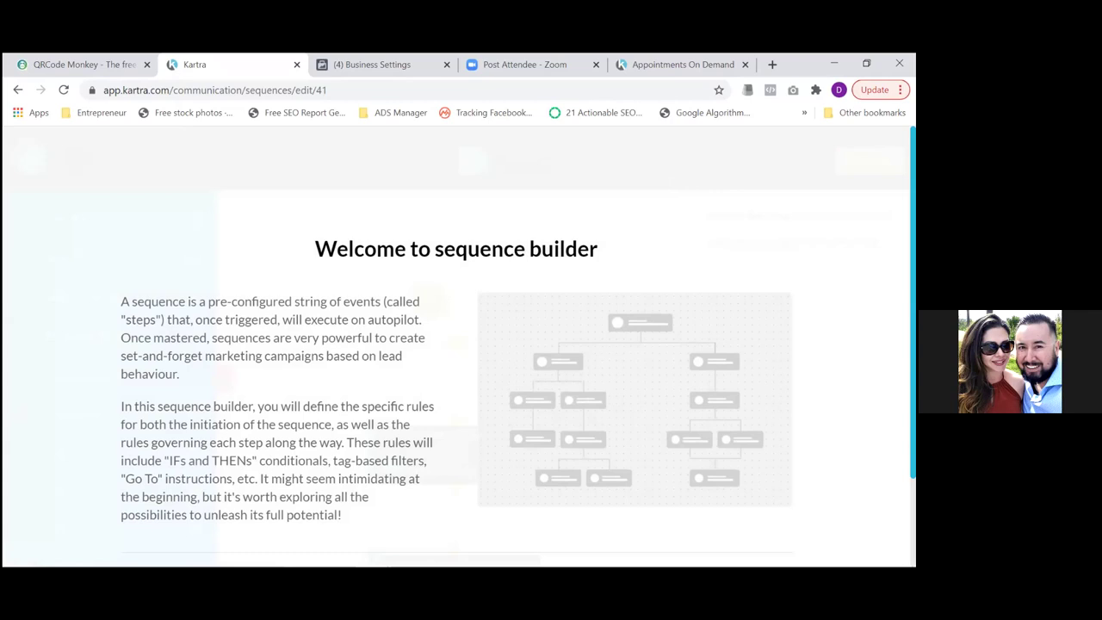
- Look through the sequence builder's welcome page and start its tutorial
scroll(456, 344, "down", 2)
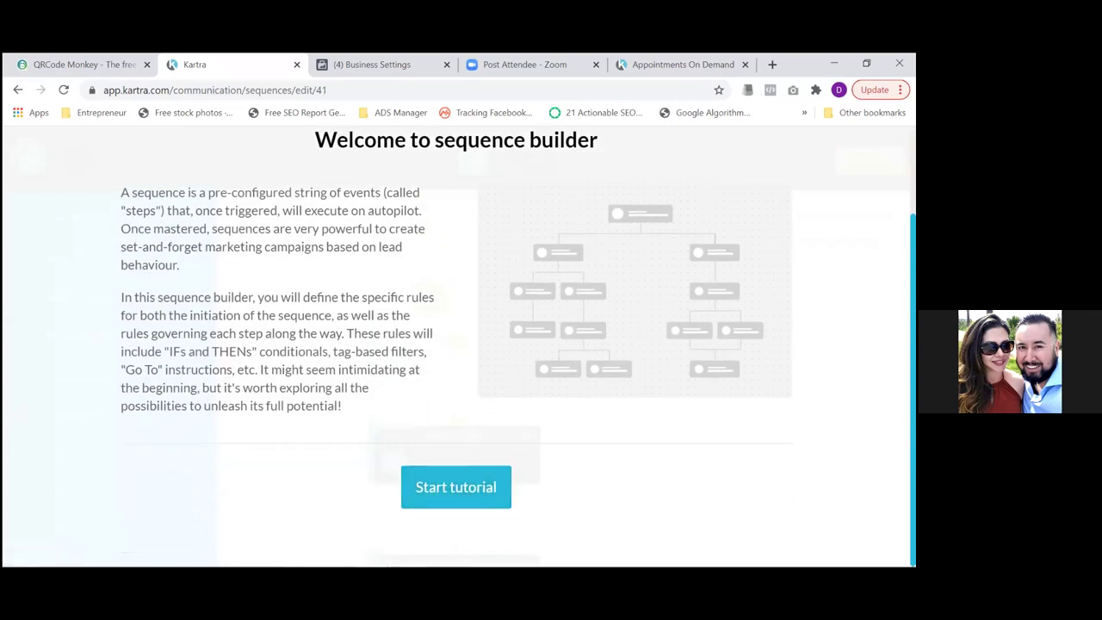
scroll(516, 345, "up", 2)
double_click(359, 245)
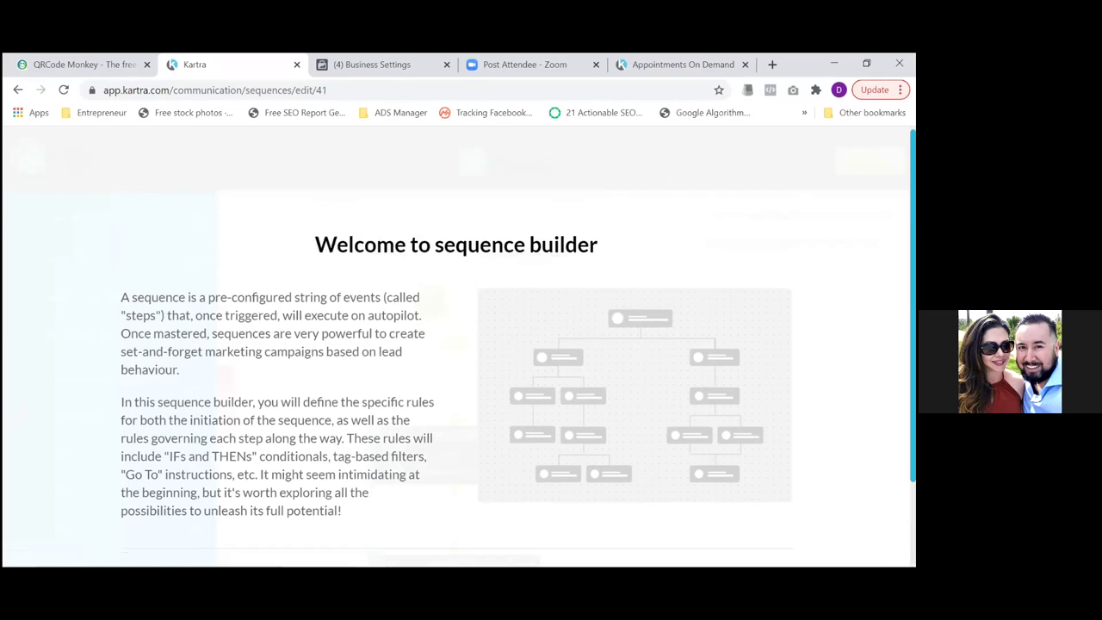
scroll(456, 344, "down", 2)
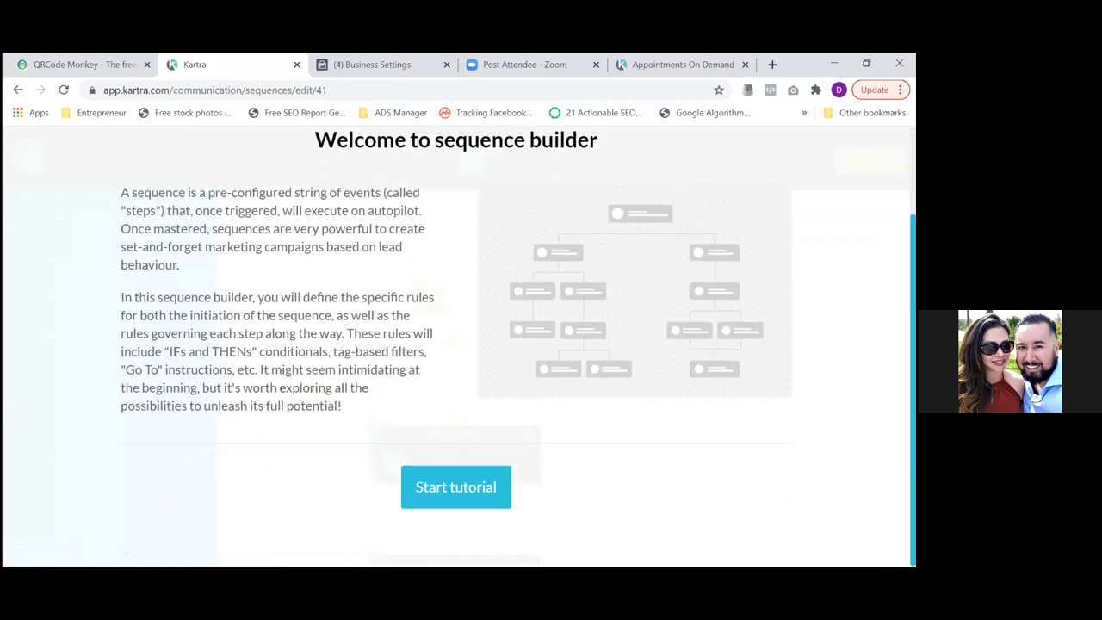
left_click(504, 499)
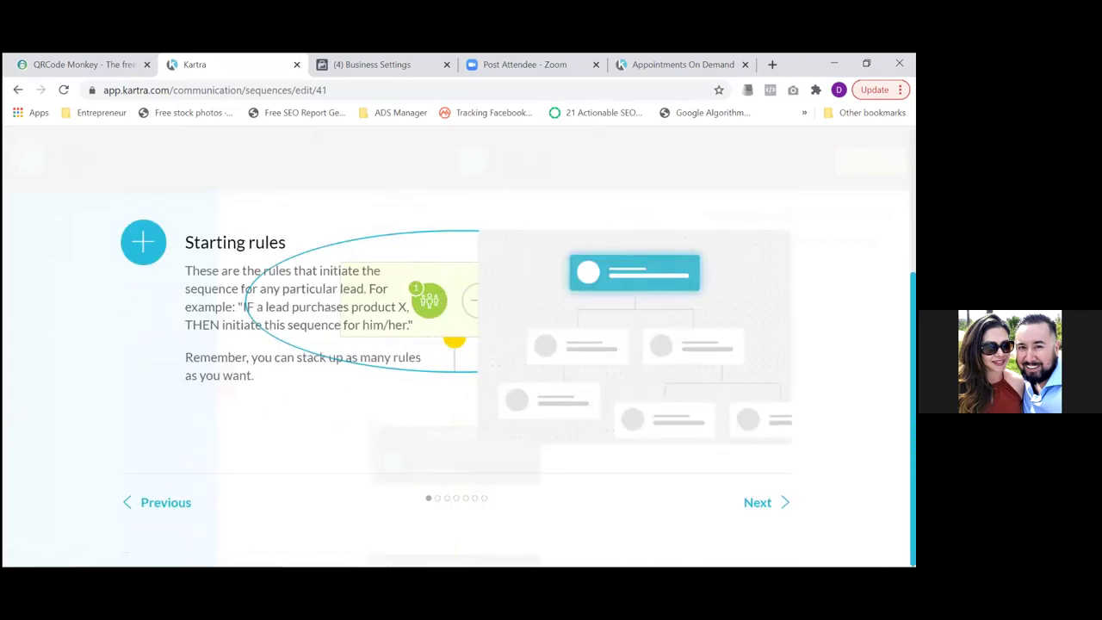
- Go through all the sequence builder tutorial slides to the end and proceed to the sequence canvas
left_click(758, 502)
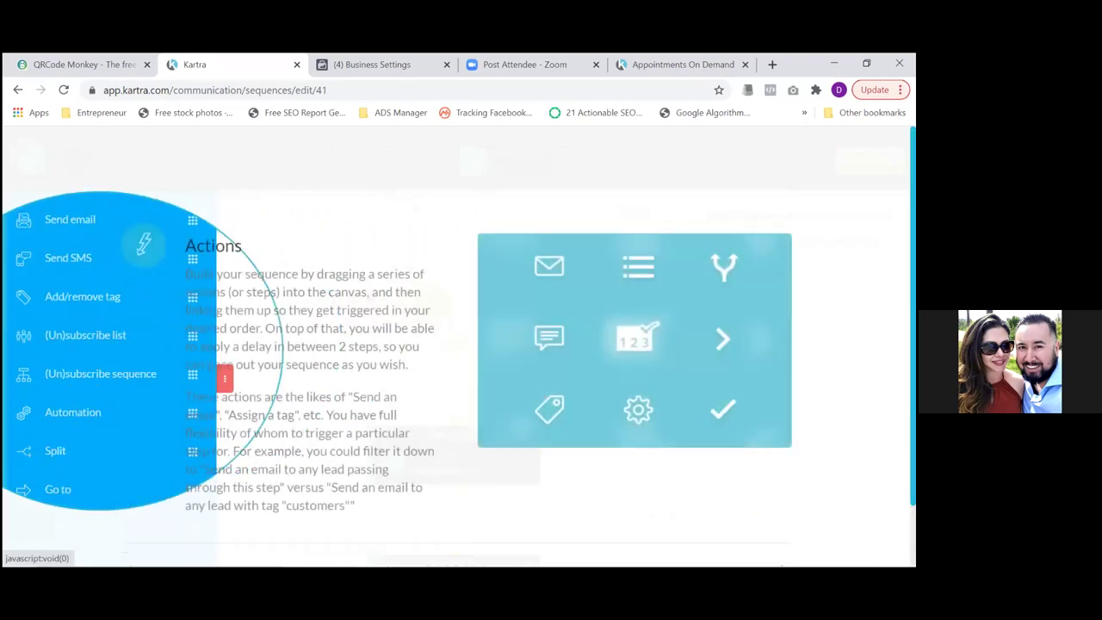
left_click(913, 552)
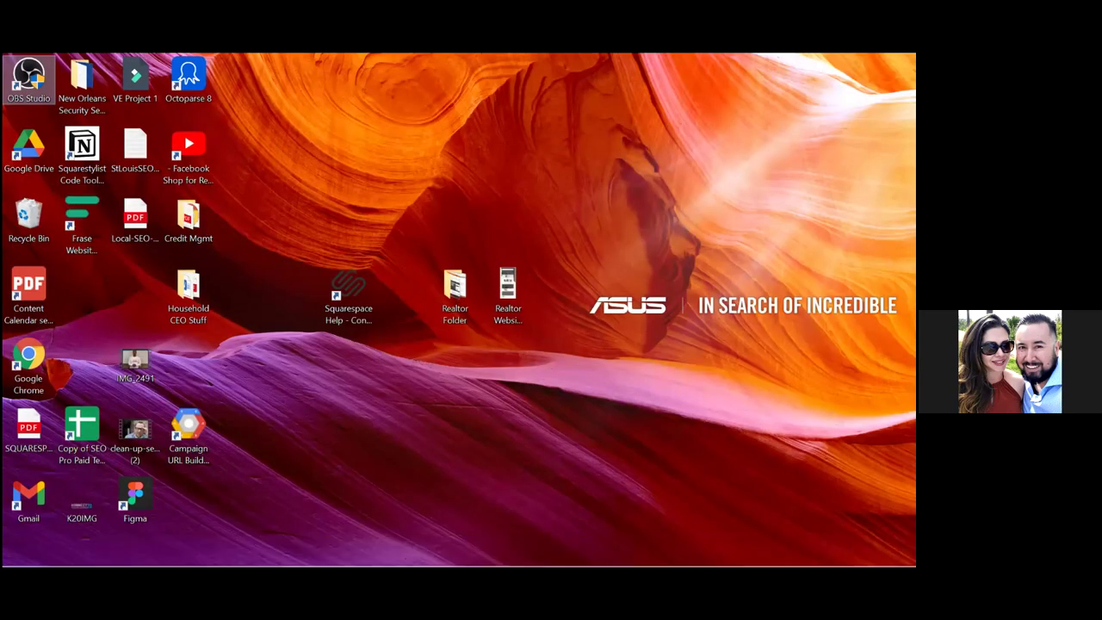
left_click(914, 552)
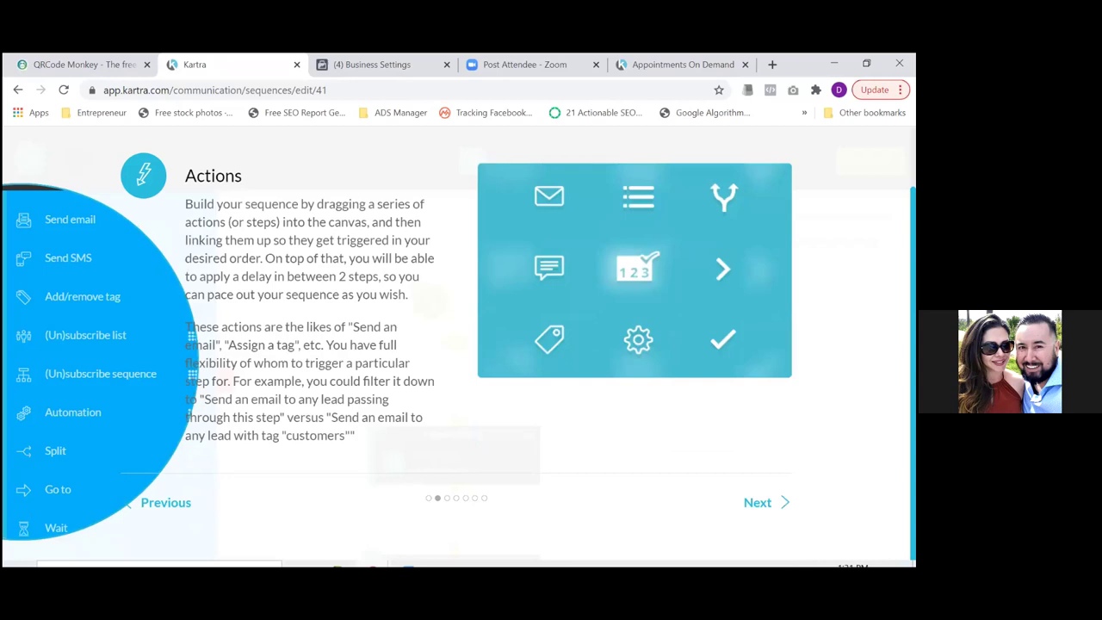
left_click(758, 501)
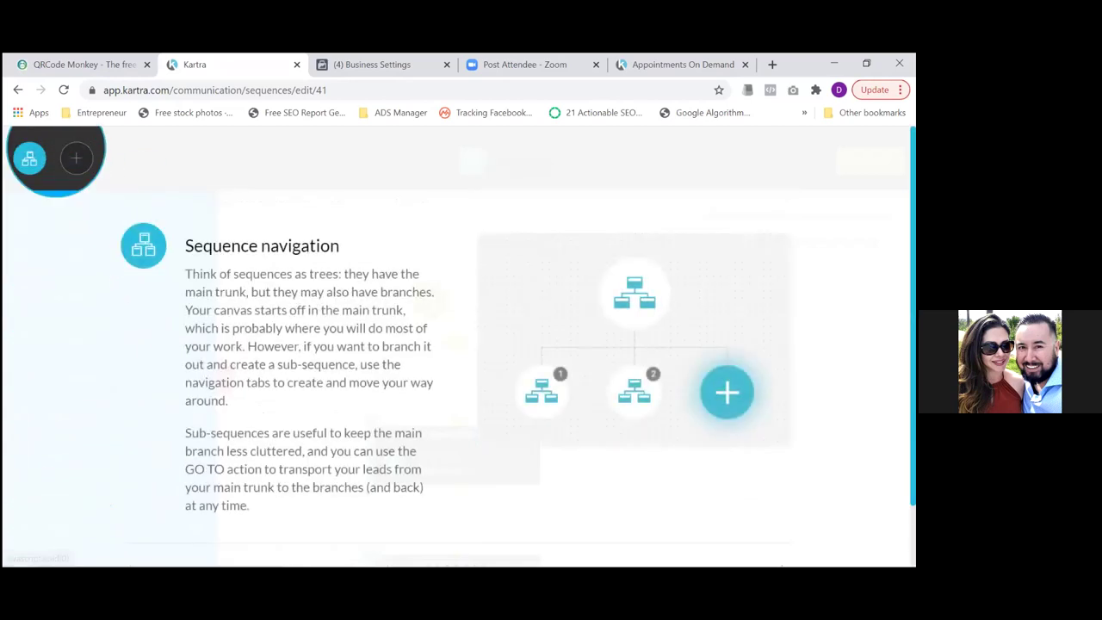
left_click(757, 501)
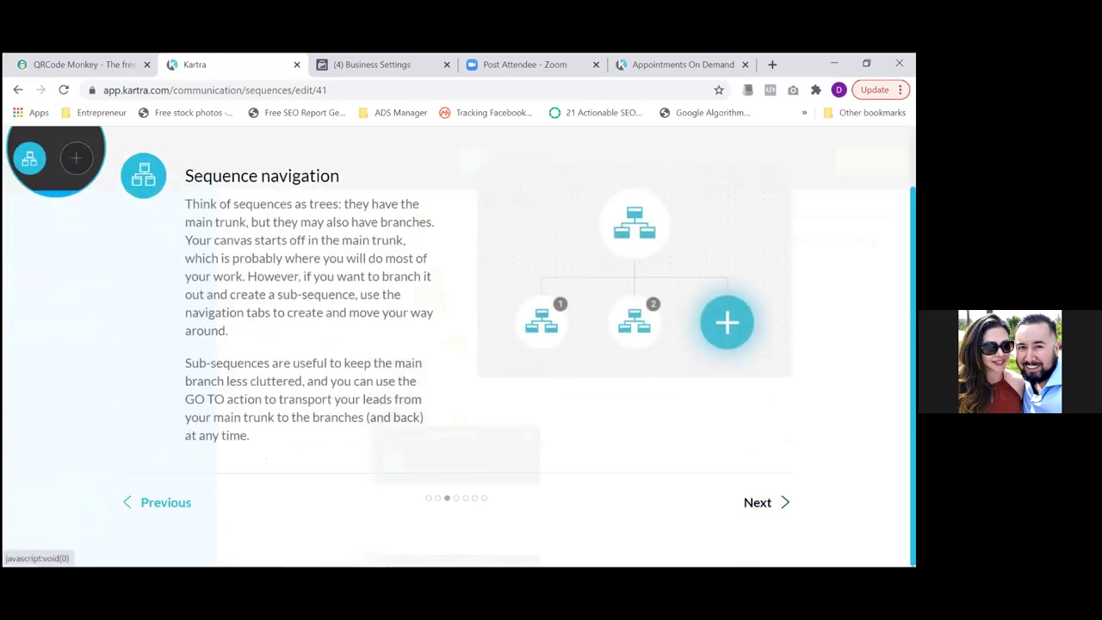
left_click(757, 505)
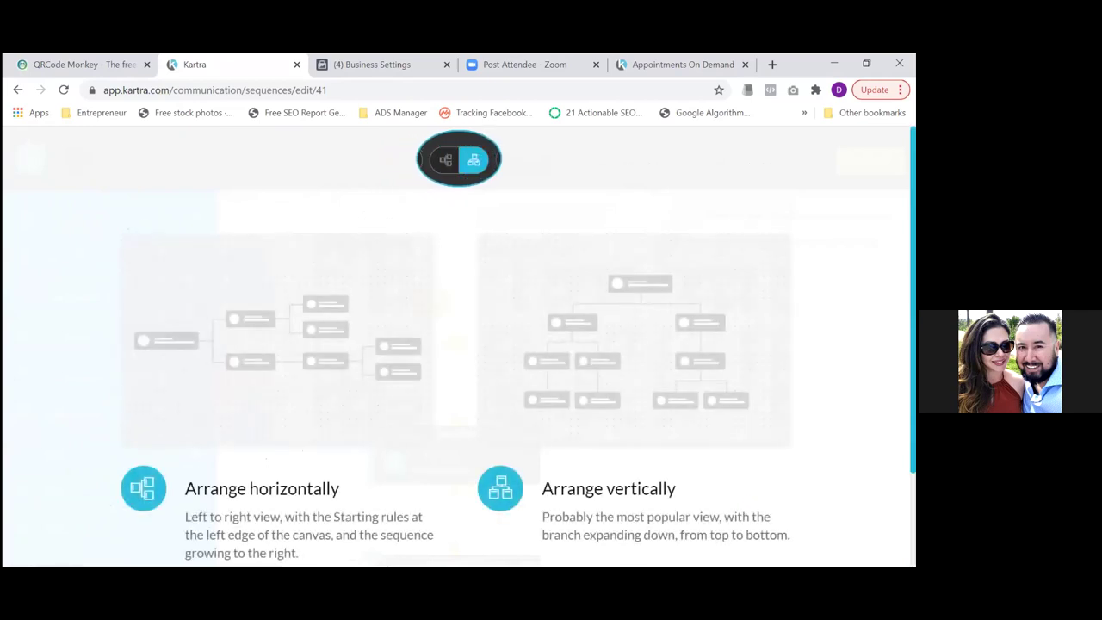
left_click(757, 502)
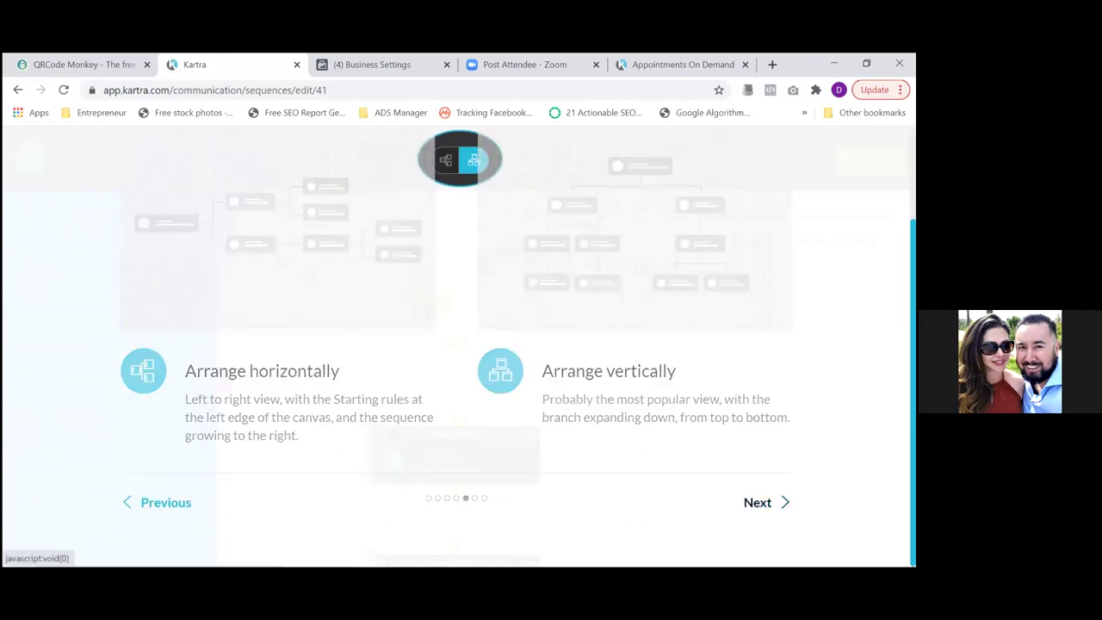
left_click(757, 505)
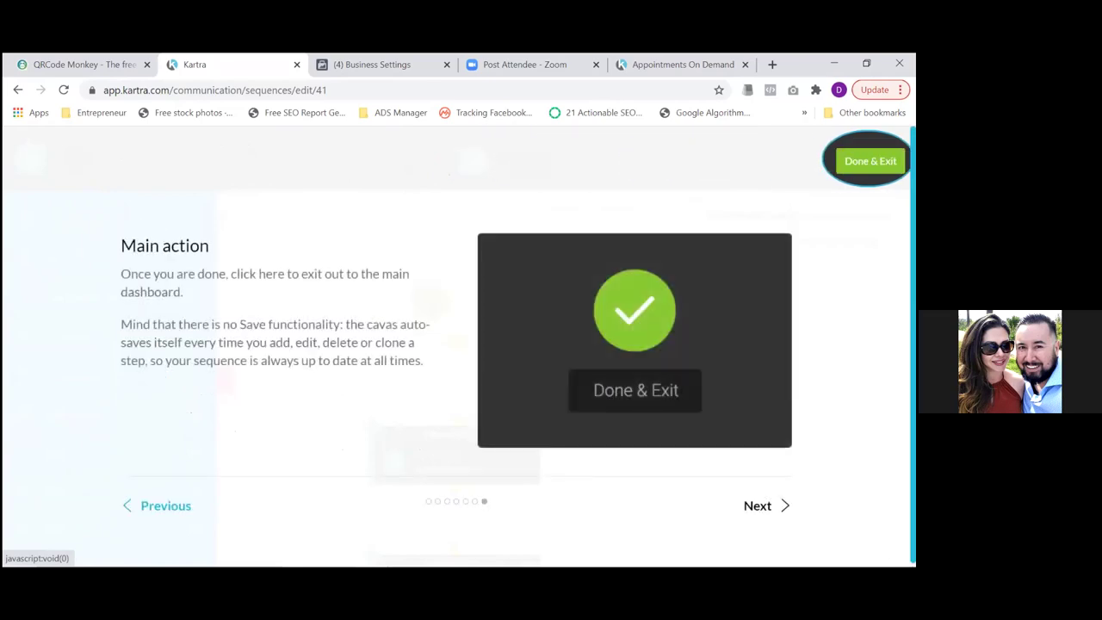
left_click(757, 505)
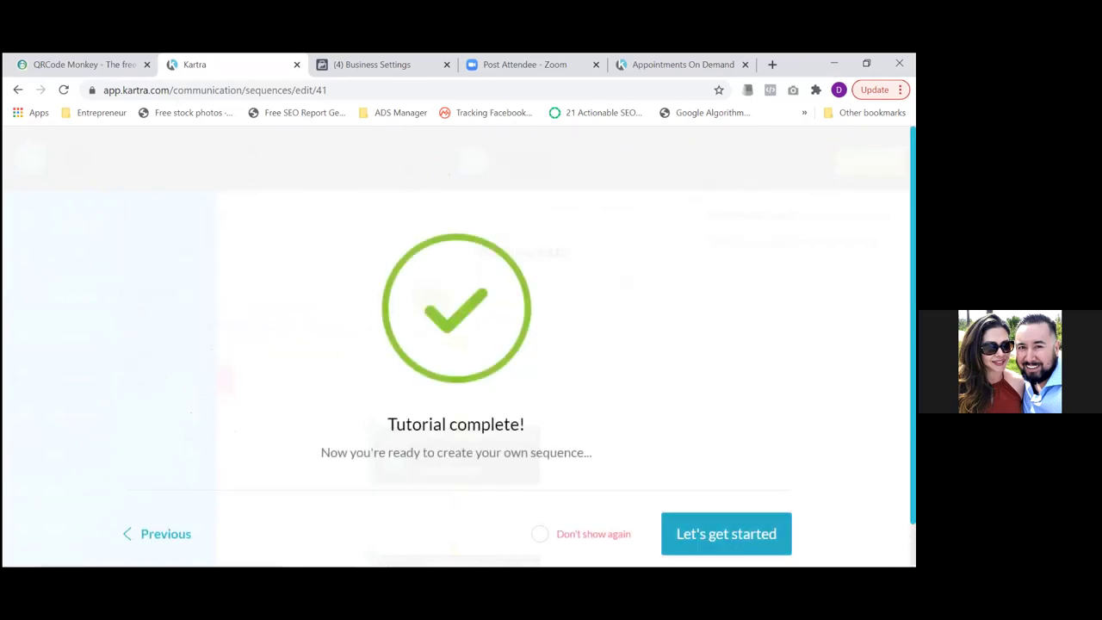
left_click(726, 533)
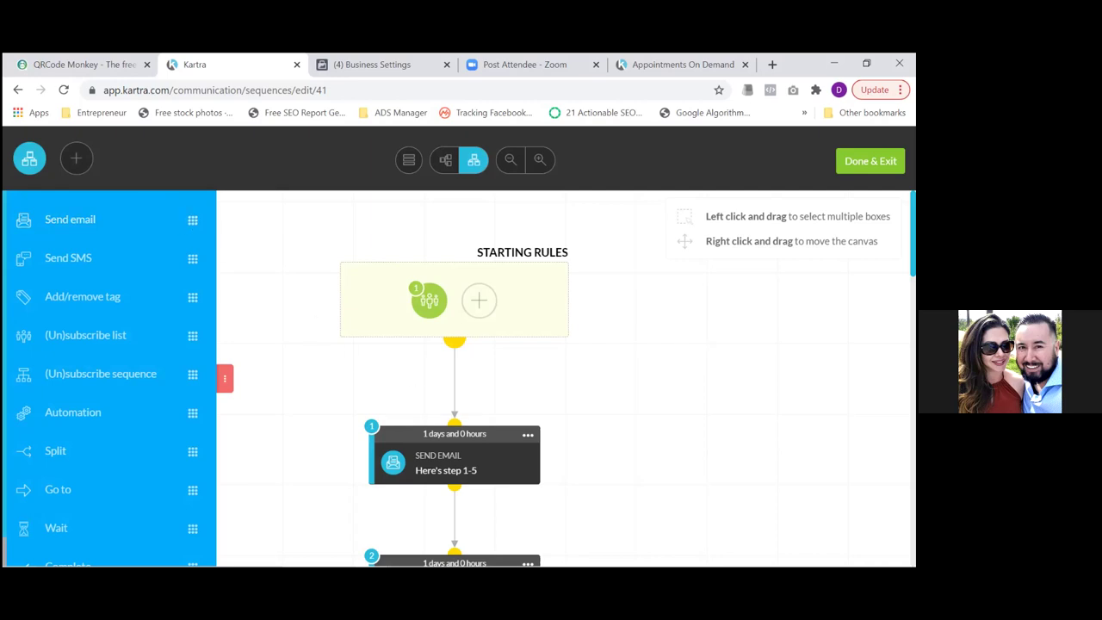
- Look through the email sequence from the starting rules down to the automation after the Seller Guide Funnel email
scroll(568, 379, "down", 5)
scroll(568, 378, "down", 4)
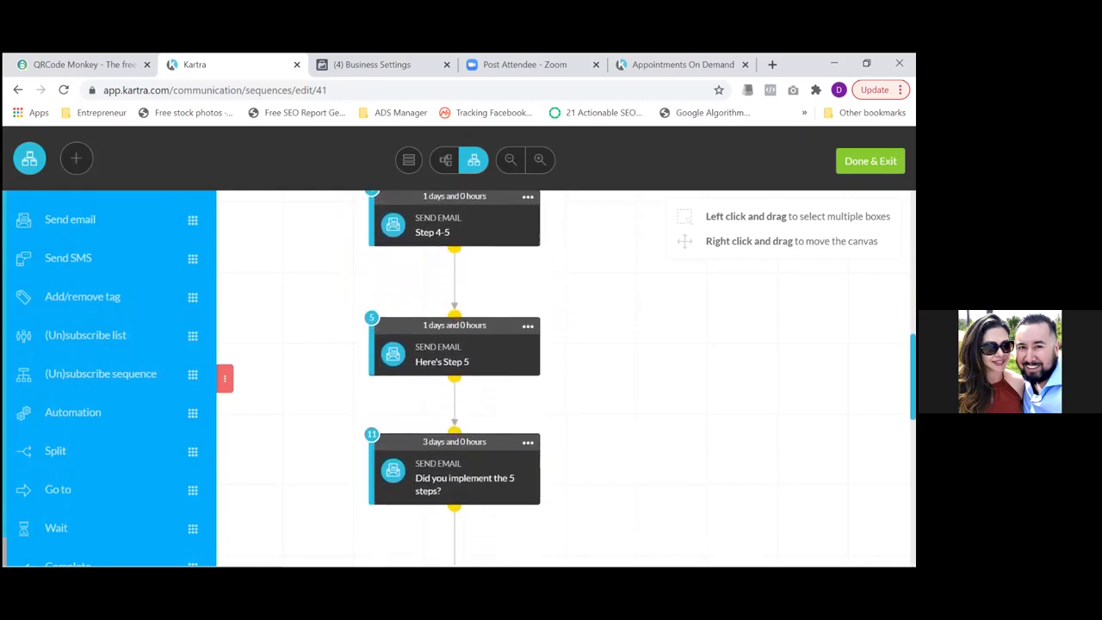
scroll(568, 379, "down", 4)
scroll(568, 379, "down", 4)
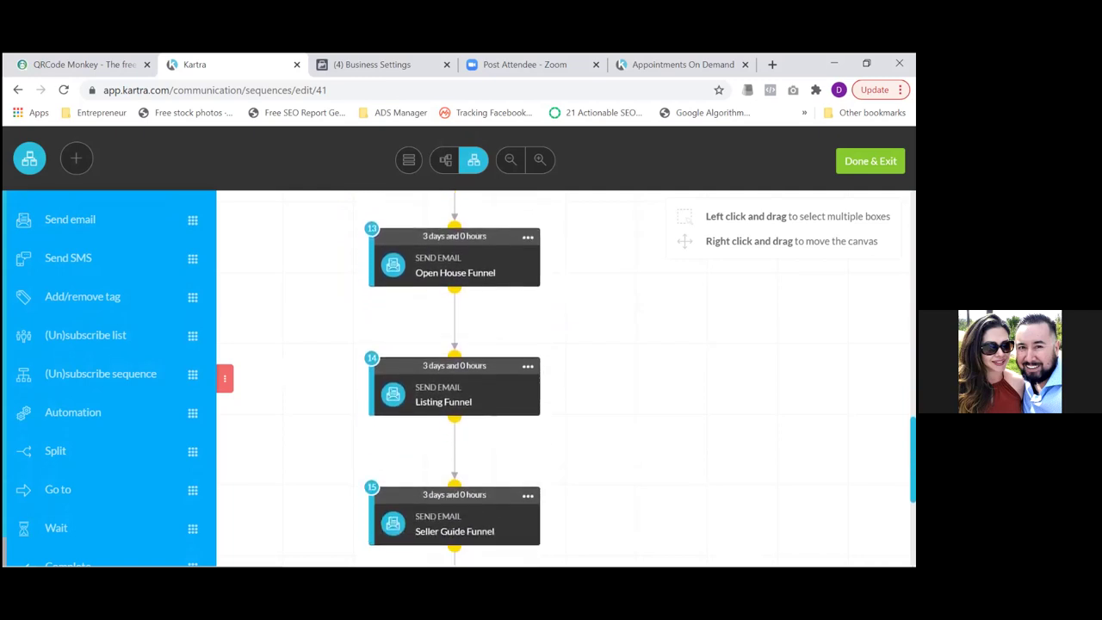
scroll(568, 378, "down", 1)
scroll(568, 378, "down", 2)
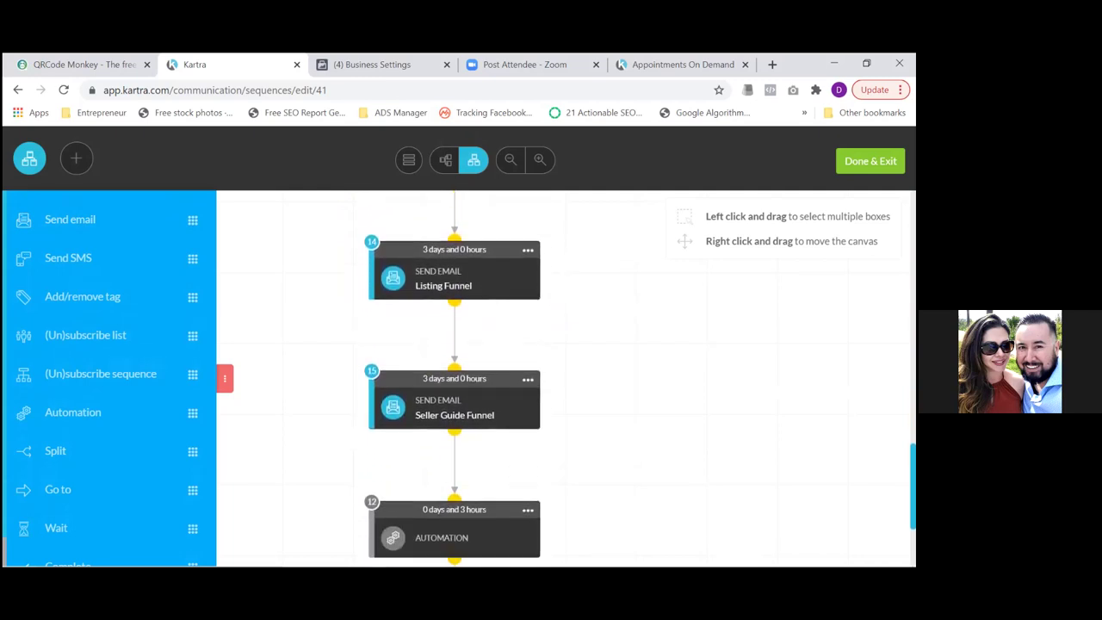
scroll(452, 377, "down", 3)
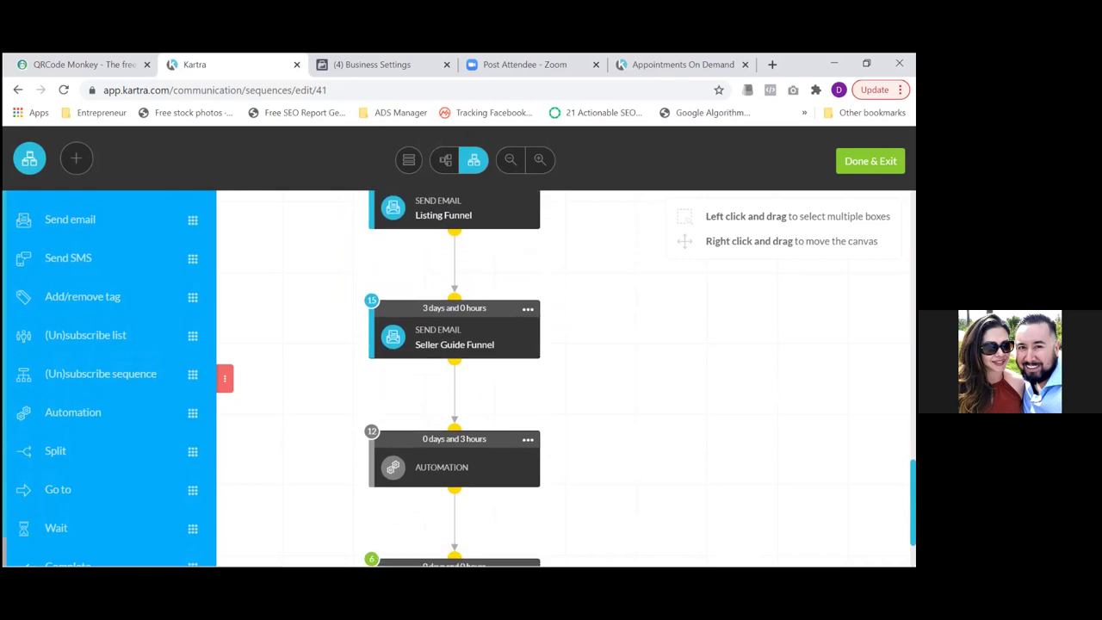
- Examine the Open House, Listing and Seller Guide Funnel emails and the steps that close the sequence
scroll(452, 377, "up", 1)
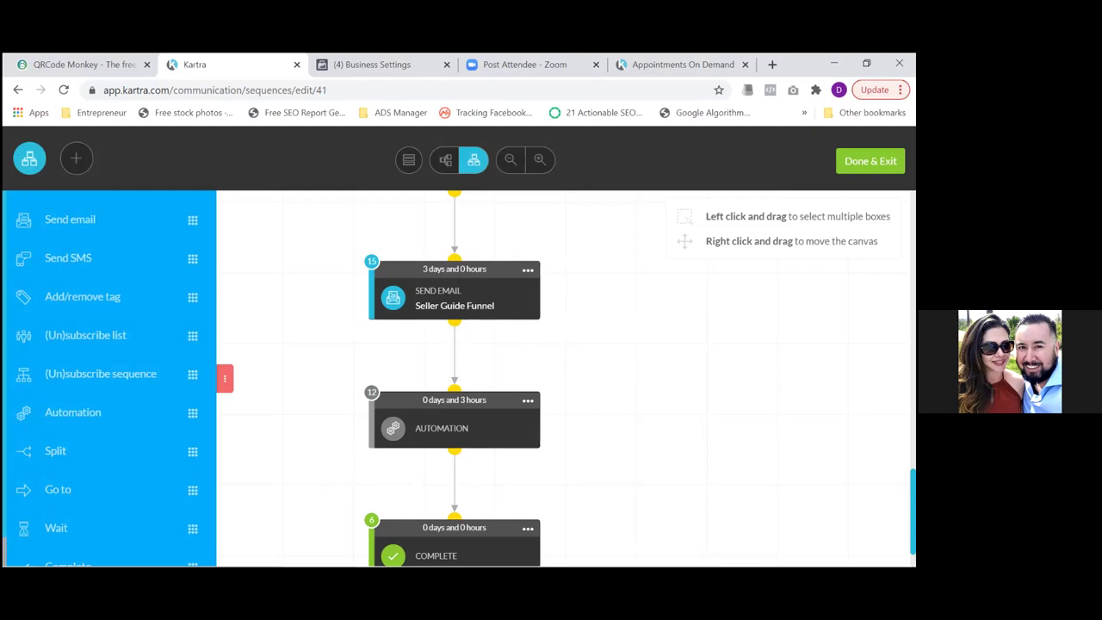
scroll(564, 379, "up", 4)
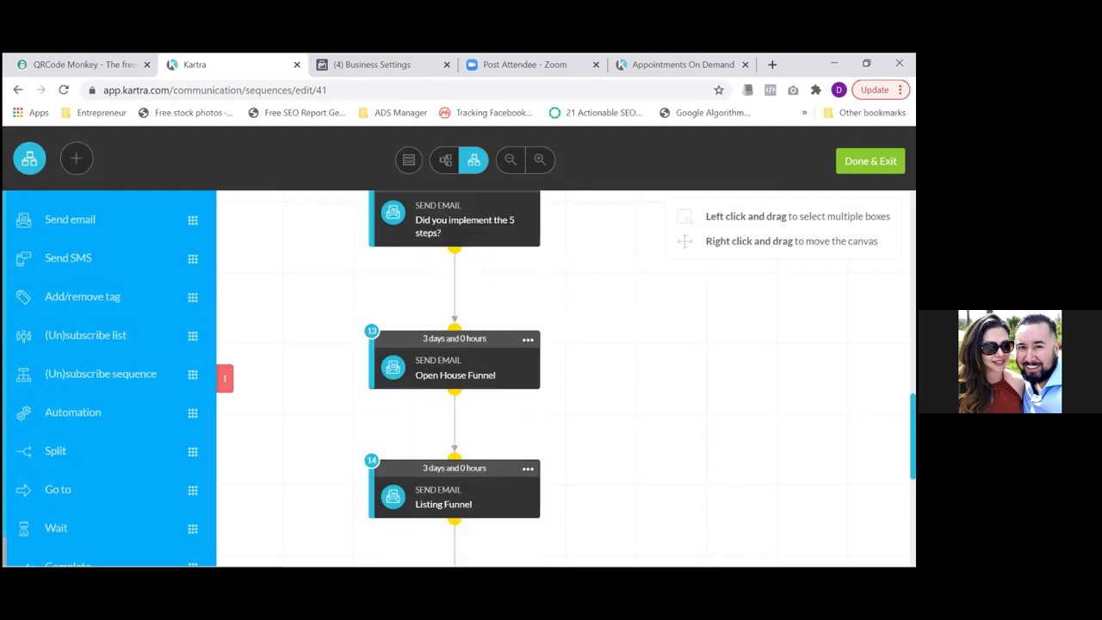
scroll(565, 379, "down", 5)
scroll(564, 379, "up", 2)
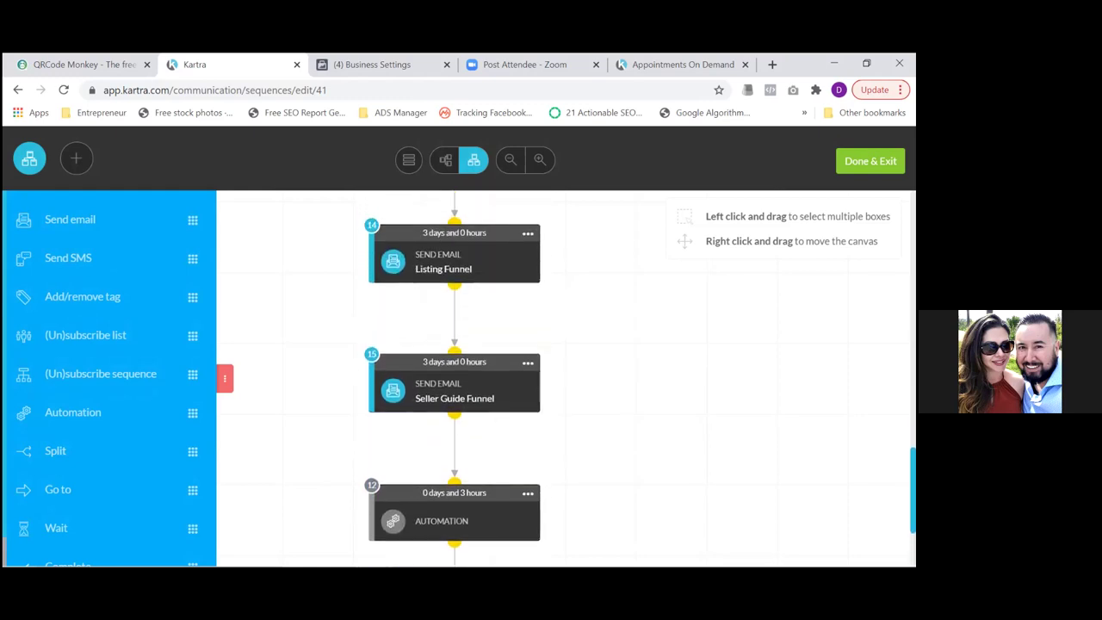
scroll(565, 378, "up", 1)
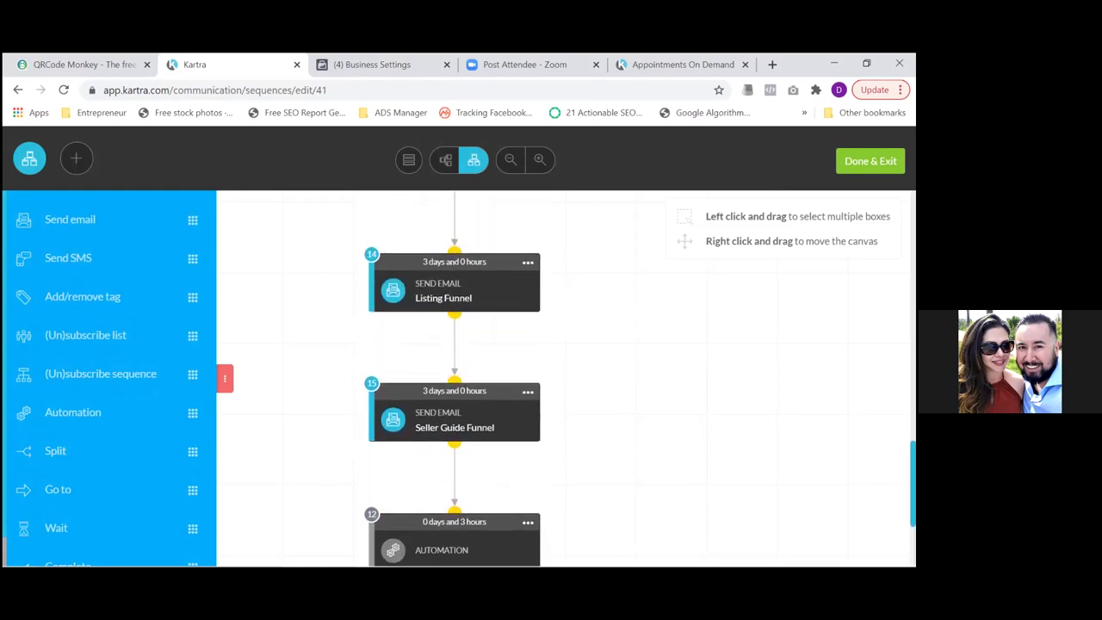
scroll(564, 379, "up", 2)
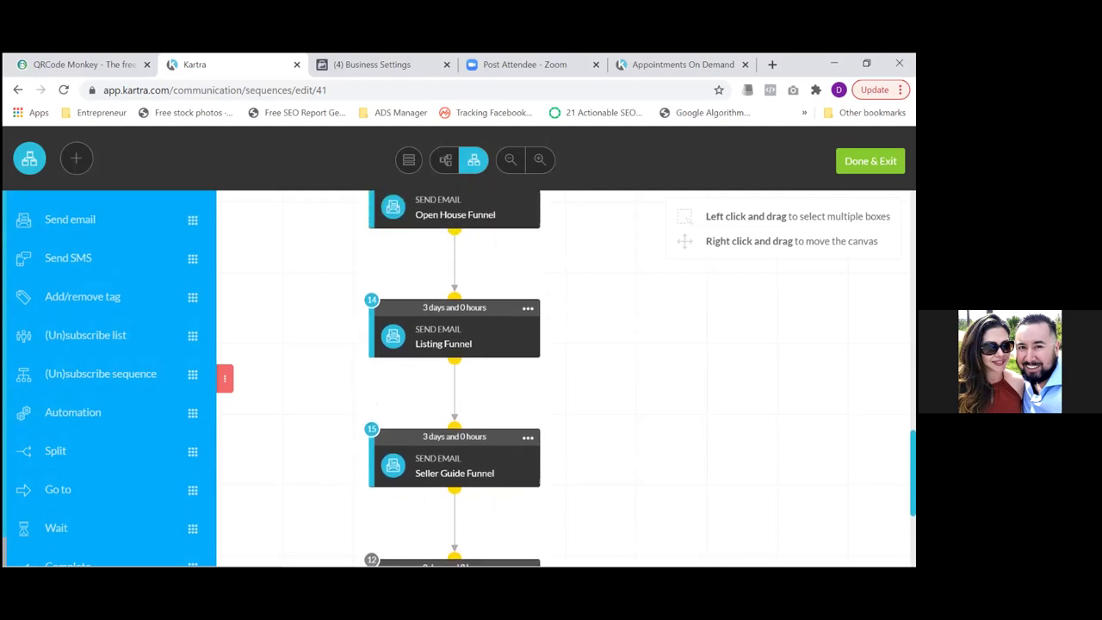
scroll(564, 378, "up", 1)
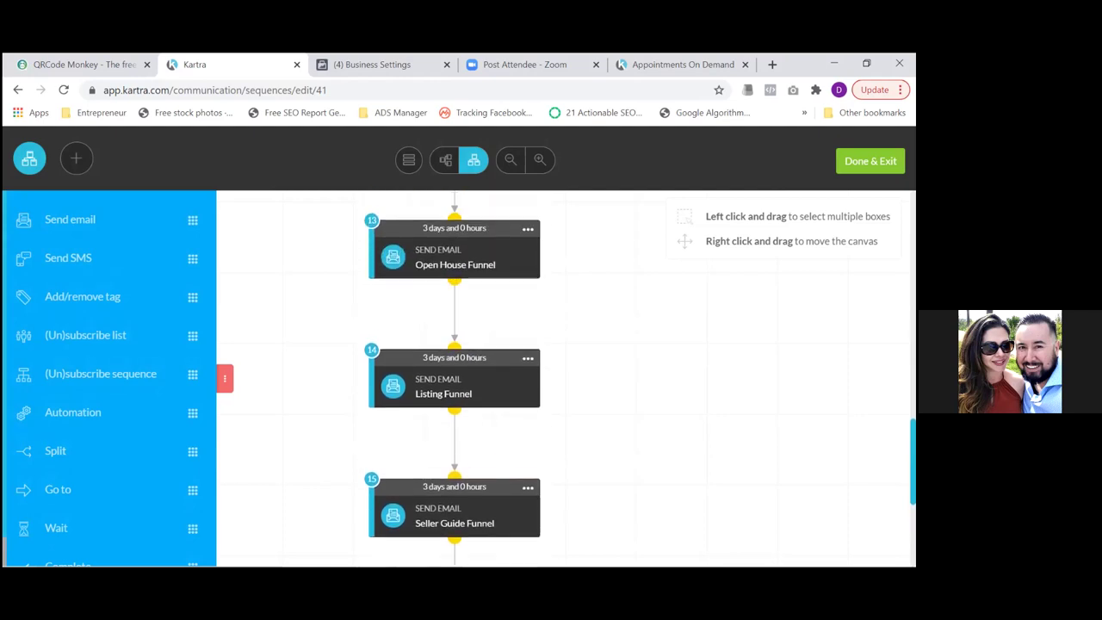
scroll(452, 387, "up", 1)
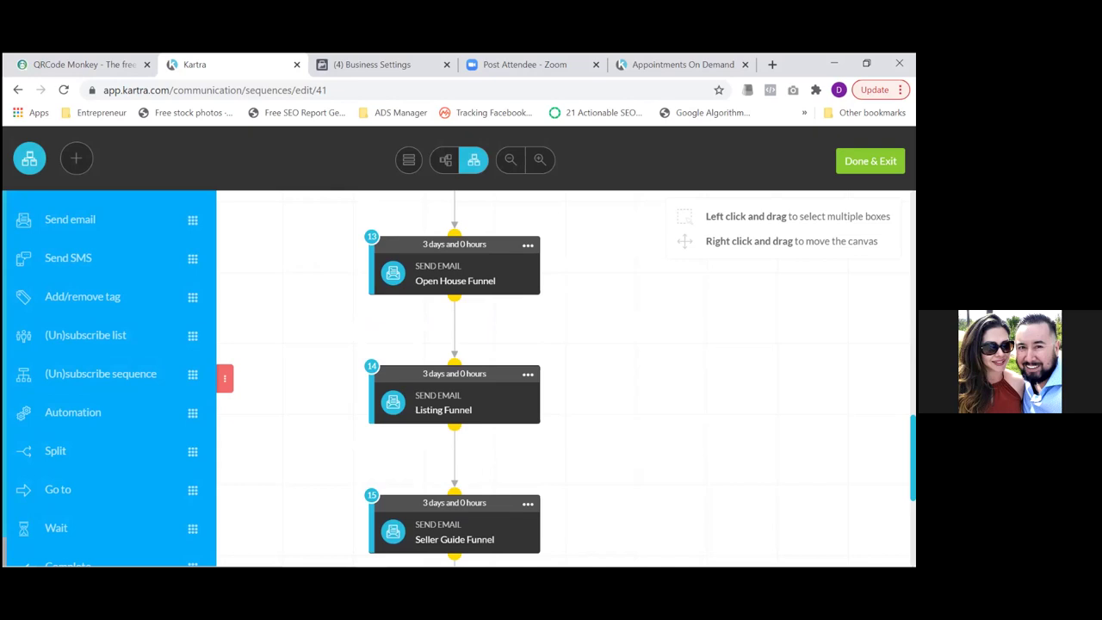
scroll(452, 379, "down", 5)
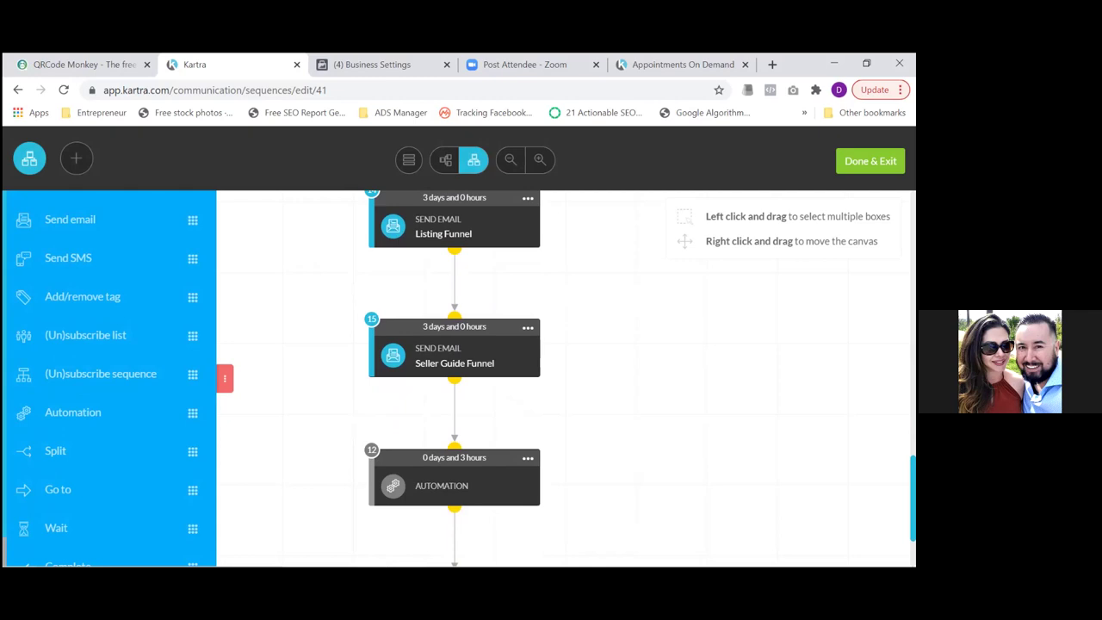
scroll(551, 379, "up", 3)
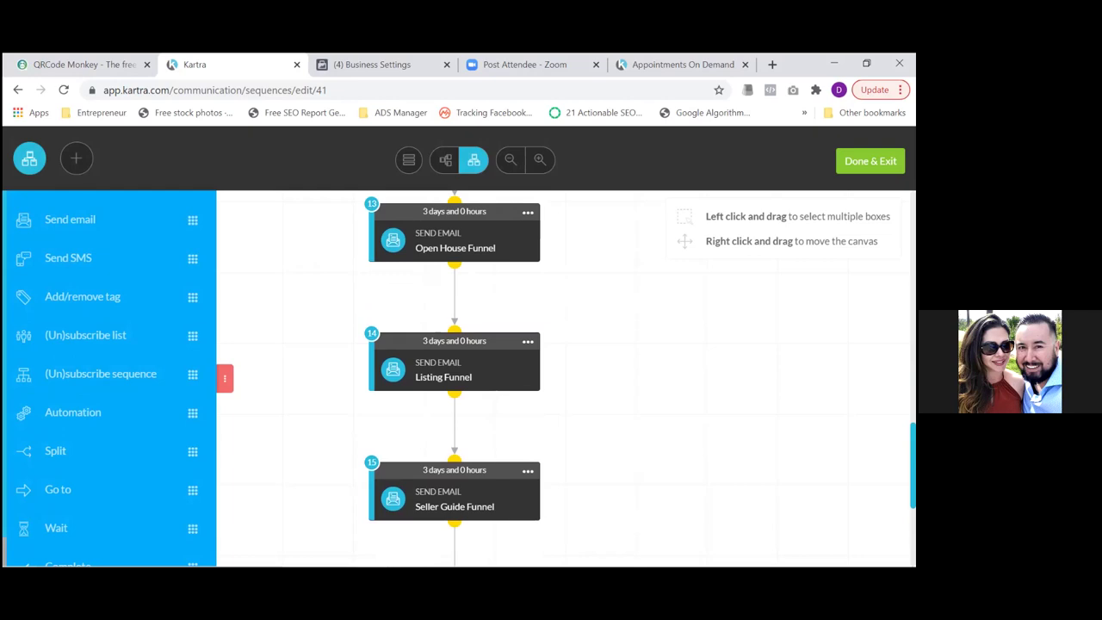
scroll(551, 379, "down", 3)
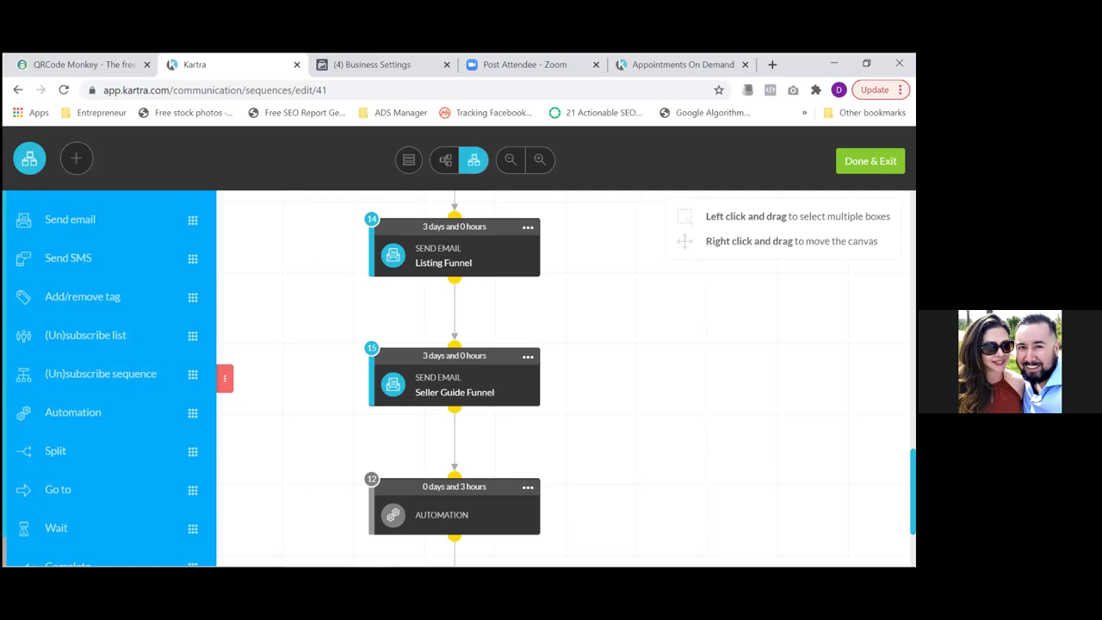
scroll(551, 378, "down", 3)
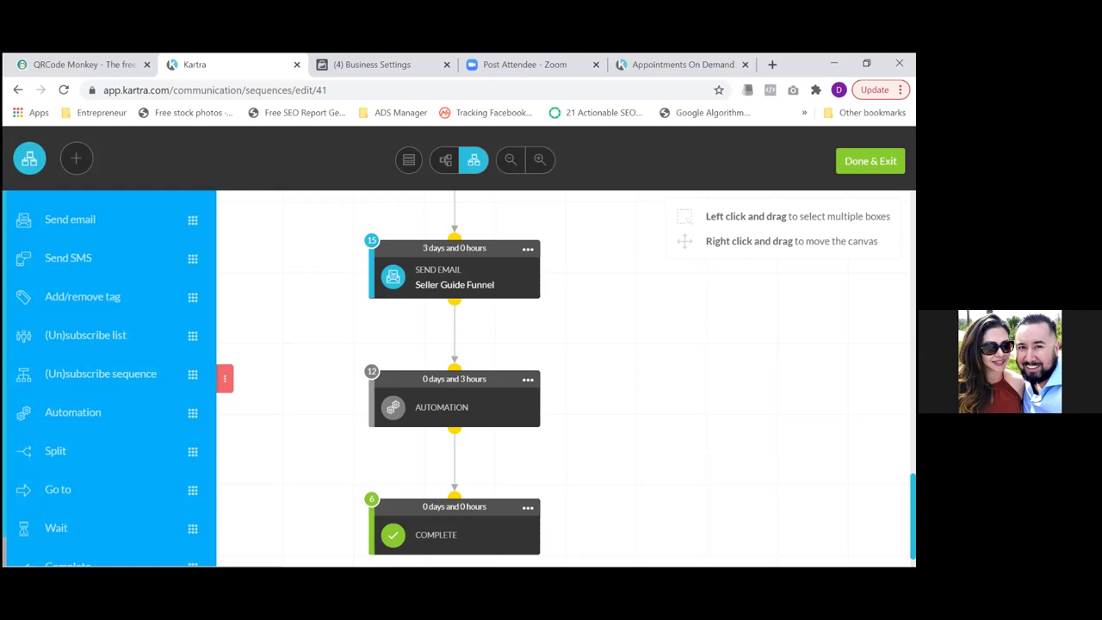
- Return to the start of the sequence and review the five step emails through the "Did you implement the 5 steps?" follow-up
scroll(565, 378, "up", 3)
scroll(566, 379, "up", 10)
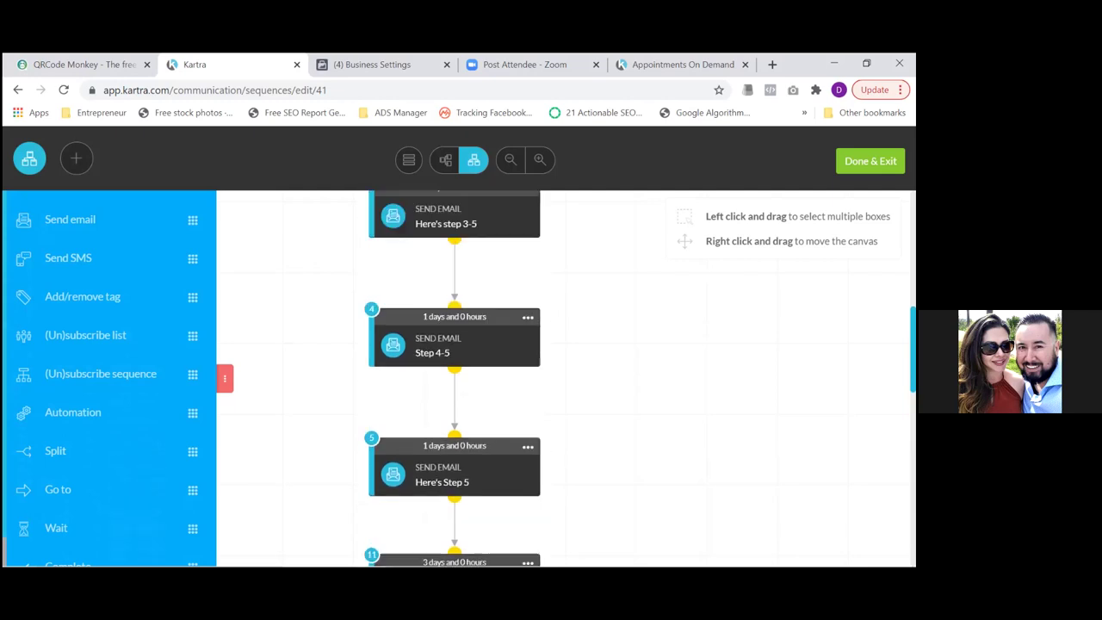
scroll(565, 379, "up", 3)
scroll(565, 379, "up", 5)
scroll(566, 378, "down", 2)
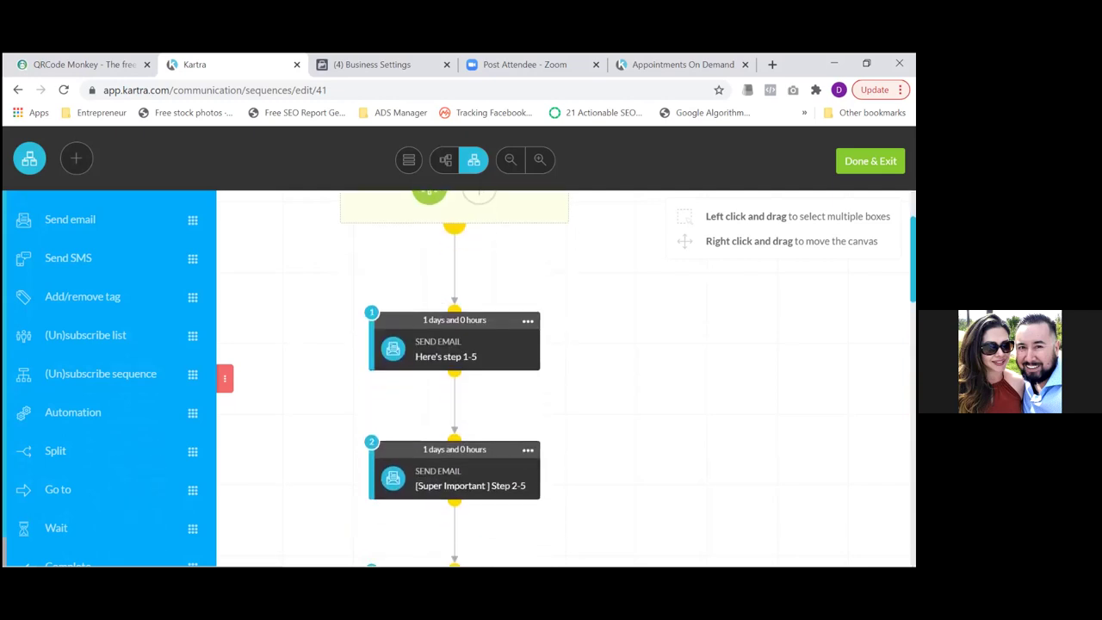
scroll(565, 379, "down", 2)
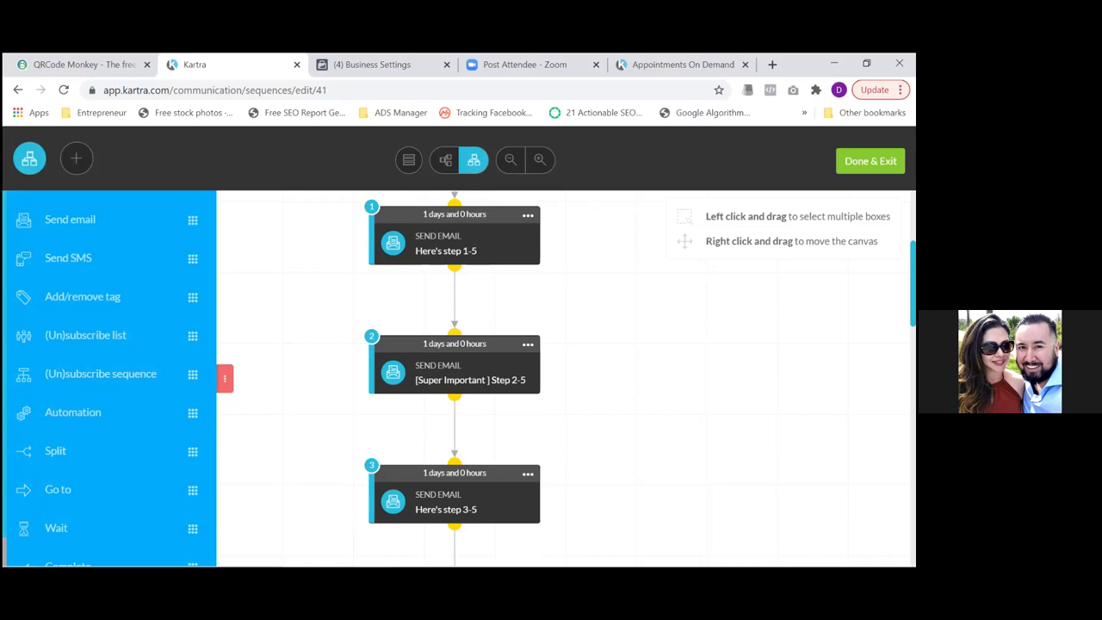
scroll(565, 378, "down", 2)
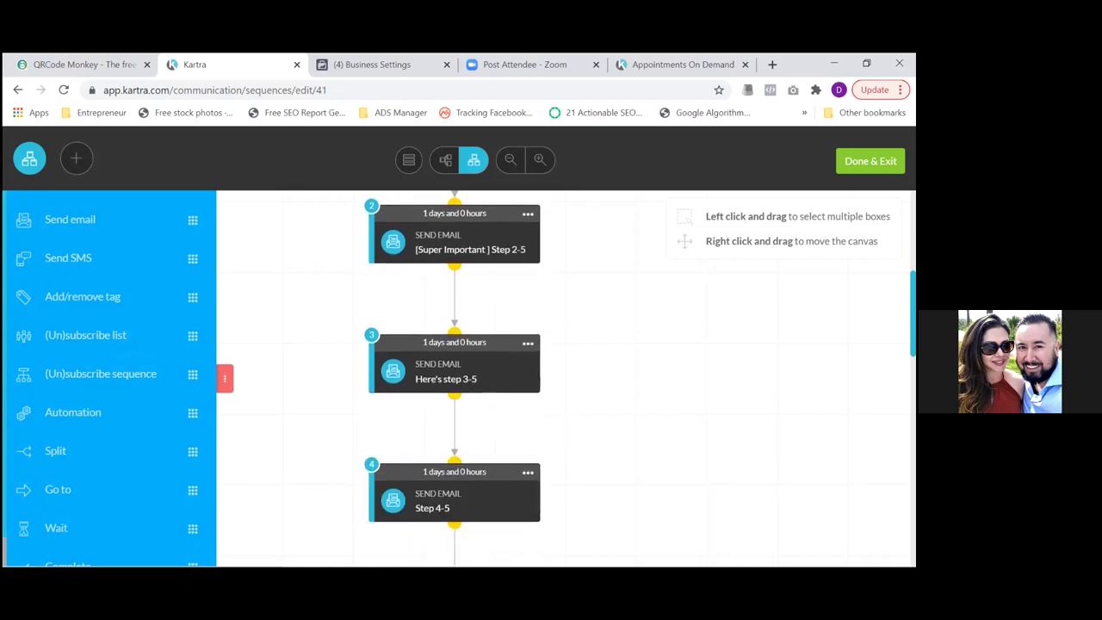
scroll(565, 378, "down", 1)
scroll(566, 378, "down", 2)
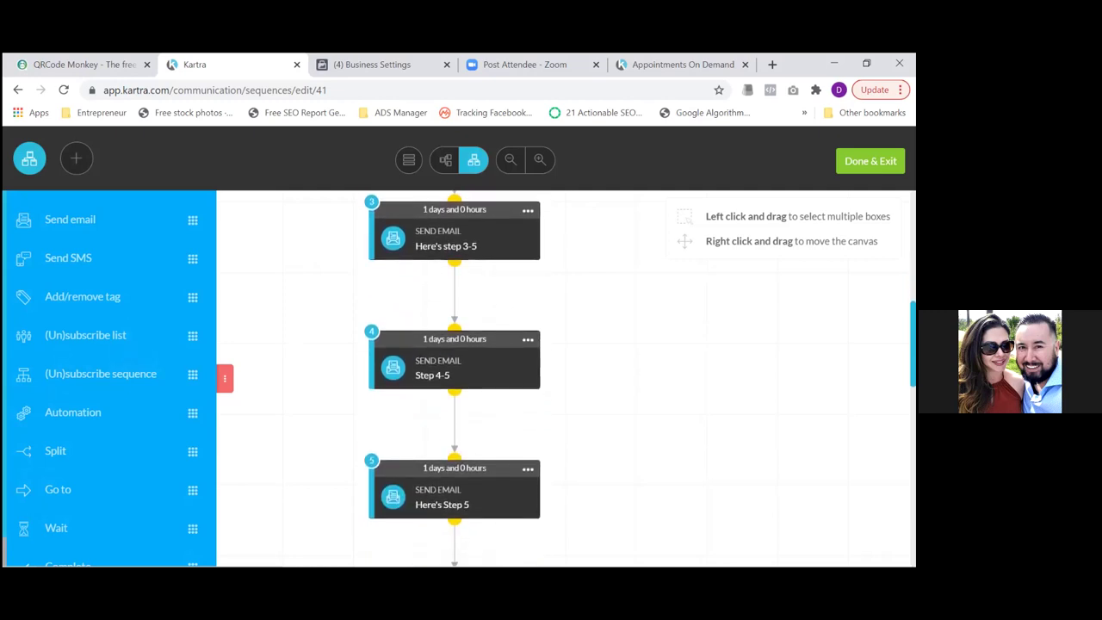
scroll(565, 377, "down", 1)
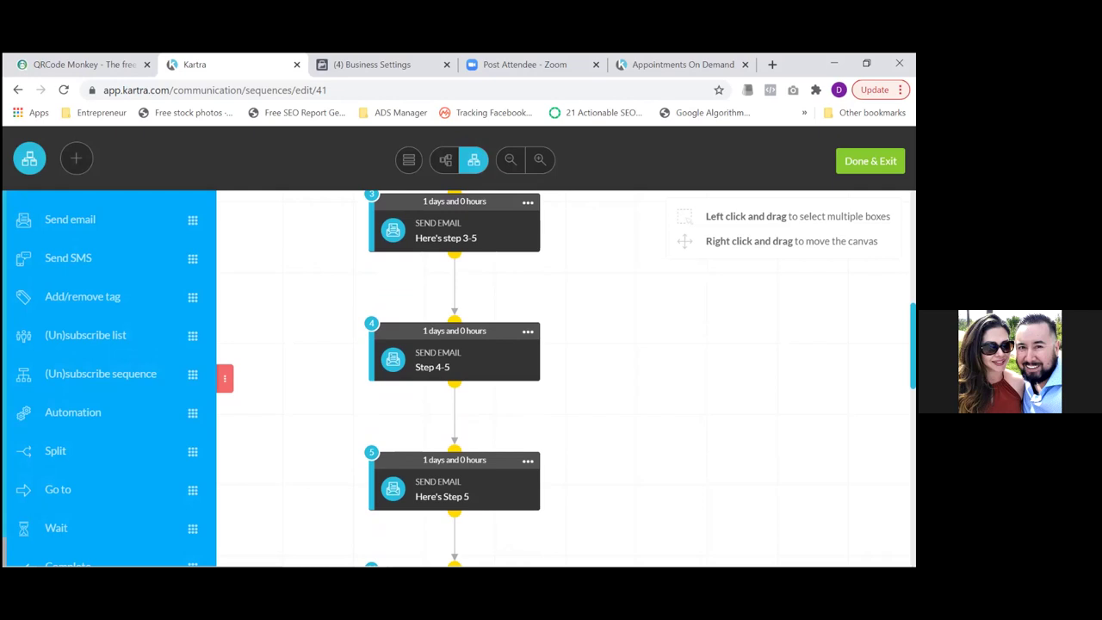
scroll(565, 378, "up", 1)
scroll(452, 378, "down", 3)
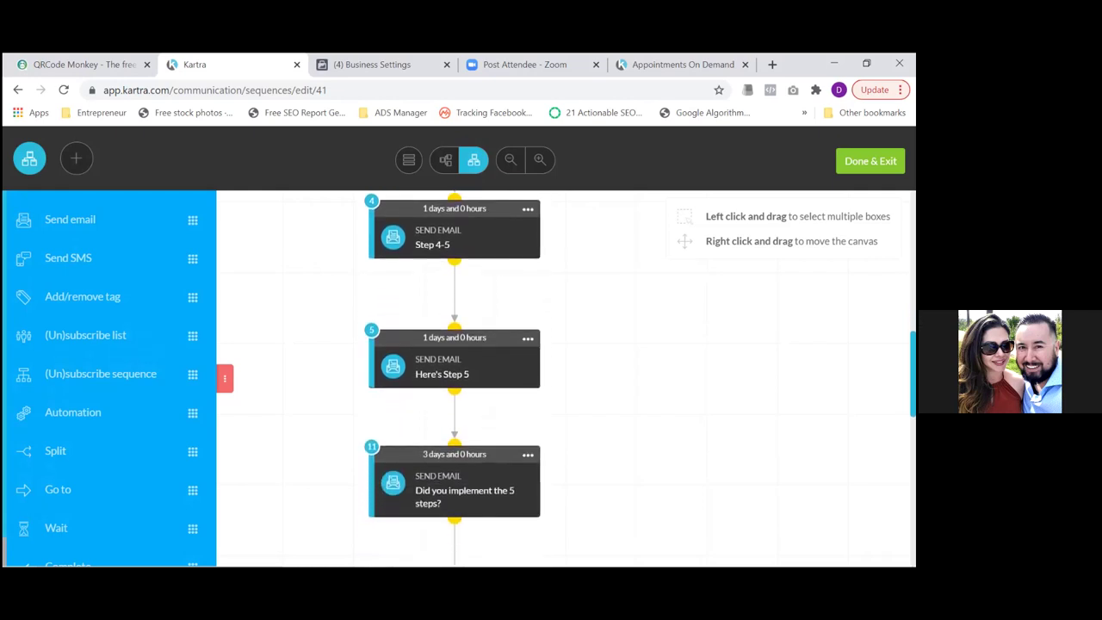
scroll(454, 378, "down", 1)
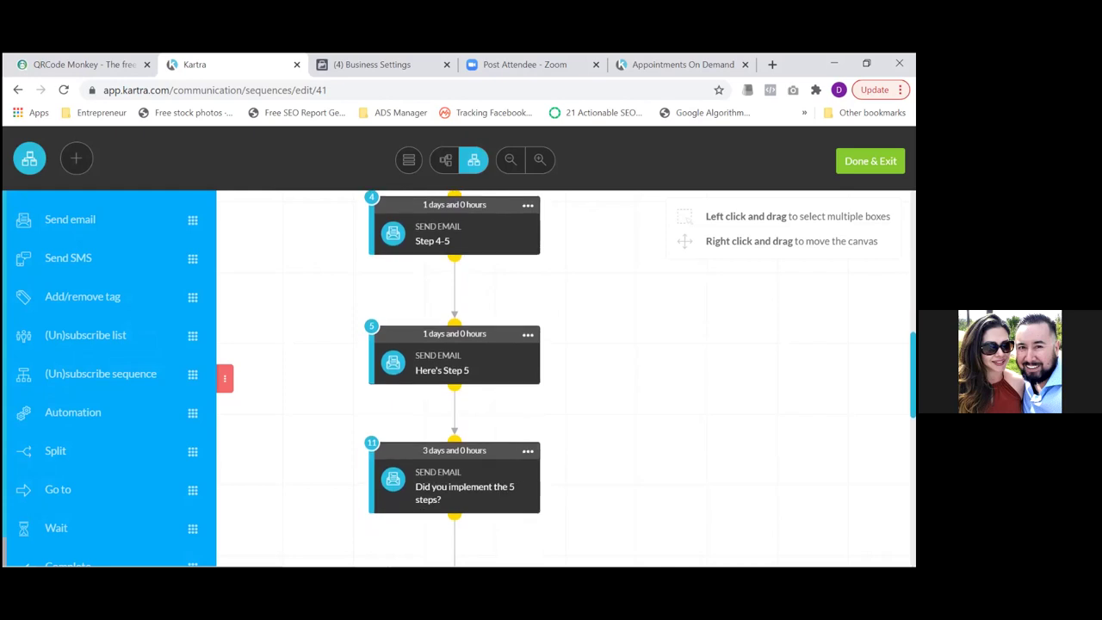
scroll(454, 378, "down", 3)
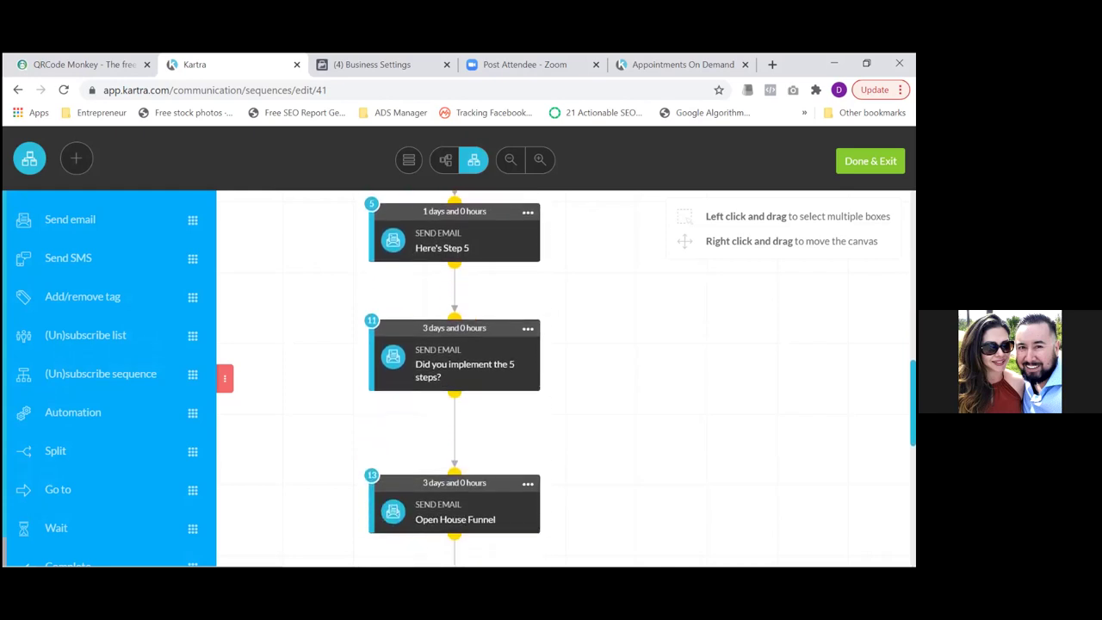
scroll(454, 378, "down", 1)
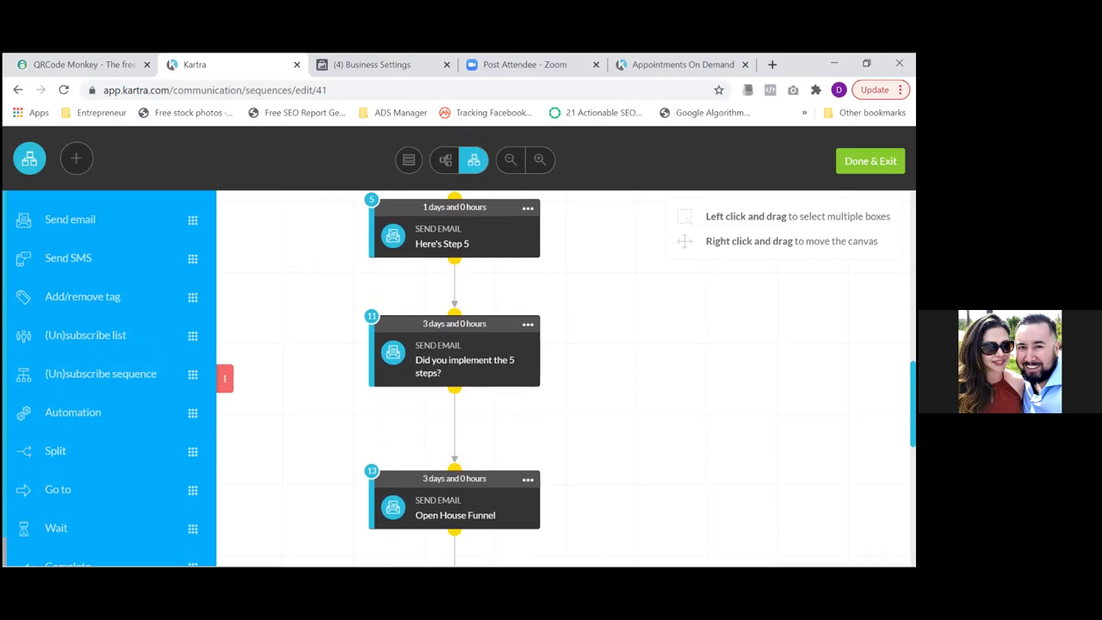
scroll(453, 378, "down", 1)
- View the sequence's Complete step and go back over the funnel emails up to "Did you implement the 5 steps?"
scroll(453, 379, "down", 5)
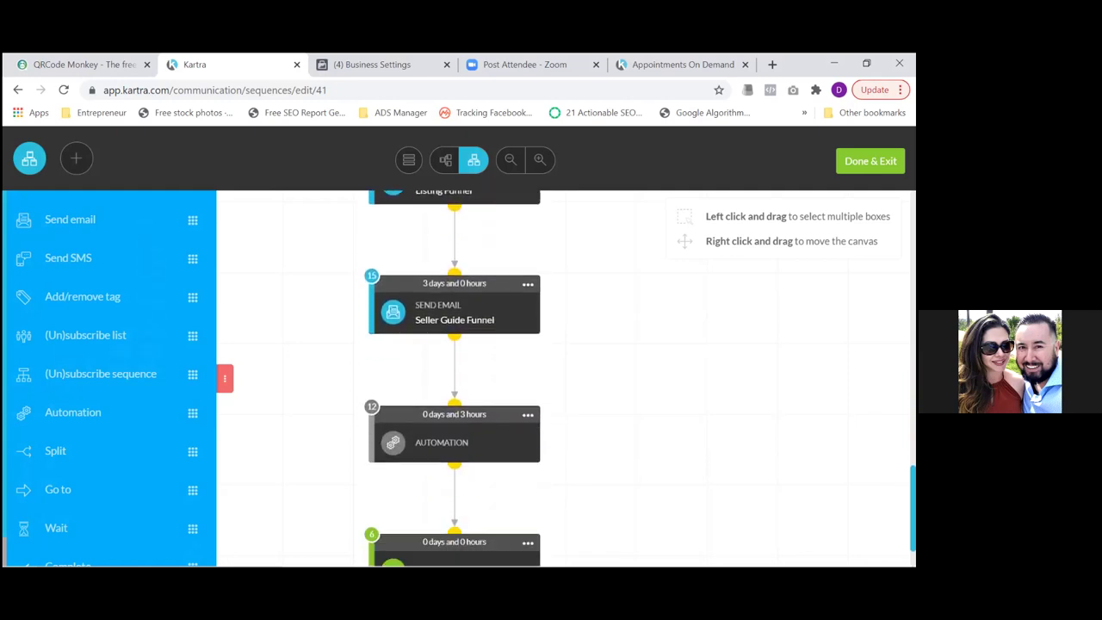
scroll(454, 378, "down", 1)
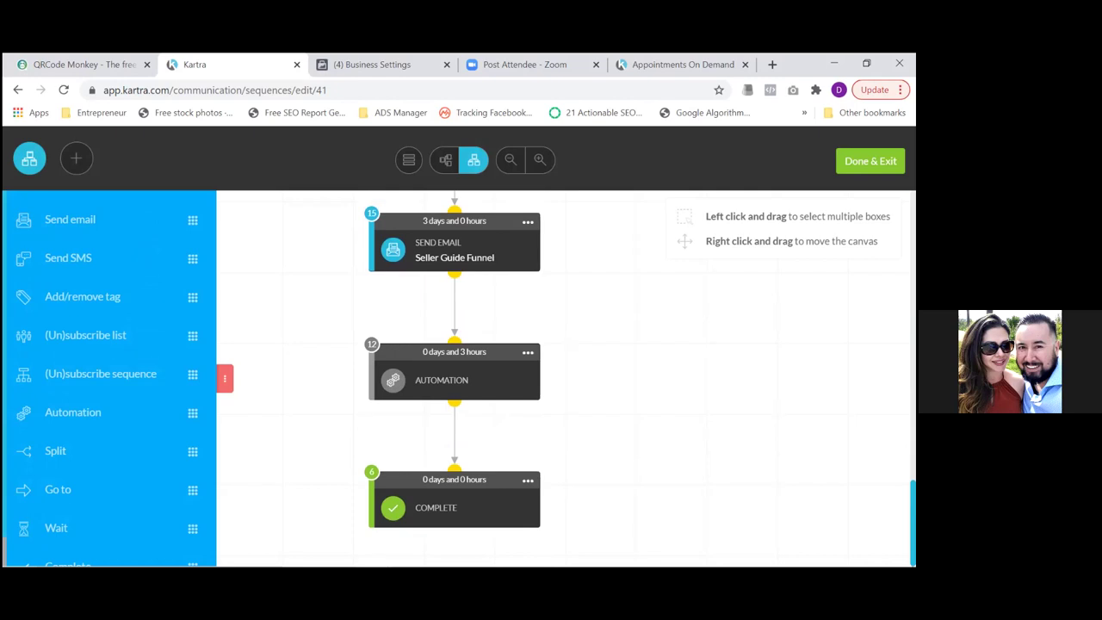
scroll(454, 378, "up", 2)
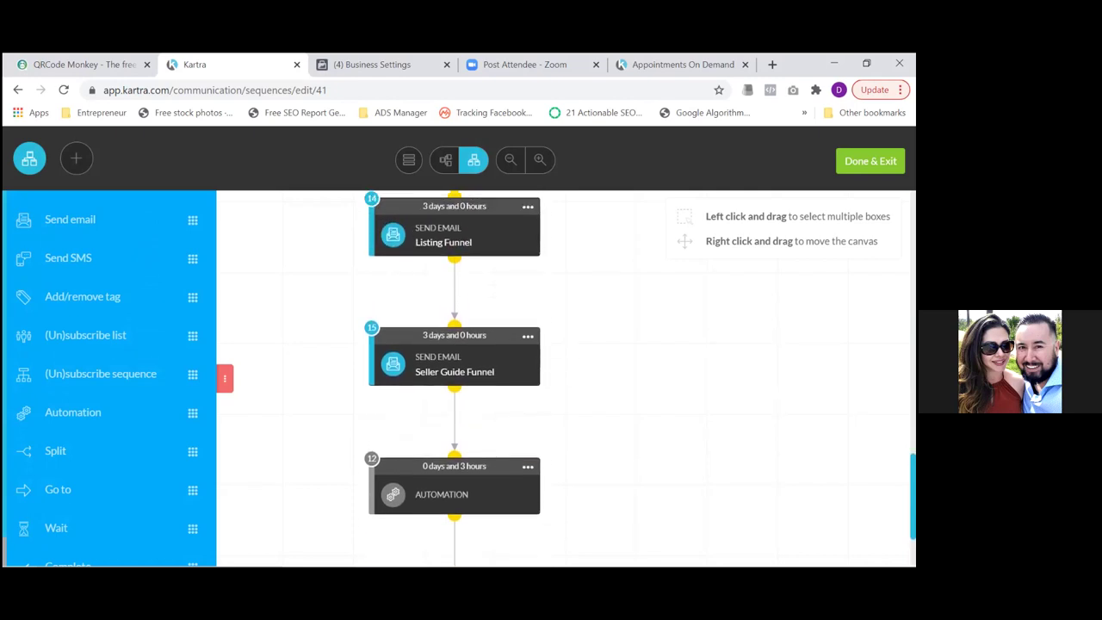
scroll(453, 379, "up", 1)
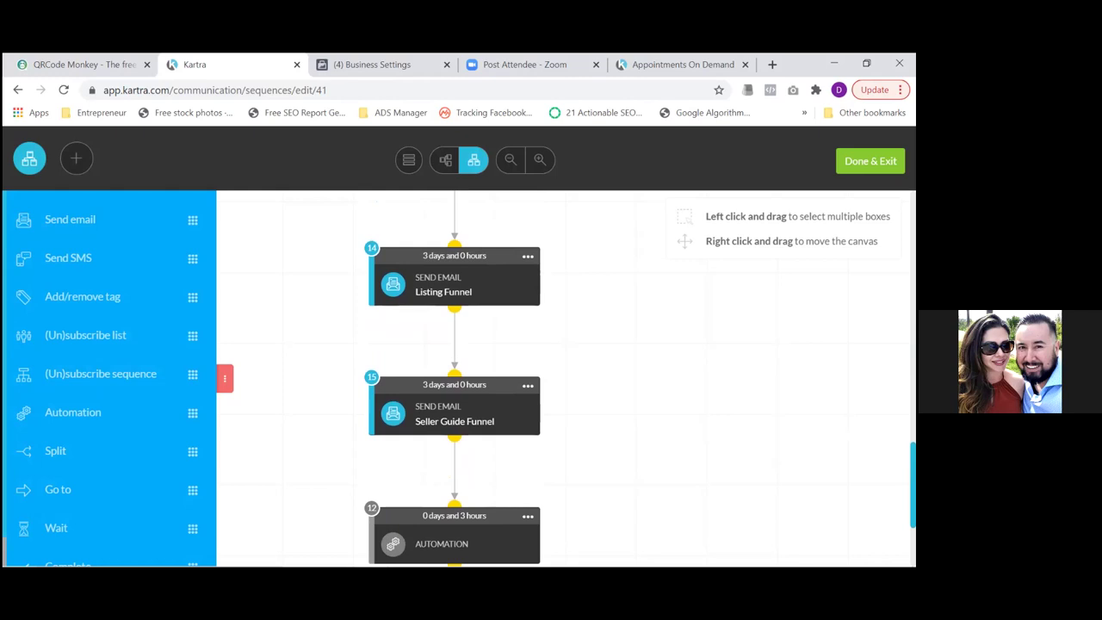
scroll(454, 378, "up", 1)
scroll(453, 379, "up", 1)
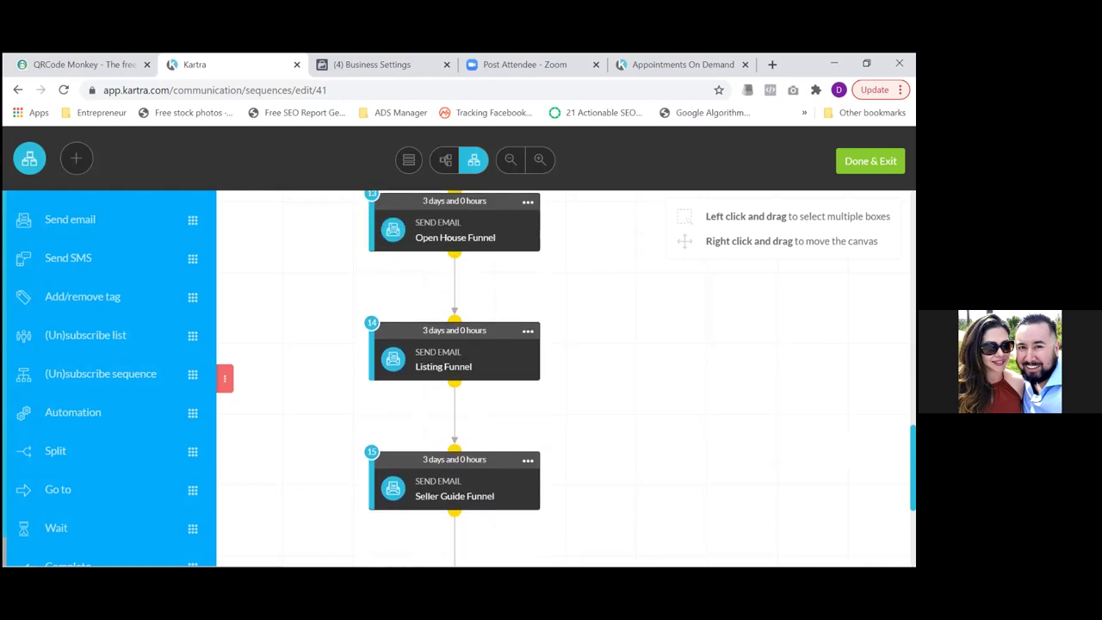
scroll(453, 378, "up", 1)
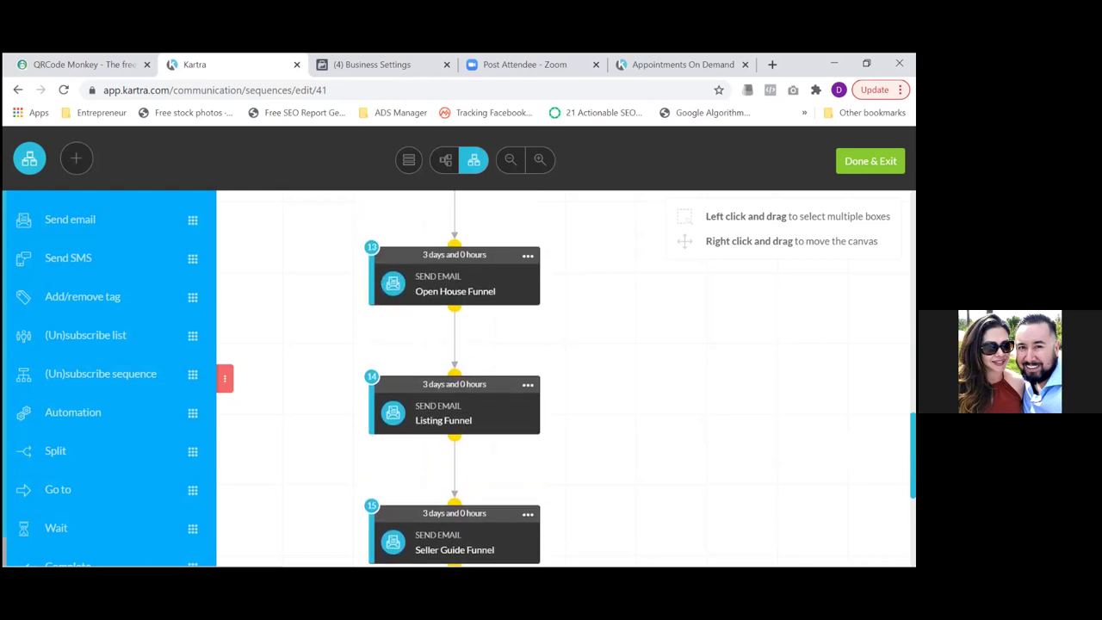
scroll(454, 379, "up", 1)
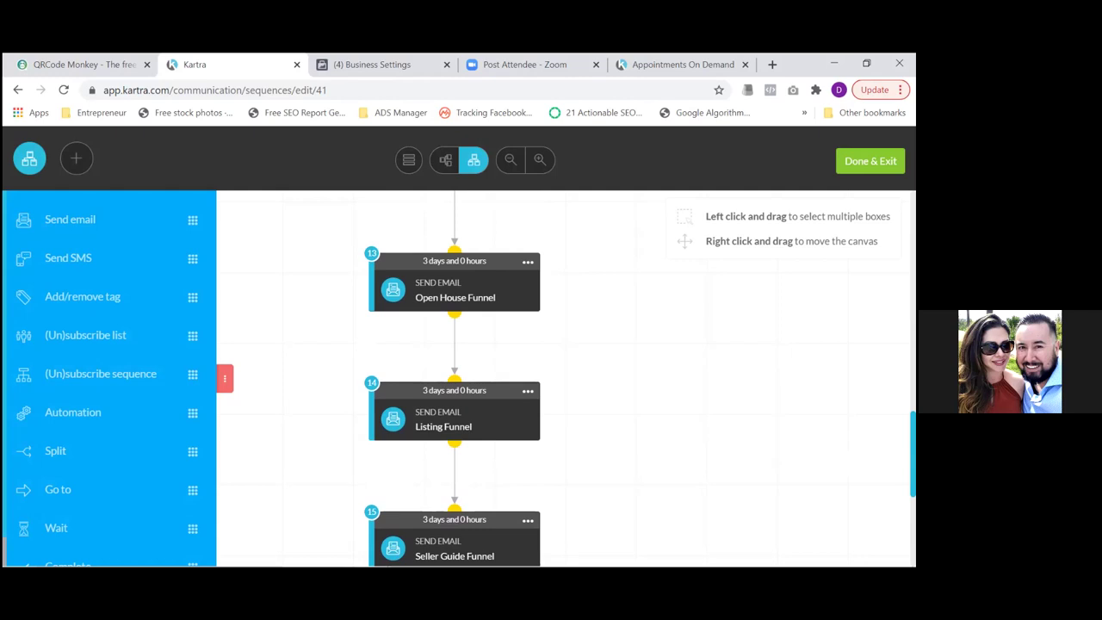
scroll(454, 379, "up", 3)
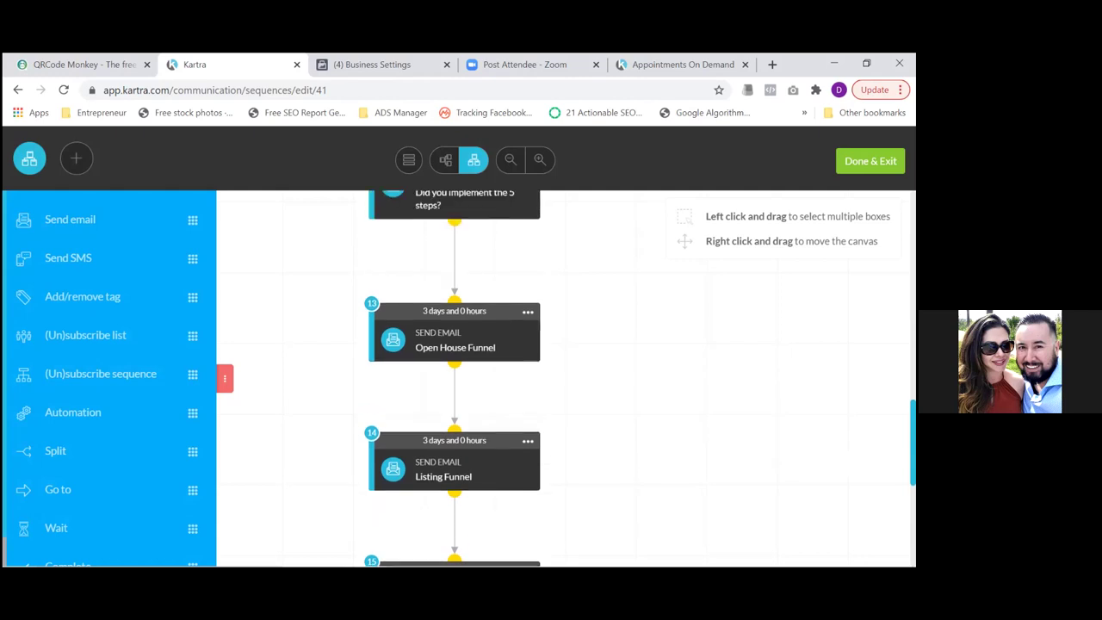
scroll(454, 378, "up", 1)
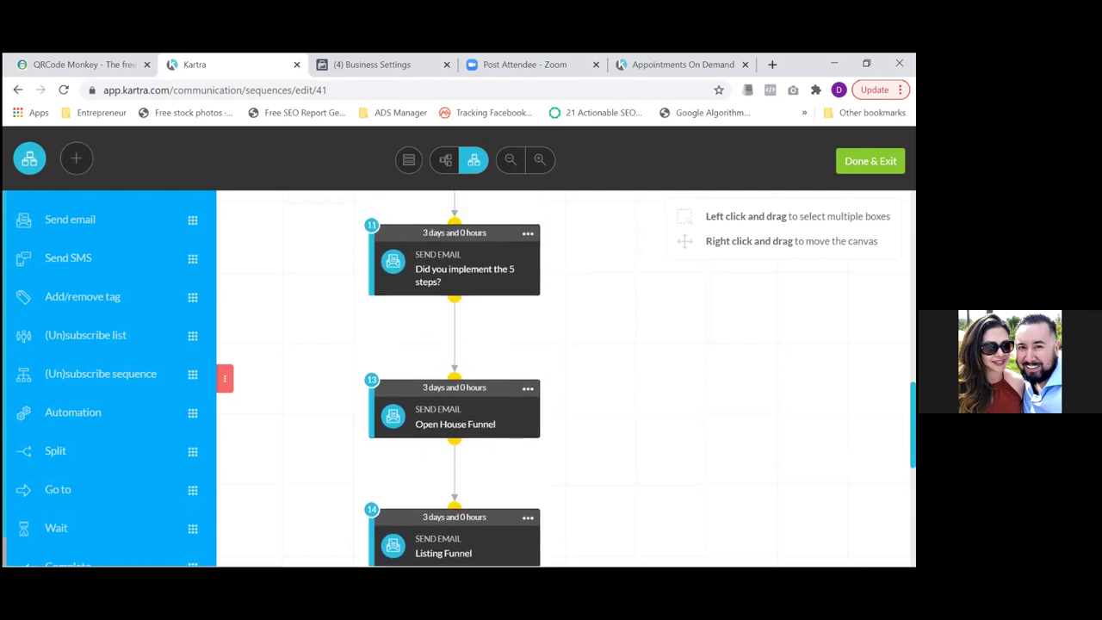
scroll(454, 379, "down", 1)
scroll(453, 379, "down", 1)
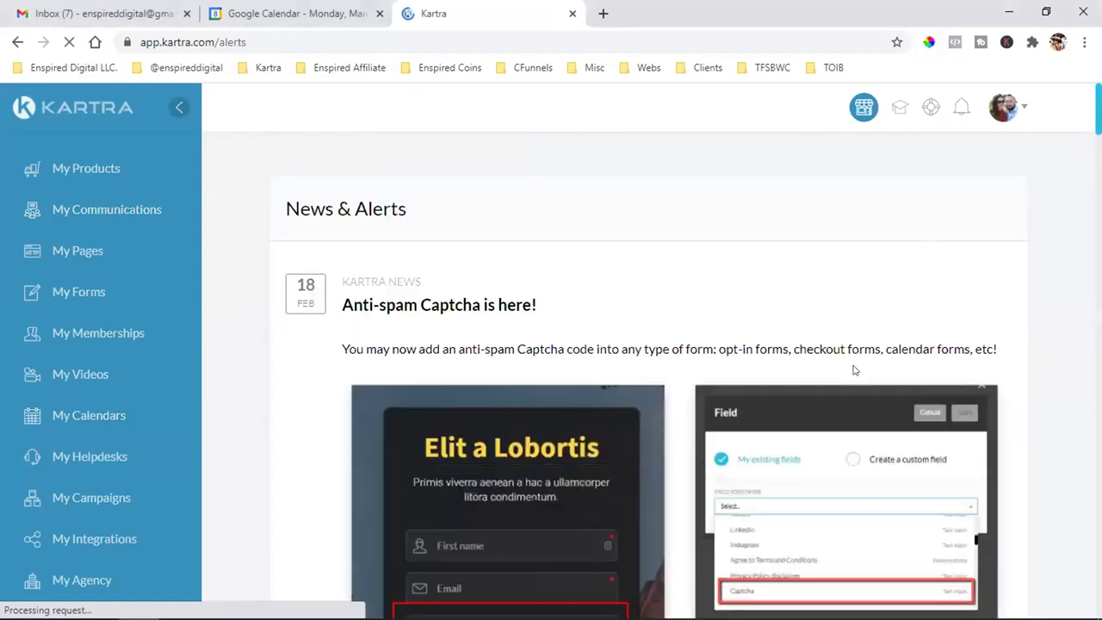
- Review the 17 Feb affiliate payment notification in News & Alerts, highlighting its payment date and amount
scroll(855, 370, "down", 6)
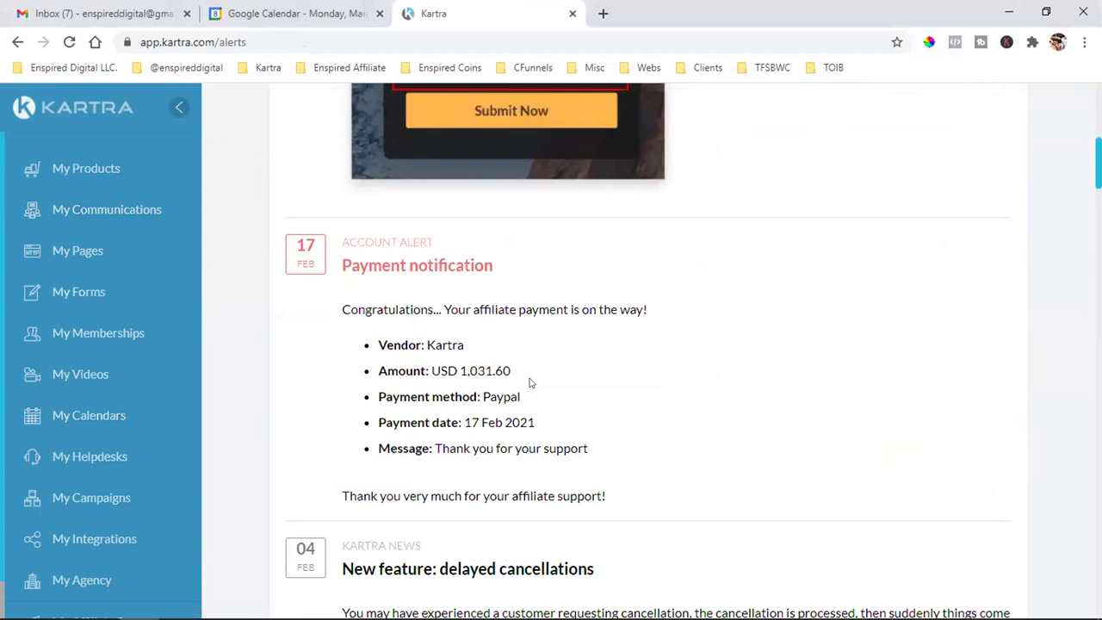
triple_click(465, 417)
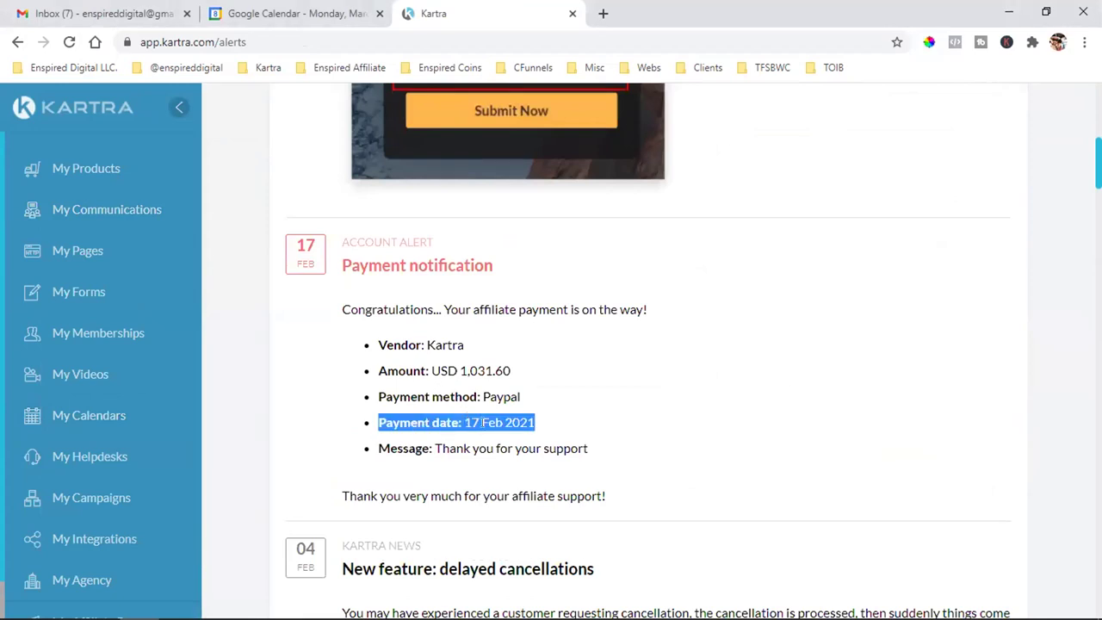
double_click(484, 370)
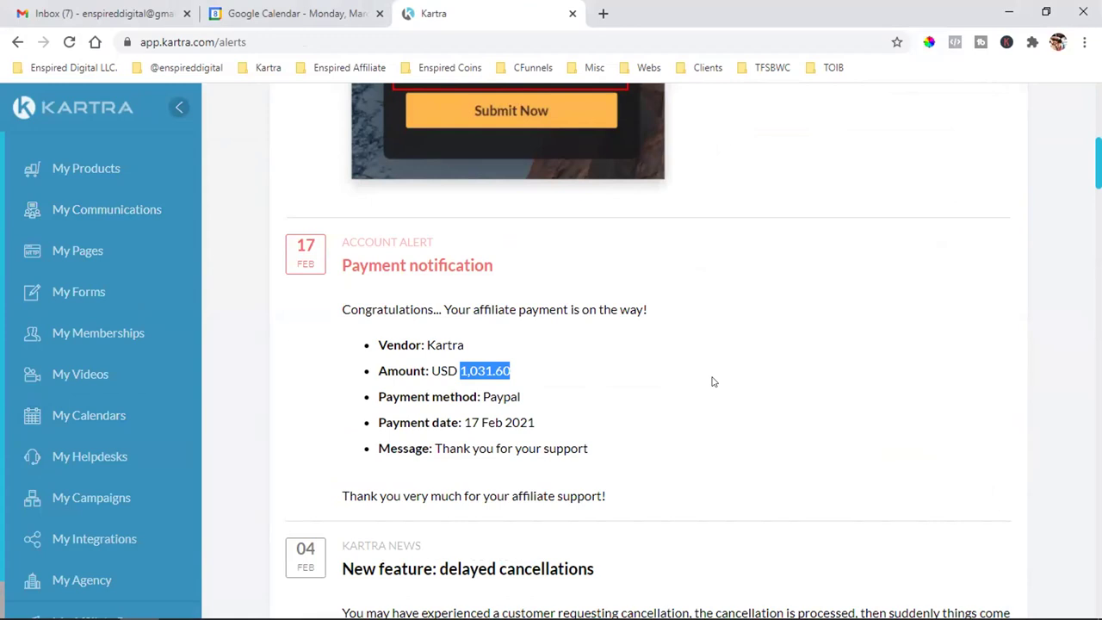
double_click(478, 368)
left_click(560, 360)
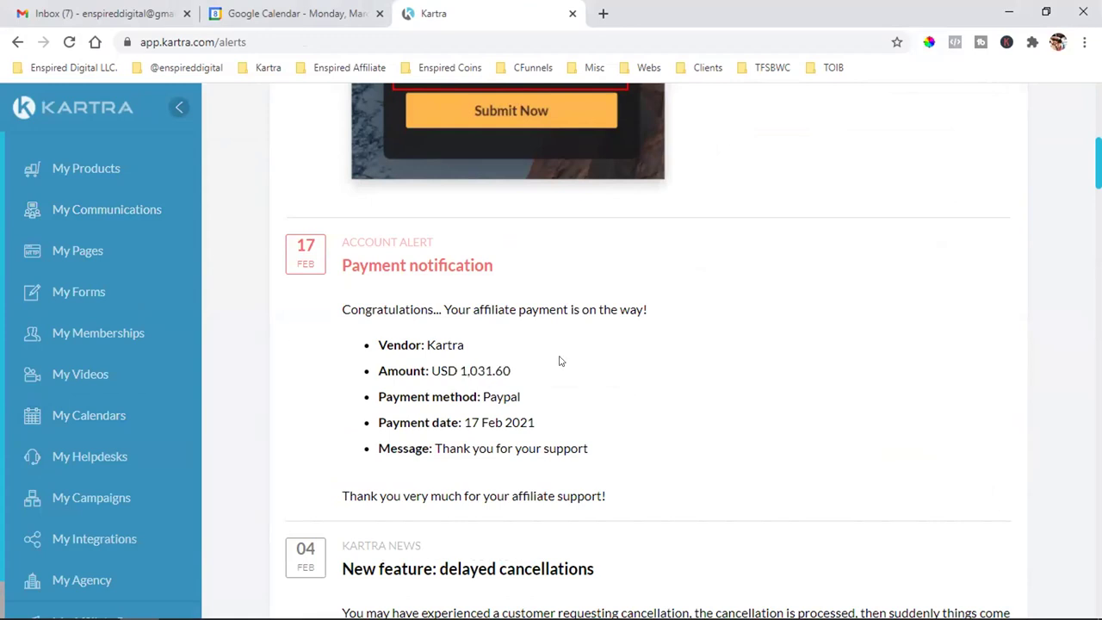
double_click(463, 370)
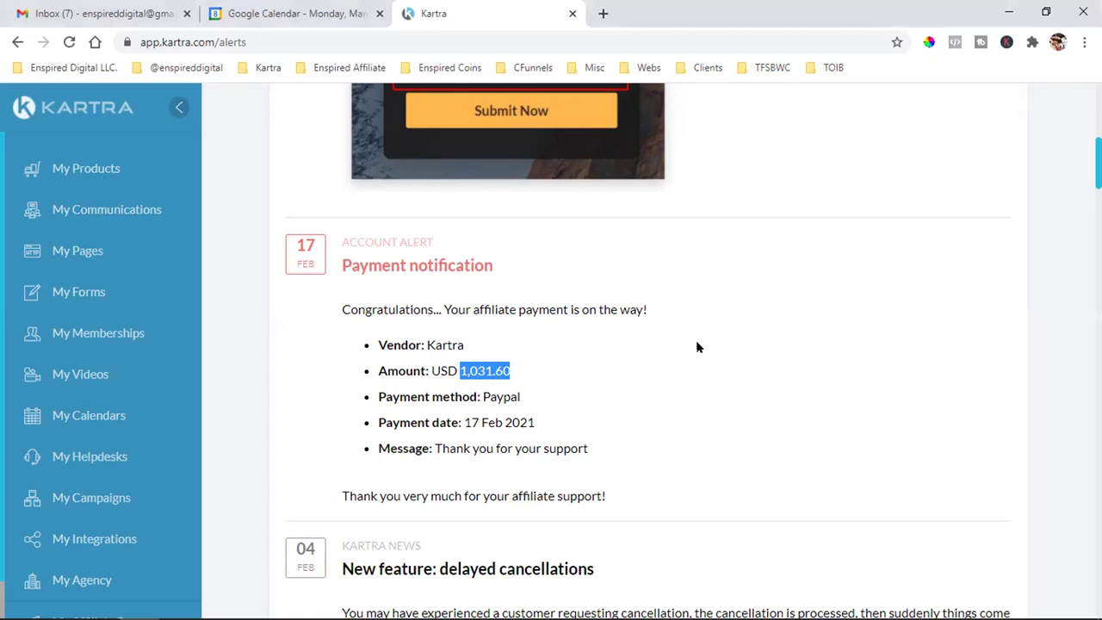
left_click(698, 342)
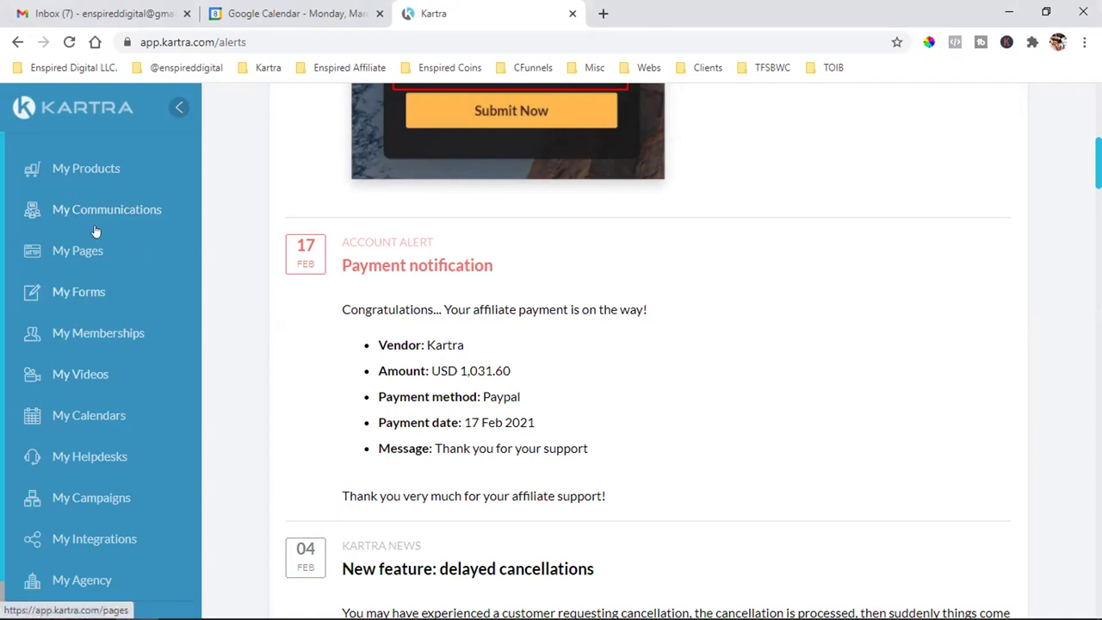
- Open the pages list, browse it with more pages loaded, and filter it to the Shared Funnels category
left_click(69, 244)
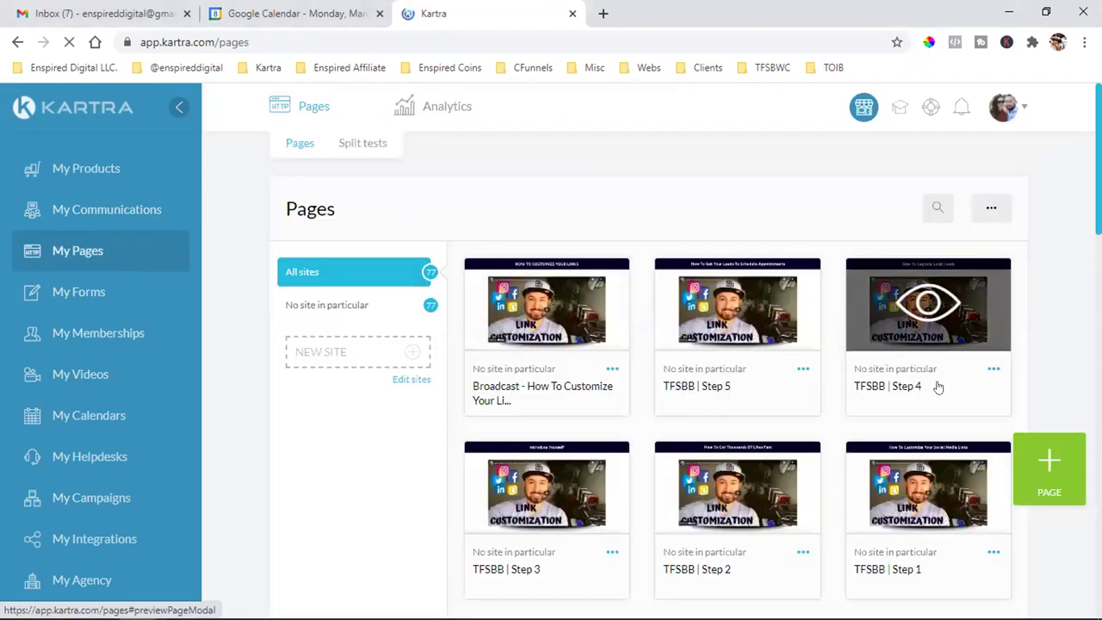
scroll(950, 394, "down", 5)
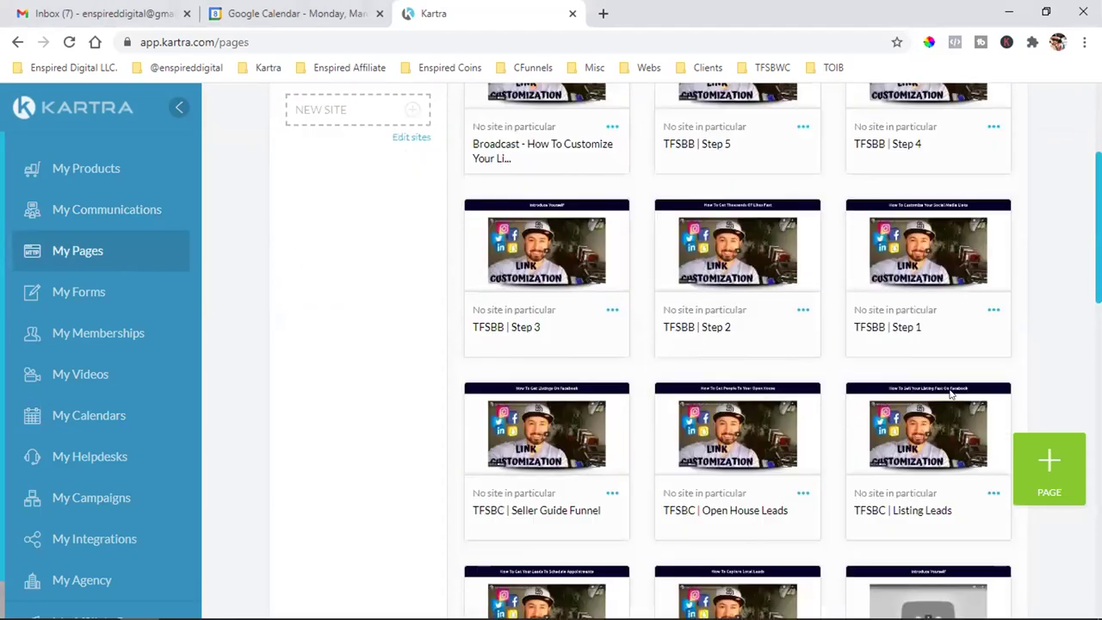
scroll(950, 394, "down", 6)
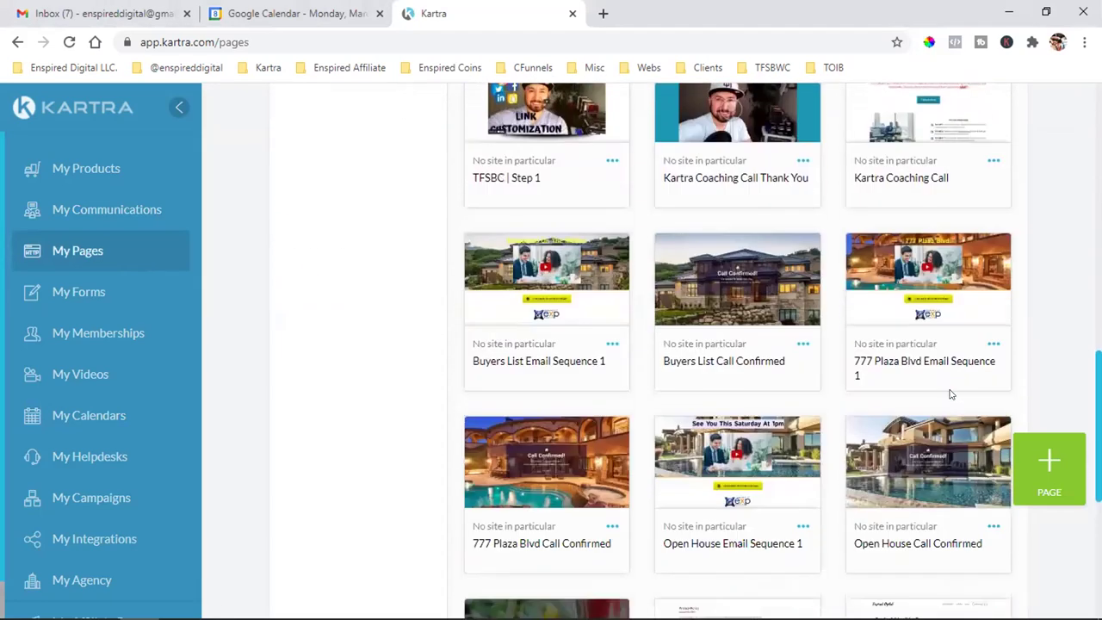
scroll(950, 394, "down", 5)
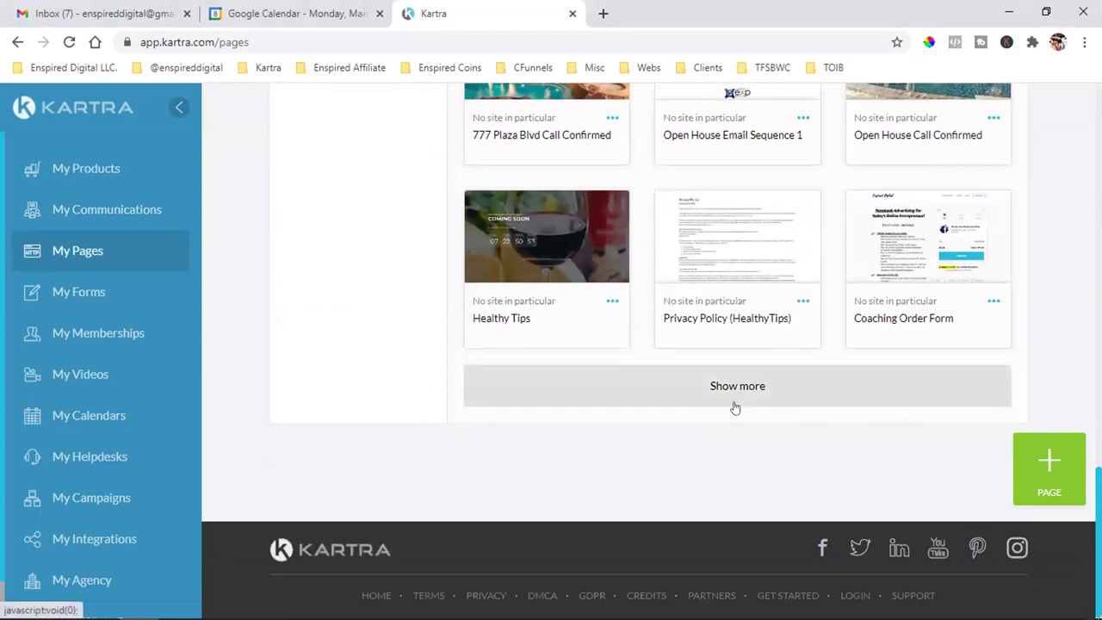
left_click(733, 387)
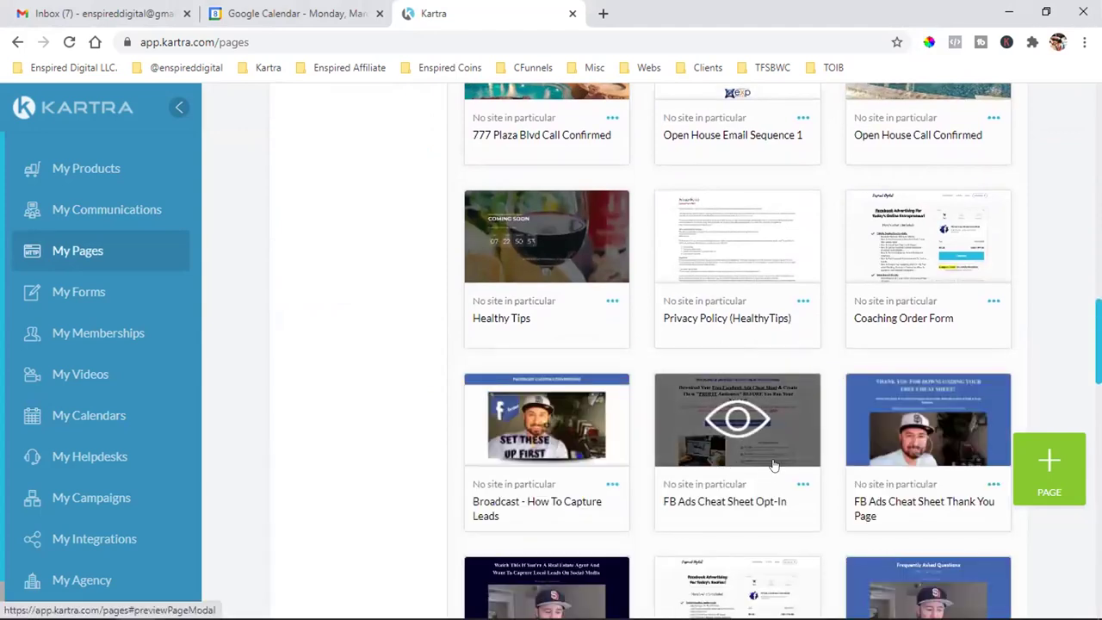
scroll(773, 466, "up", 15)
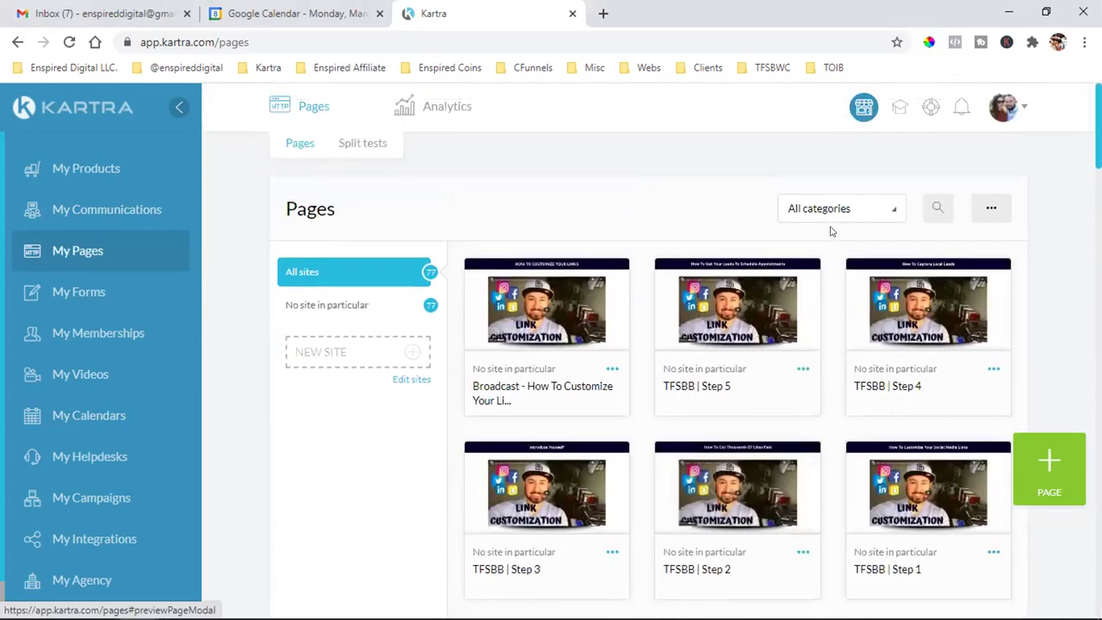
left_click(844, 218)
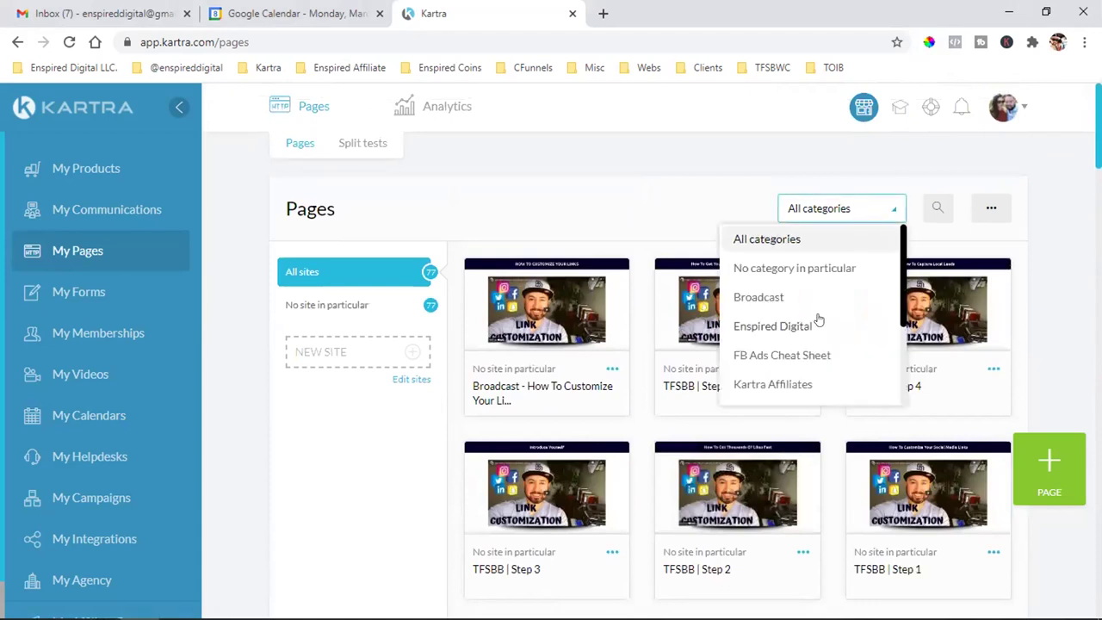
scroll(818, 316, "down", 1)
left_click(779, 362)
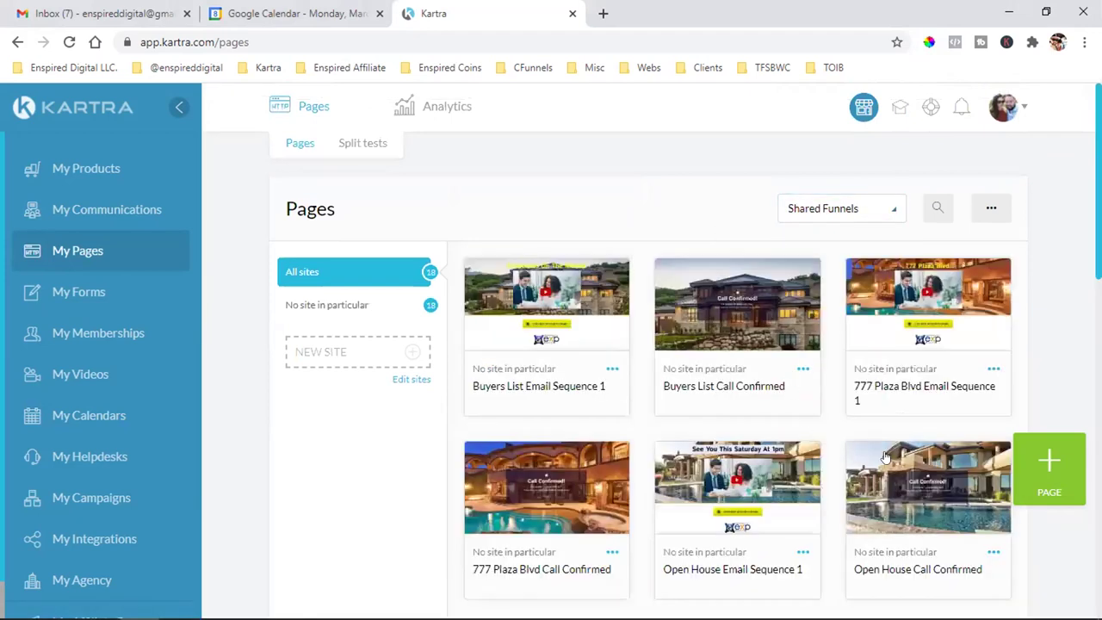
- Browse the shared funnel pages and preview the Open House 777 Blue Ivy page
scroll(890, 451, "down", 1)
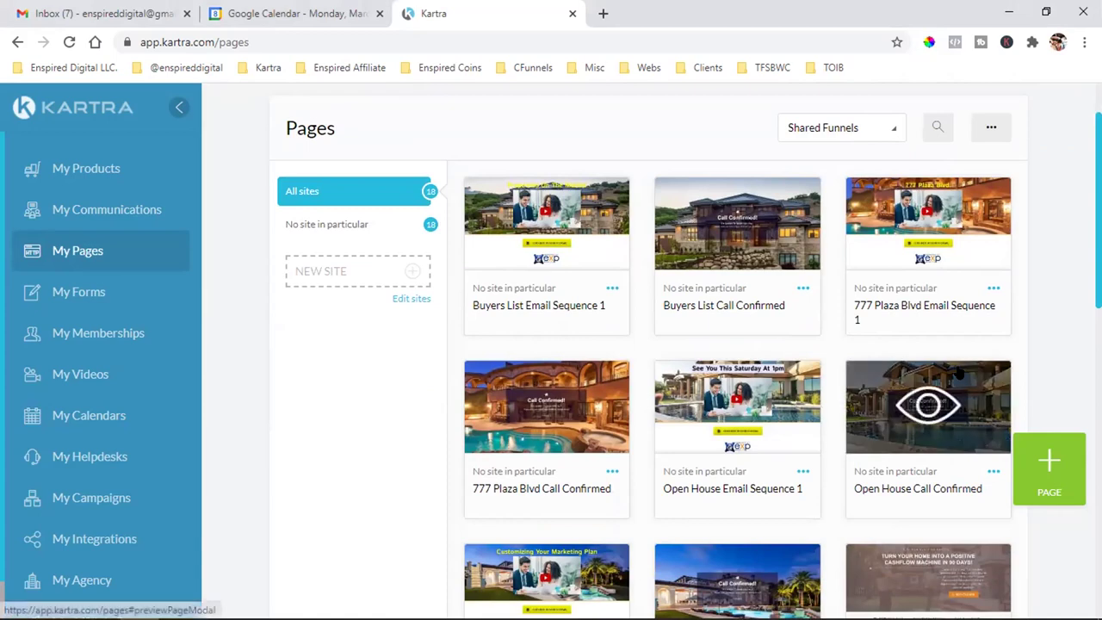
scroll(861, 382, "down", 1)
scroll(680, 344, "down", 3)
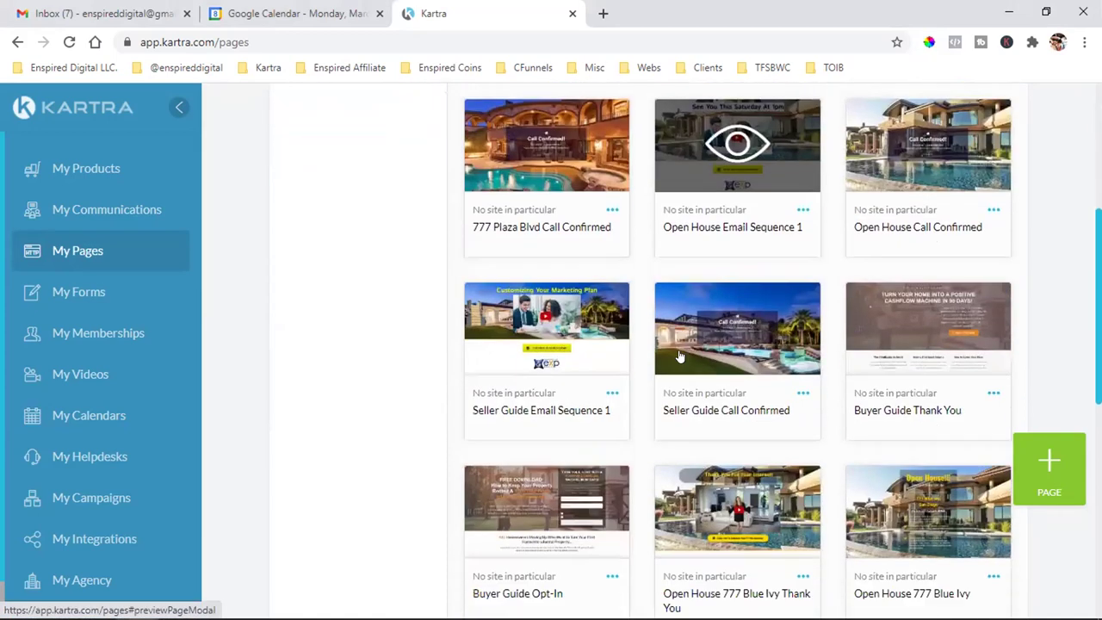
scroll(693, 440, "down", 1)
left_click(904, 368)
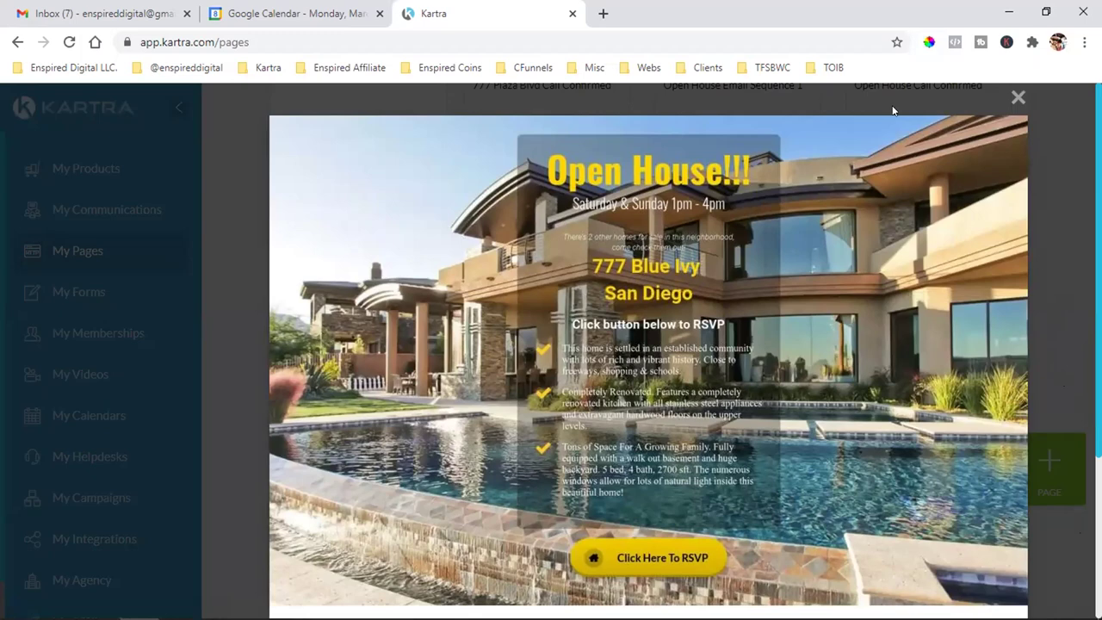
left_click(1017, 98)
- Preview the 777 Plaza Blvd listing page through to its footer and close the preview
scroll(974, 388, "down", 3)
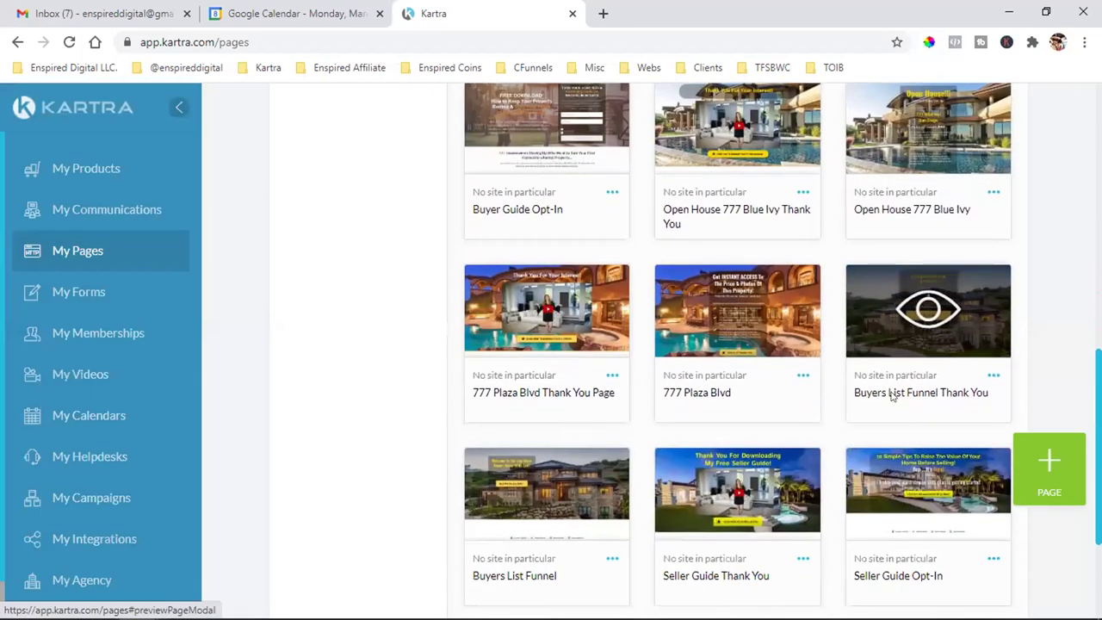
left_click(744, 318)
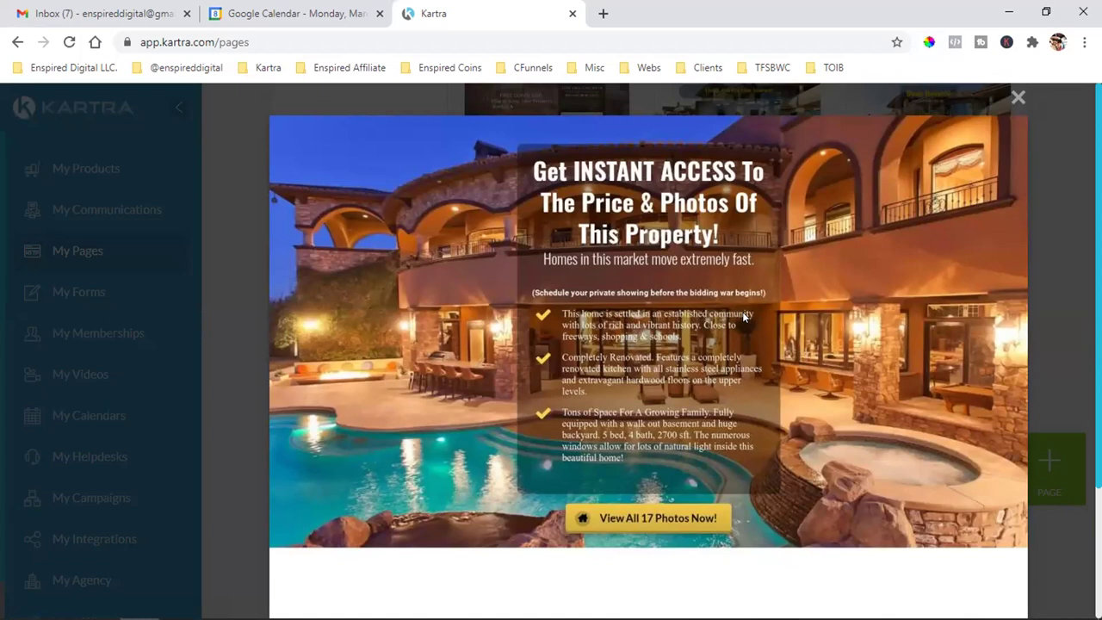
scroll(742, 317, "down", 3)
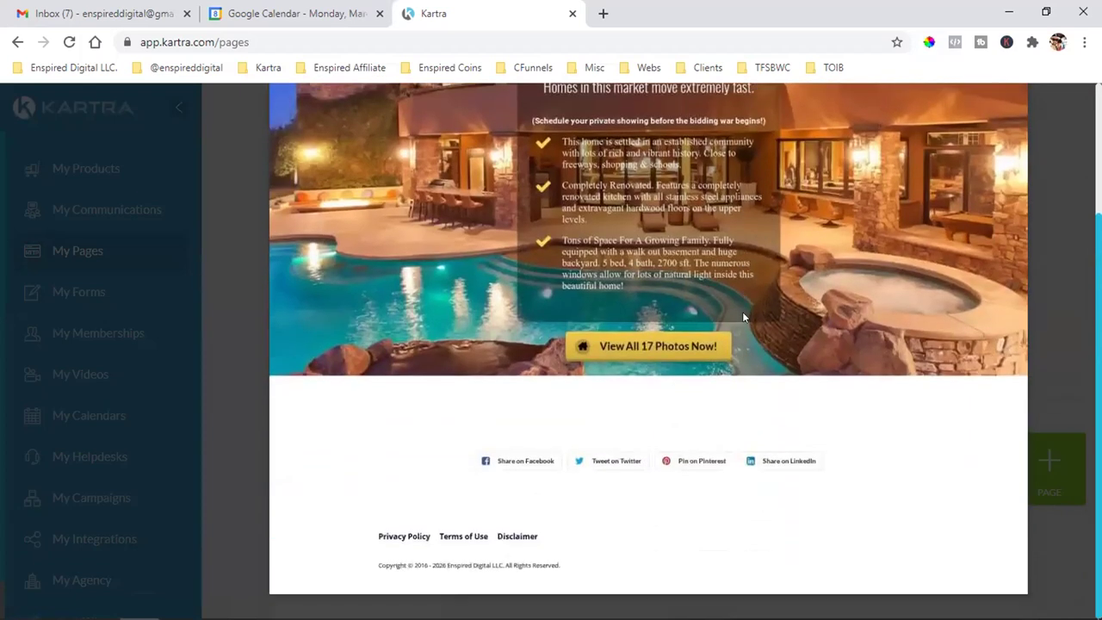
scroll(743, 317, "up", 3)
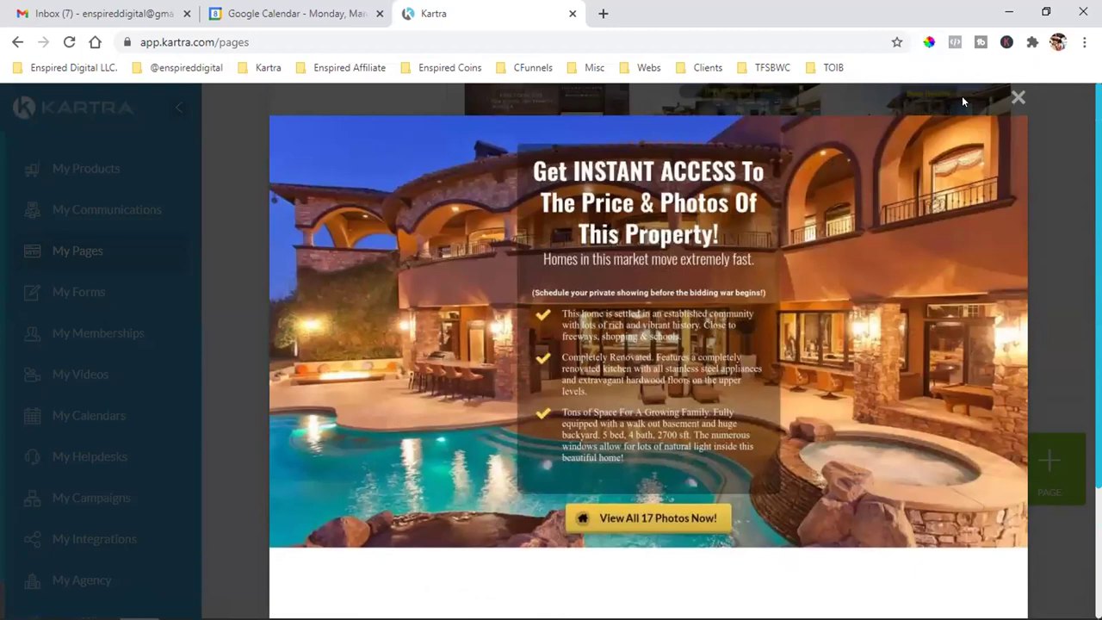
left_click(1017, 97)
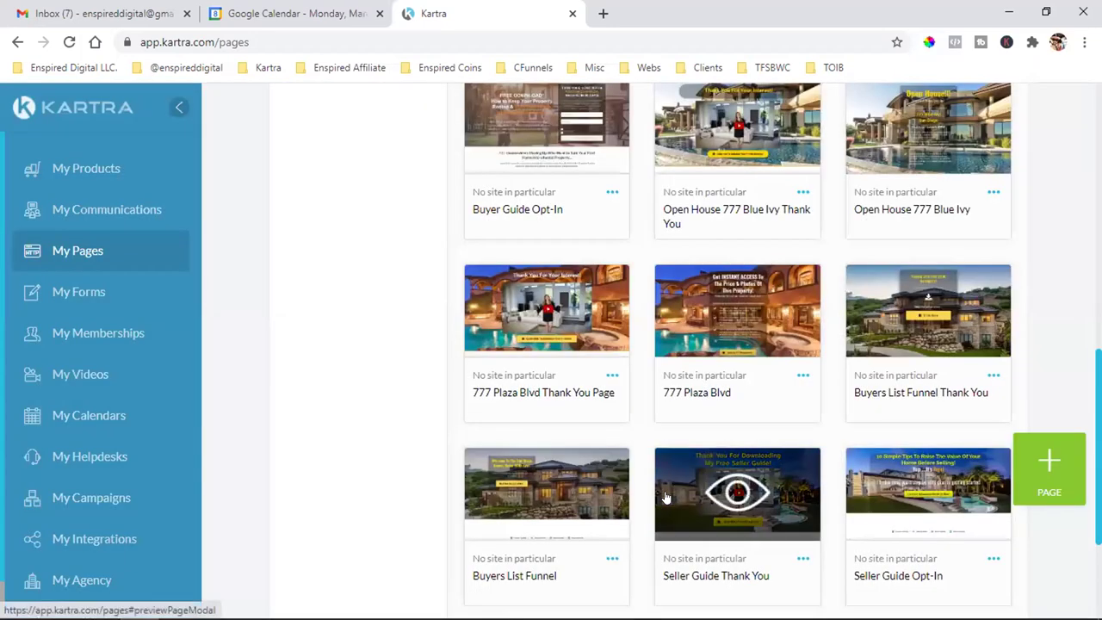
- Preview the Buyers List Funnel page, close it and look back over the shared funnel pages
scroll(664, 496, "down", 3)
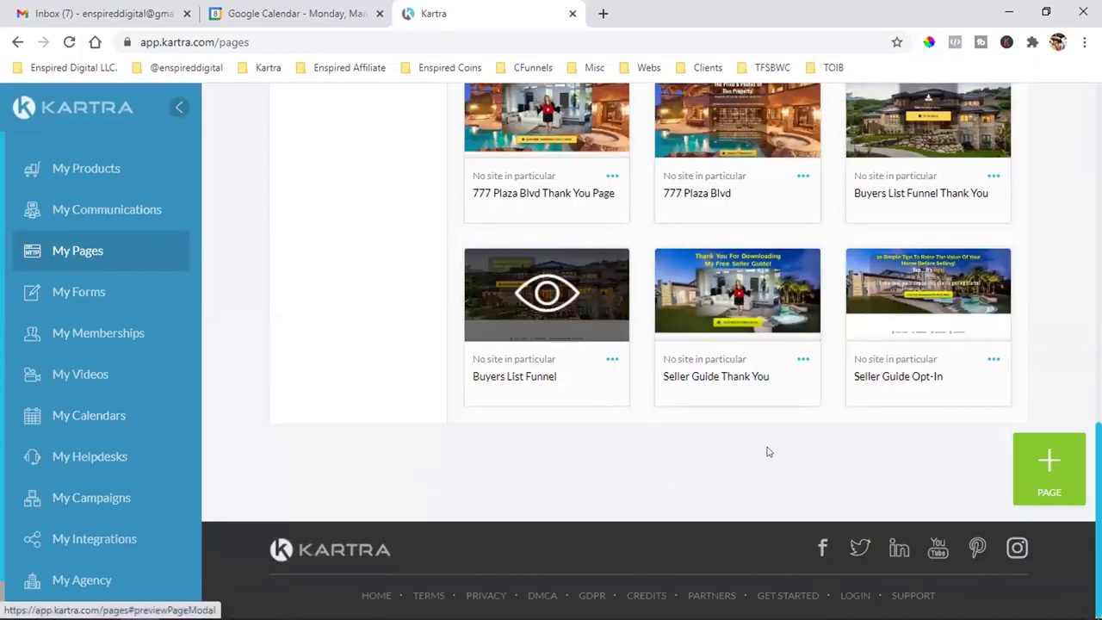
left_click(546, 292)
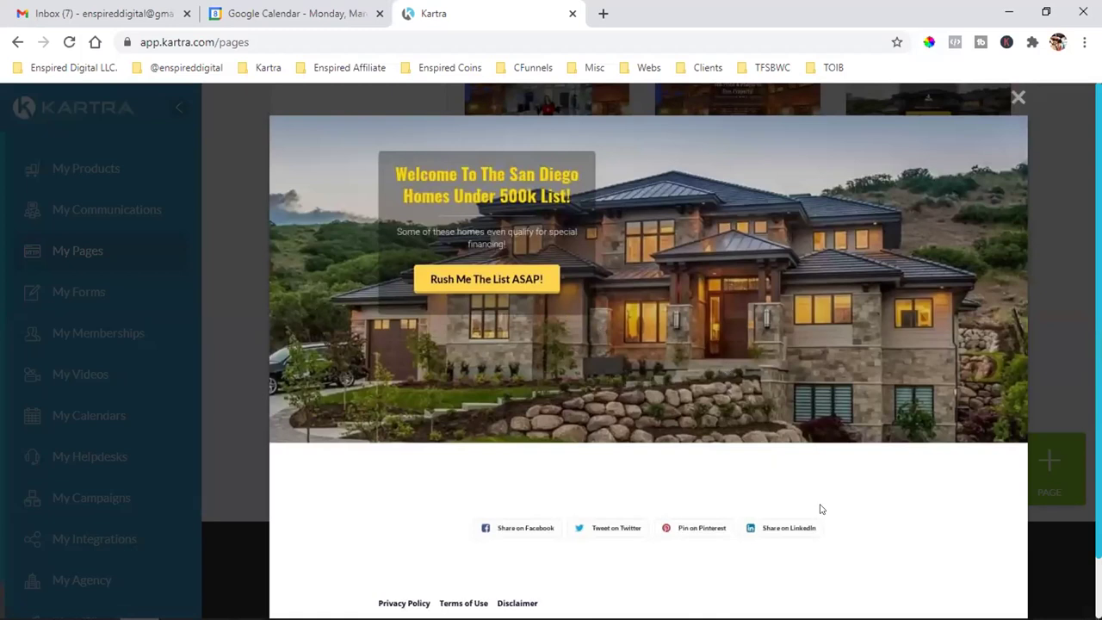
left_click(1016, 98)
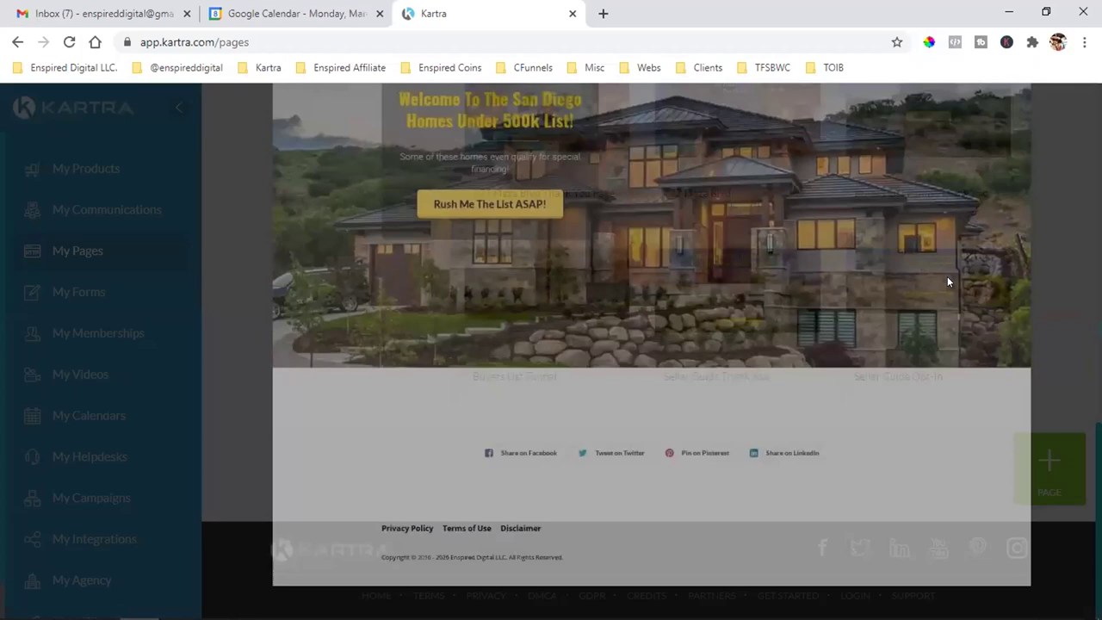
scroll(878, 411, "up", 5)
scroll(875, 413, "up", 4)
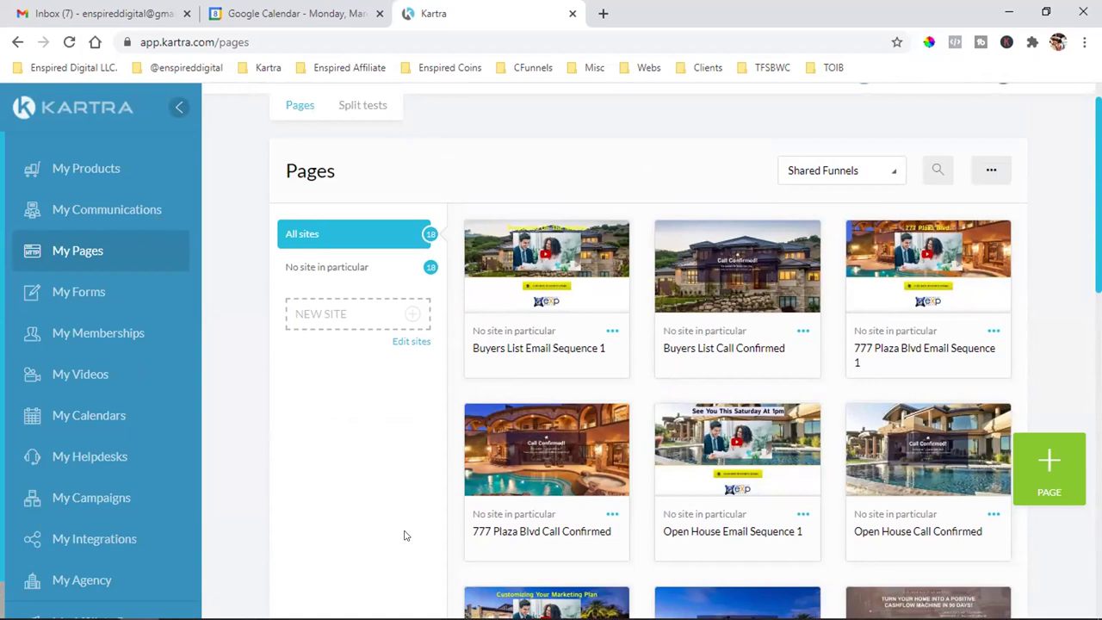
scroll(404, 536, "down", 4)
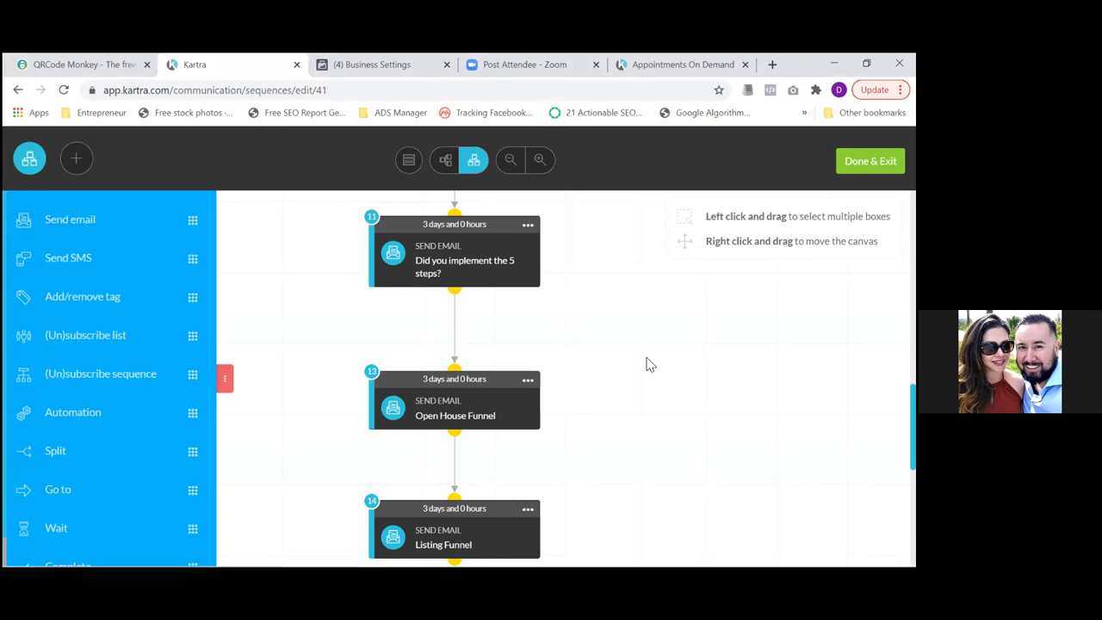
- Rename the Open House Funnel email step in the sequence to "How to Capture Open House Leads" and check its settings
left_click(528, 380)
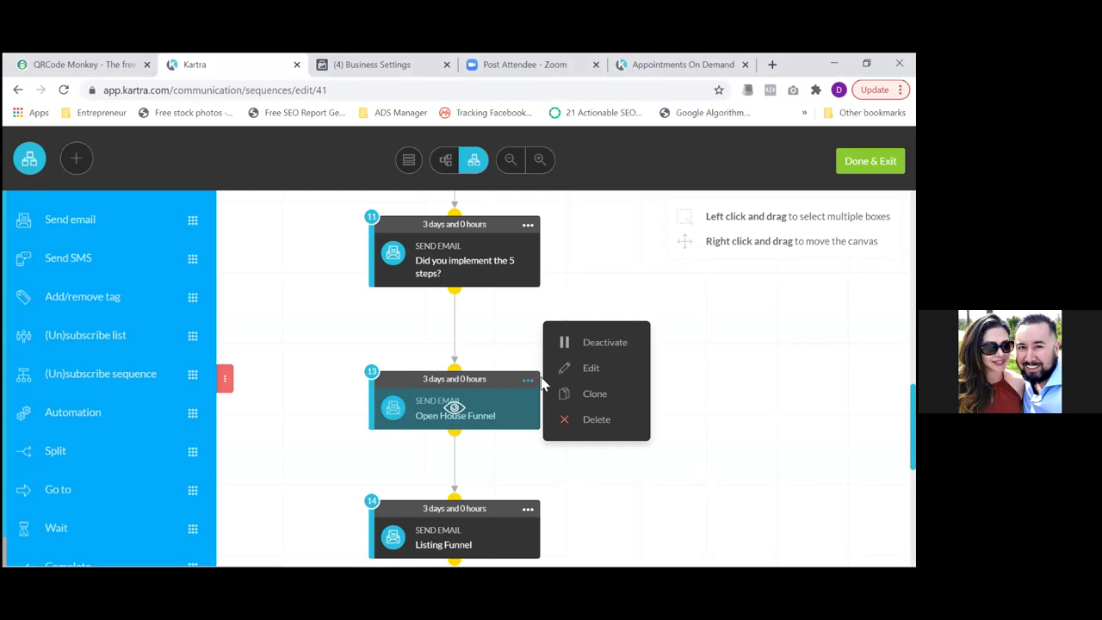
left_click(591, 368)
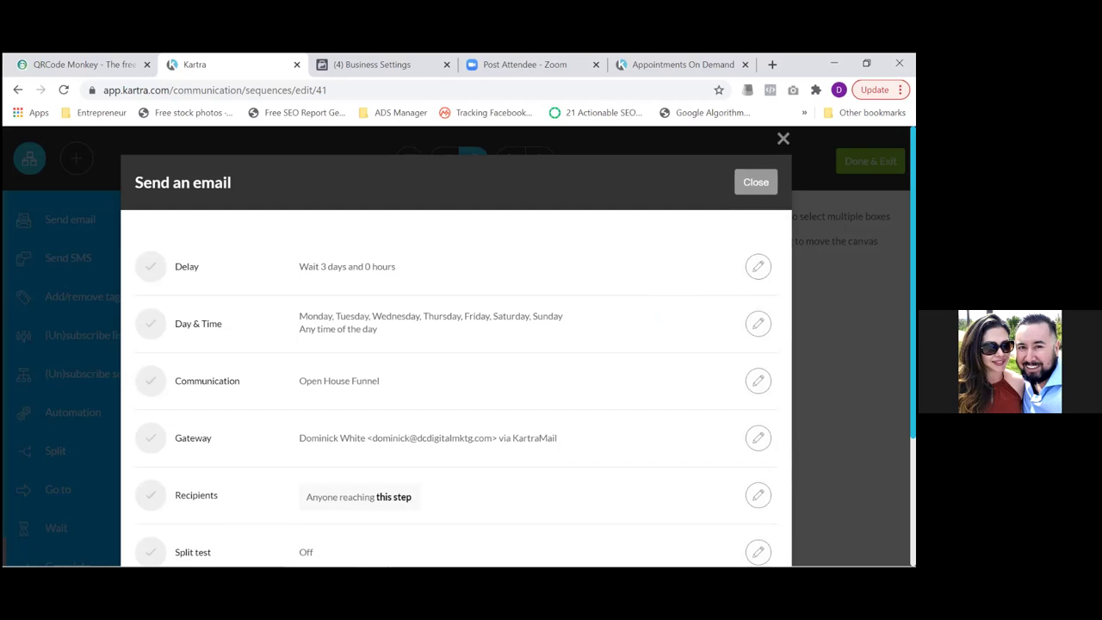
scroll(456, 344, "down", 2)
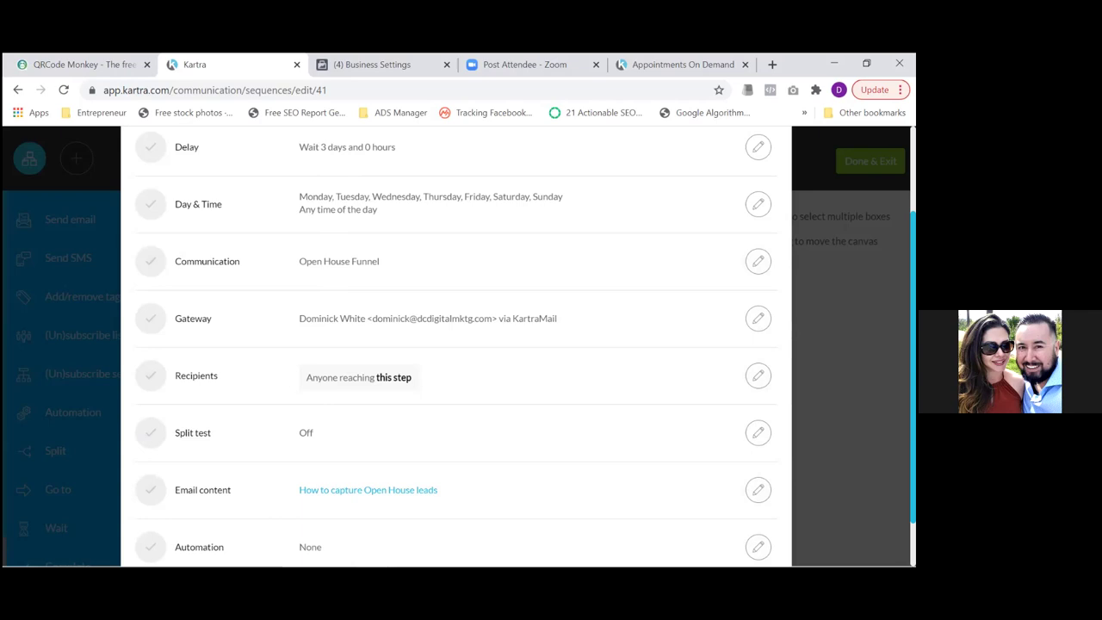
left_click(758, 261)
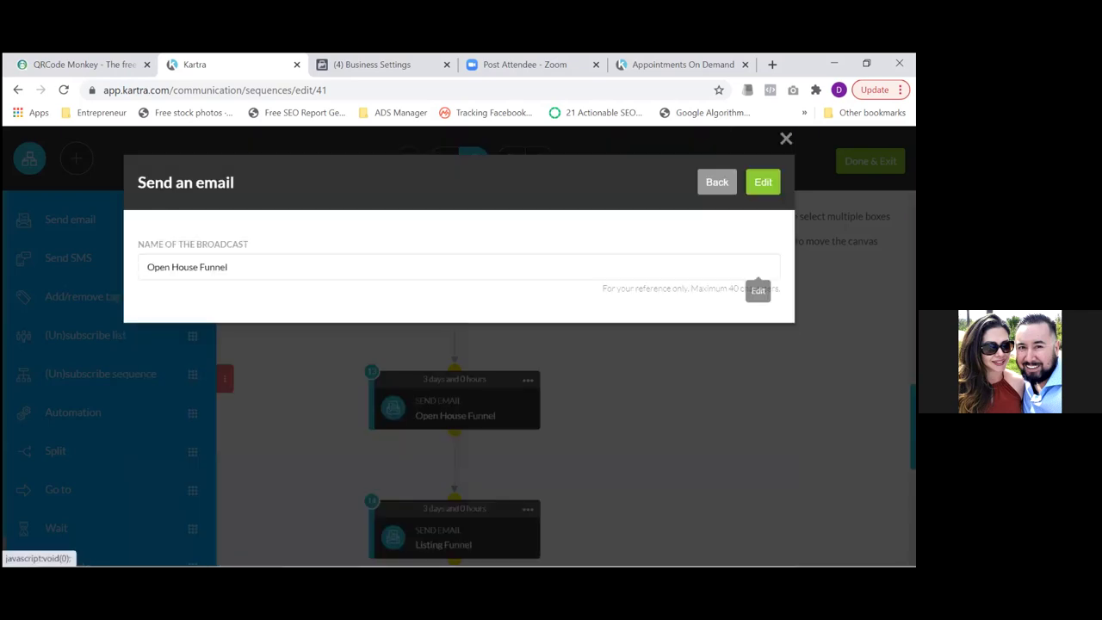
triple_click(680, 264)
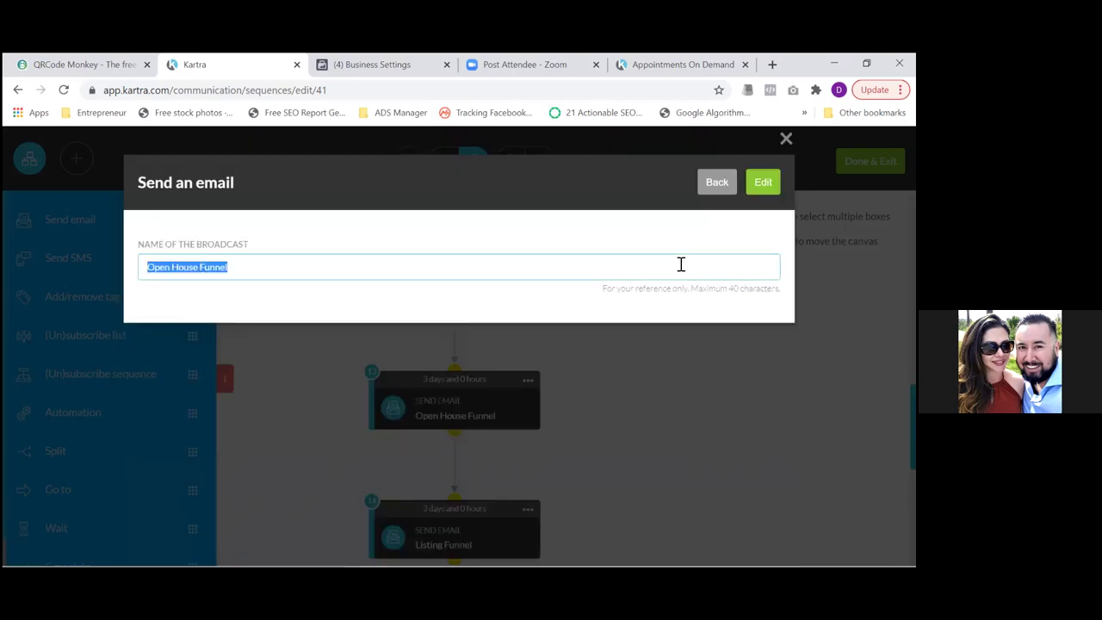
type("How to Capture Open House Leads")
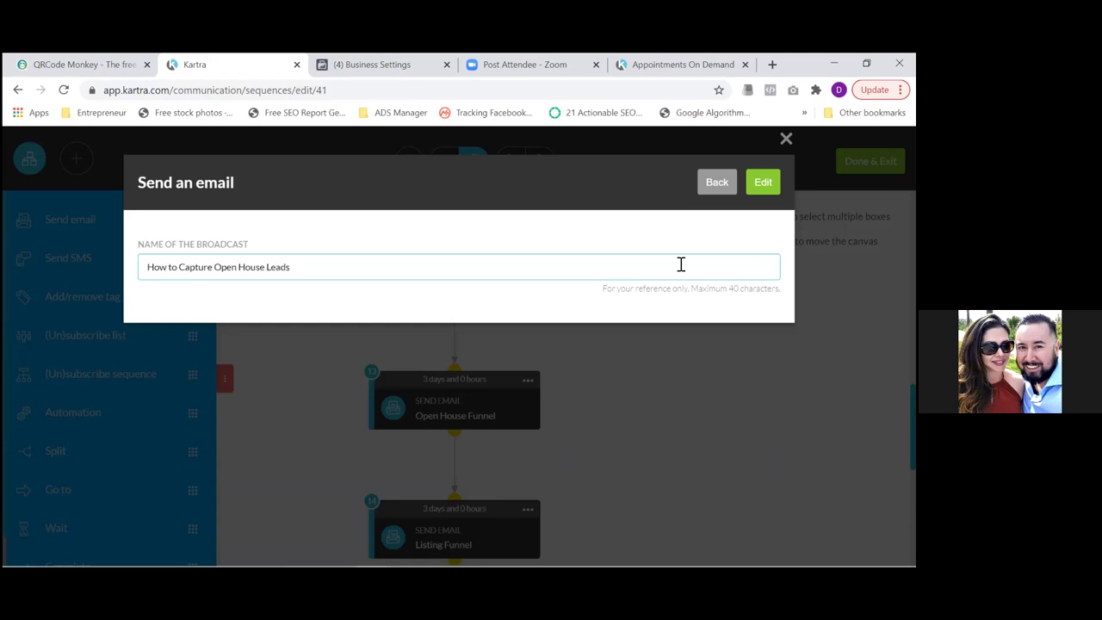
left_click(762, 181)
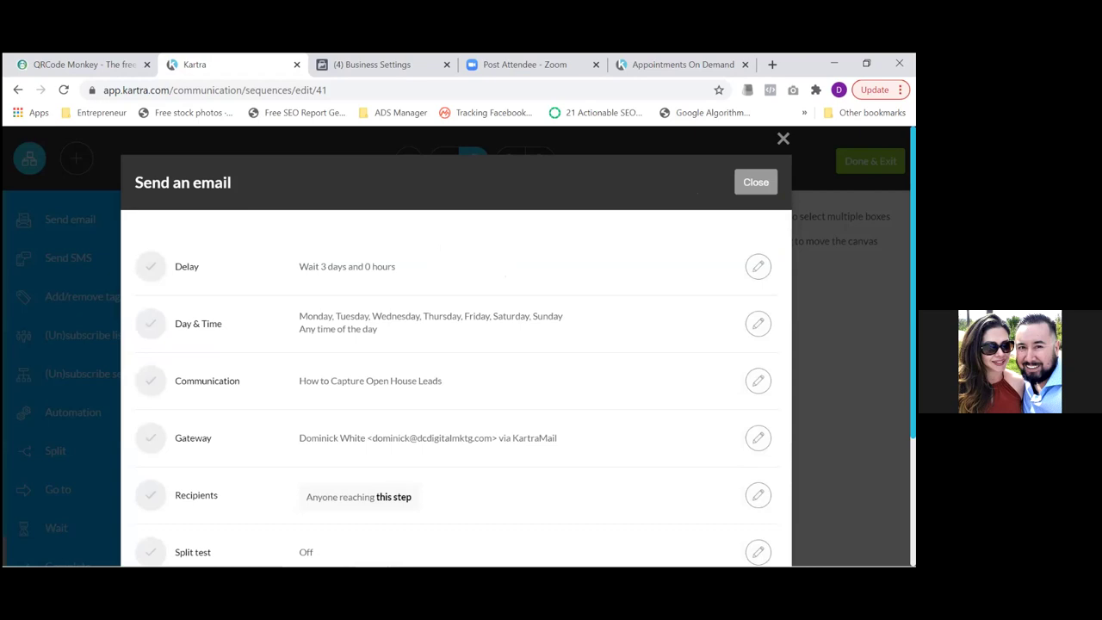
scroll(456, 344, "down", 3)
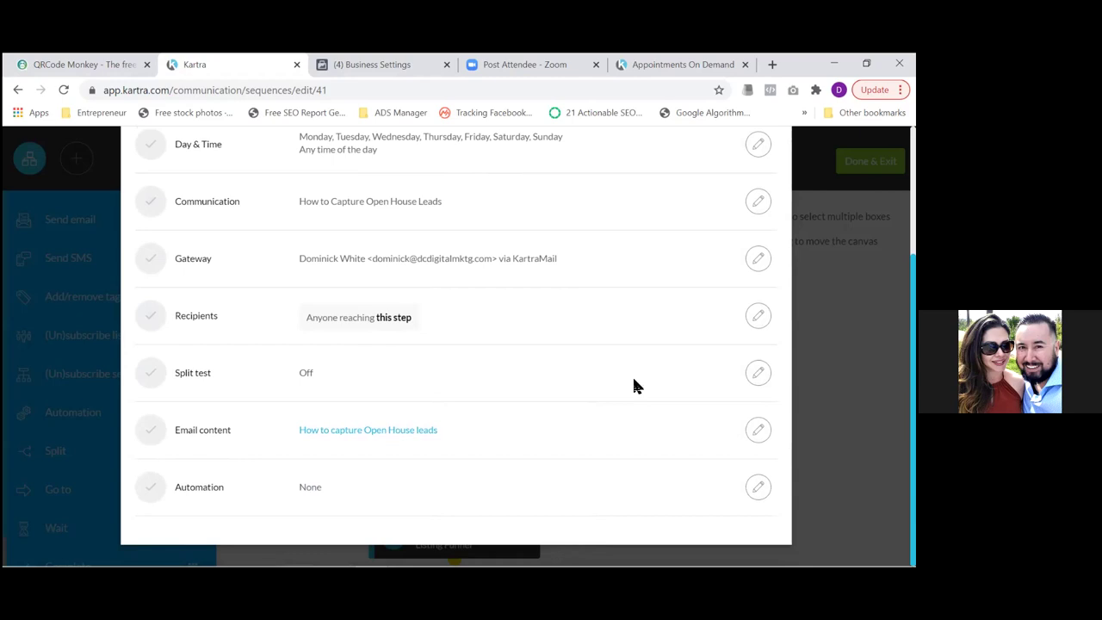
- Close the email step's settings, review the list condition in the sequence's starting rules and save the rules
scroll(634, 385, "up", 2)
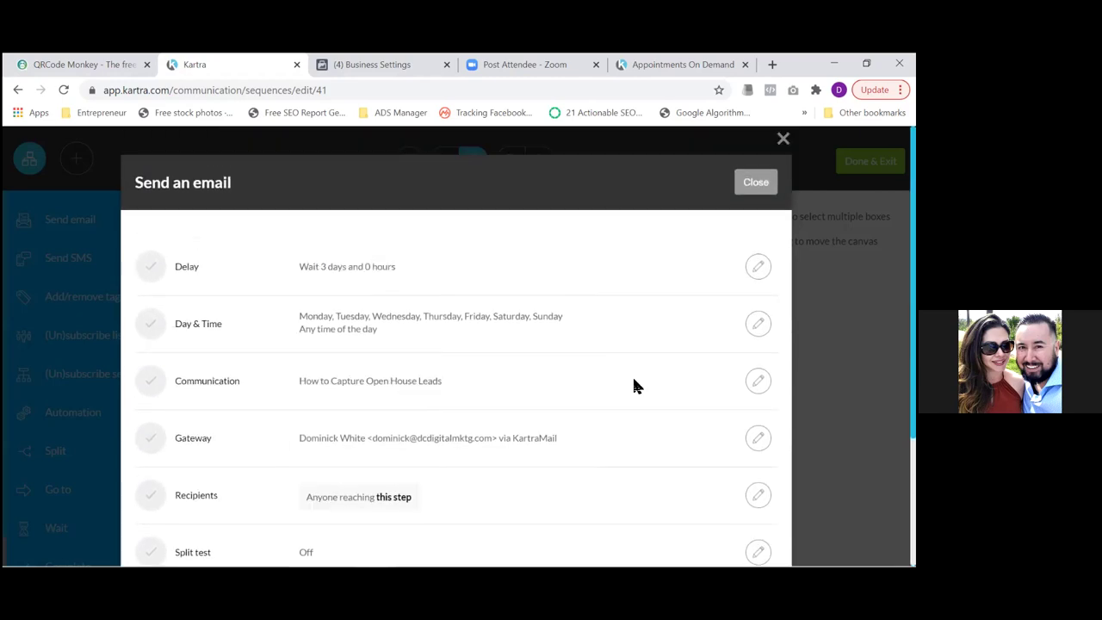
left_click(782, 138)
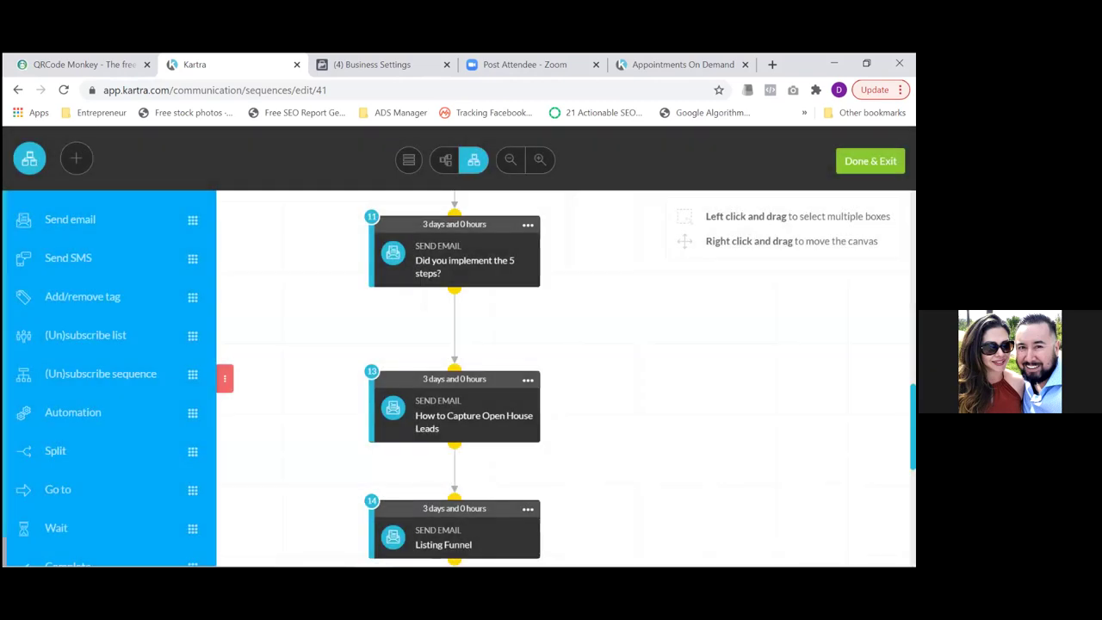
scroll(563, 378, "up", 15)
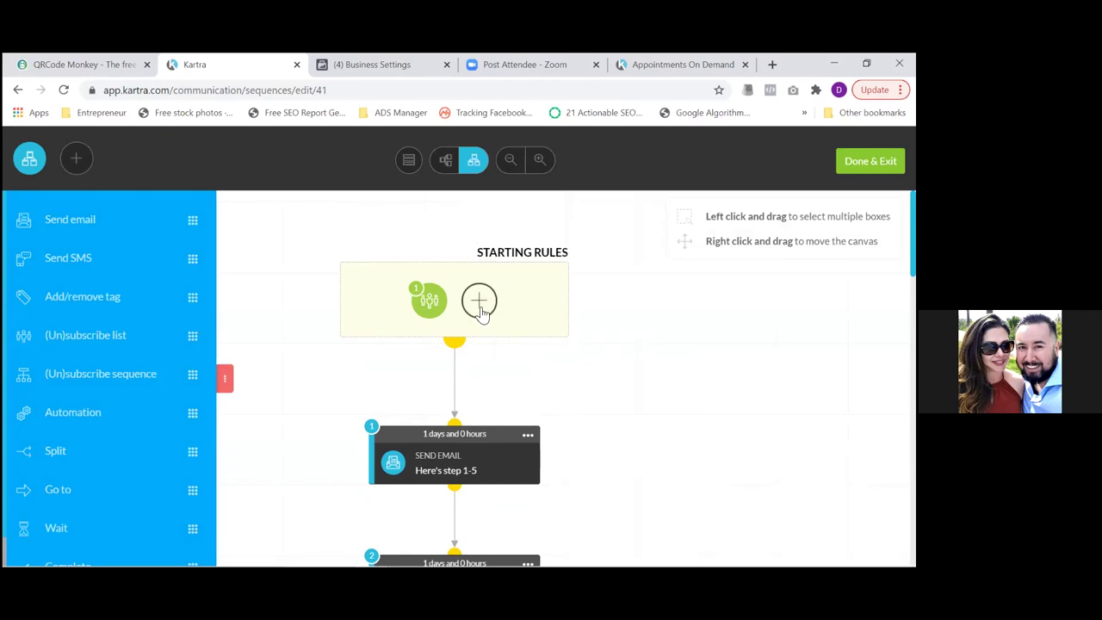
left_click(427, 300)
left_click(496, 291)
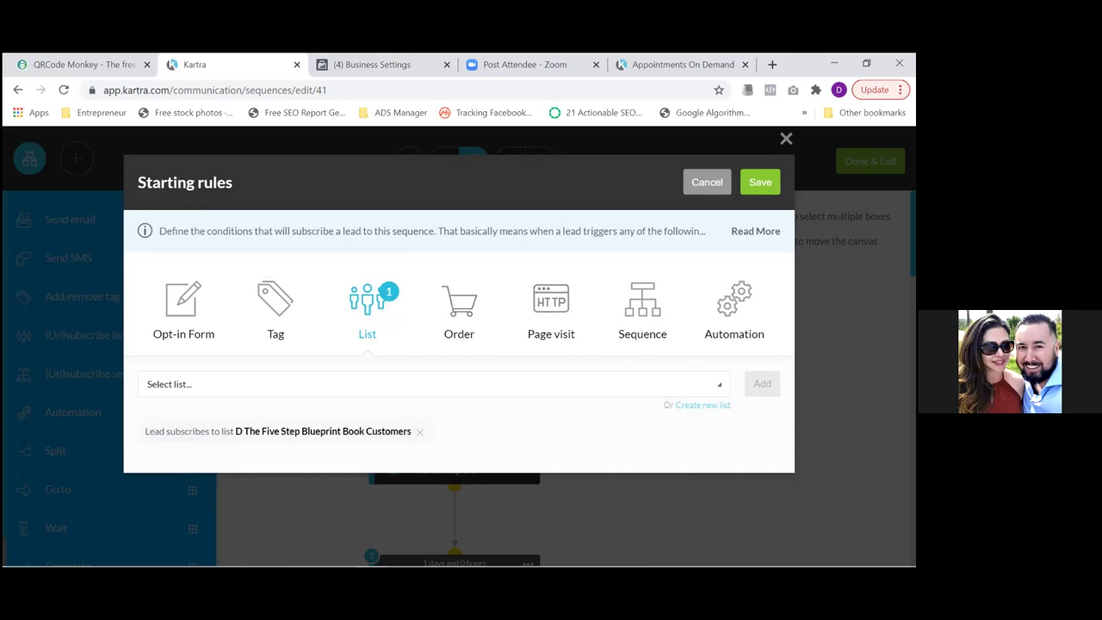
left_click(760, 182)
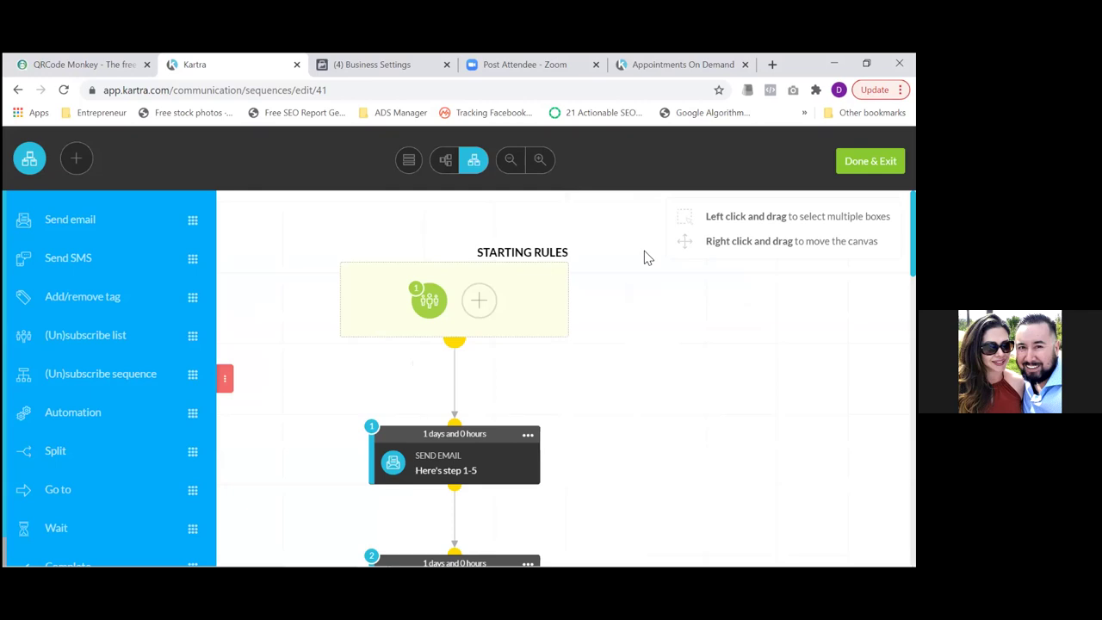
- Review the whole sequence from the first step email through the funnel emails to the automation and completion steps, and return to its start
scroll(455, 379, "down", 3)
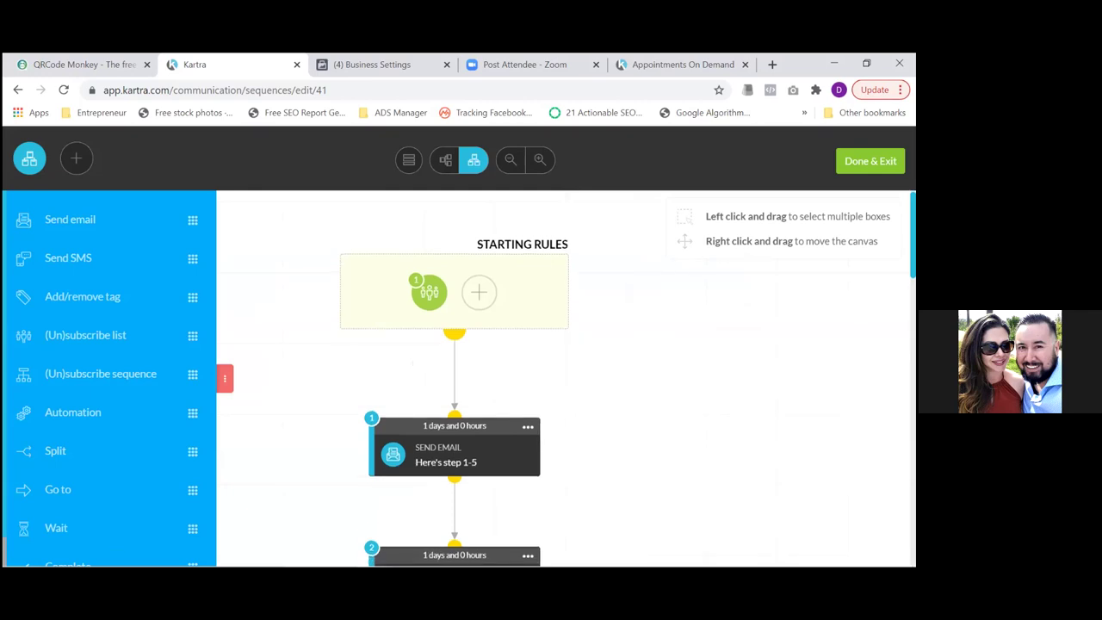
scroll(454, 378, "down", 1)
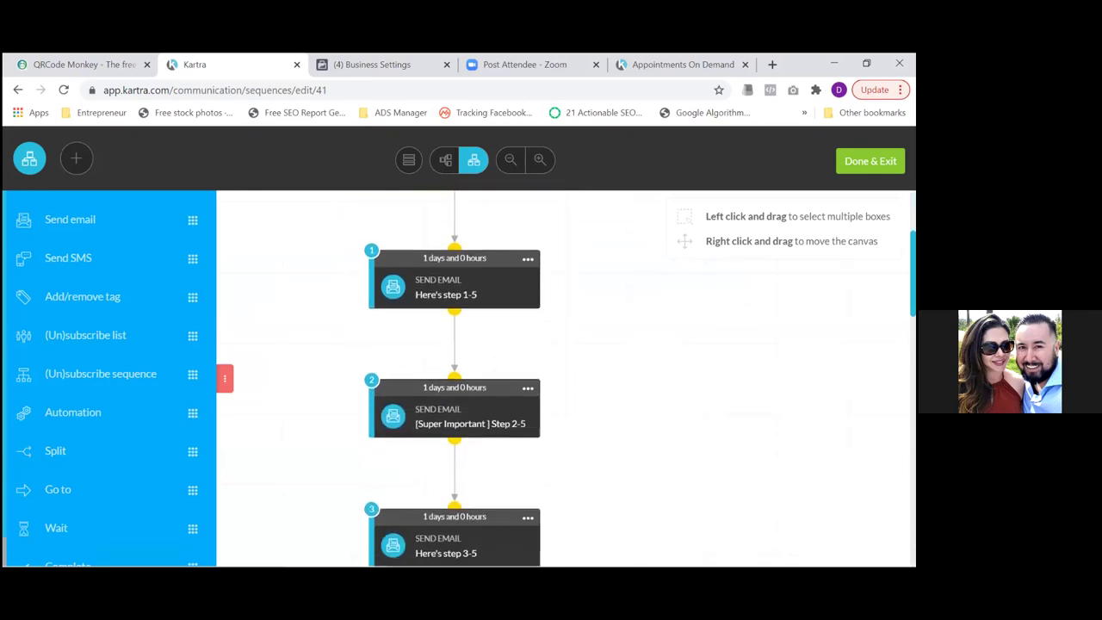
scroll(454, 379, "down", 3)
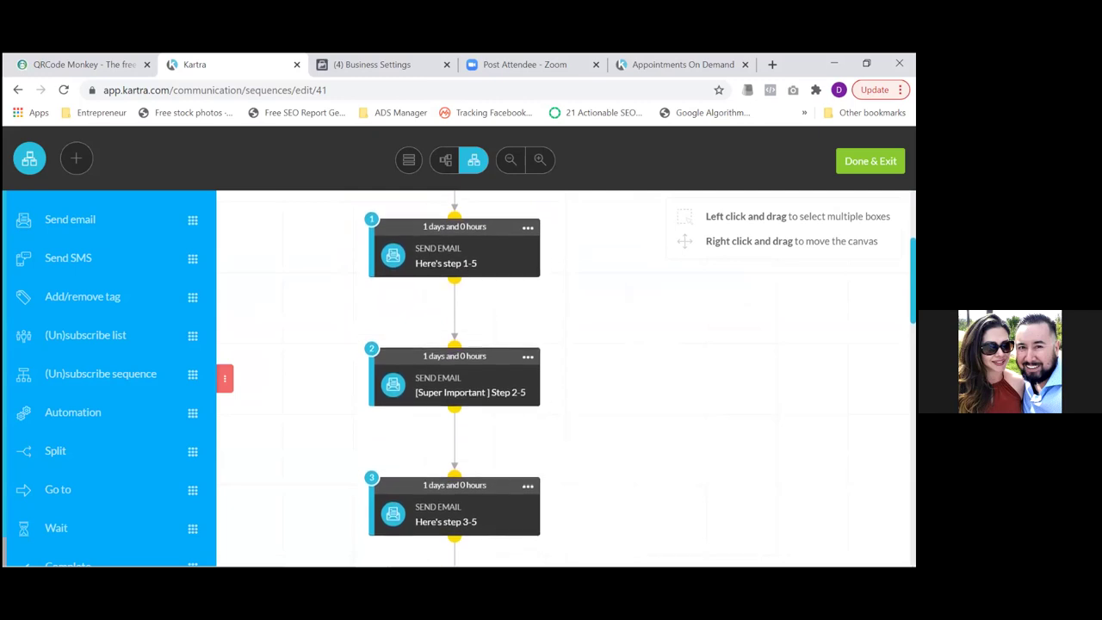
scroll(454, 379, "down", 3)
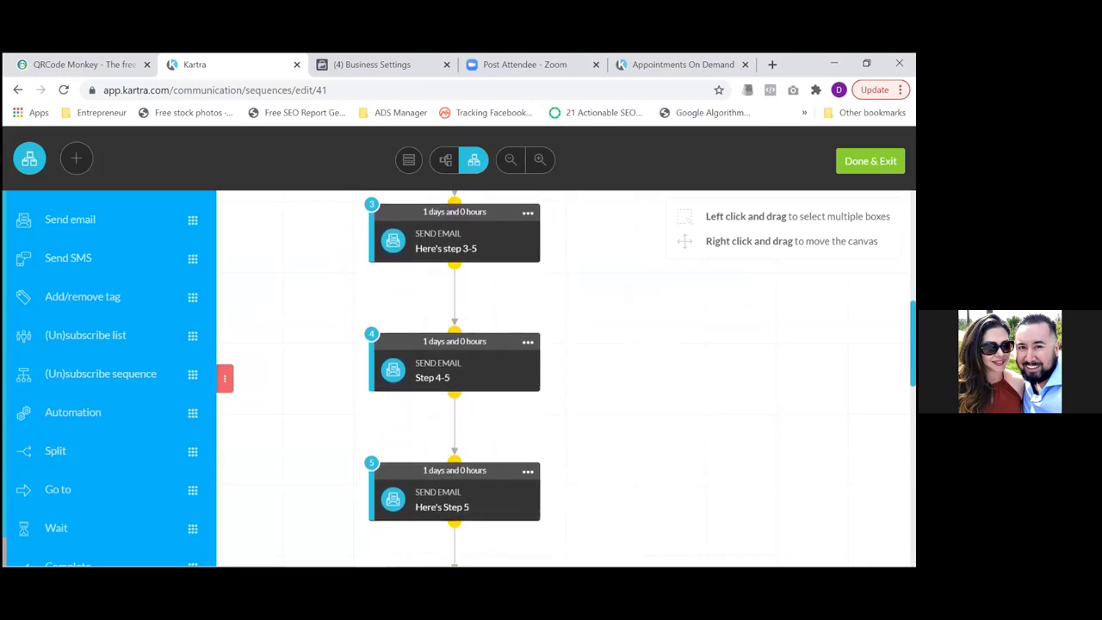
scroll(454, 379, "down", 1)
scroll(454, 379, "down", 1)
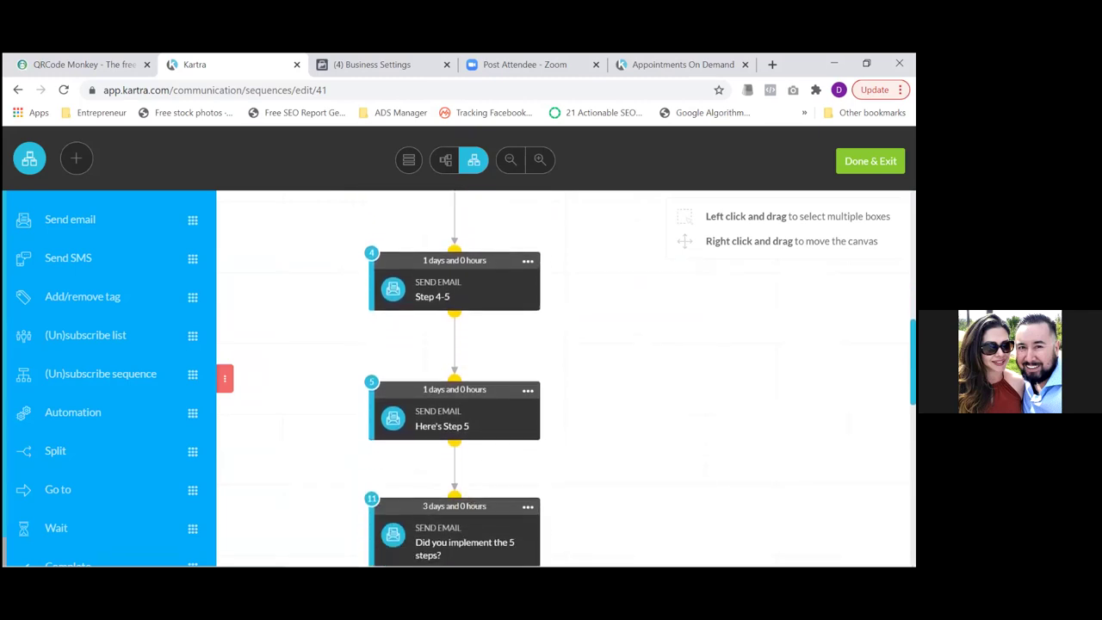
scroll(454, 379, "down", 1)
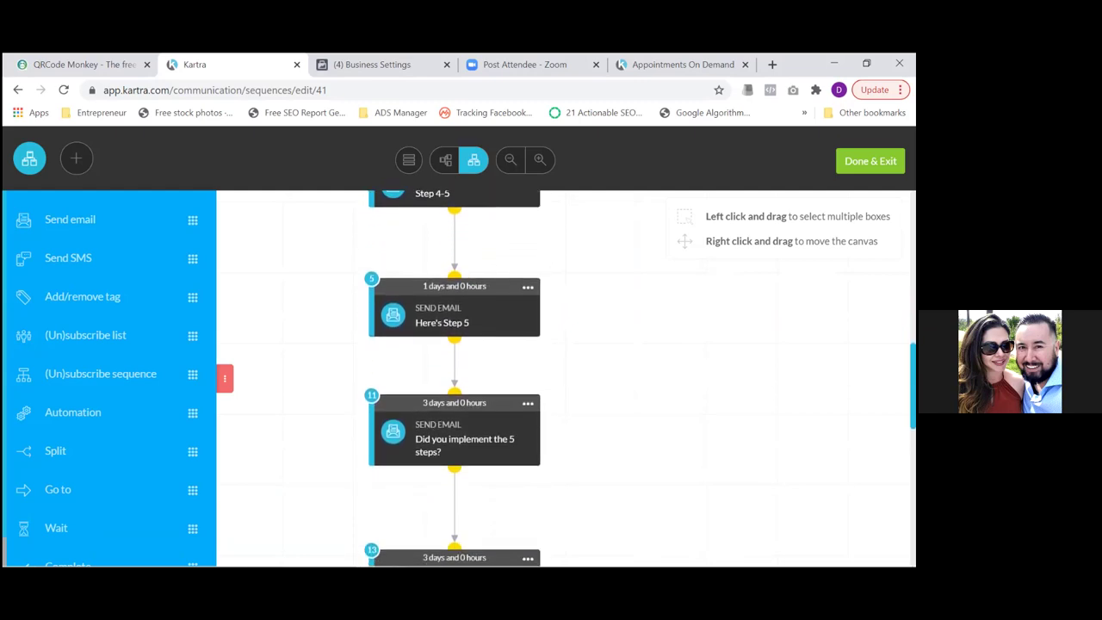
scroll(455, 378, "down", 1)
scroll(455, 379, "down", 1)
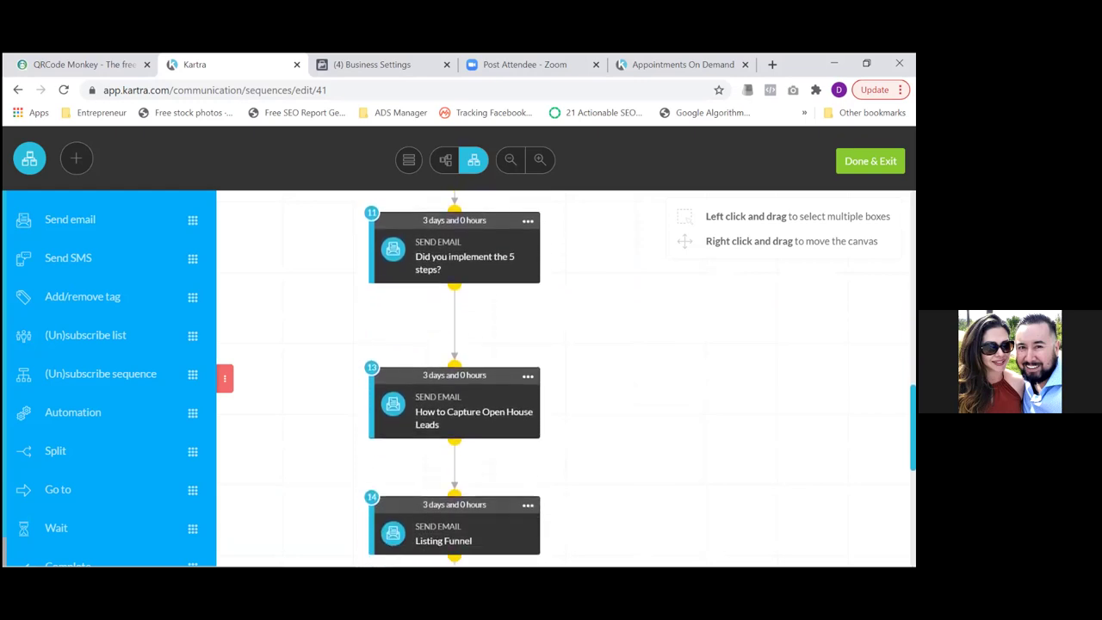
scroll(454, 379, "down", 3)
scroll(455, 379, "down", 1)
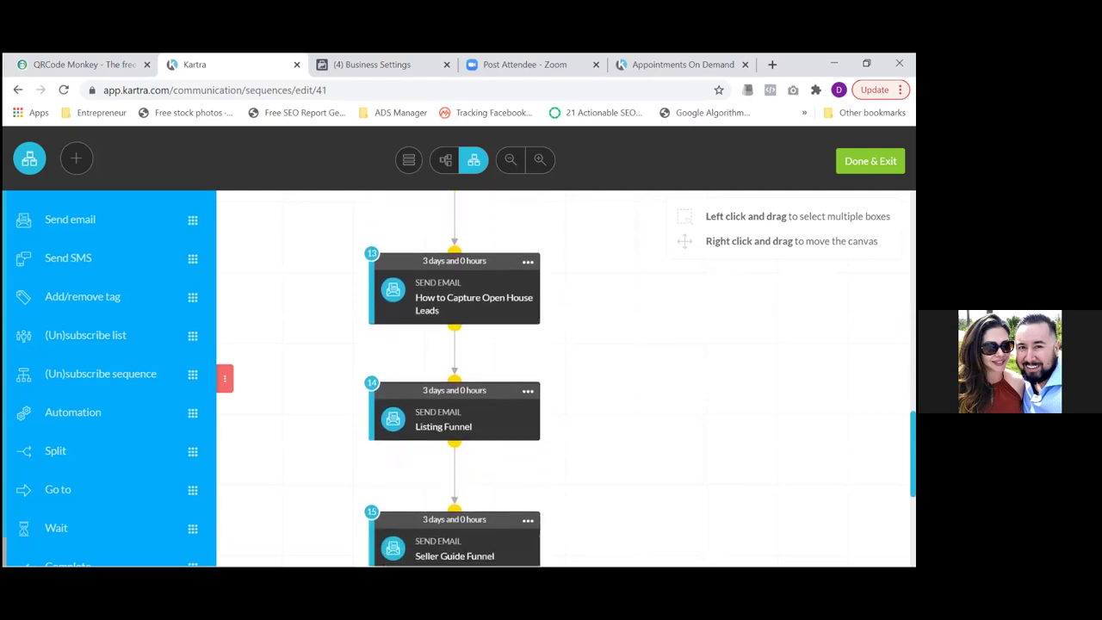
scroll(454, 379, "down", 5)
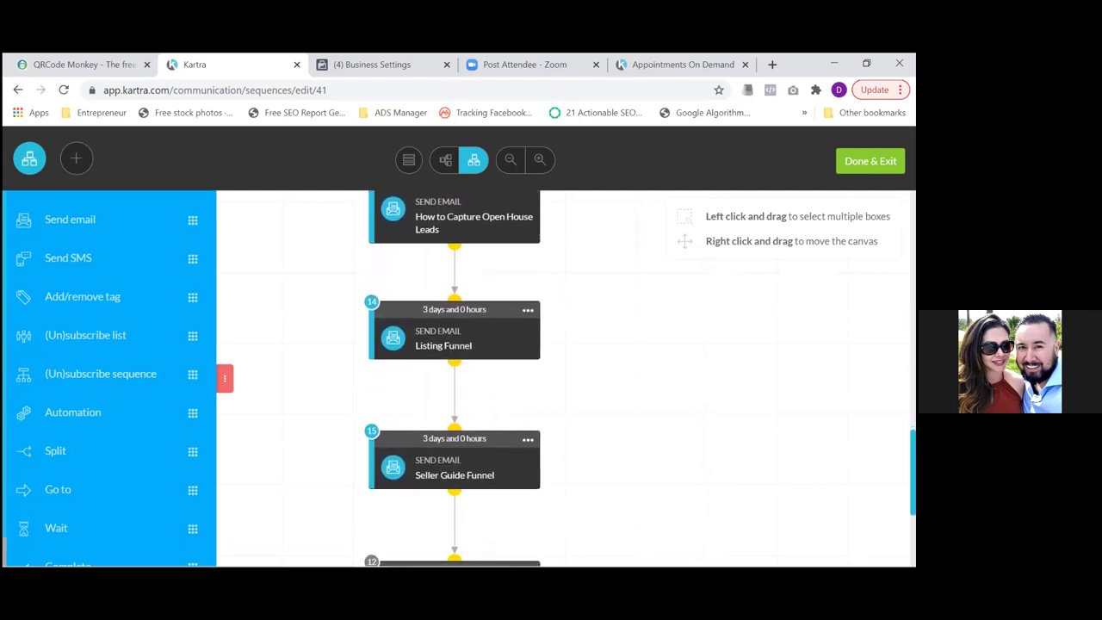
scroll(454, 378, "down", 8)
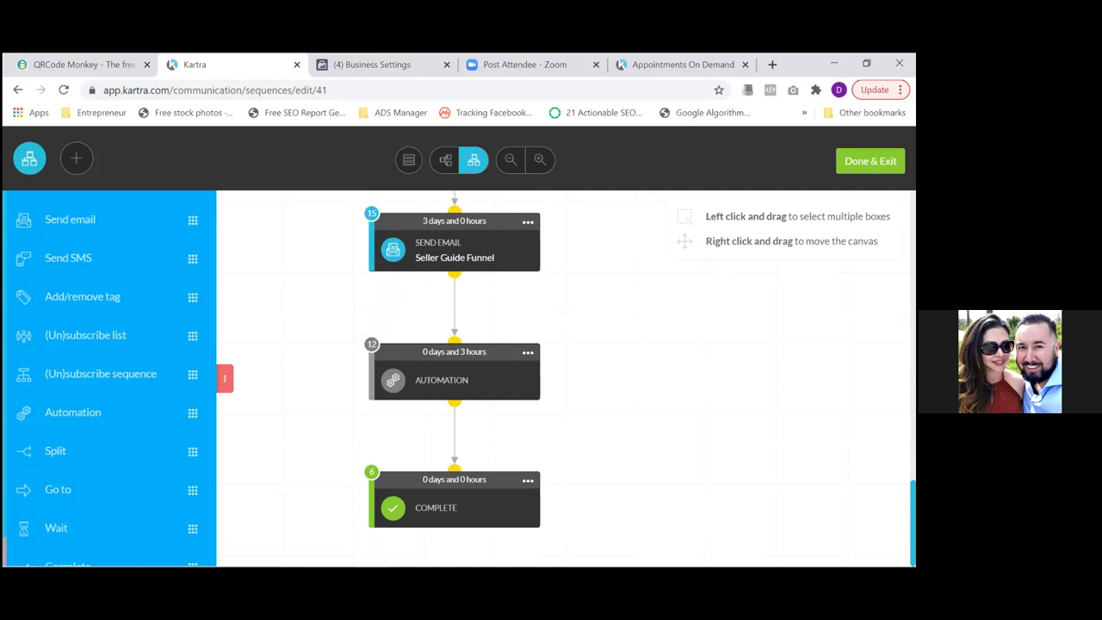
scroll(454, 378, "up", 10)
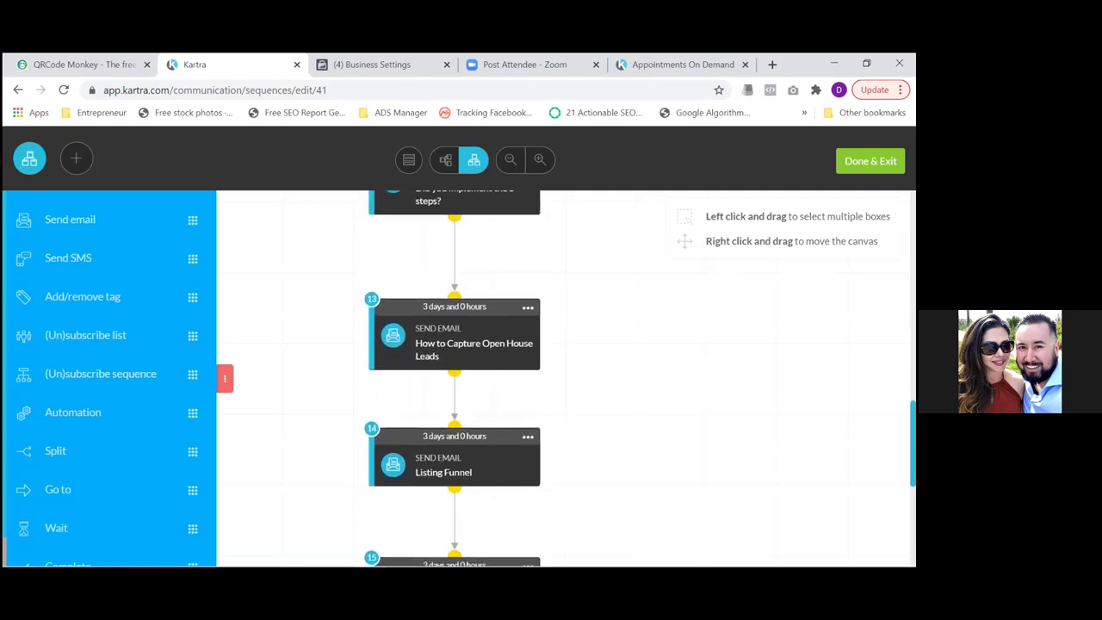
scroll(454, 378, "up", 3)
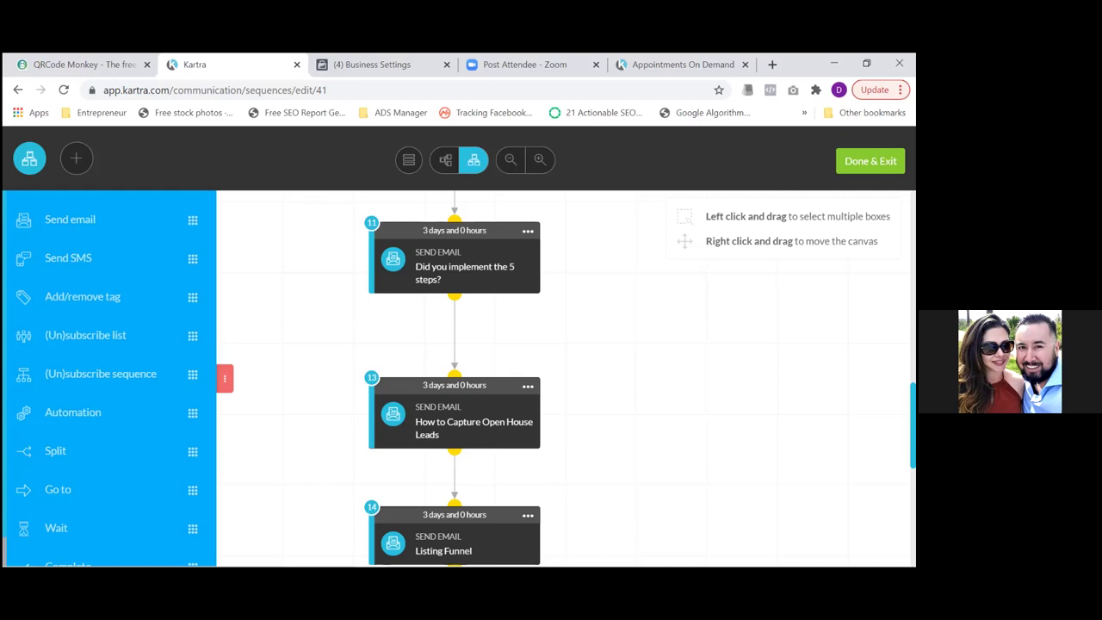
scroll(564, 378, "up", 15)
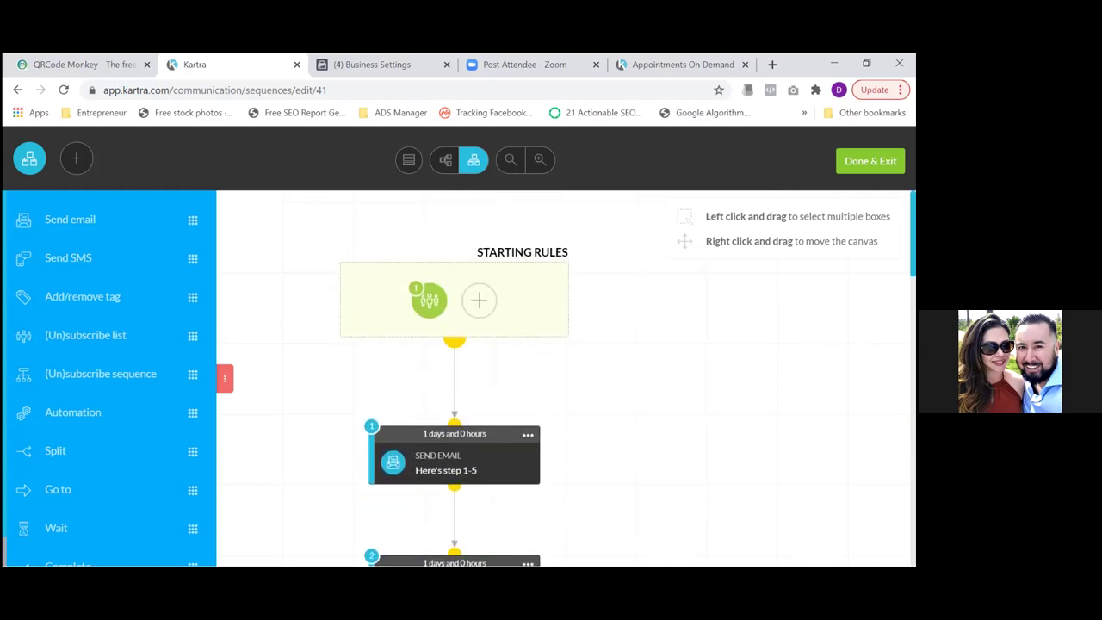
- Check the list that triggers the sequence in the starting rules again and close them without saving
scroll(564, 378, "down", 1)
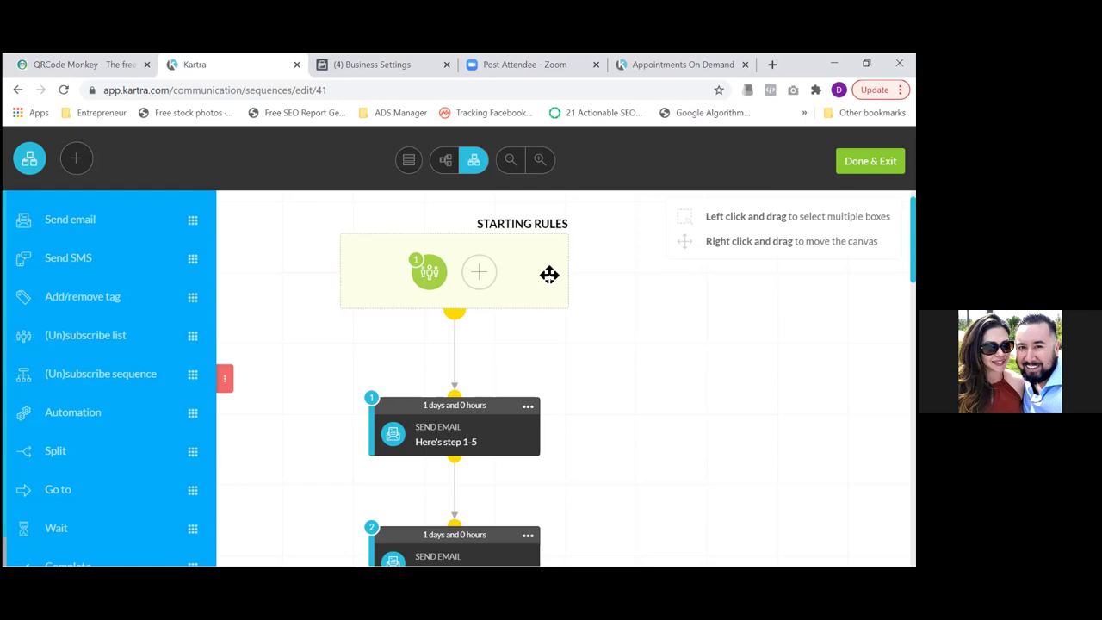
mouse_move(398, 250)
left_click(499, 260)
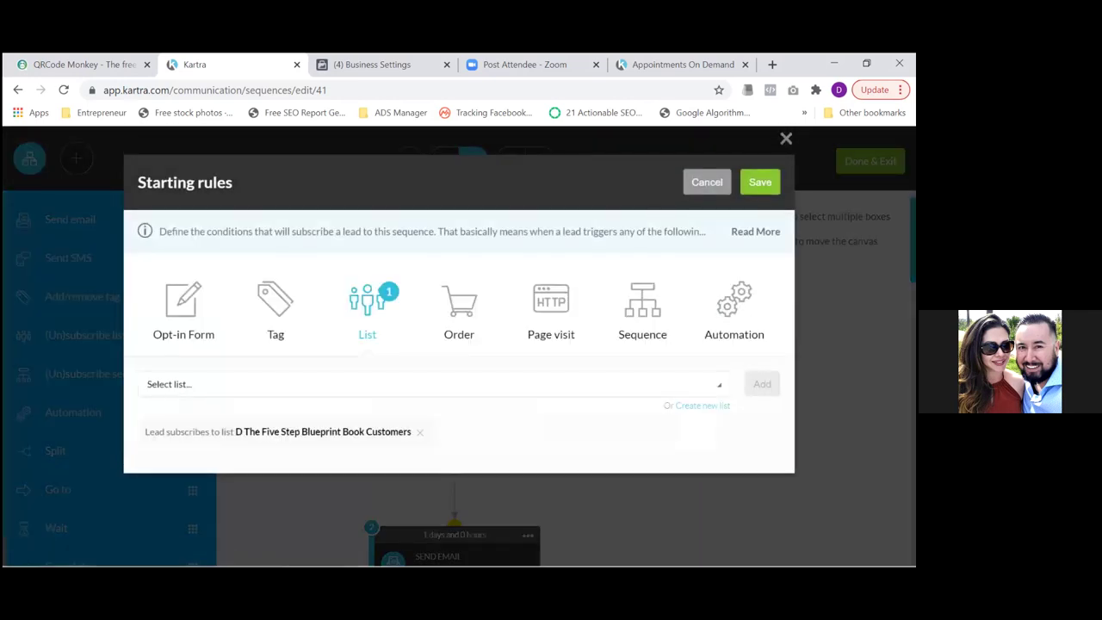
left_click(786, 138)
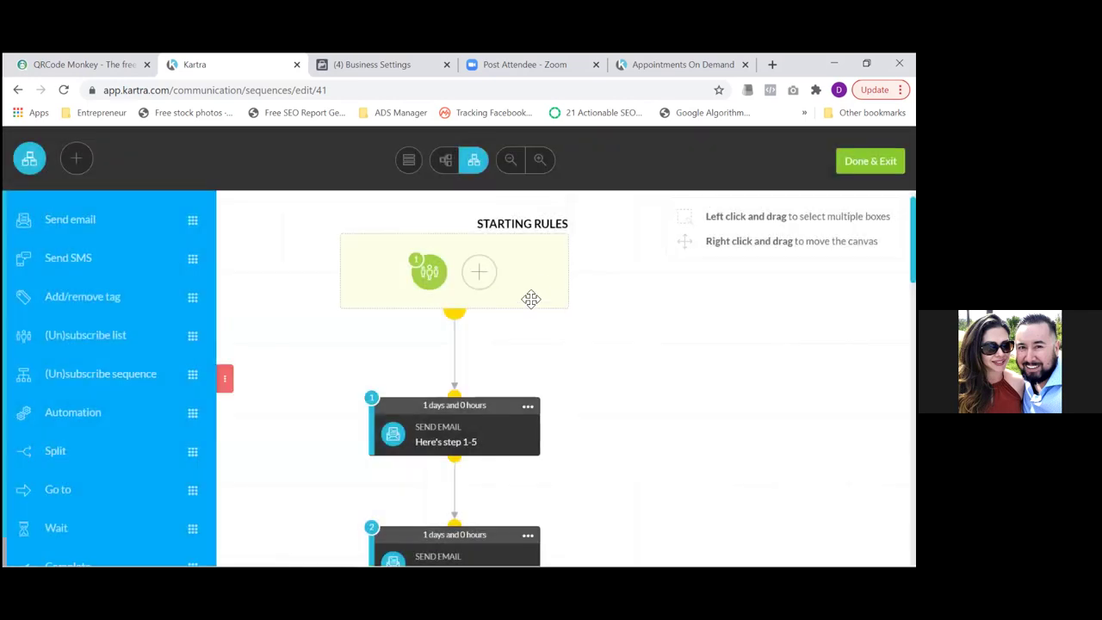
- Open the "Here's step 1-5" email step for editing and read its email content down to the Step 1 video image
left_click(528, 405)
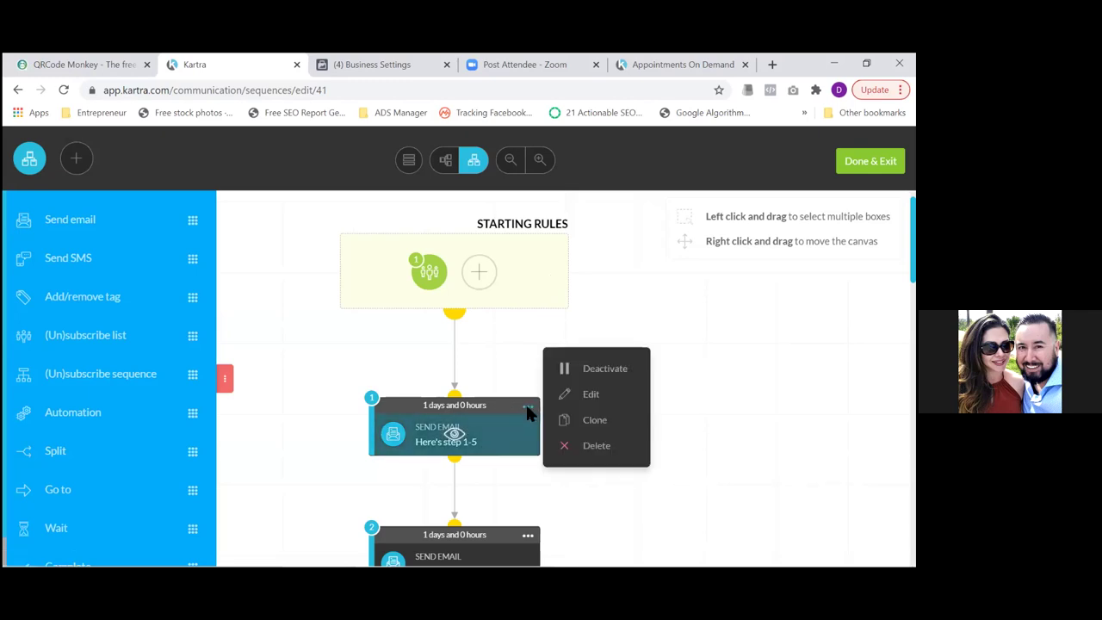
left_click(591, 396)
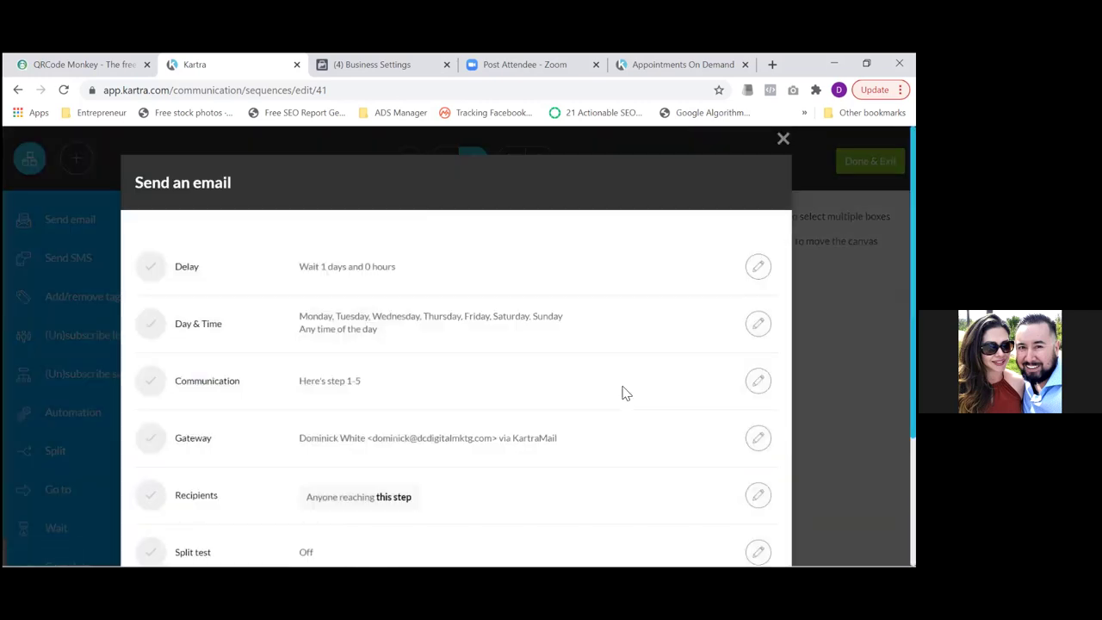
scroll(625, 393, "down", 3)
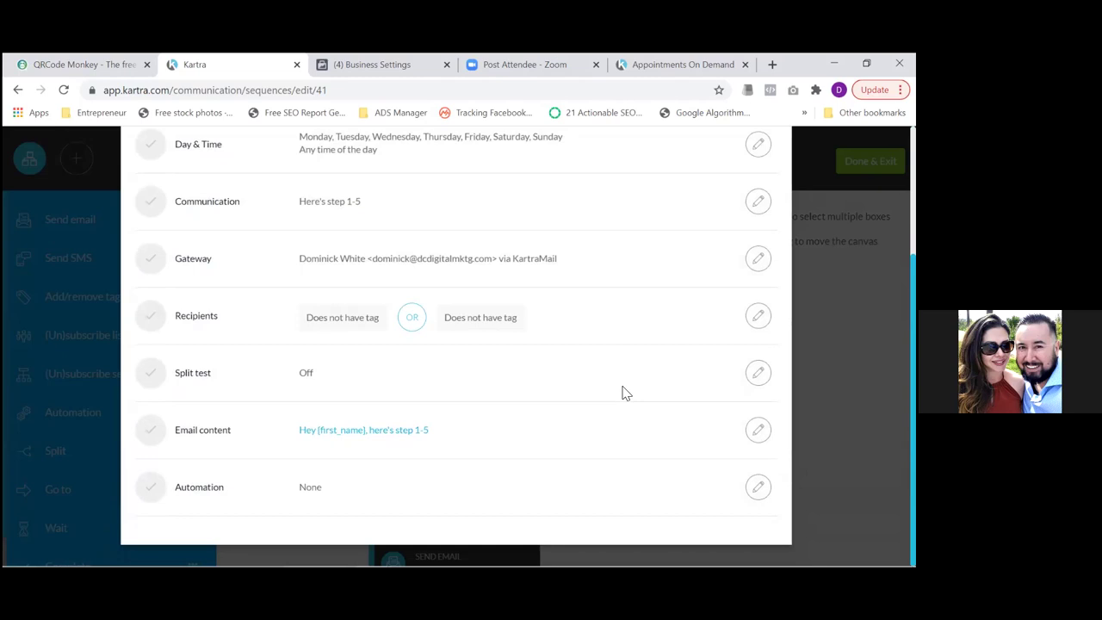
left_click(757, 429)
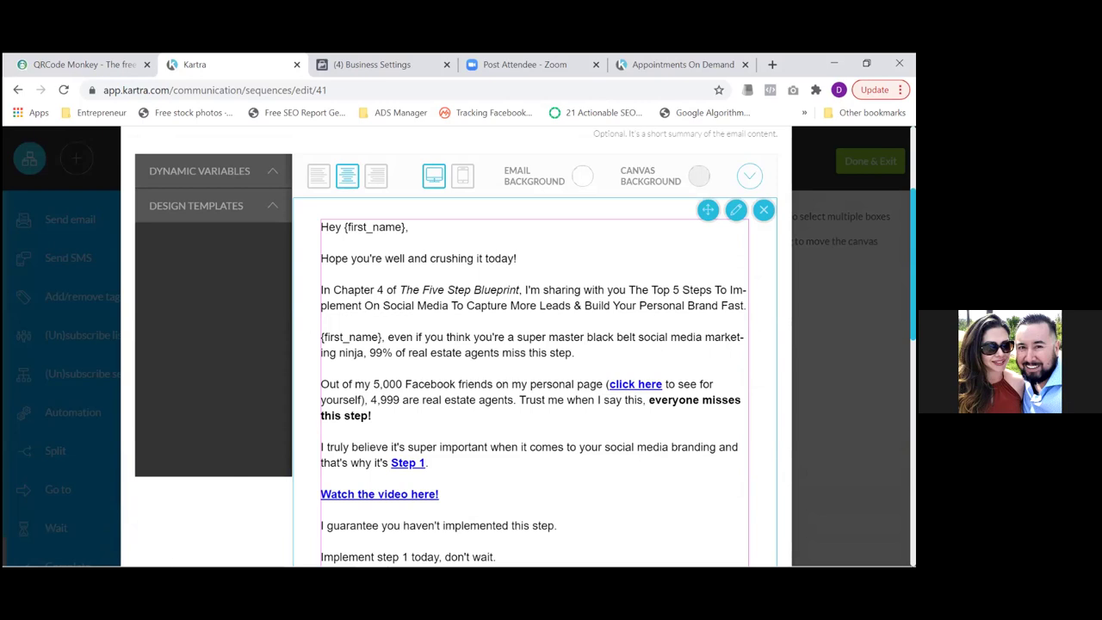
scroll(525, 345, "down", 2)
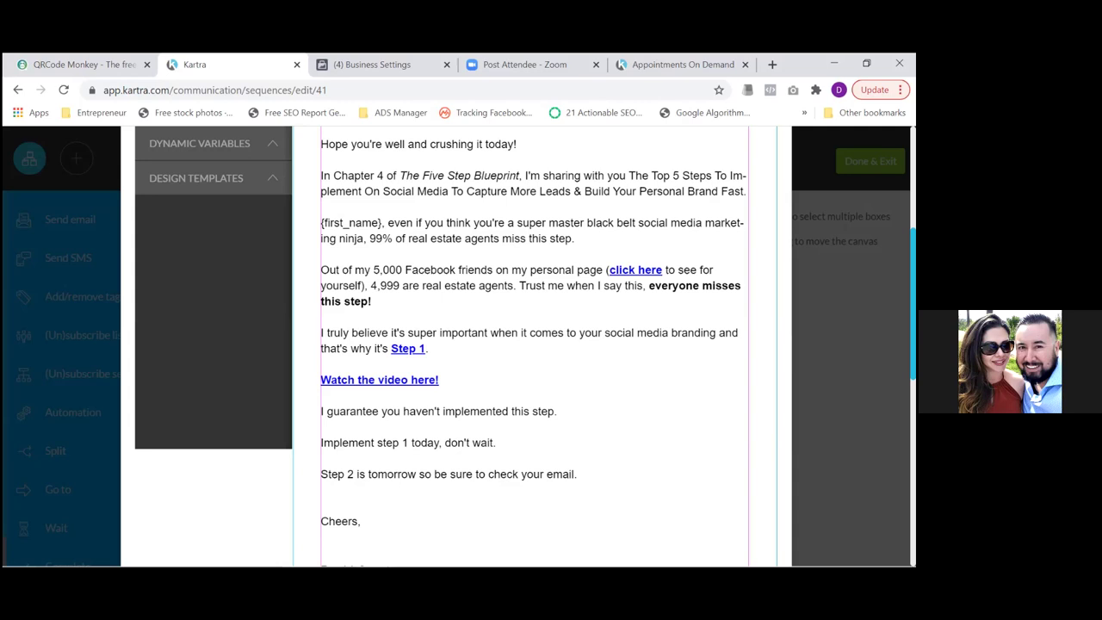
scroll(533, 344, "down", 6)
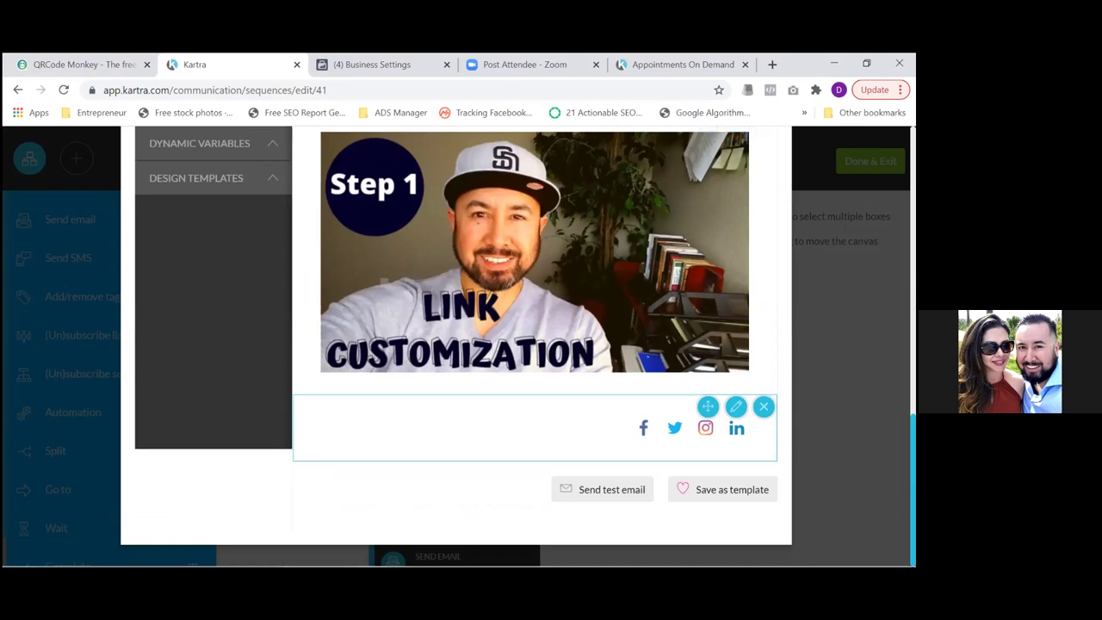
scroll(758, 414, "up", 2)
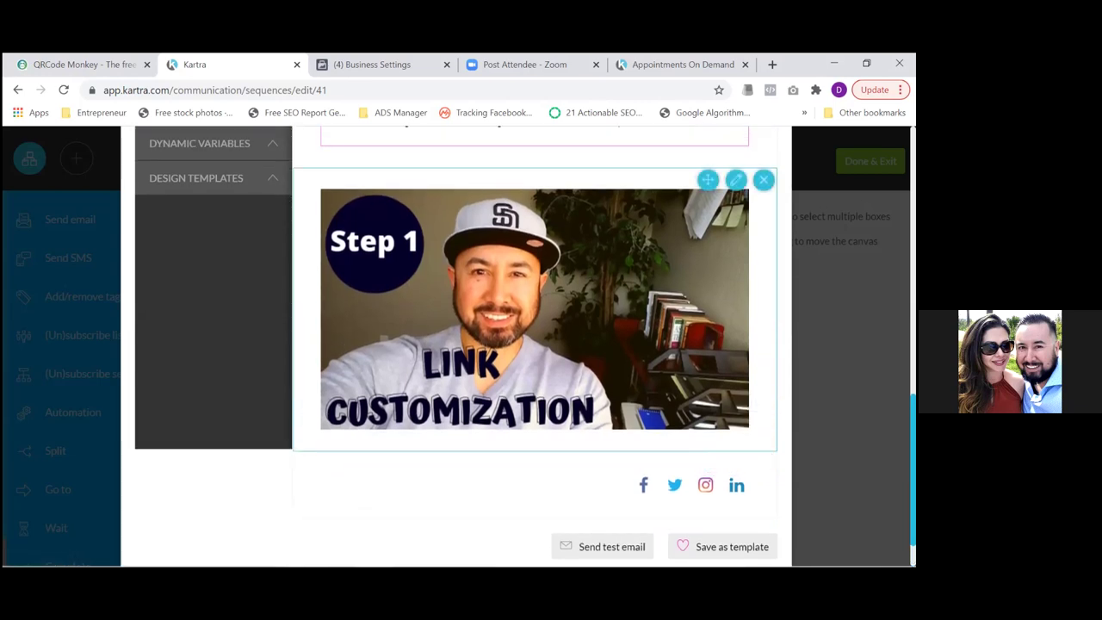
scroll(533, 344, "up", 3)
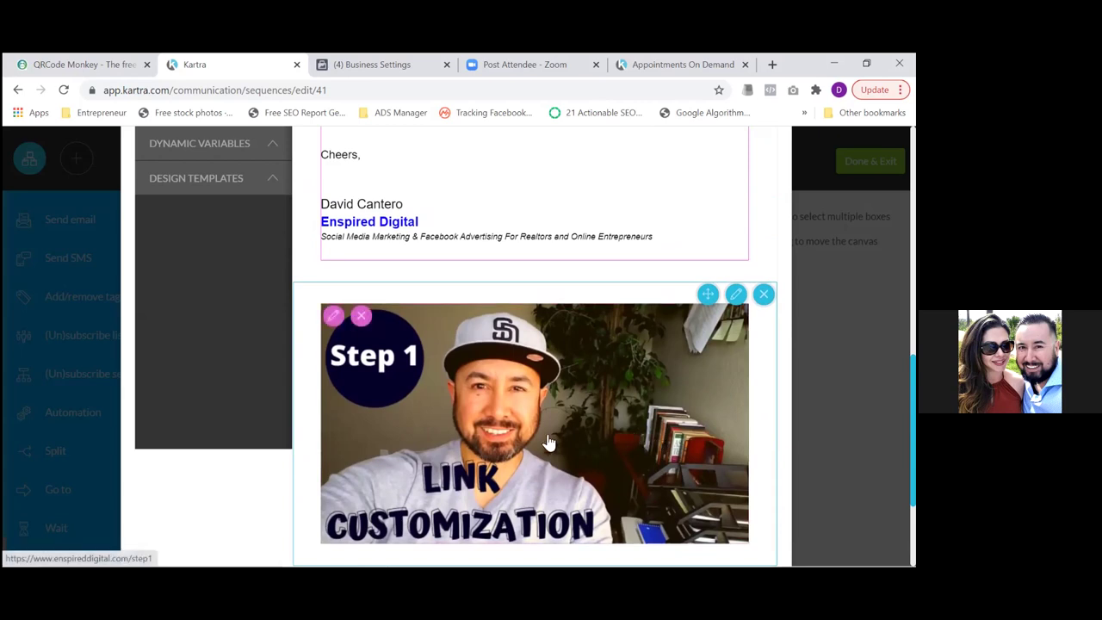
left_click(333, 317)
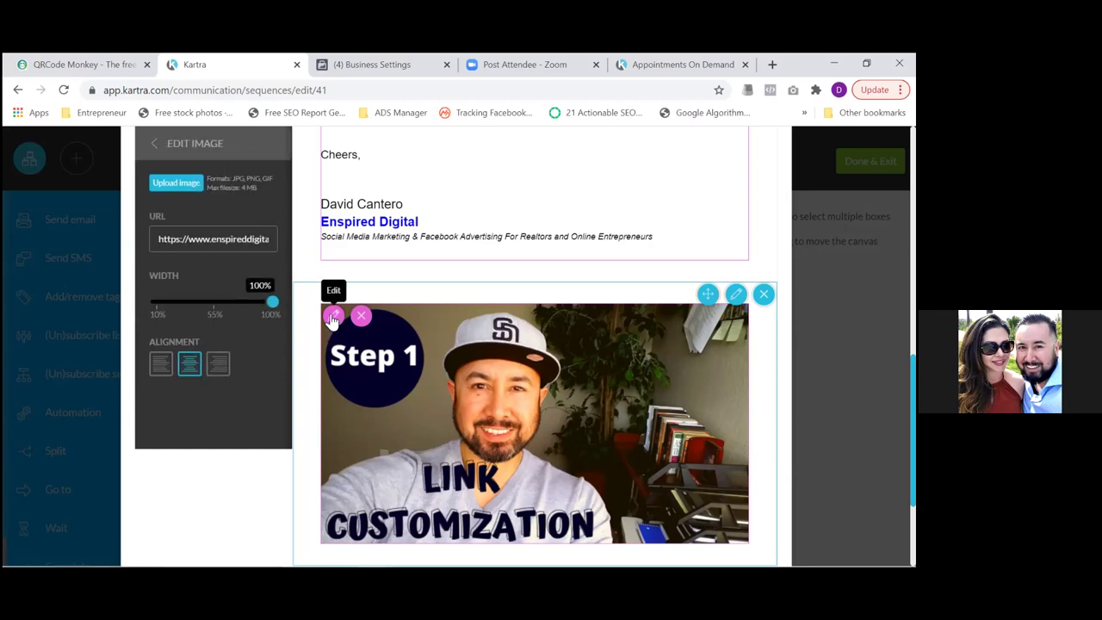
double_click(240, 238)
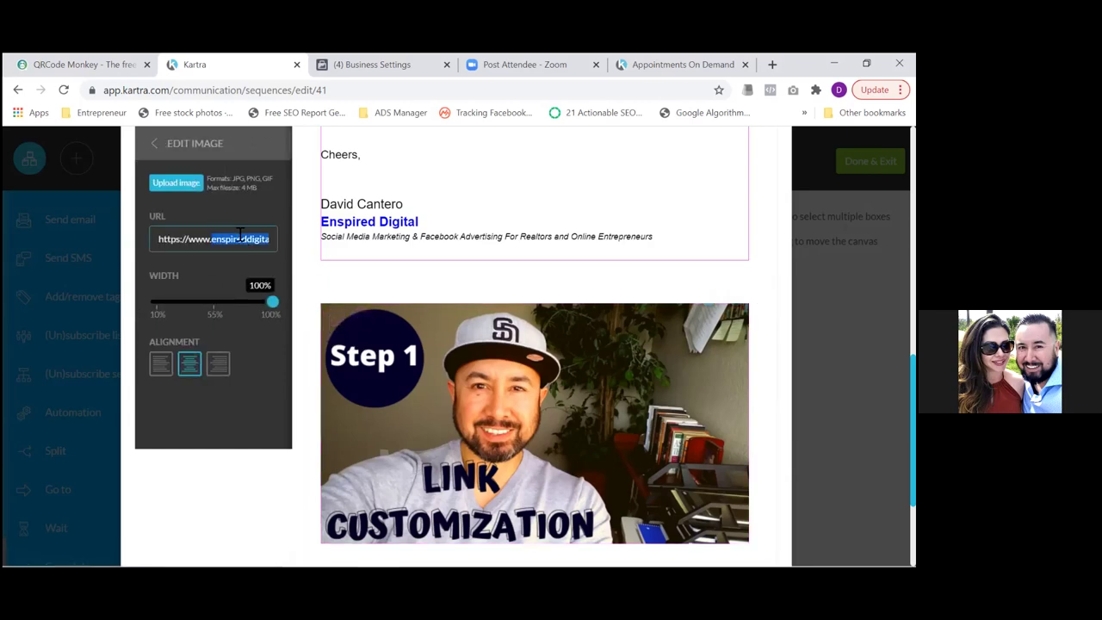
triple_click(240, 239)
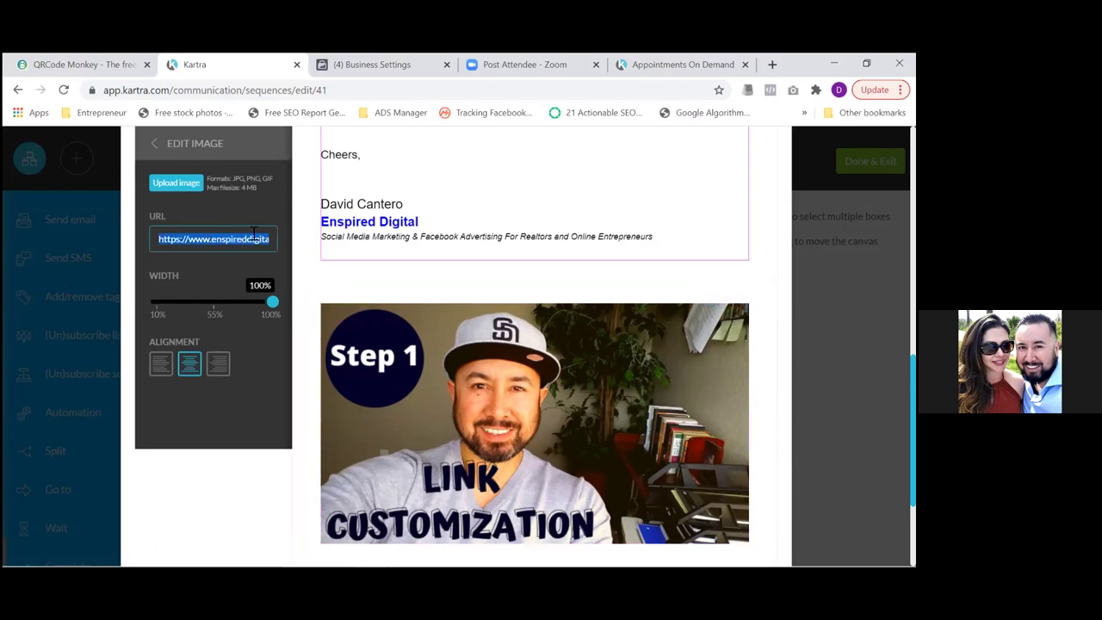
left_click(772, 64)
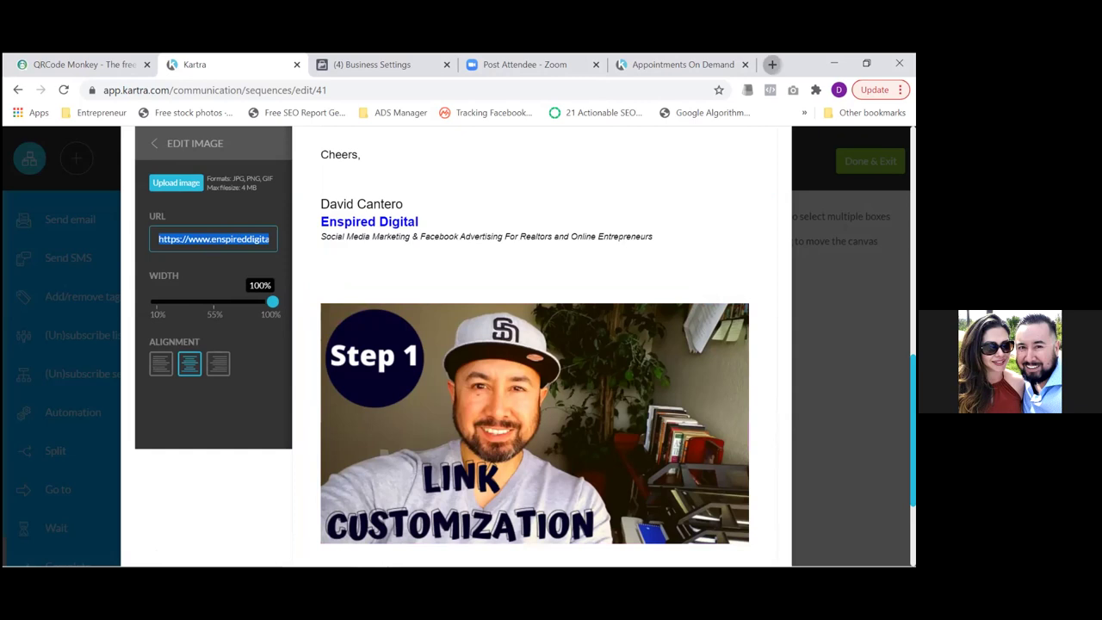
type("https://www.enspireddigital.com/step1")
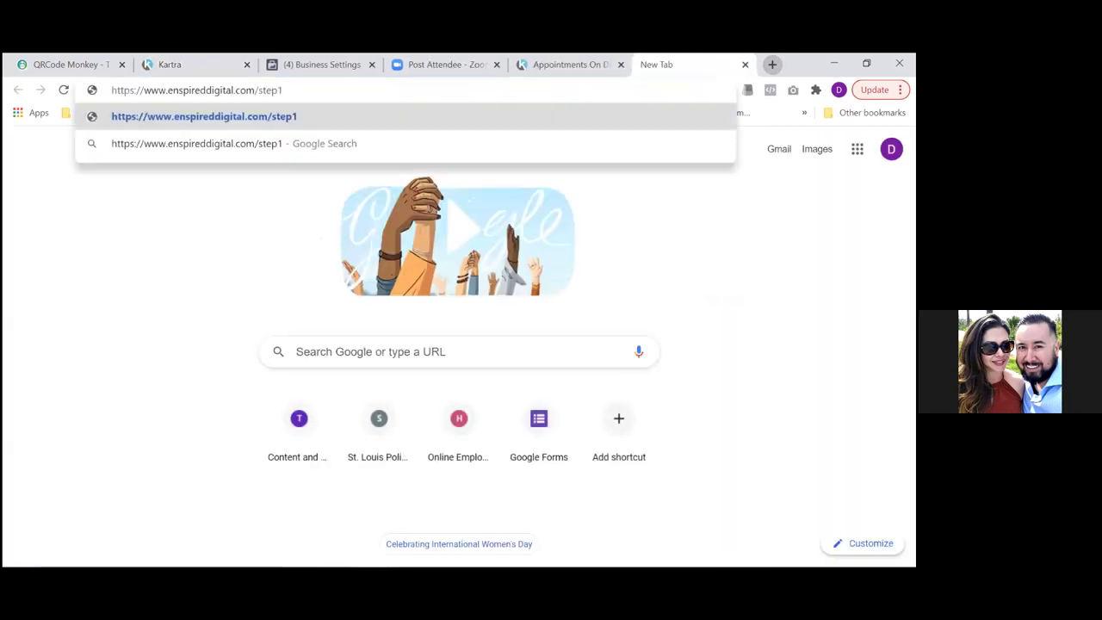
key("Return")
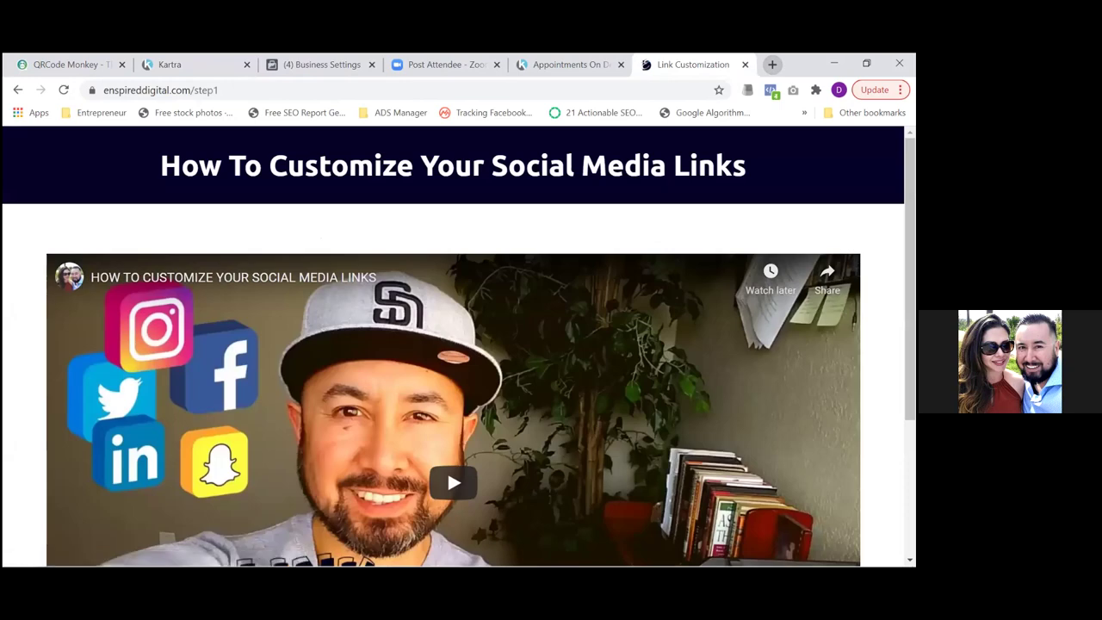
- Look over the Step 1 social media link customization video page and return to the email being edited in Kartra
scroll(453, 344, "down", 3)
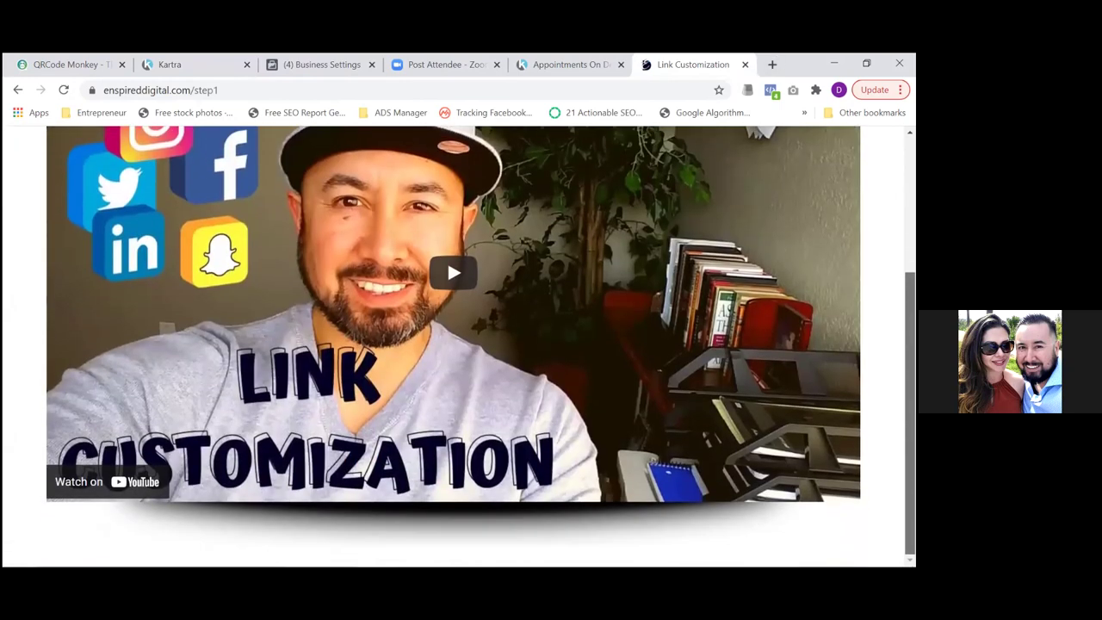
scroll(453, 344, "up", 2)
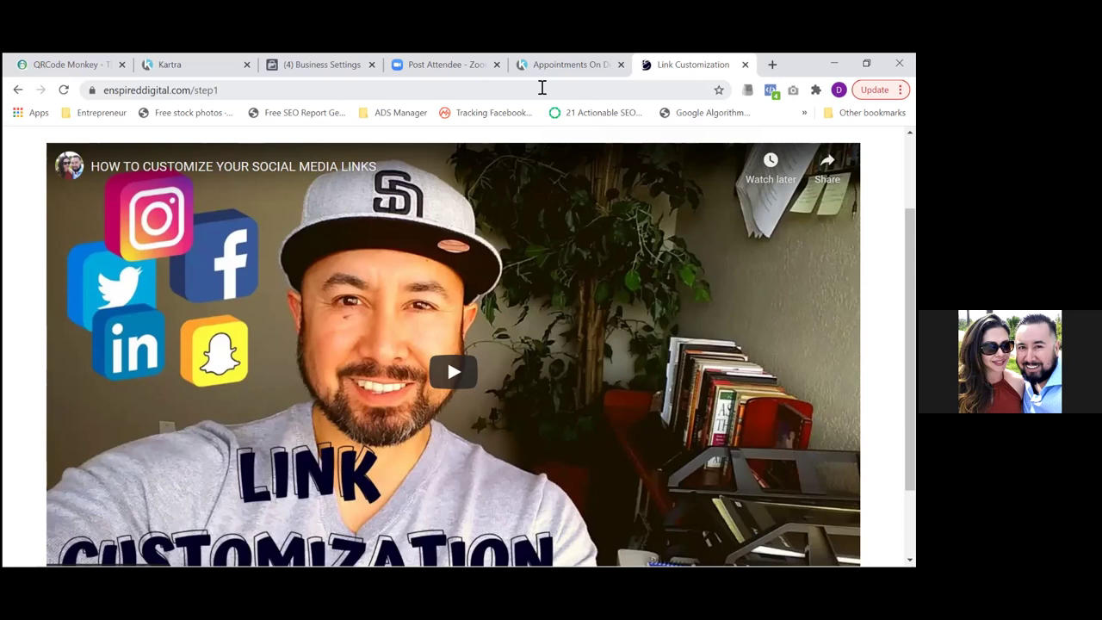
left_click(564, 67)
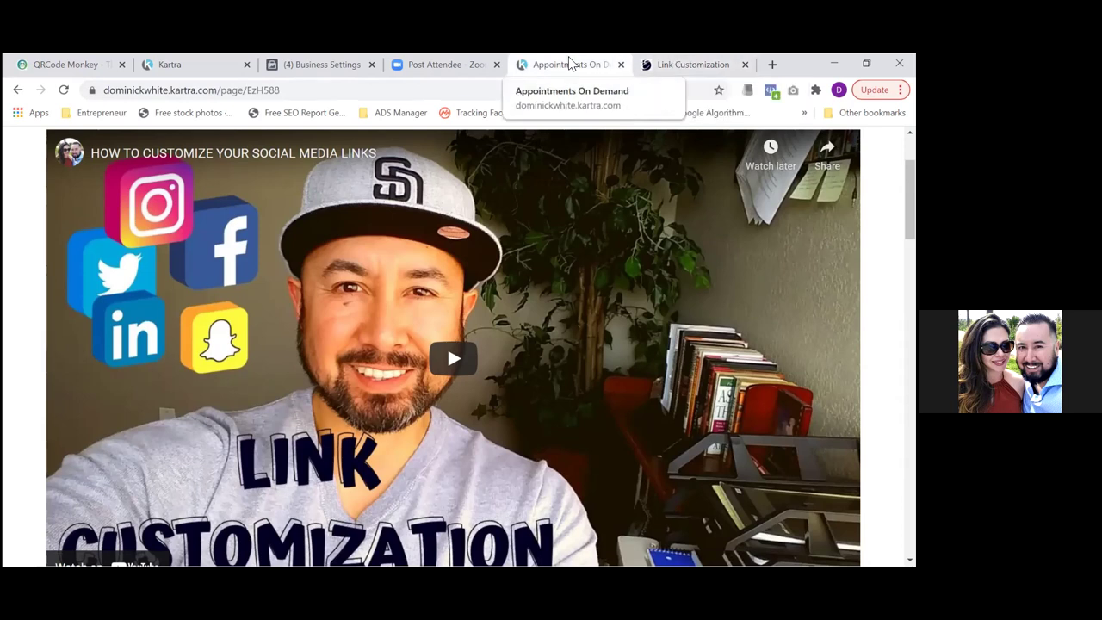
left_click(172, 66)
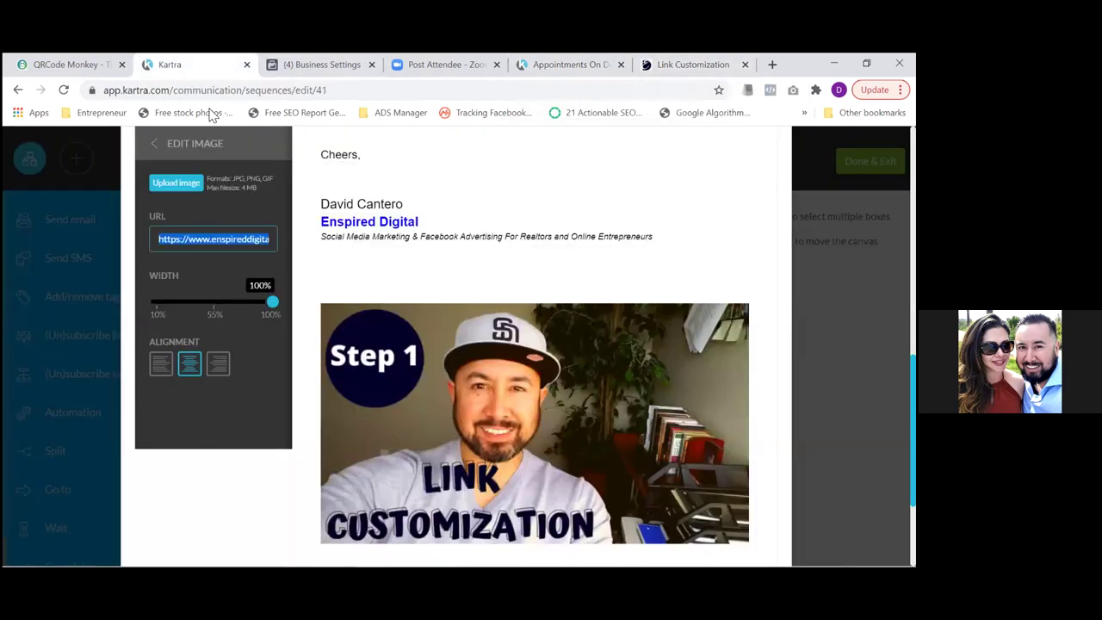
- Leave the Step 1 image settings and review the email text from the signature back up to the subject line
left_click(534, 216)
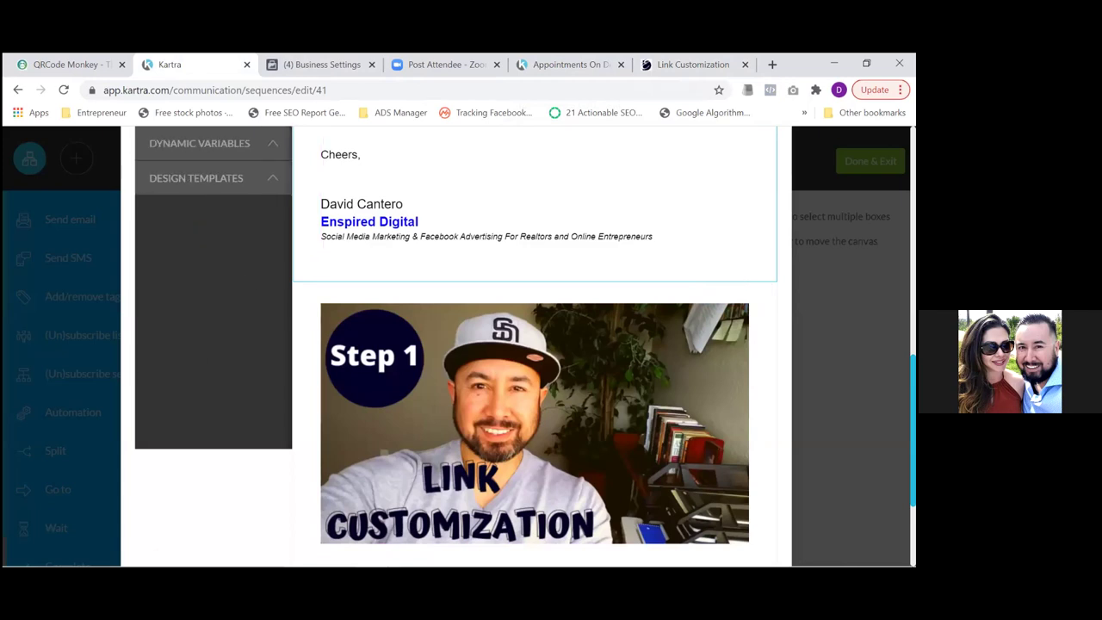
scroll(737, 271, "up", 3)
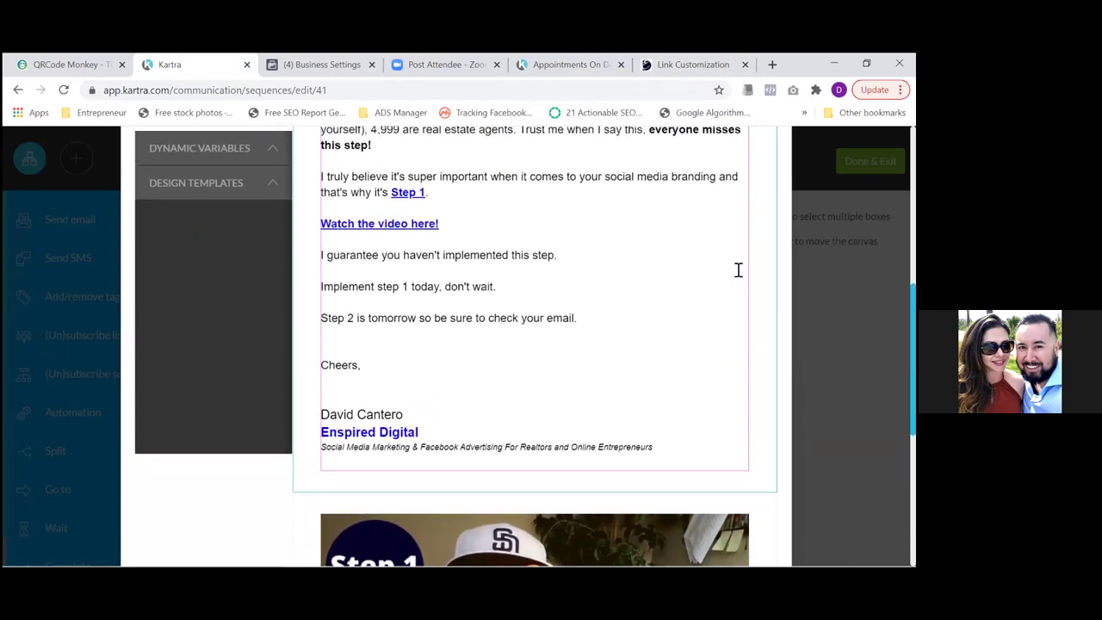
scroll(737, 270, "up", 2)
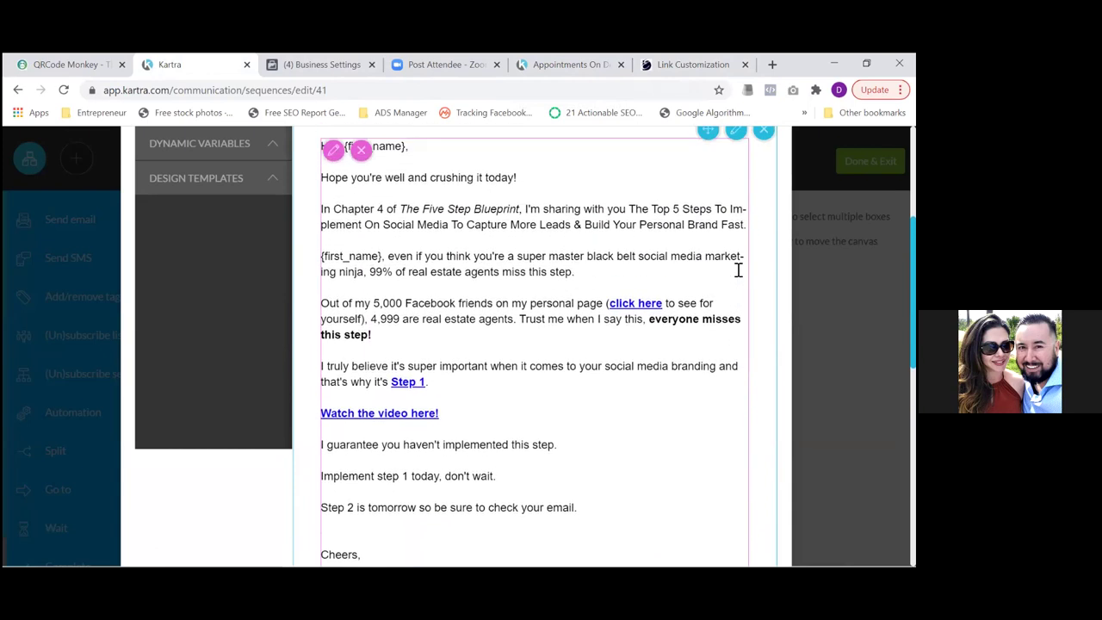
scroll(738, 270, "up", 1)
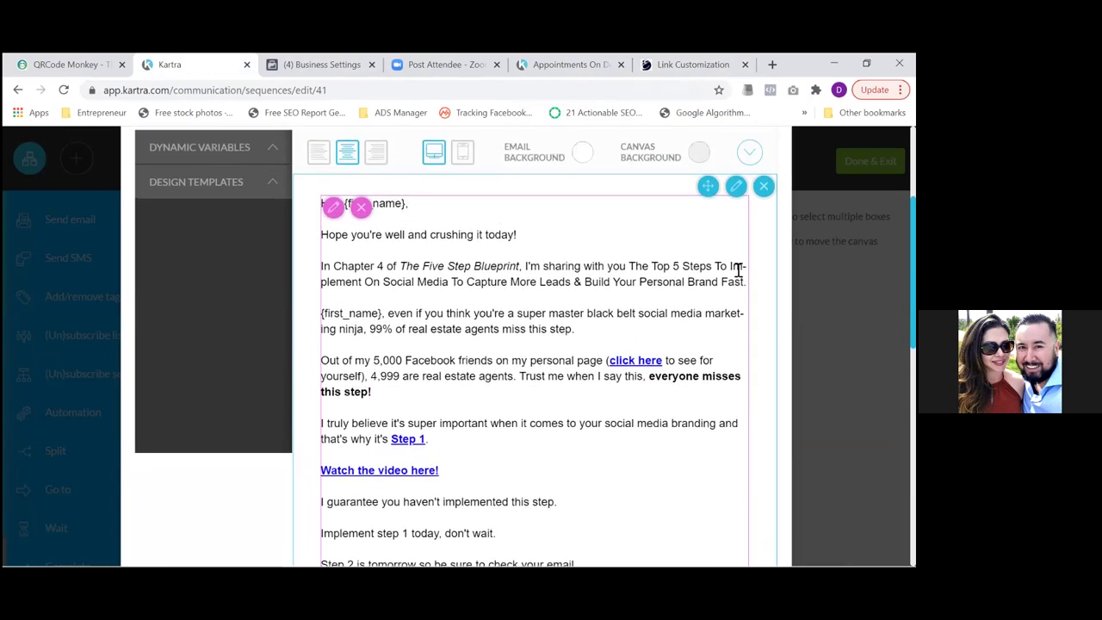
scroll(738, 270, "up", 1)
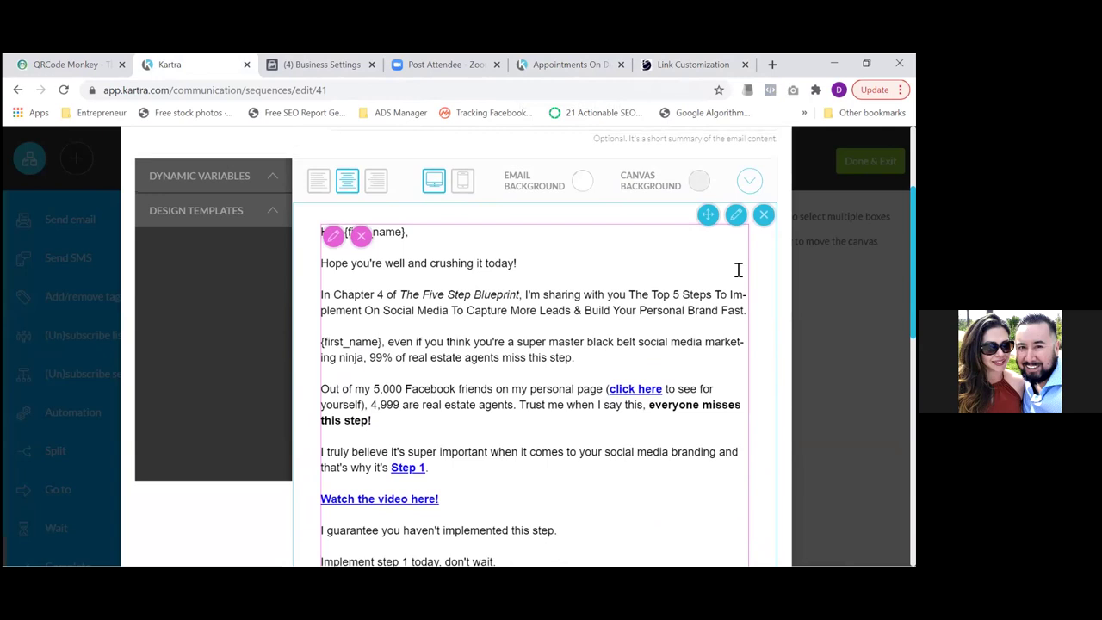
scroll(738, 270, "up", 3)
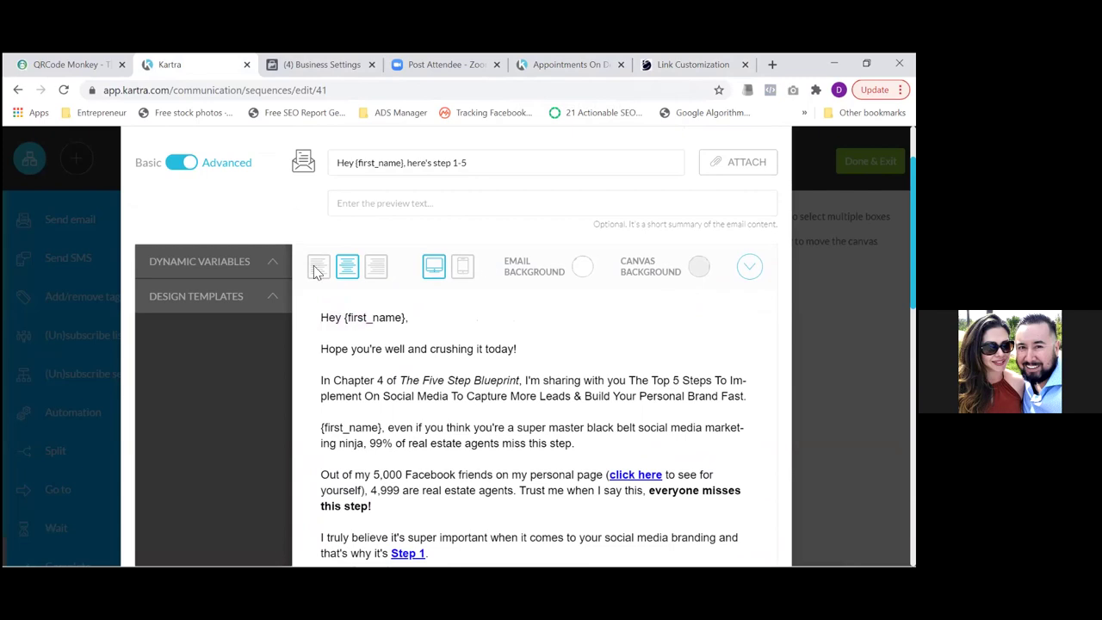
- Open the full templates collection among the email editor's design templates
left_click(246, 304)
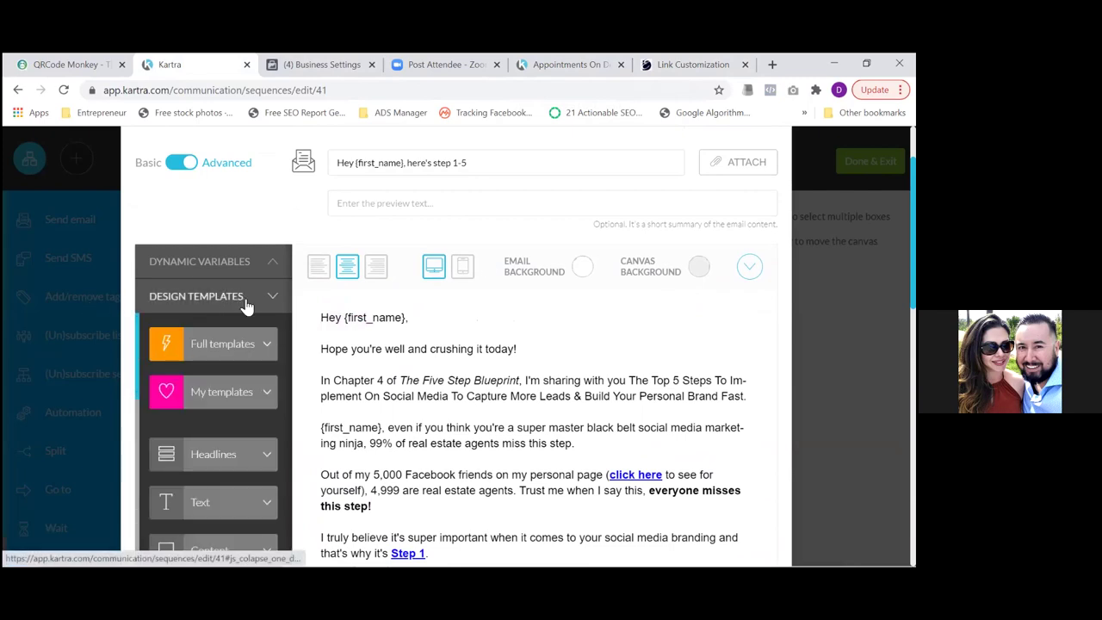
scroll(258, 312, "down", 2)
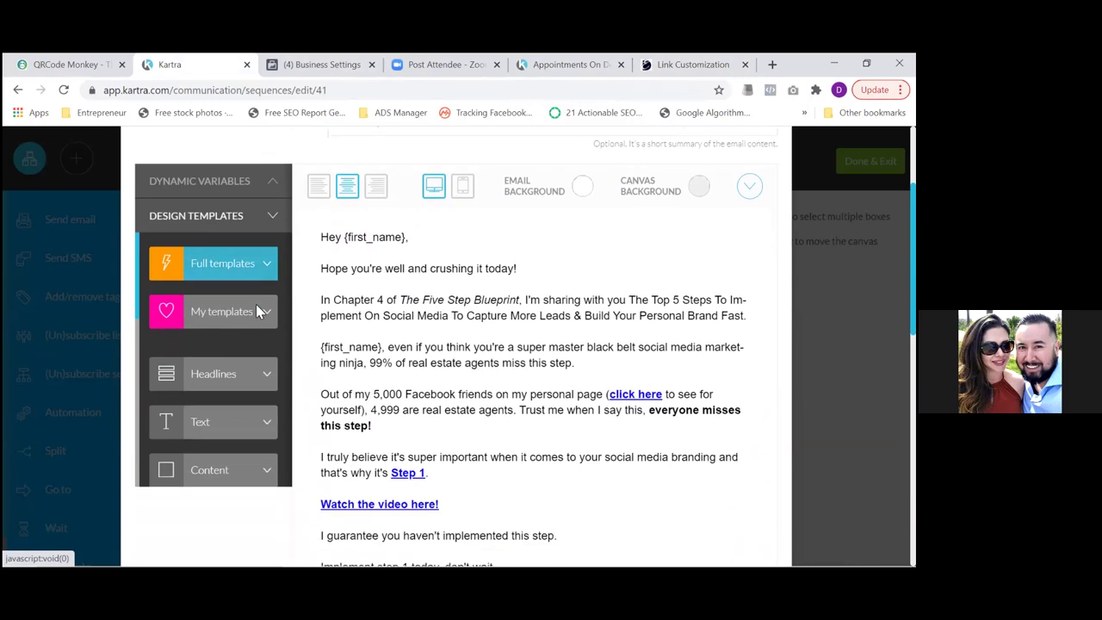
left_click(269, 257)
right_click(271, 254)
left_click(270, 260)
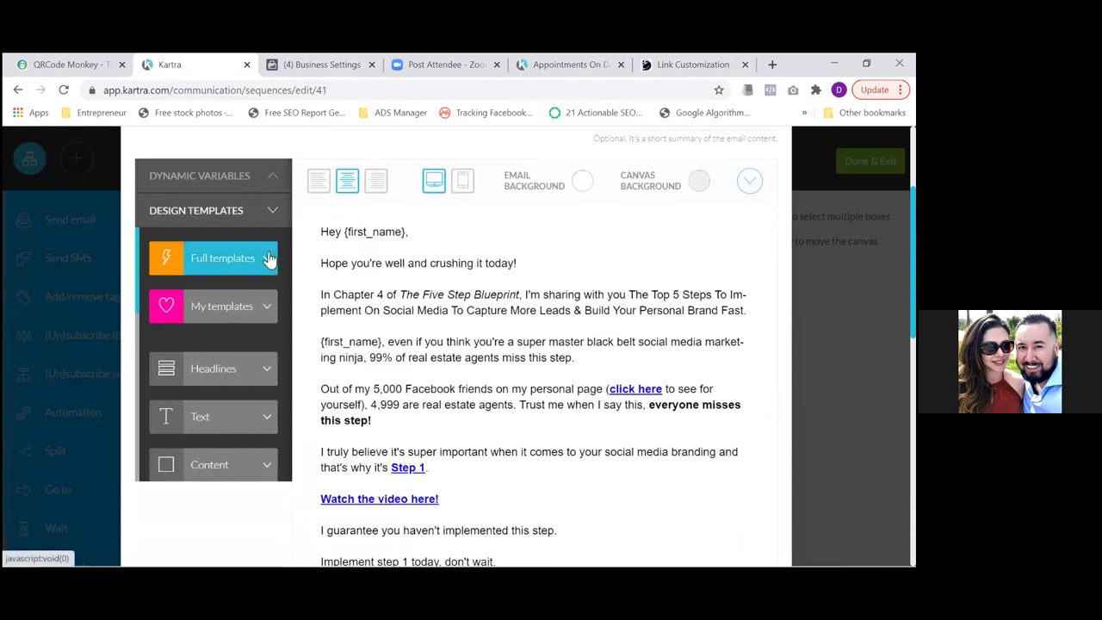
scroll(268, 262, "up", 1)
right_click(269, 267)
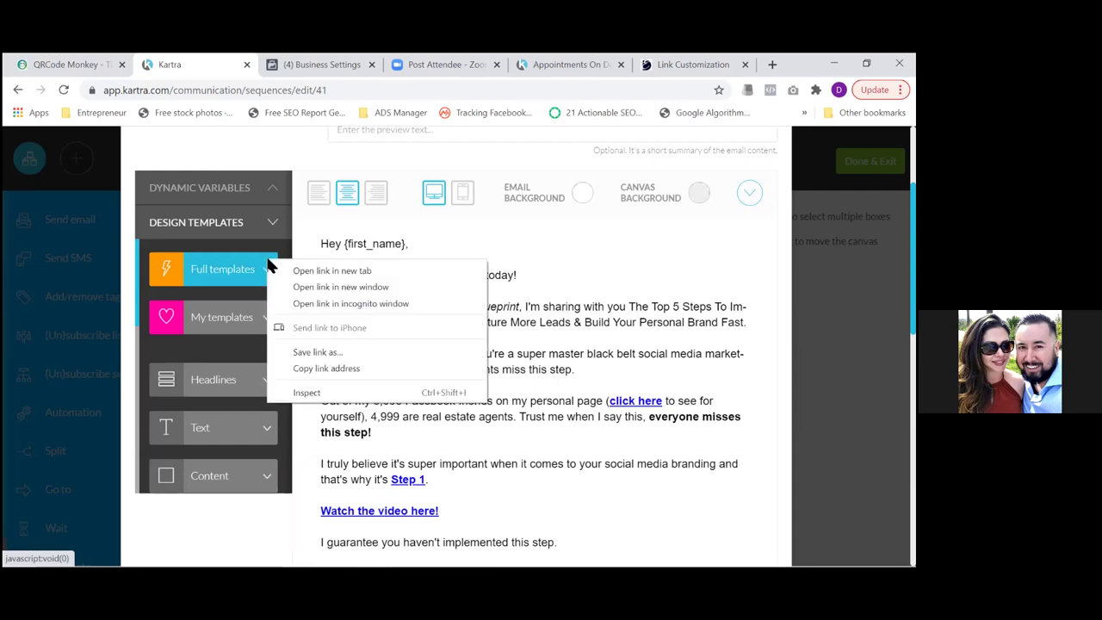
key("Escape")
scroll(268, 268, "right", 1)
left_click(267, 267)
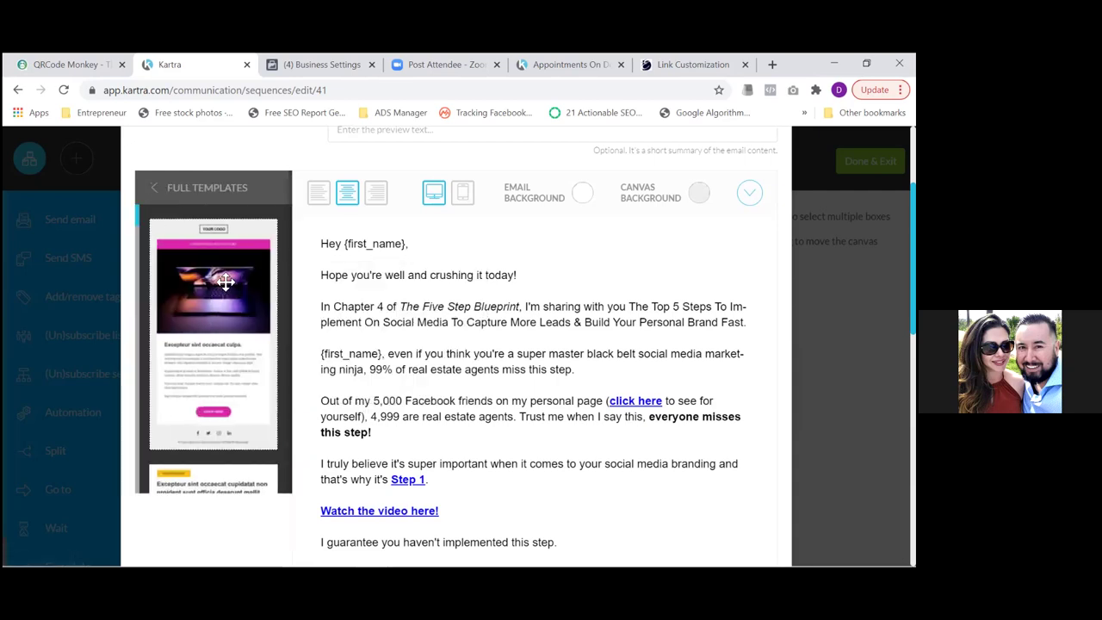
- Browse the full email templates, examining the newsletter, welcome, product launch, download and thank-you layouts on offer
scroll(232, 275, "up", 1)
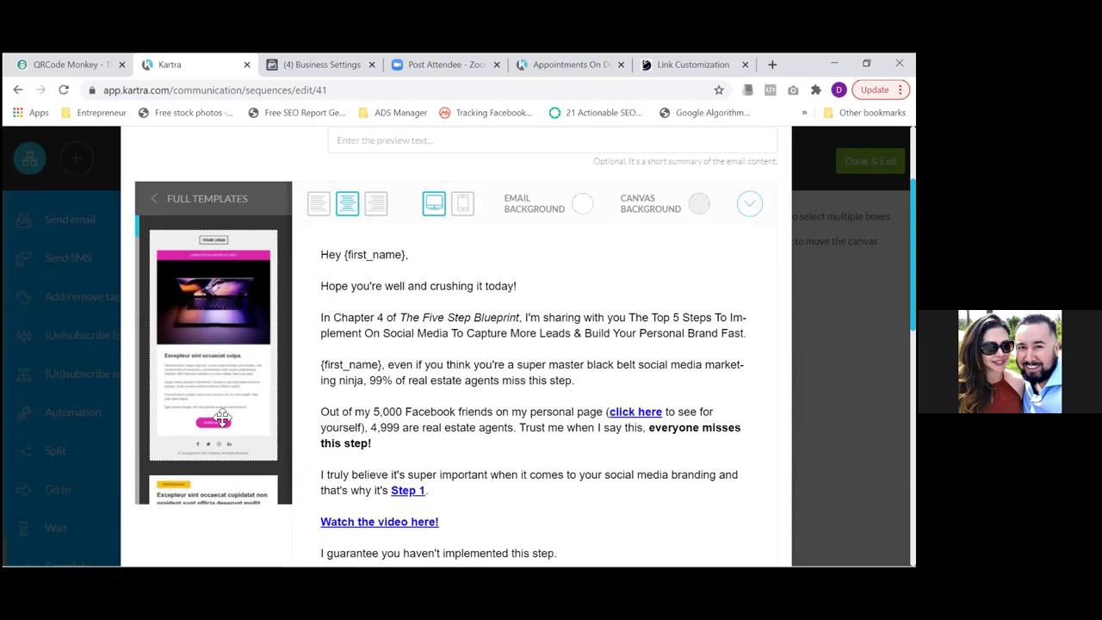
left_click_drag(222, 417, 280, 415)
scroll(280, 415, "down", 5)
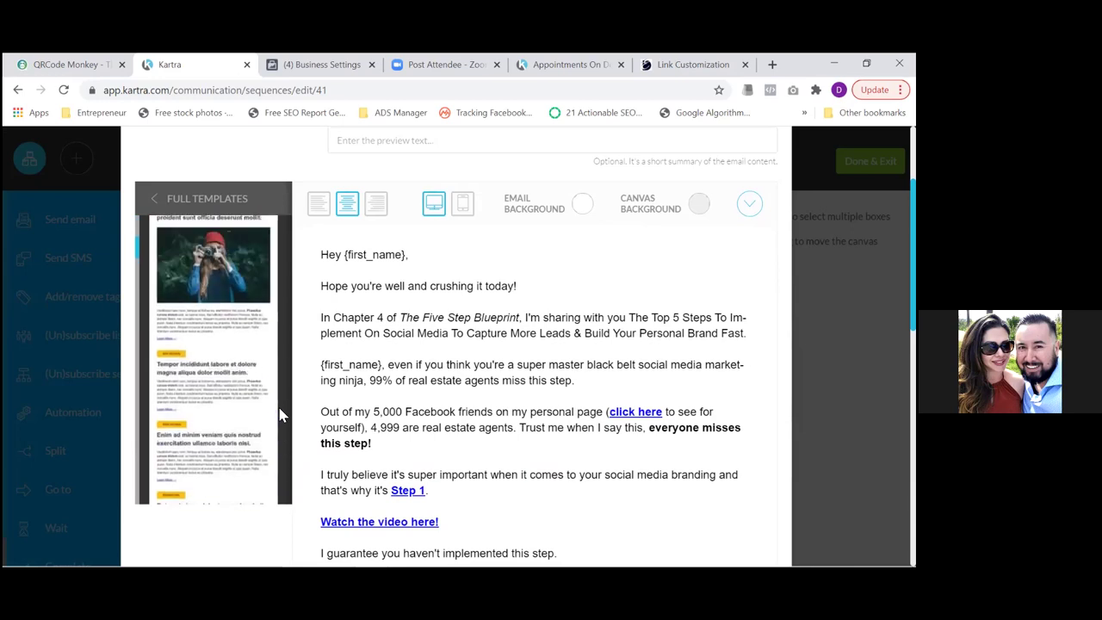
scroll(280, 415, "down", 3)
scroll(280, 415, "down", 5)
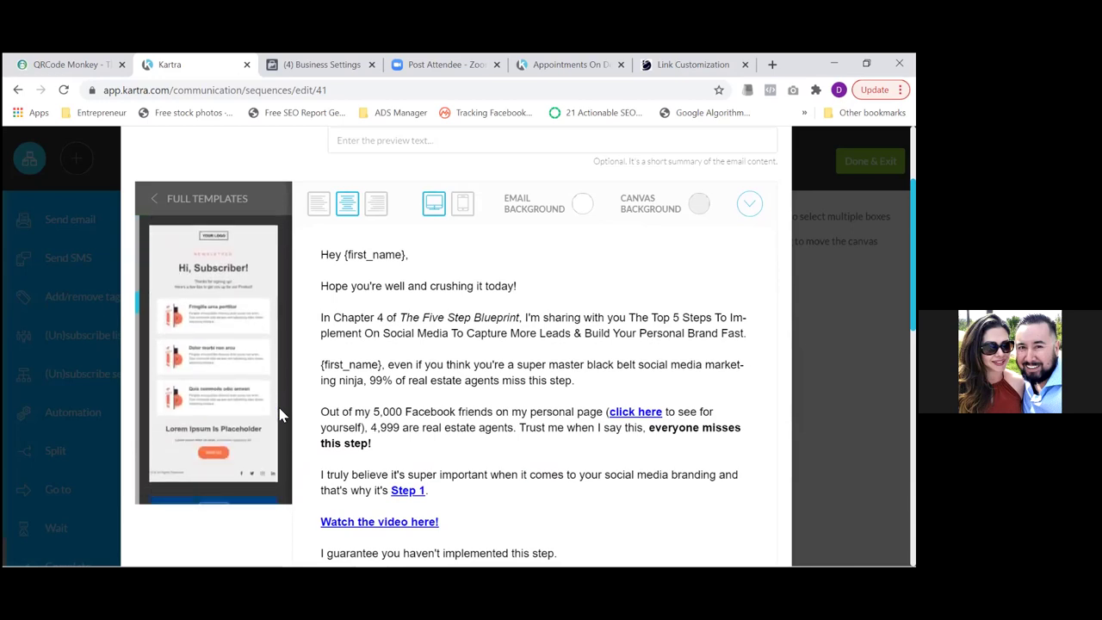
scroll(280, 415, "down", 5)
scroll(280, 415, "down", 5)
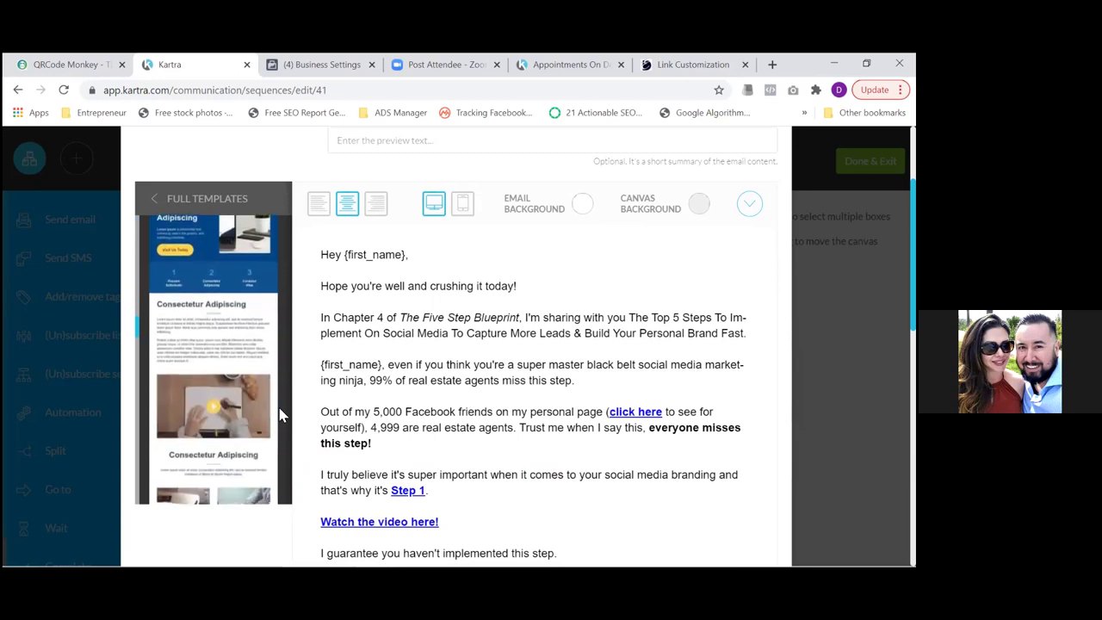
scroll(279, 414, "down", 3)
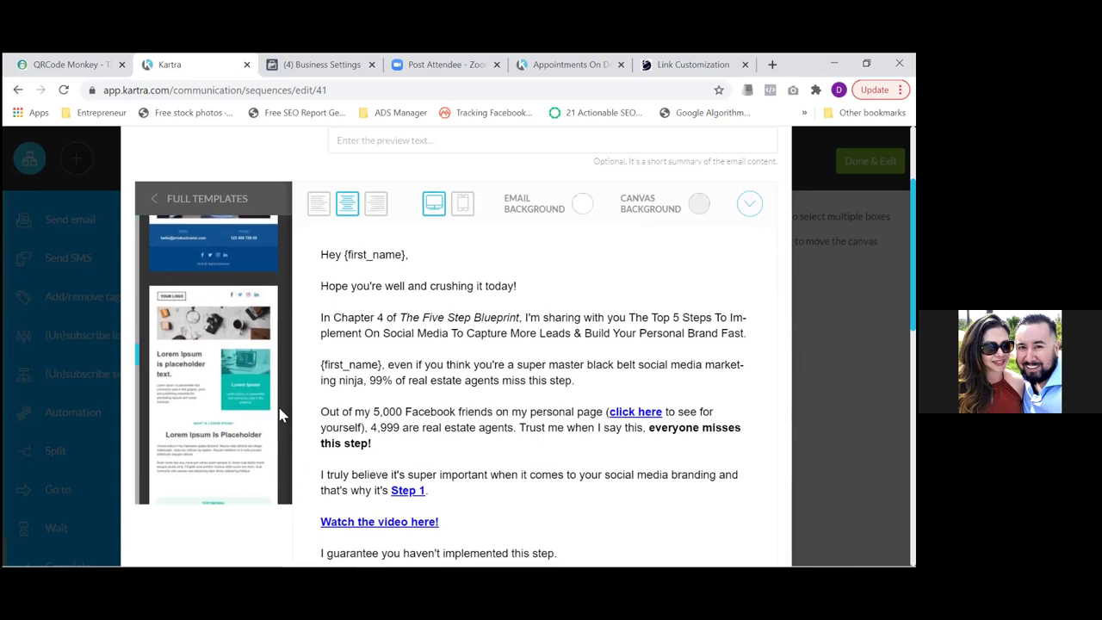
scroll(280, 415, "down", 5)
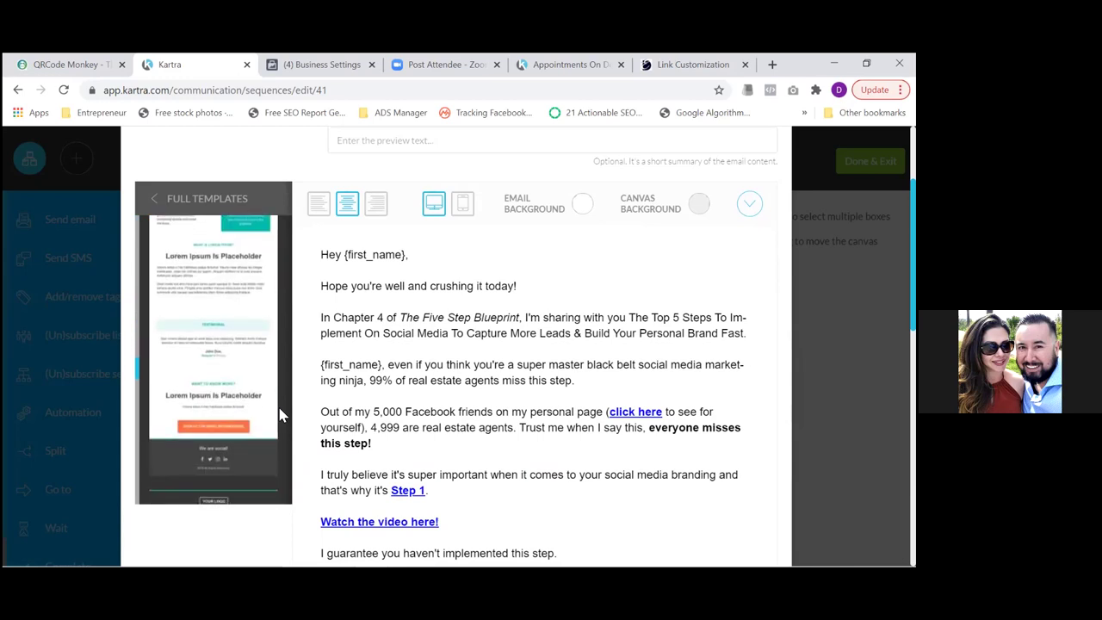
scroll(279, 414, "down", 5)
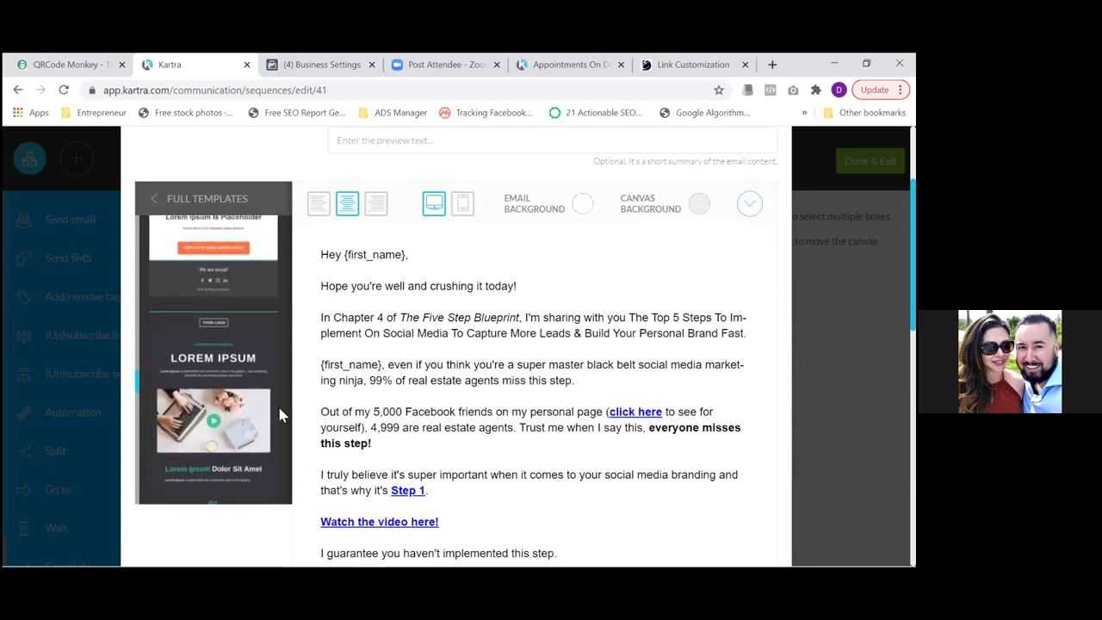
scroll(280, 415, "down", 3)
scroll(280, 415, "down", 3)
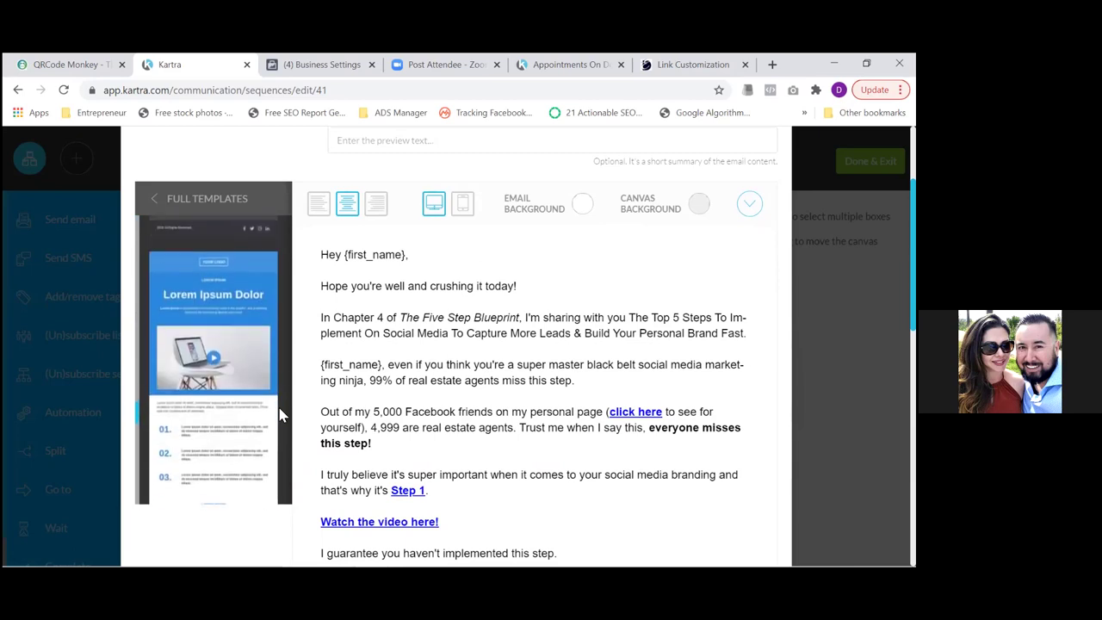
scroll(280, 415, "down", 3)
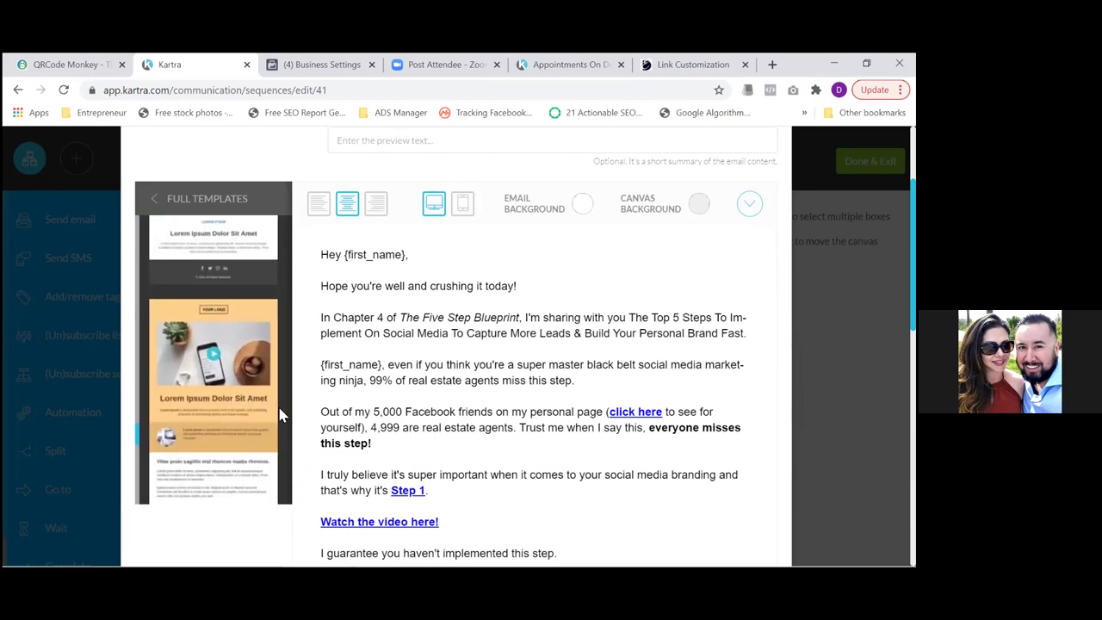
scroll(279, 415, "down", 3)
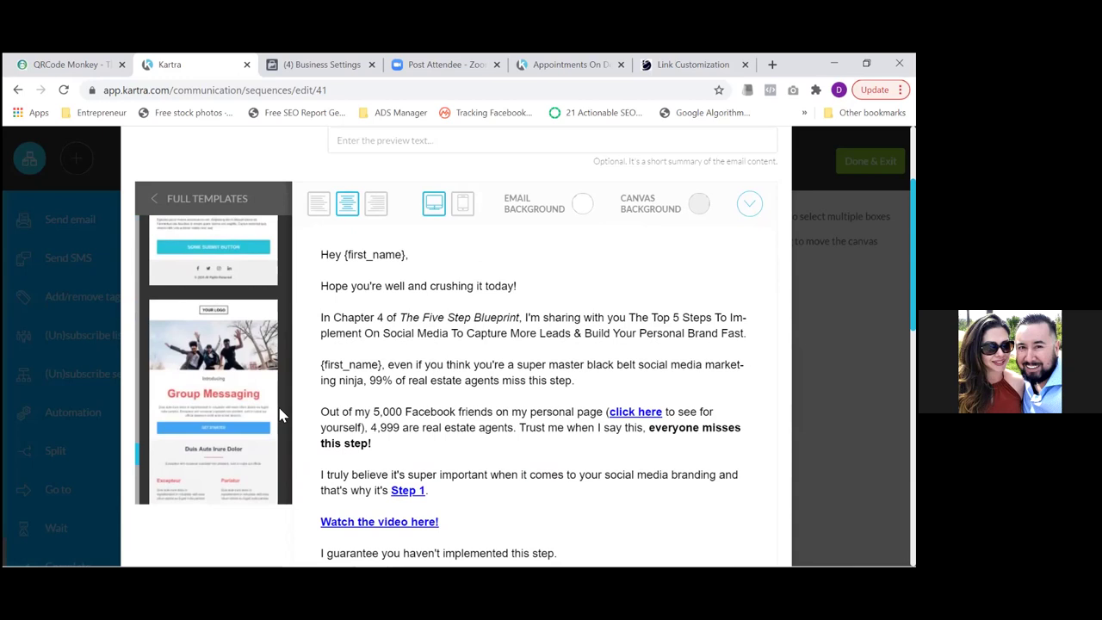
scroll(279, 415, "down", 3)
scroll(280, 415, "down", 5)
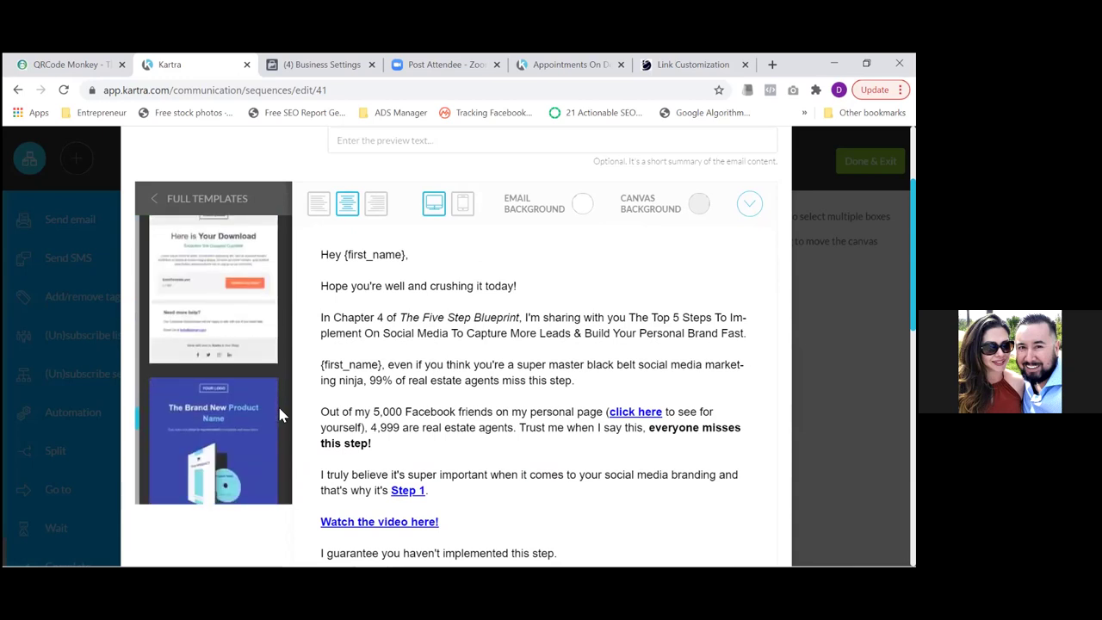
scroll(279, 415, "down", 1)
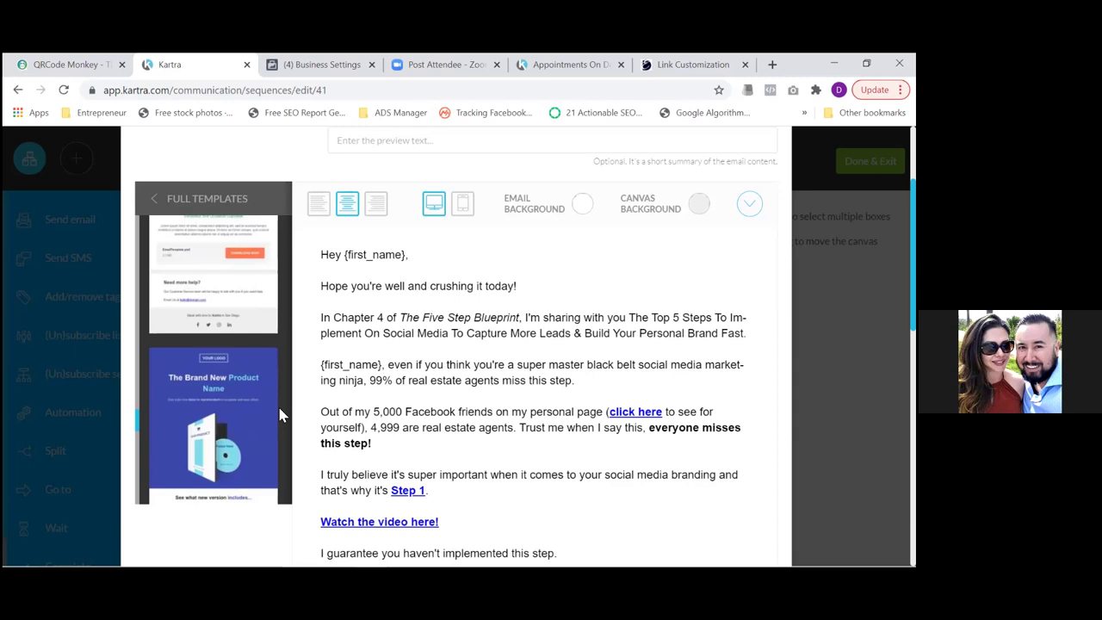
scroll(280, 415, "down", 5)
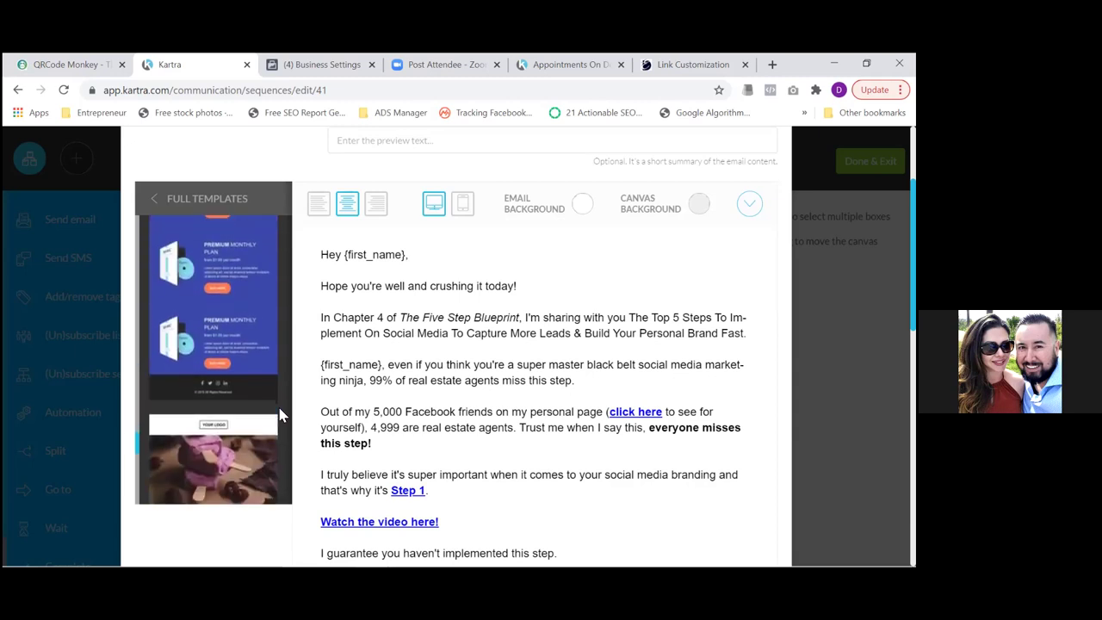
scroll(280, 415, "down", 10)
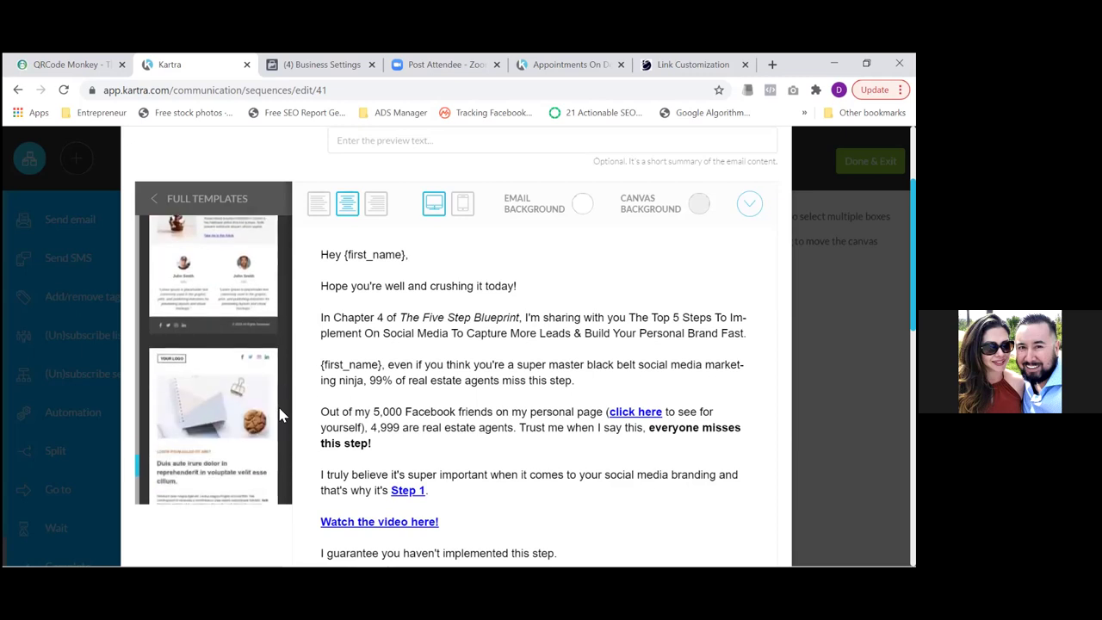
scroll(279, 415, "down", 5)
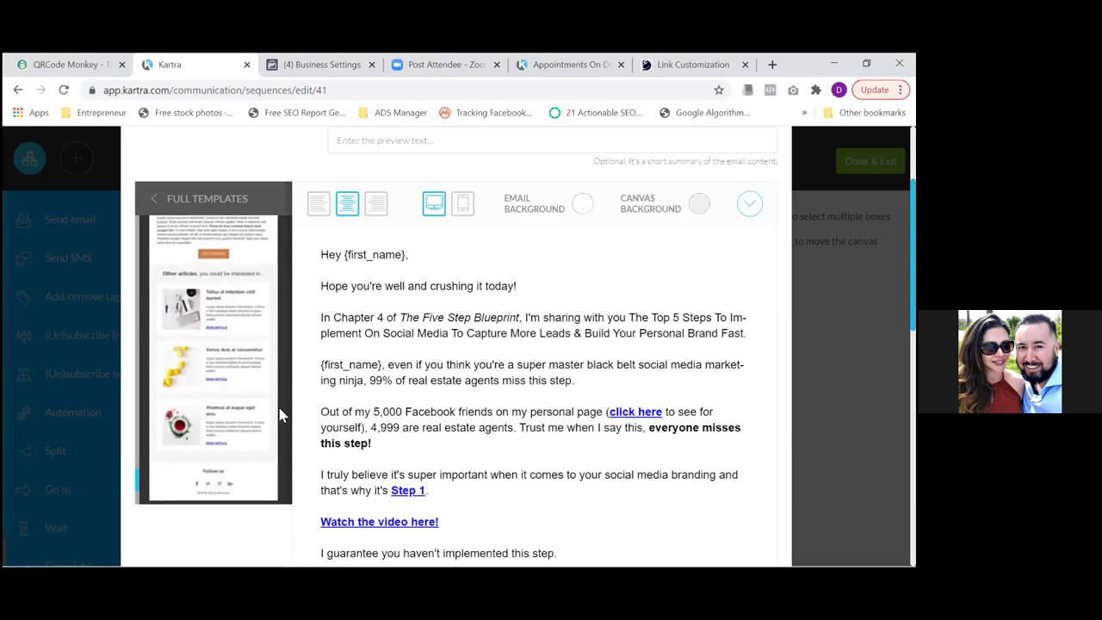
scroll(280, 415, "down", 5)
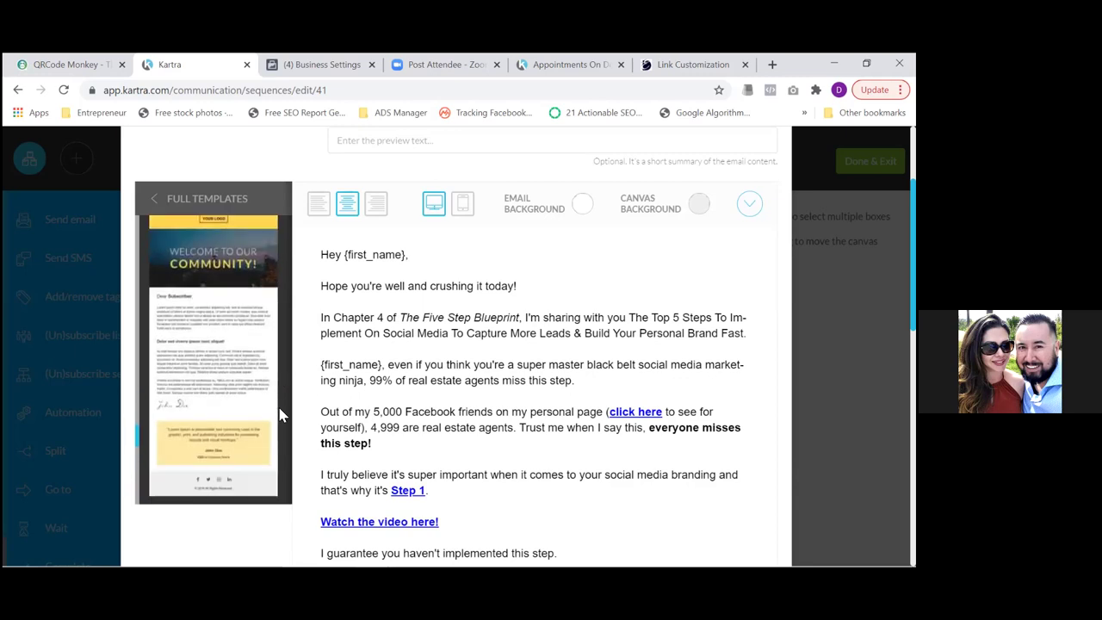
scroll(280, 415, "down", 3)
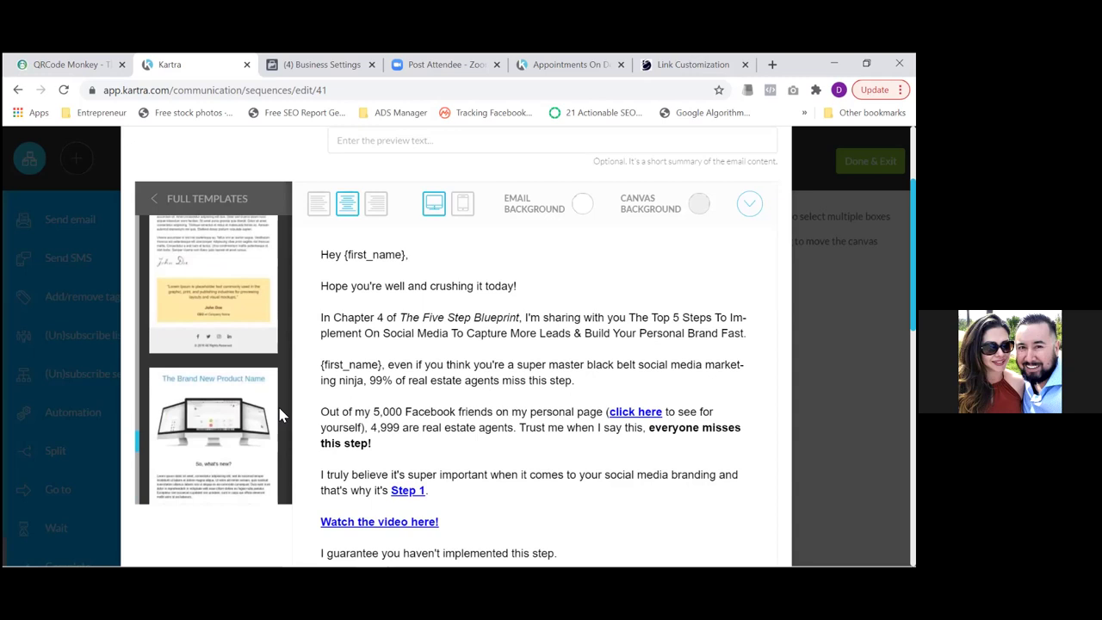
scroll(279, 415, "down", 5)
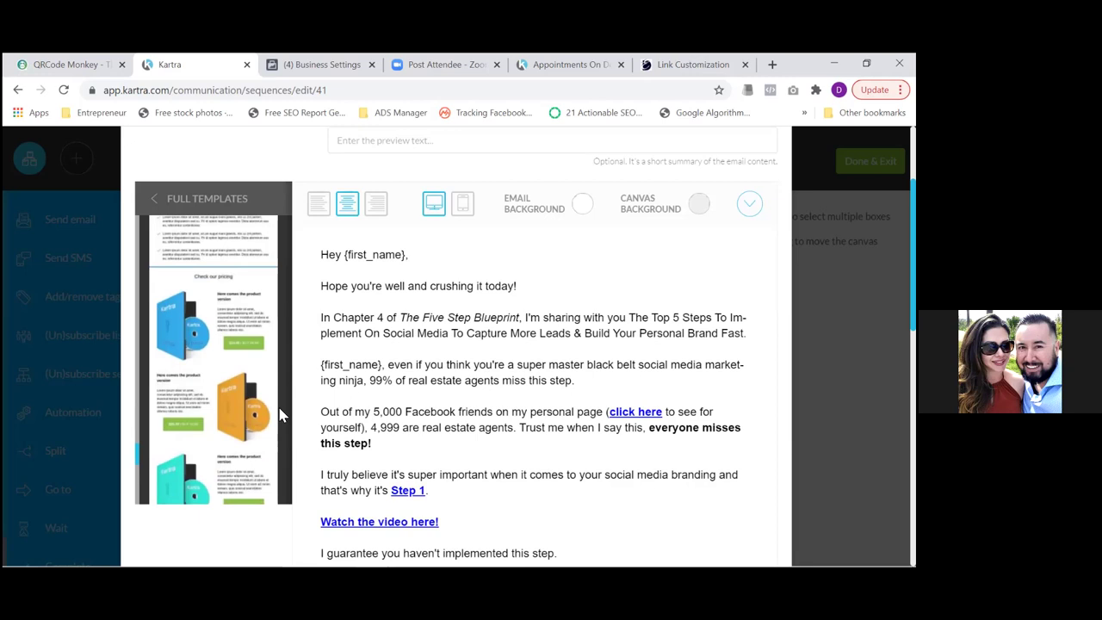
scroll(280, 415, "down", 10)
scroll(279, 415, "down", 1)
scroll(280, 415, "down", 3)
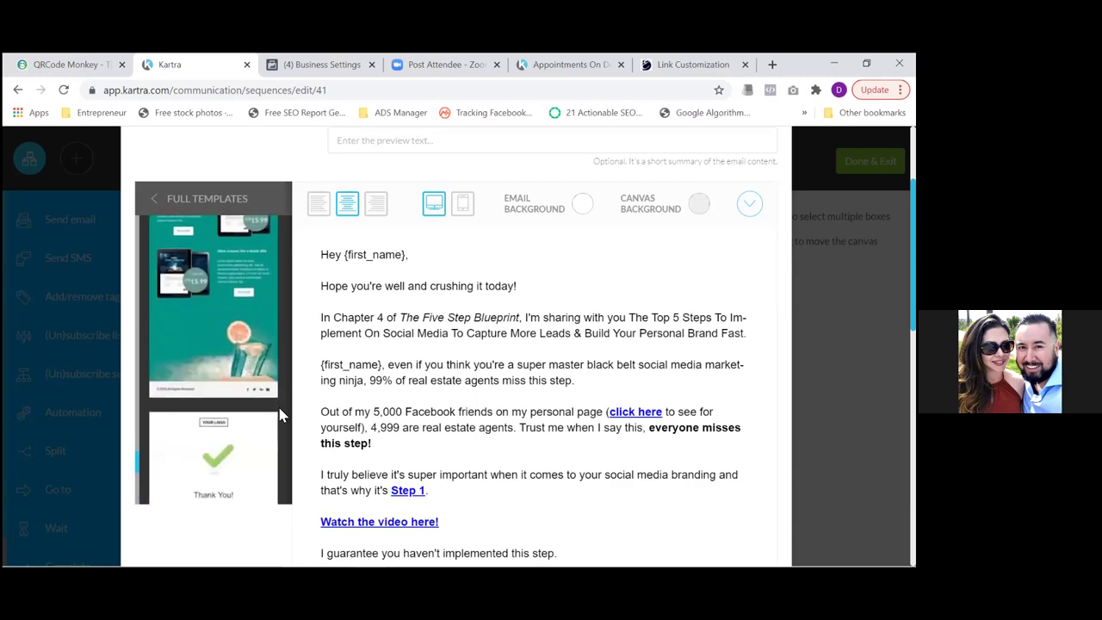
scroll(280, 415, "down", 3)
scroll(279, 415, "down", 5)
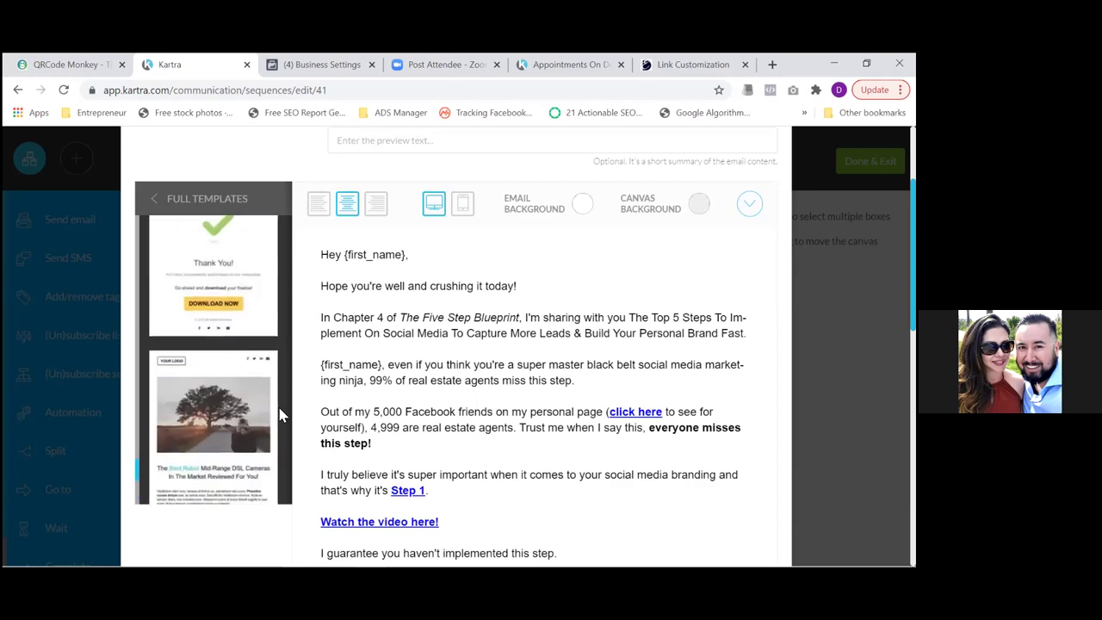
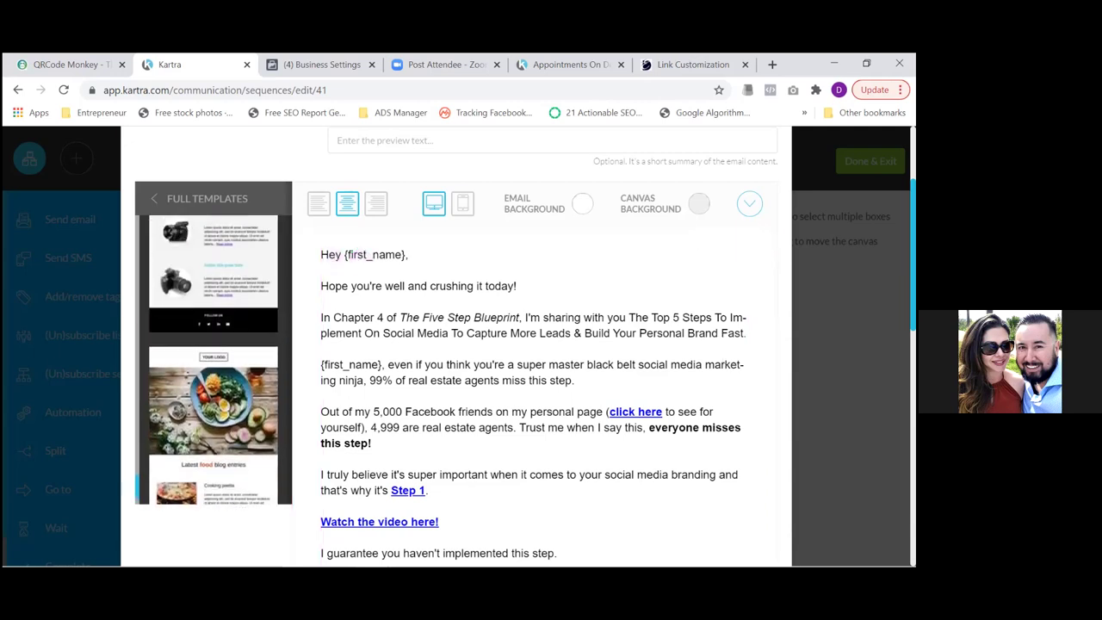
- Check the Appointments On Demand page down to its footer and close the Link Customization page
key("ctrl+a")
scroll(525, 345, "up", 1)
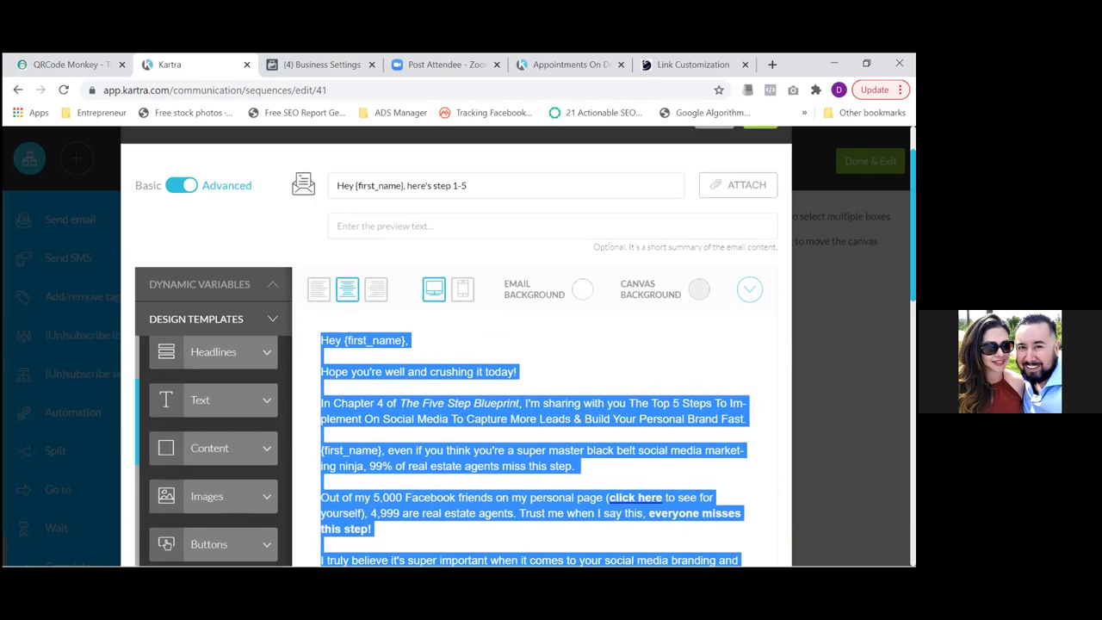
left_click(689, 64)
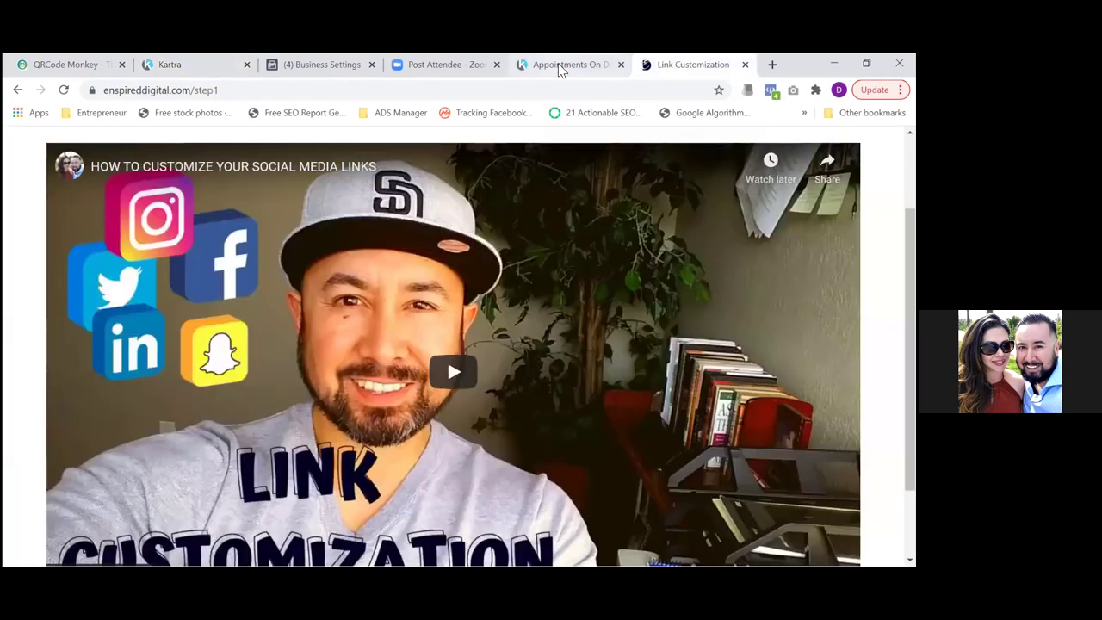
left_click(559, 66)
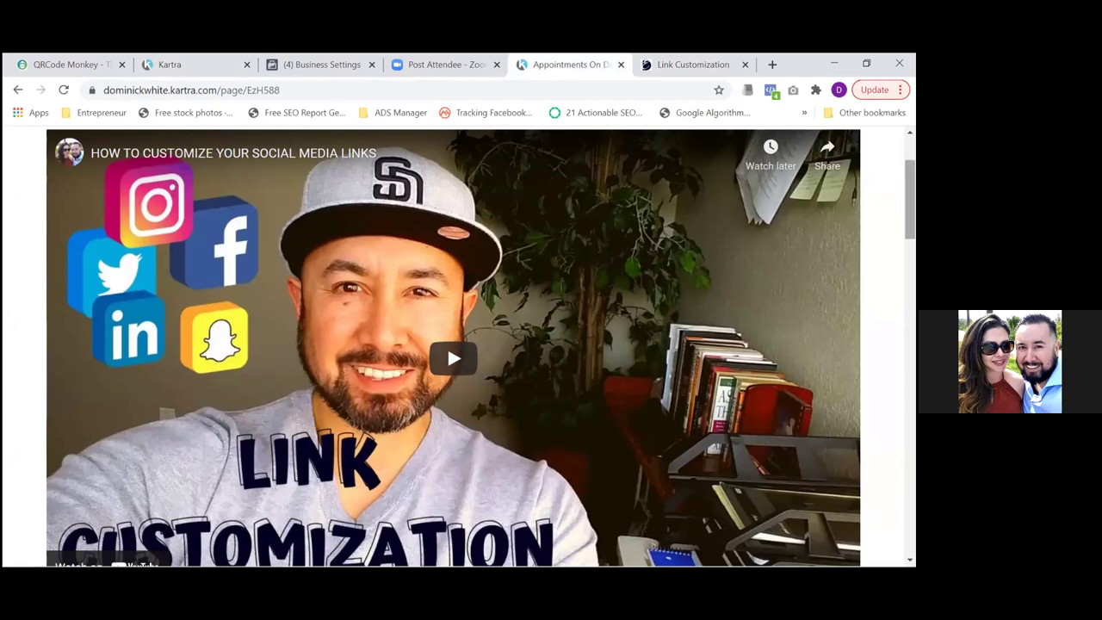
scroll(454, 344, "down", 20)
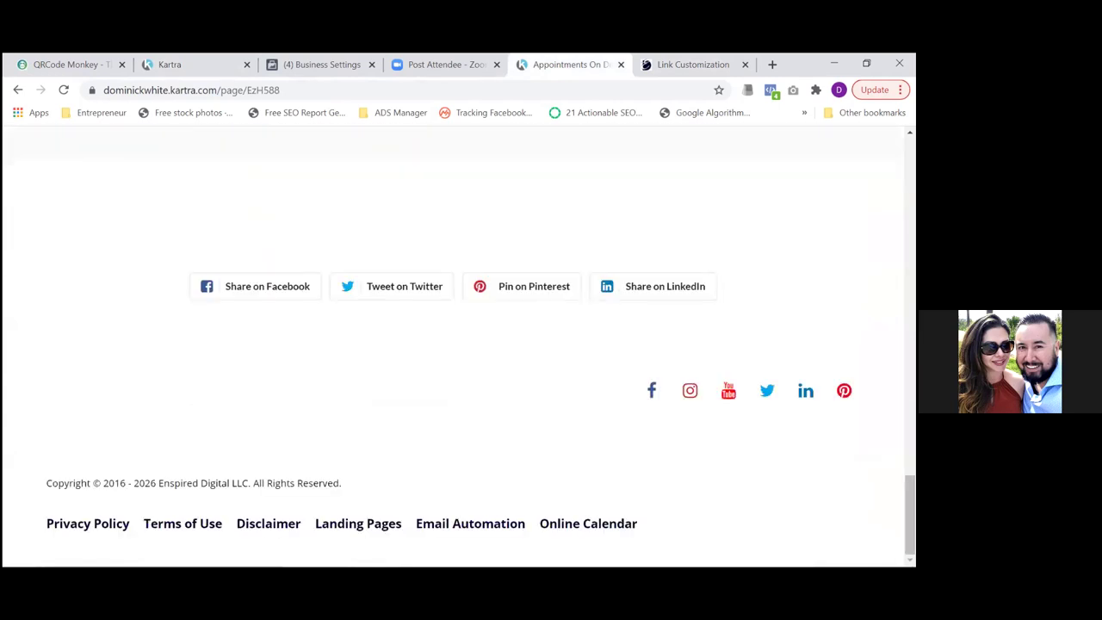
scroll(453, 344, "up", 1)
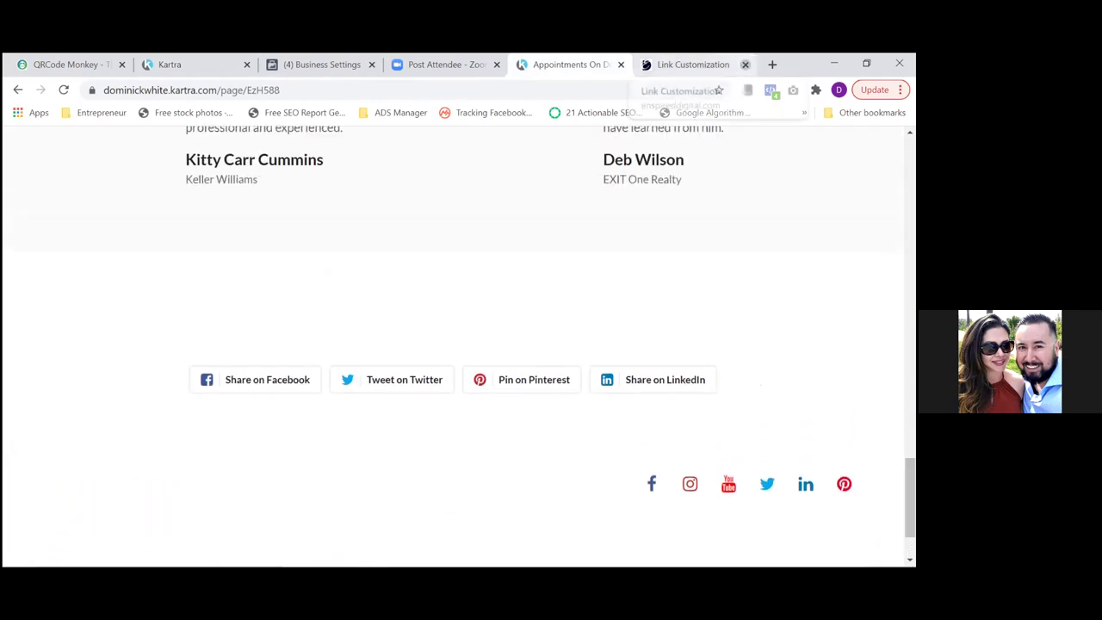
left_click(744, 65)
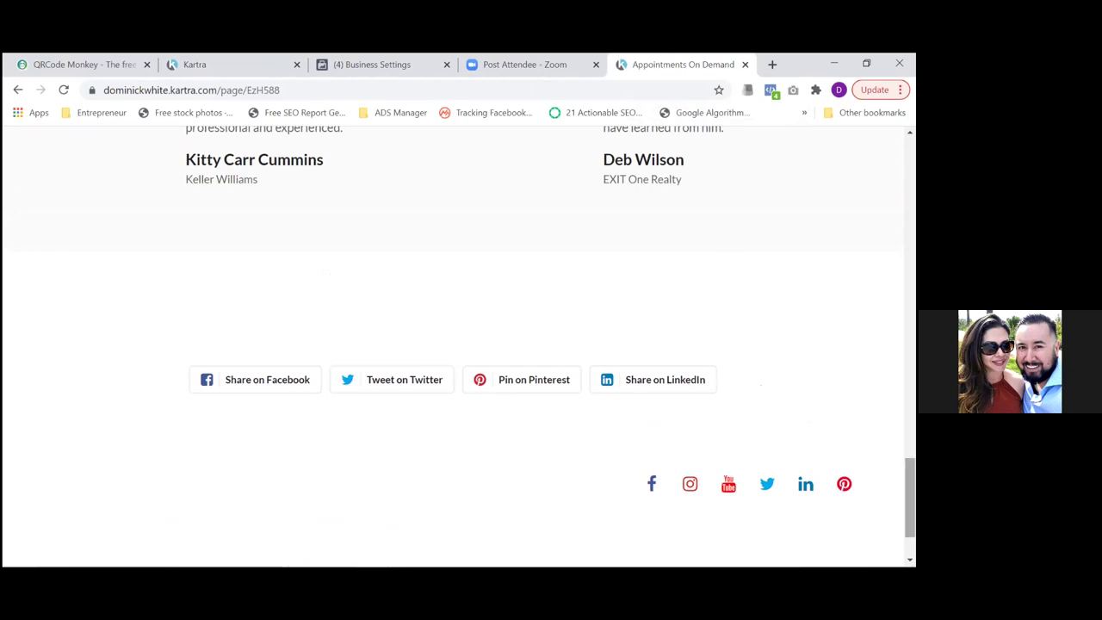
- Review the Appointments On Demand page from its footer links back up to the headline and video
scroll(909, 497, "down", 1)
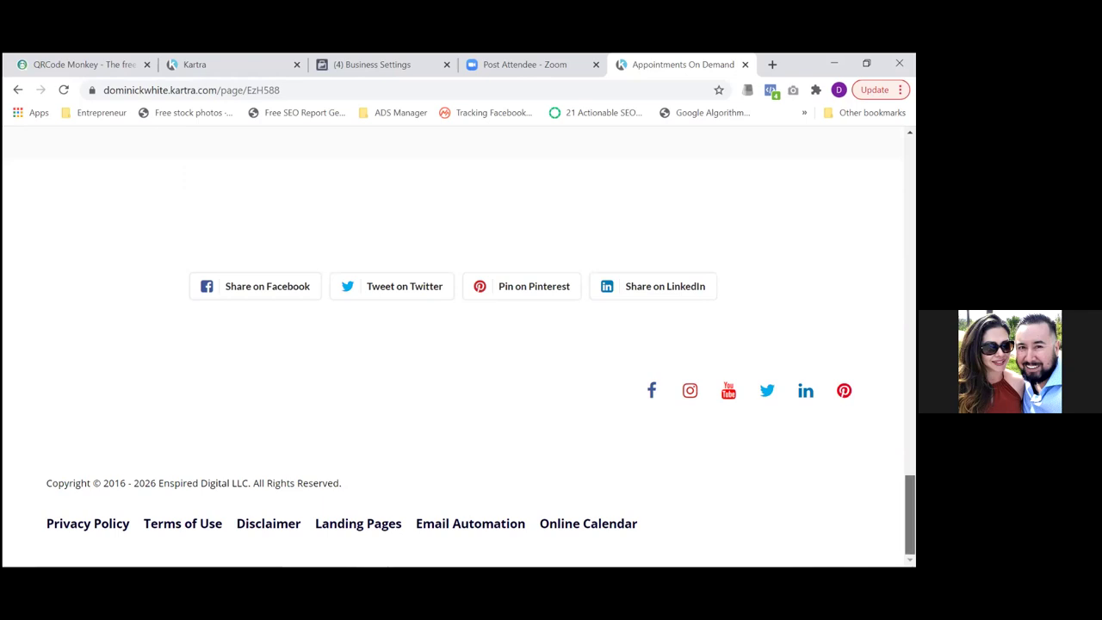
scroll(456, 344, "up", 2)
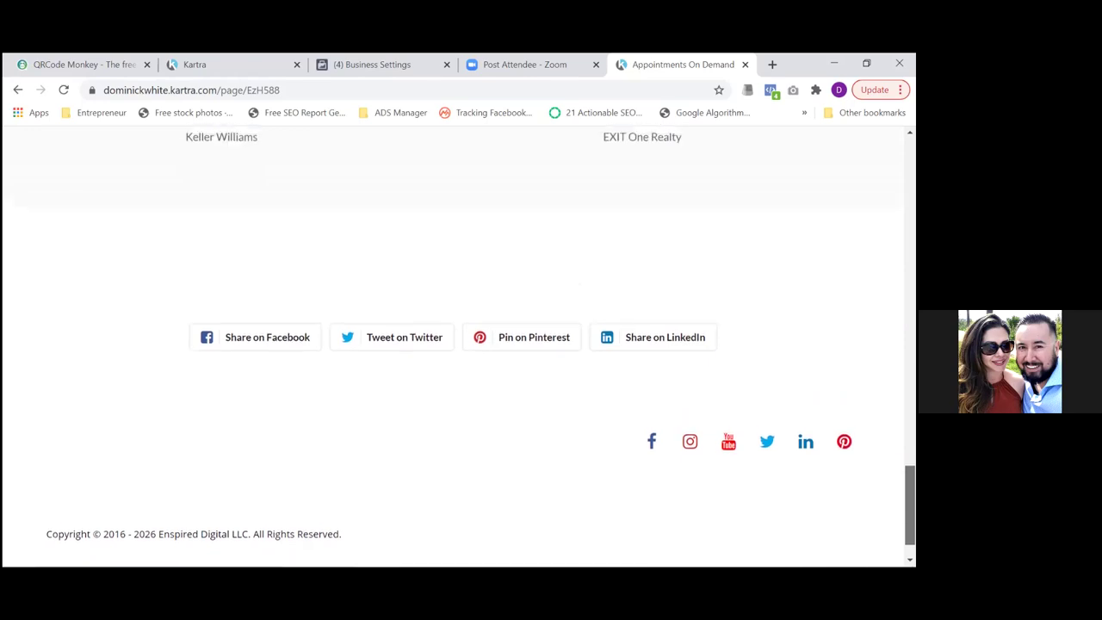
scroll(456, 345, "up", 15)
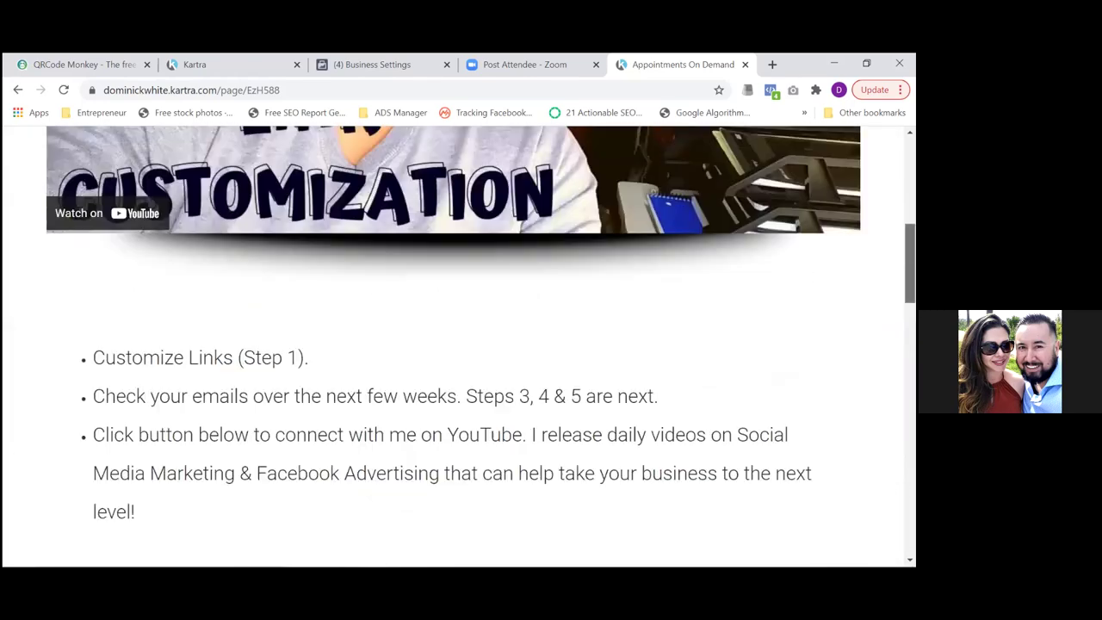
scroll(456, 344, "up", 3)
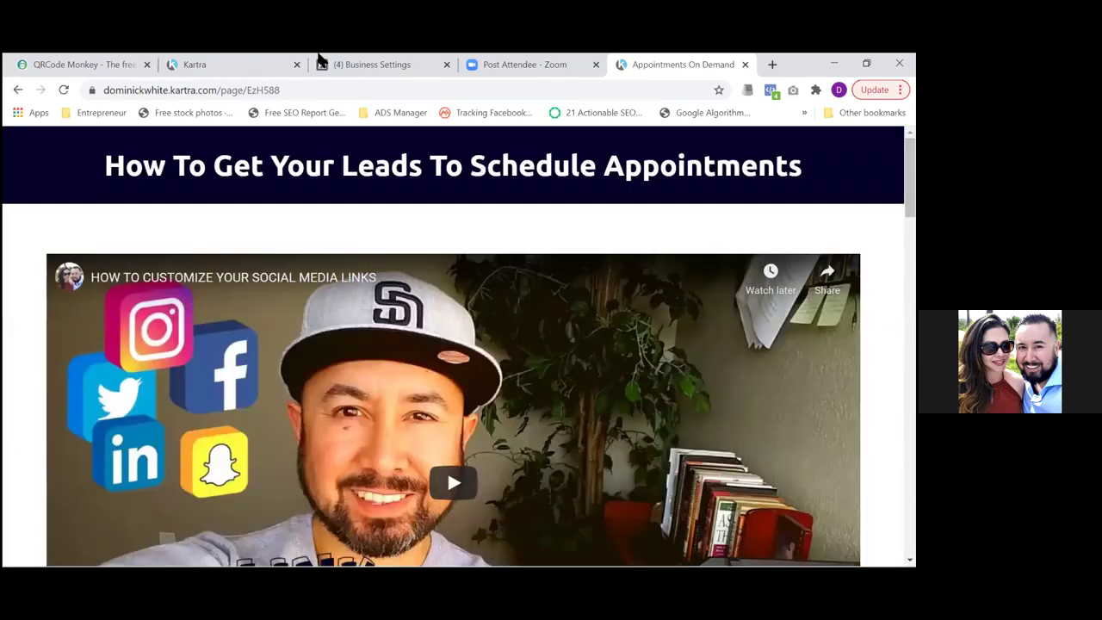
- Return to the Kartra email, display the dynamic variables and copy the {first_name} variable
left_click(230, 62)
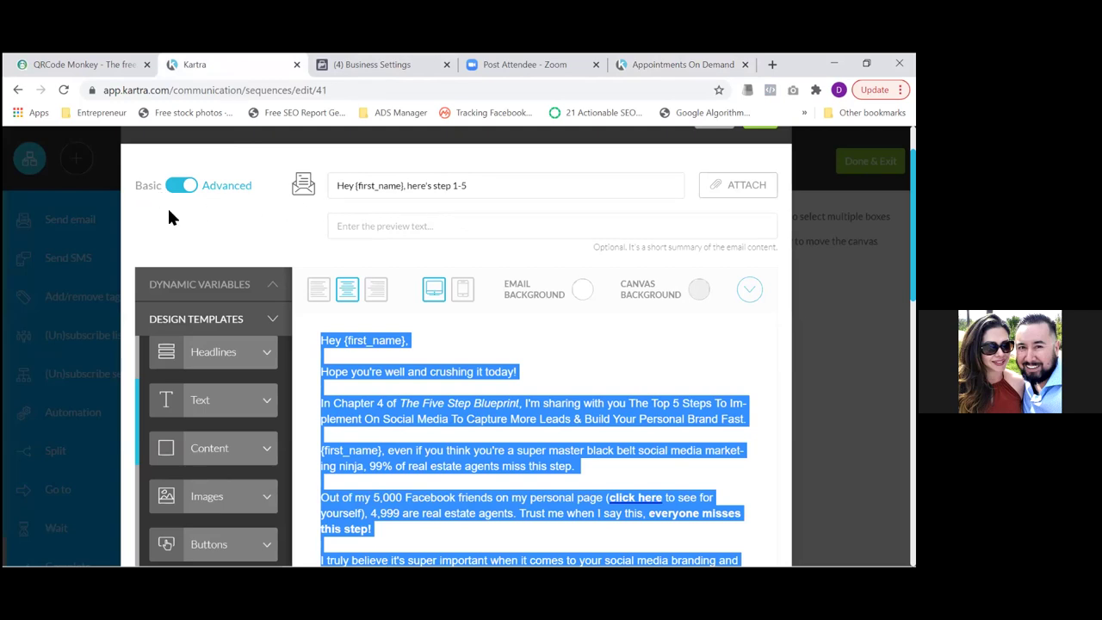
left_click(216, 292)
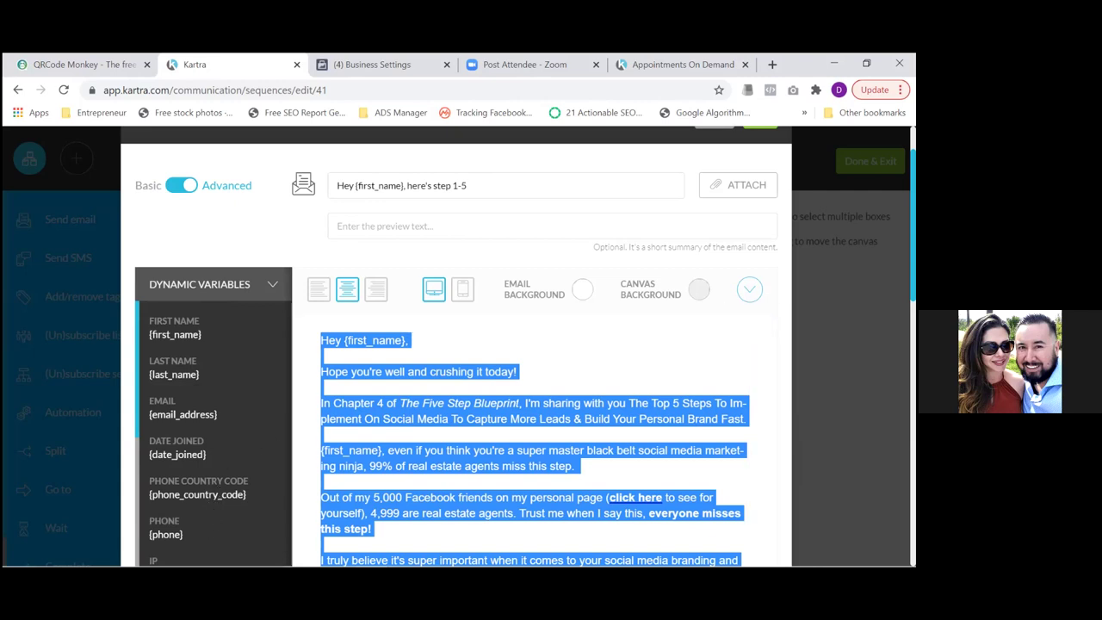
scroll(516, 344, "down", 2)
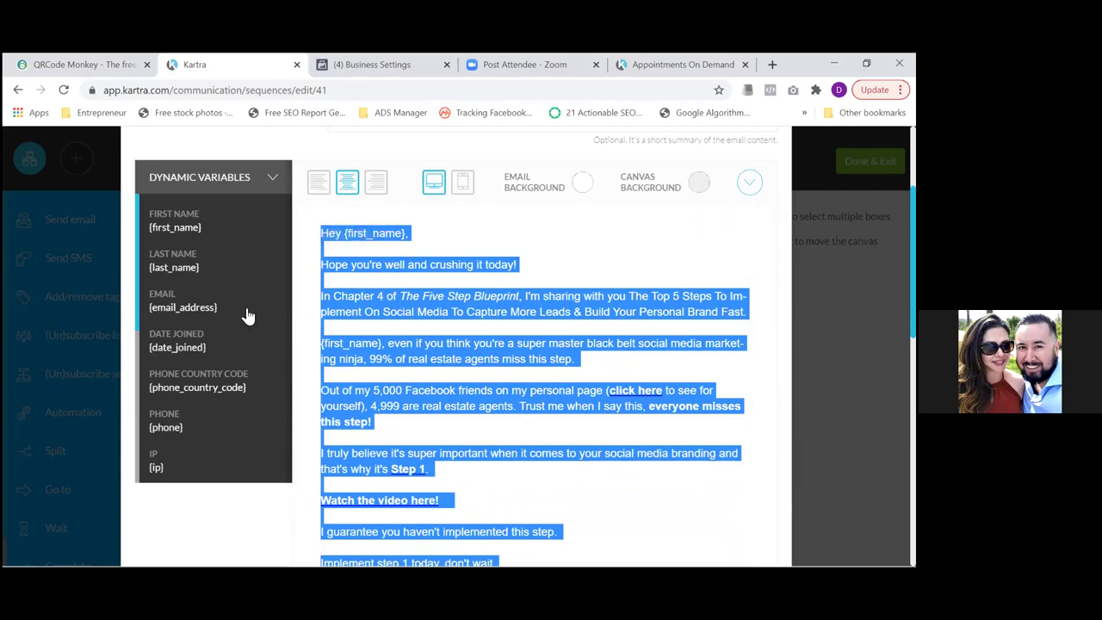
left_click(180, 226)
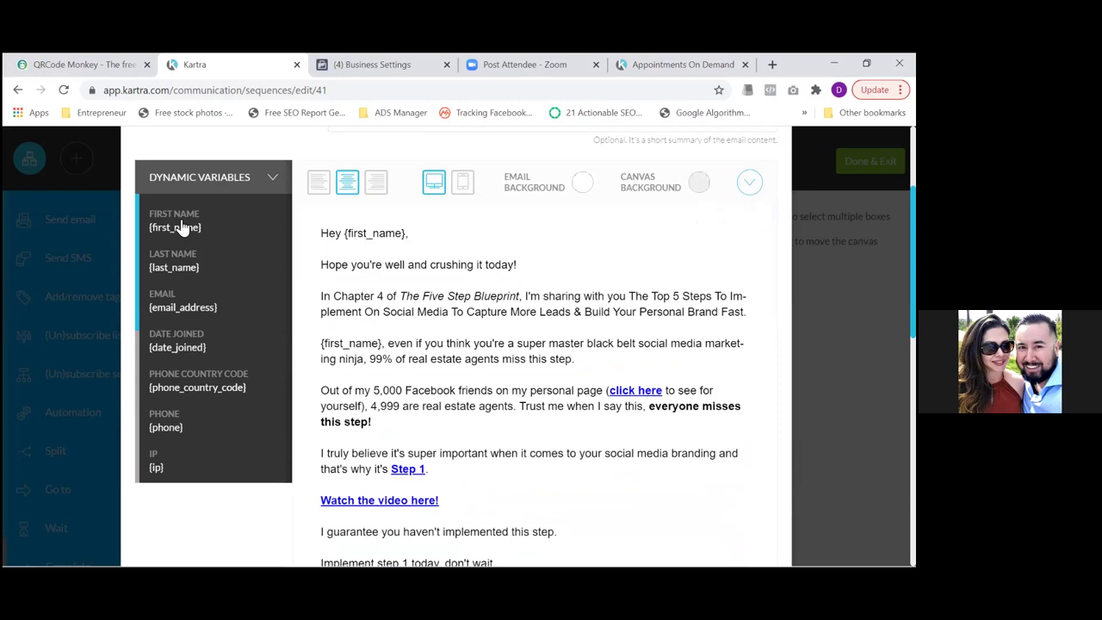
left_click(181, 226)
left_click_drag(201, 227, 150, 229)
key("ctrl+c")
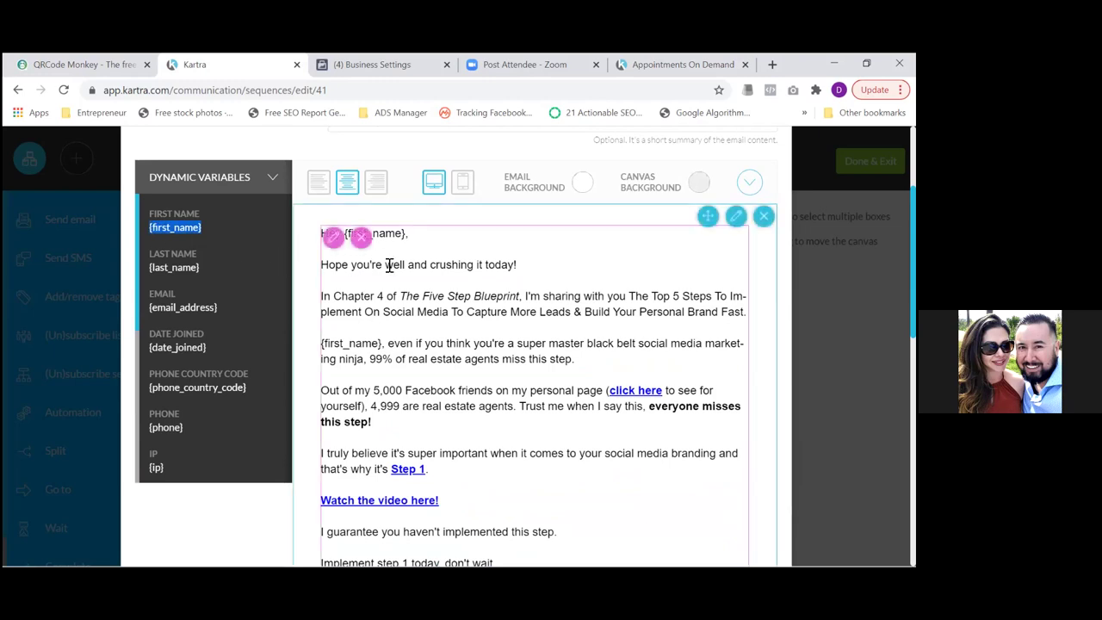
- Insert the copied {first_name} variable at the end of the email's greeting line and highlight it
left_click(341, 244)
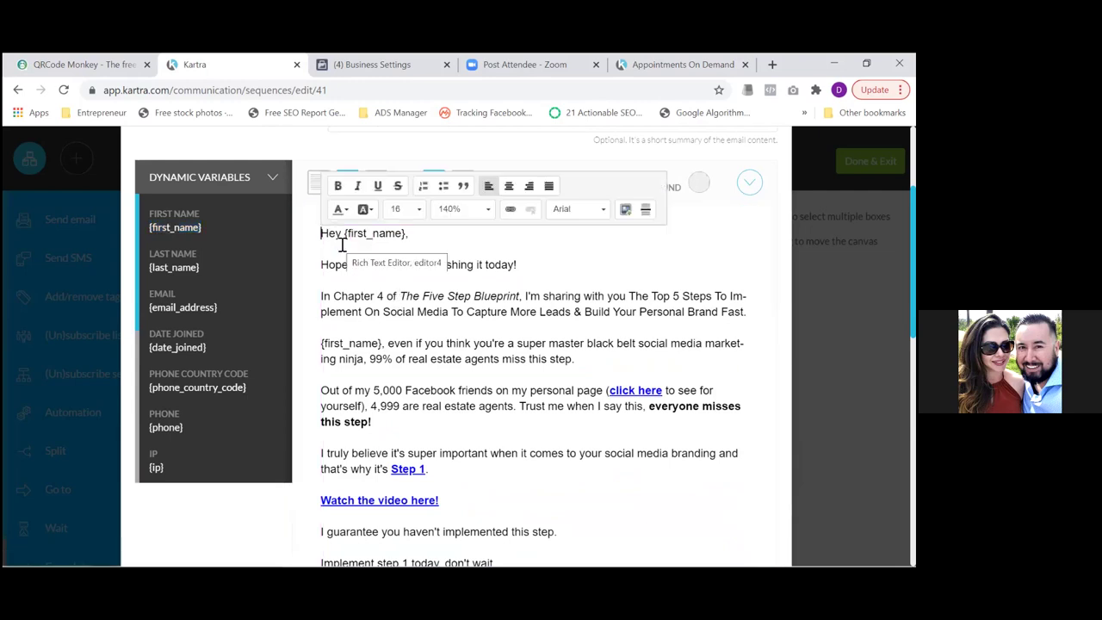
left_click(432, 241)
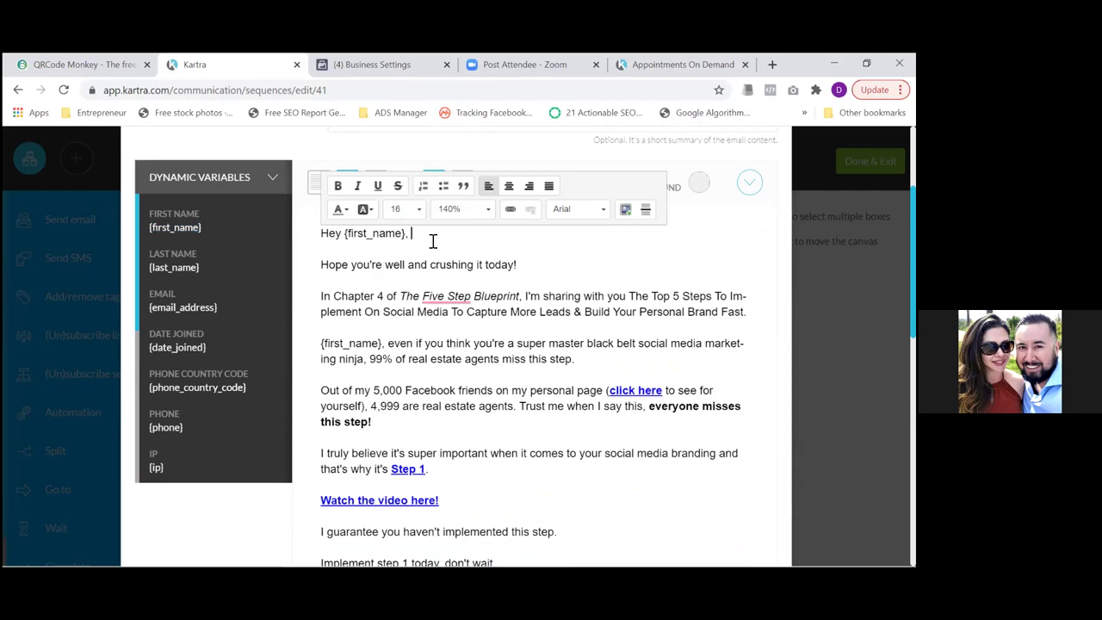
key("ctrl+v")
key("shift+Left")
key("Right")
key("shift+Left")
key("shift+Left")
key("shift+Left")
key("shift+Left")
key("shift+Left")
key("shift+Left")
key("shift+Left")
key("shift+Left")
key("shift+Left")
key("shift+Left")
key("shift+Left")
key("shift+Left")
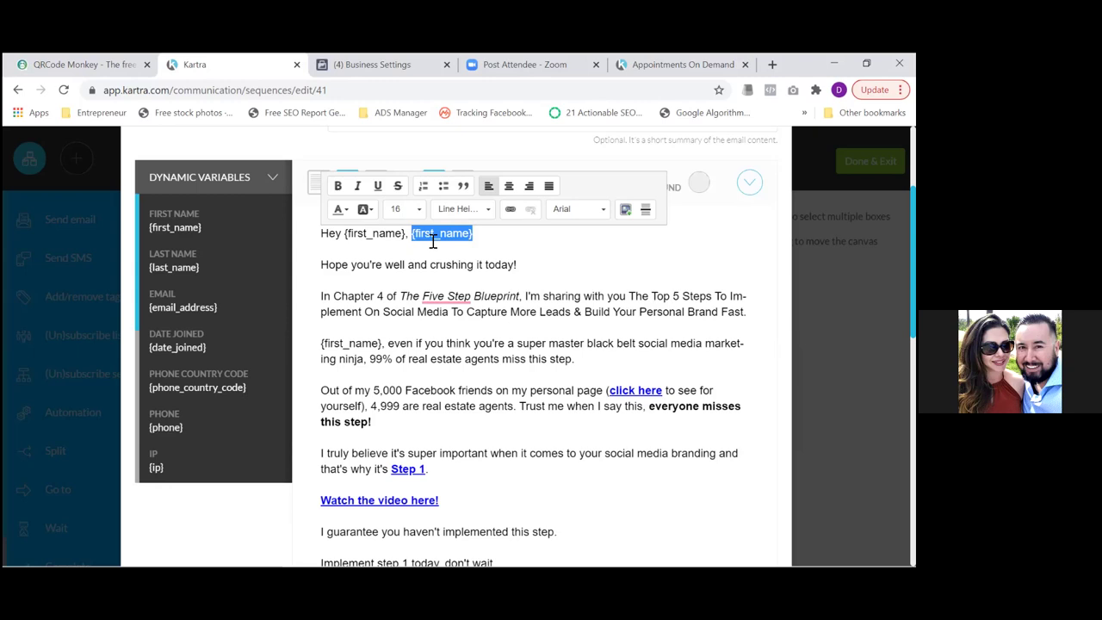
- Go through the email body line by line from the greeting down to the signature
key("Down")
key("Down")
key("Down")
key("Down")
key("Down")
key("Down")
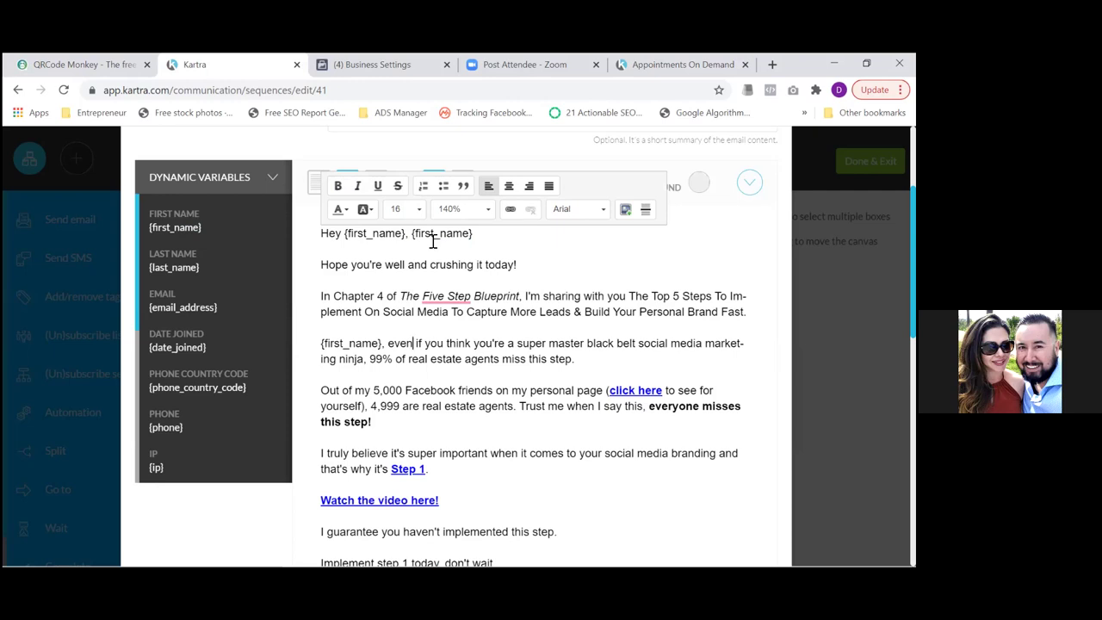
key("Down")
key("Down")
key("Down")
key("End")
key("Down")
key("Down")
key("Down")
key("Down")
key("Down")
key("Down")
key("Down")
key("Down")
key("Down")
key("Down")
key("Down")
key("Down")
key("Down")
key("Down")
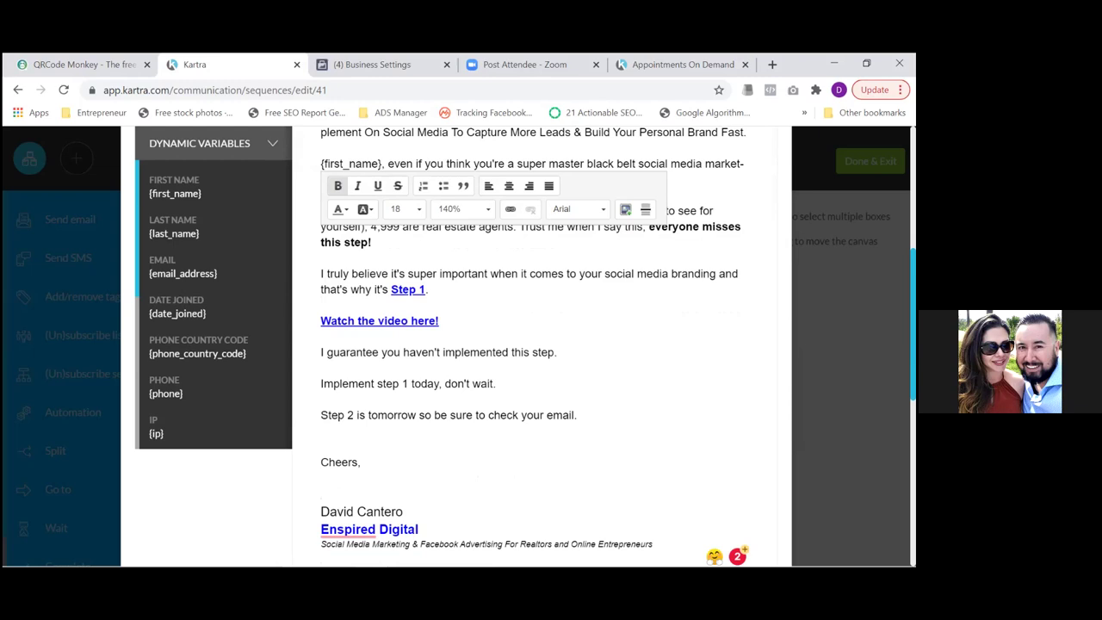
- Open the image settings of the Instagram icon in the email's social media row to view its link
scroll(533, 345, "down", 6)
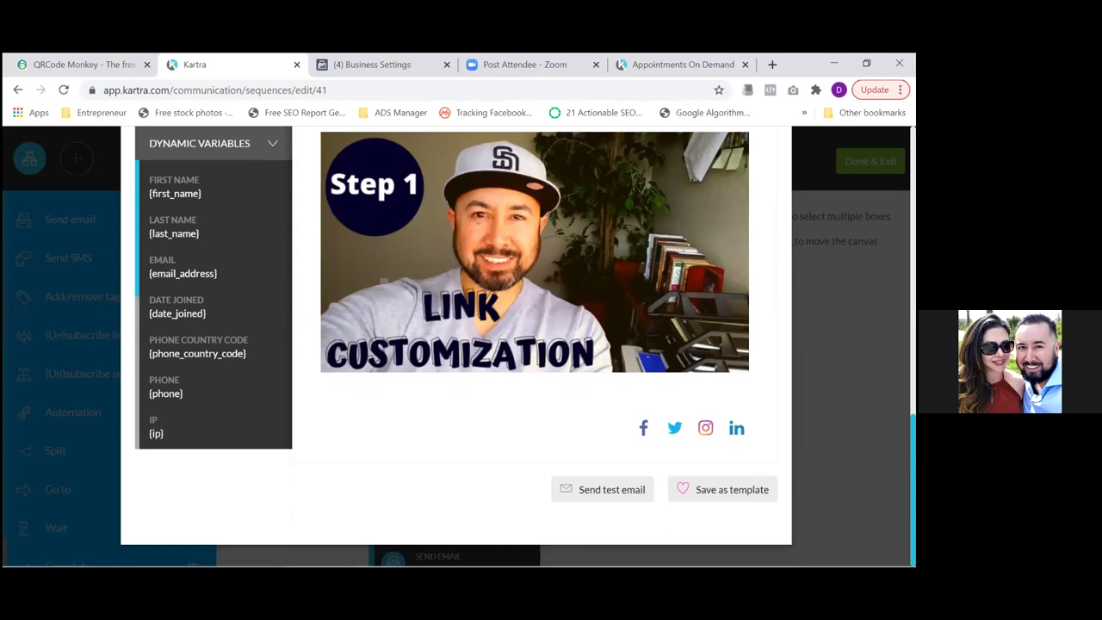
mouse_move(708, 434)
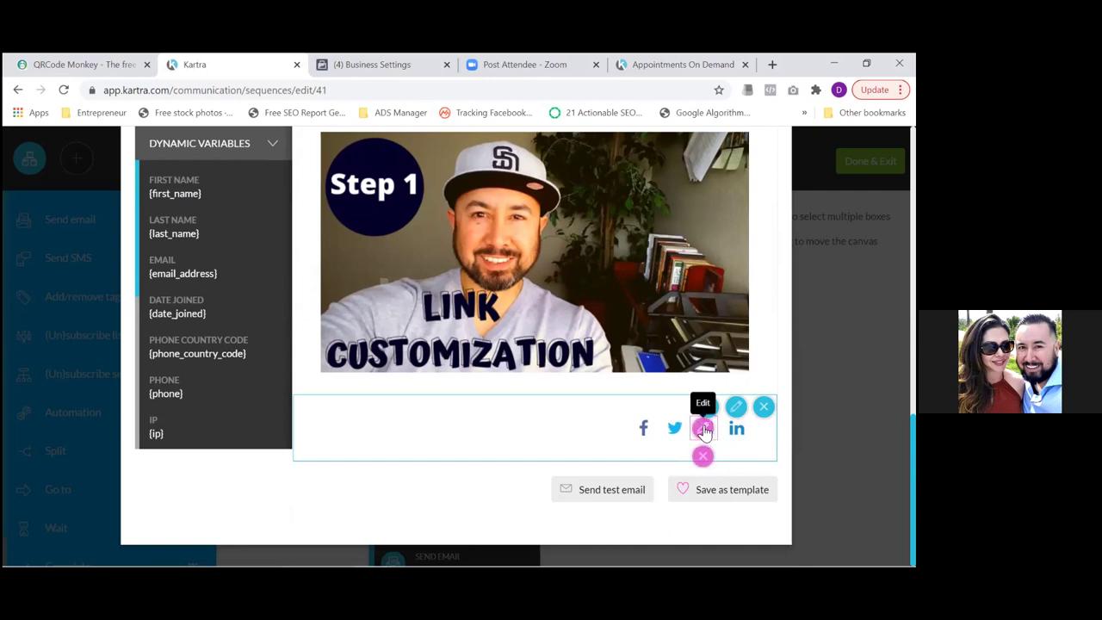
left_click(704, 430)
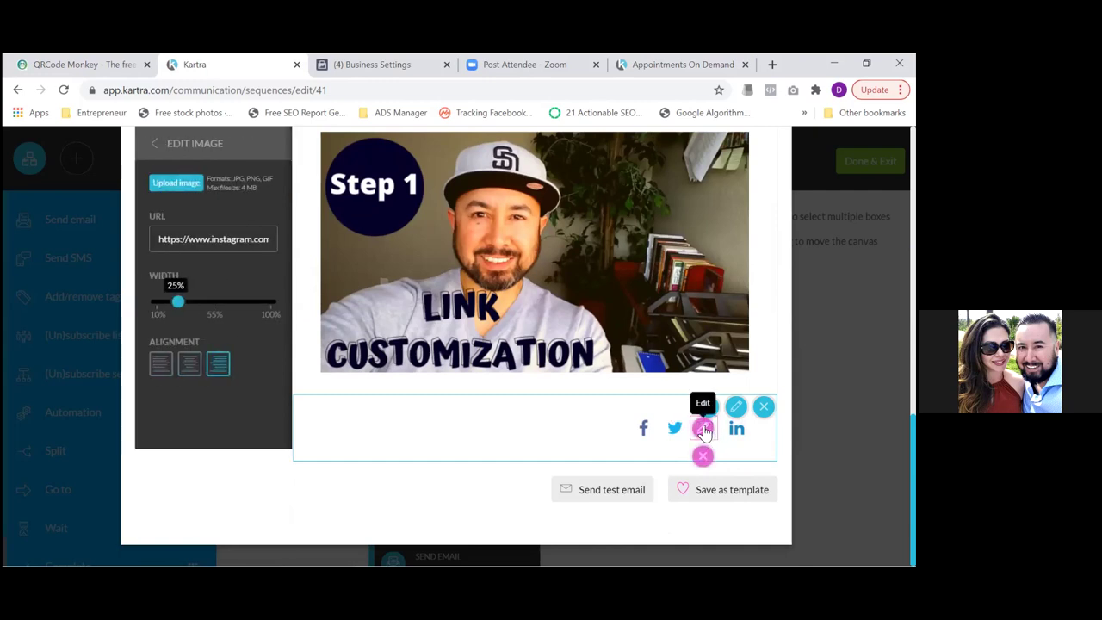
mouse_move(670, 430)
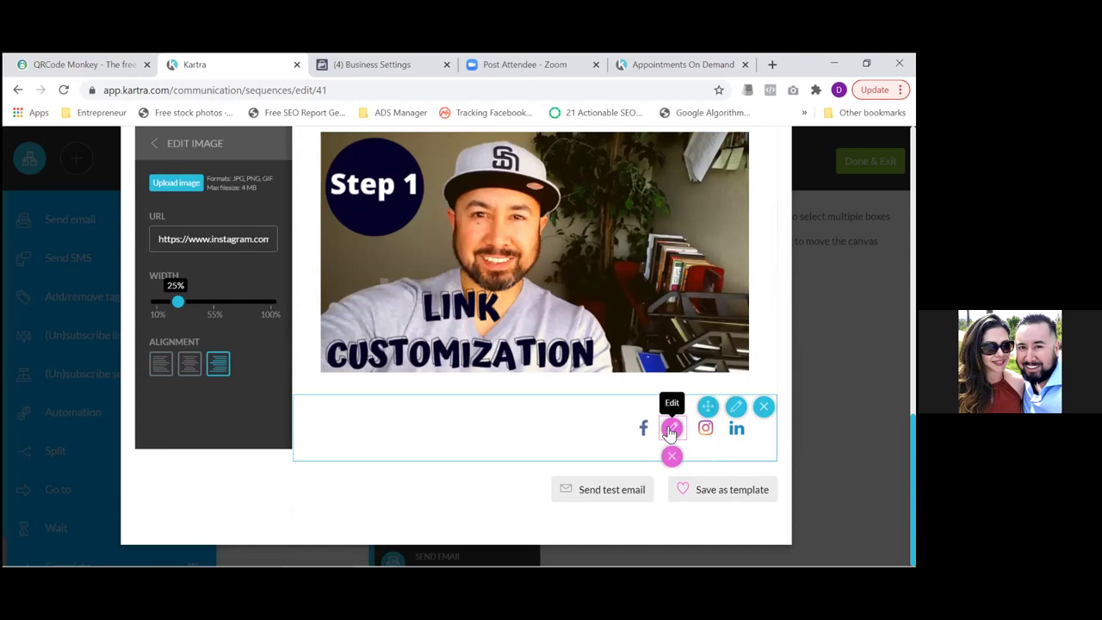
- Save the current email as a reusable template
left_click(727, 491)
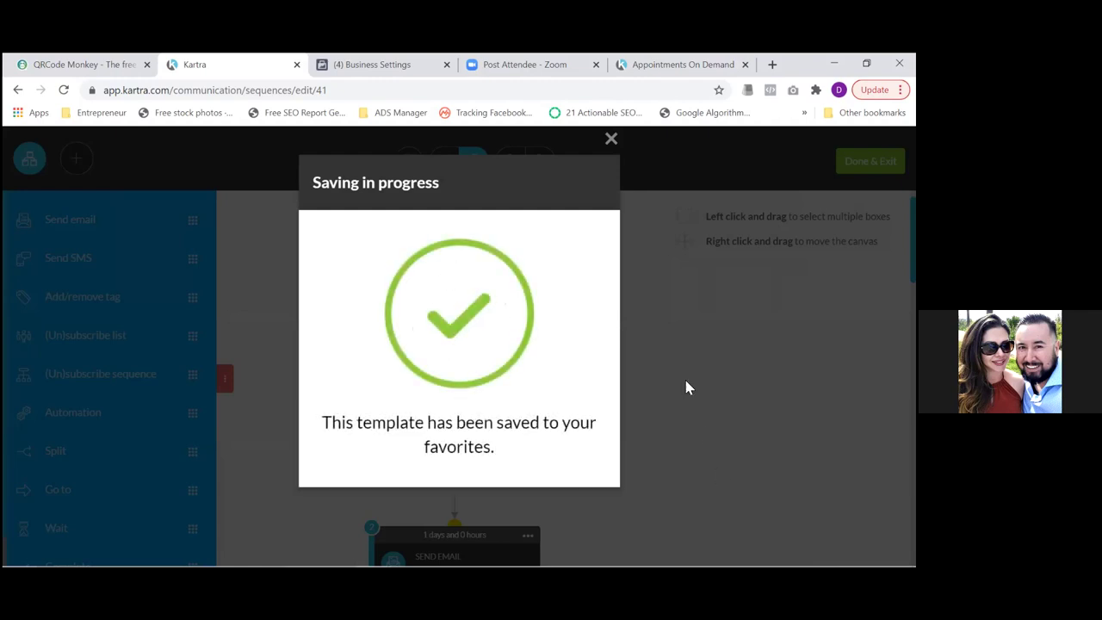
left_click(611, 142)
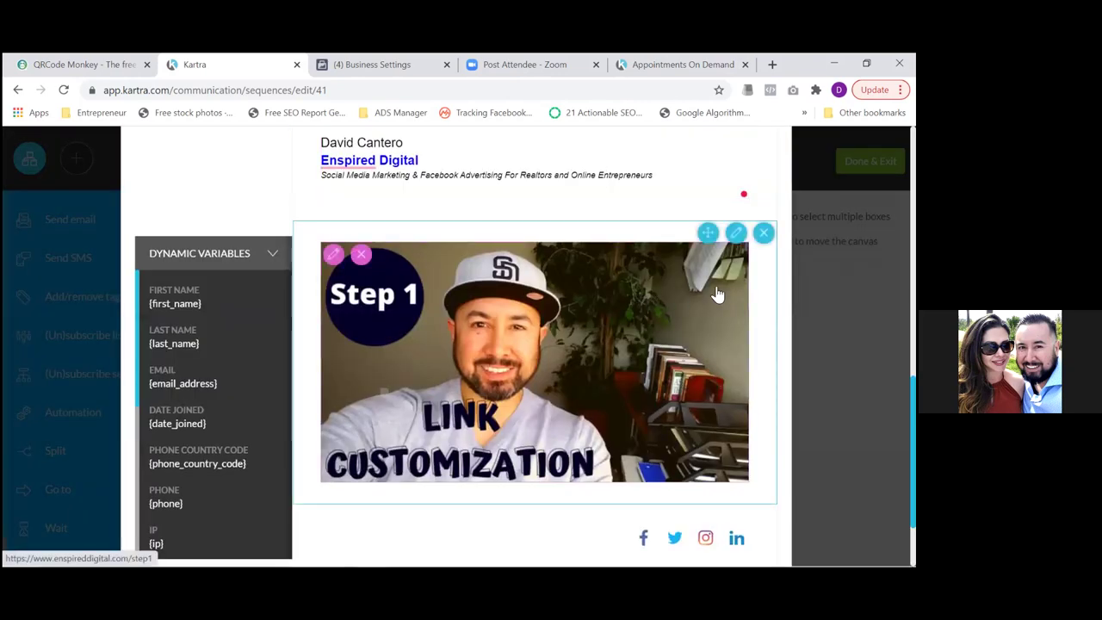
- Open the saved templates under the design templates and insert the saved Step 1 email above the existing content
scroll(533, 361, "up", 5)
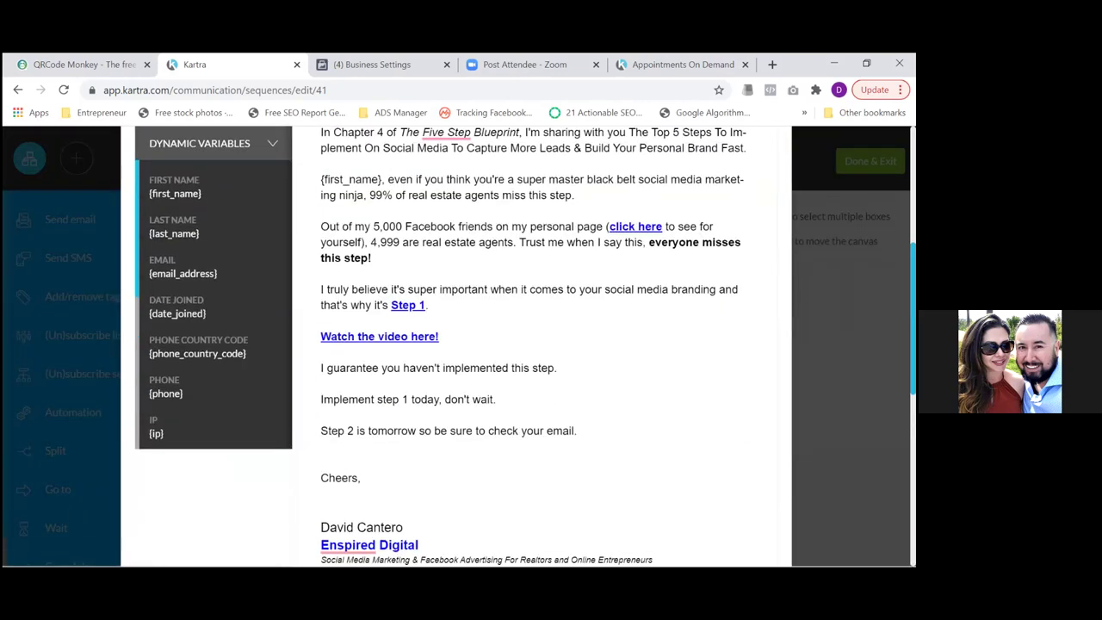
left_click(270, 146)
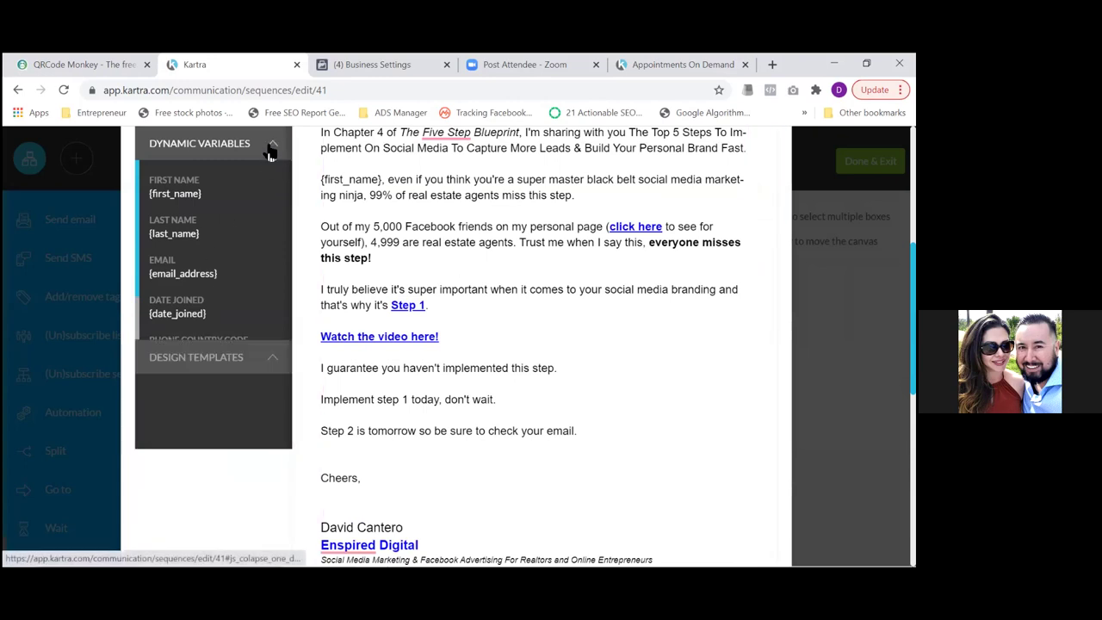
left_click(271, 183)
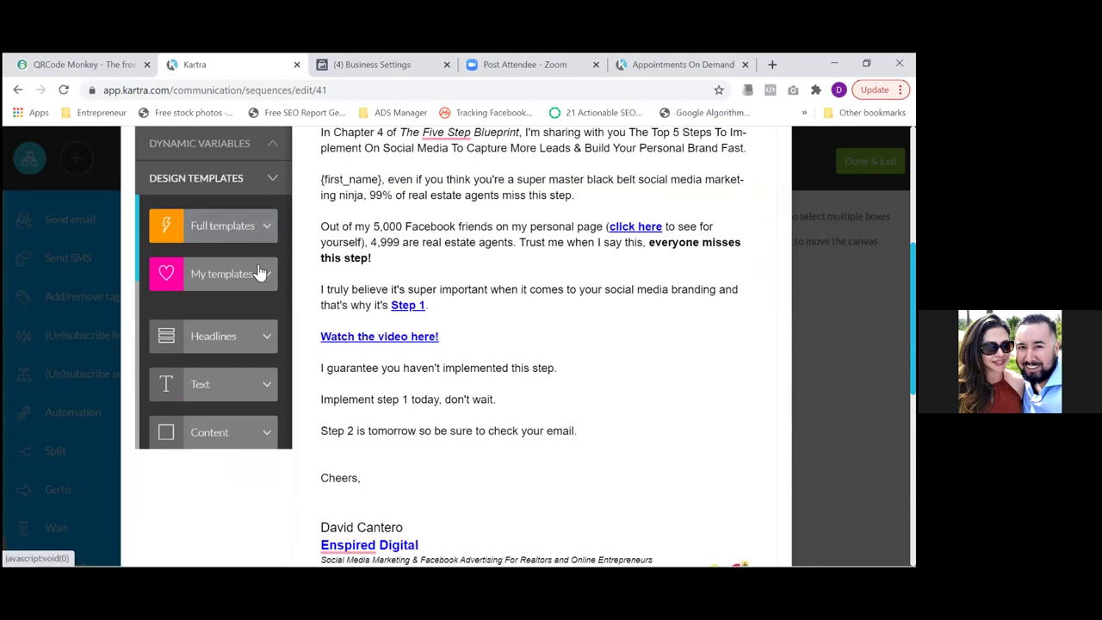
left_click(263, 277)
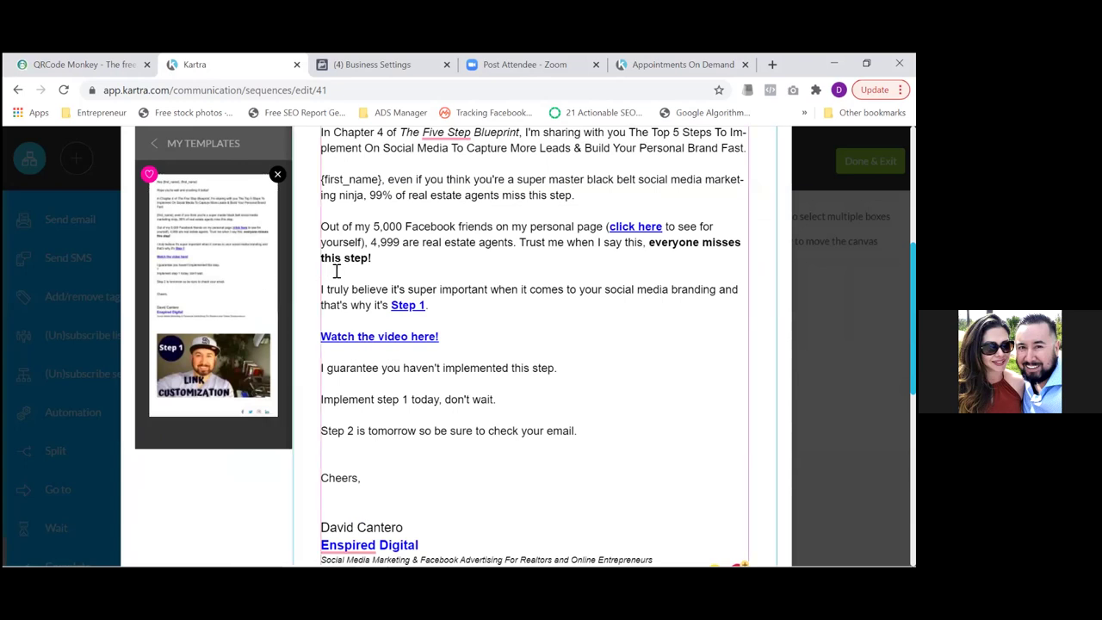
scroll(361, 270, "up", 3)
left_click_drag(222, 338, 462, 345)
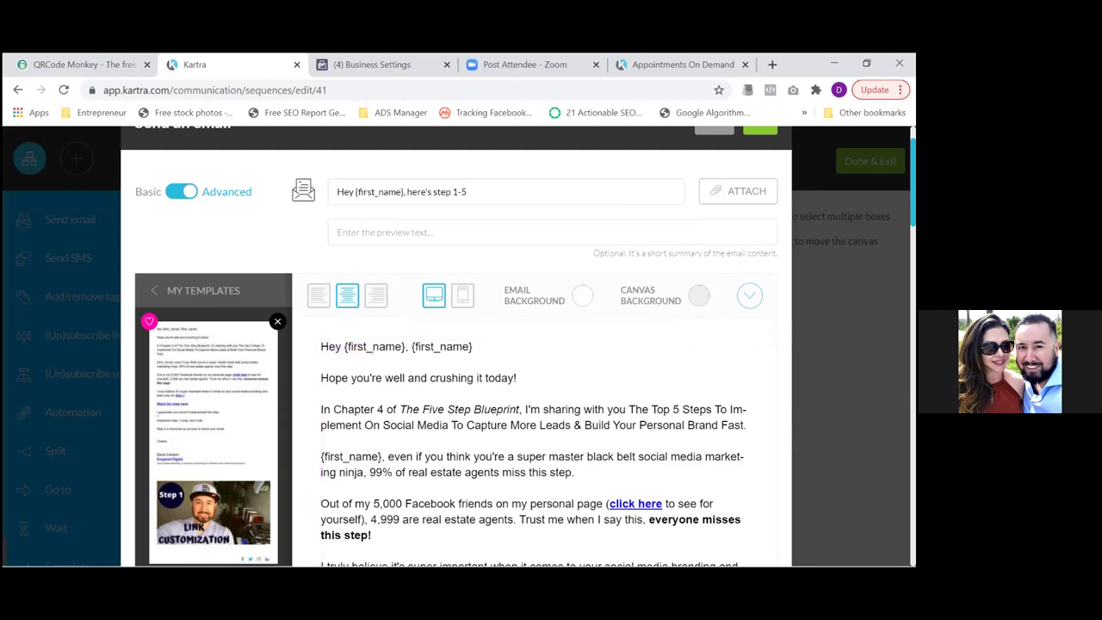
- Look through the lengthened email, examining the inserted template copy and the original content beneath it
scroll(534, 388, "down", 10)
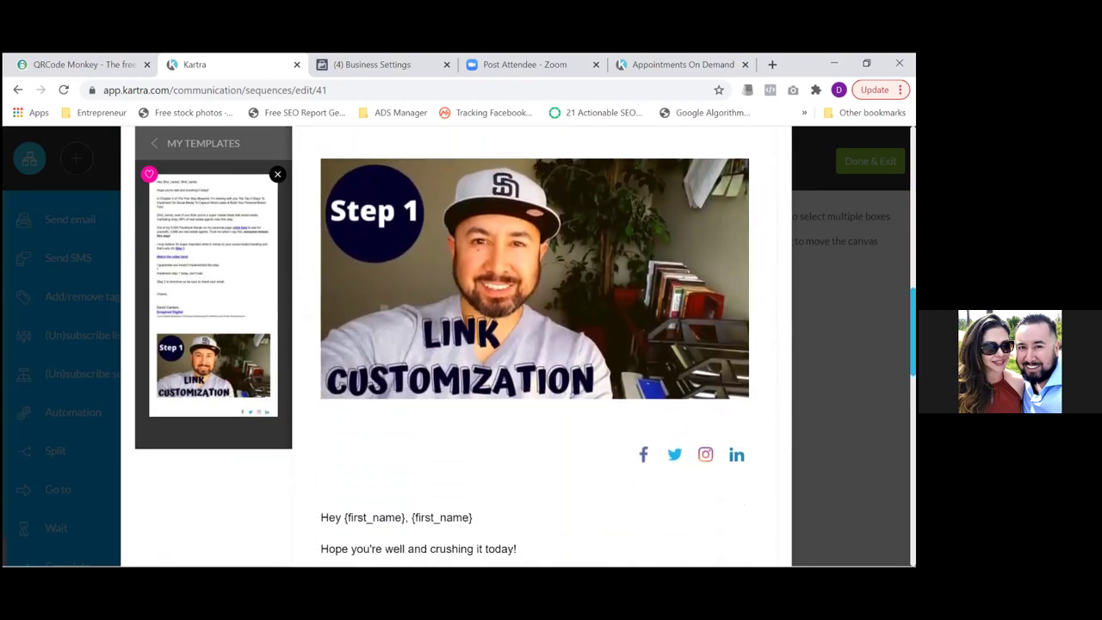
scroll(534, 344, "down", 10)
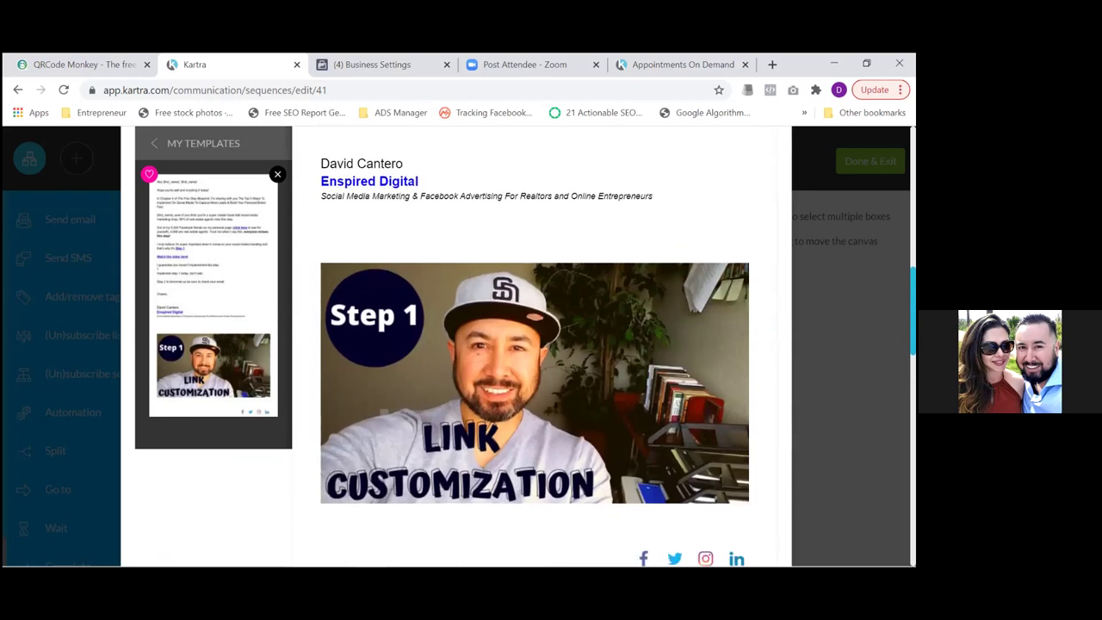
scroll(533, 344, "up", 1)
scroll(533, 344, "down", 1)
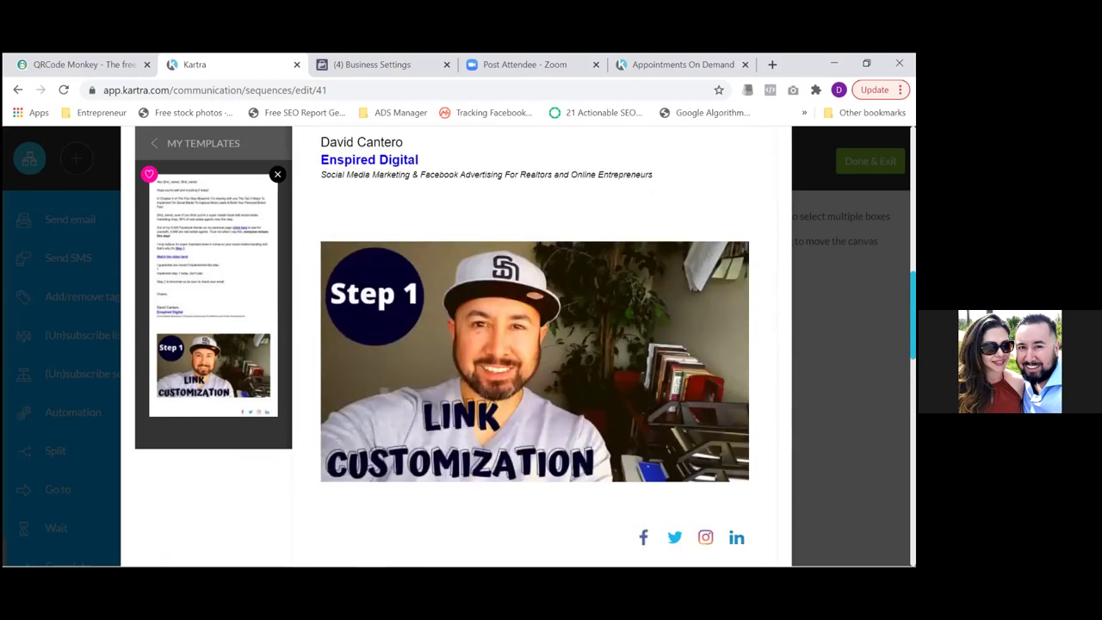
scroll(533, 345, "down", 8)
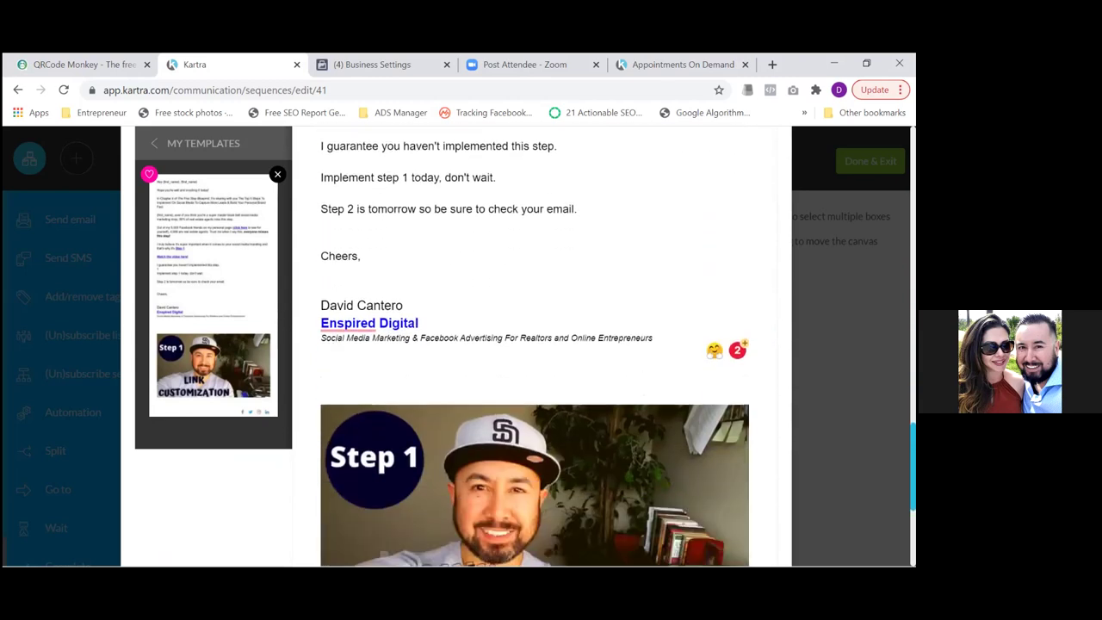
scroll(533, 344, "down", 4)
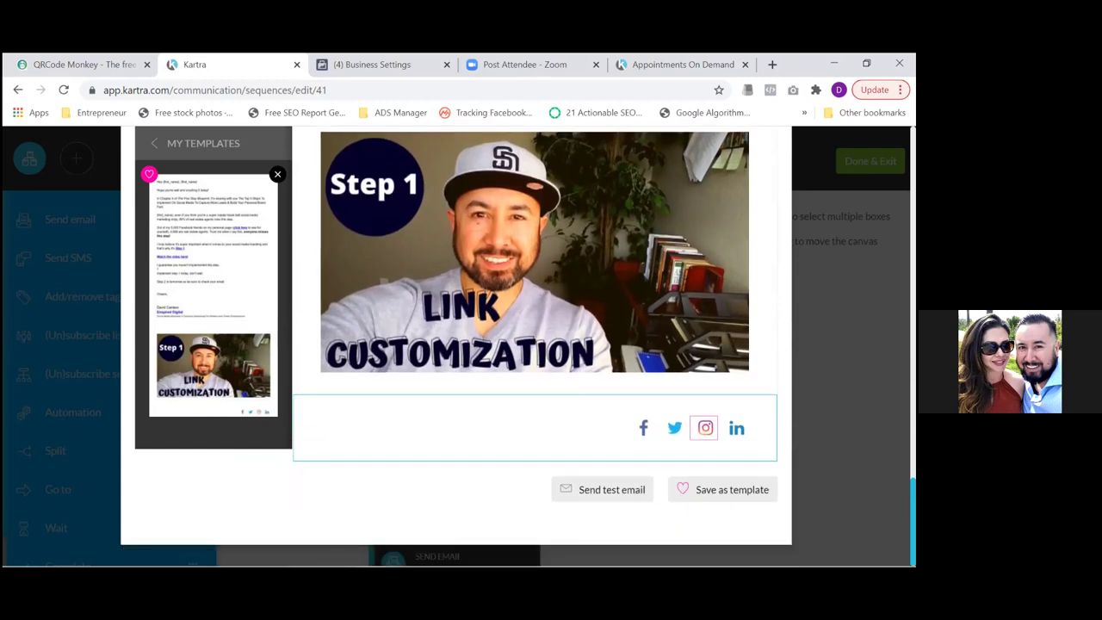
scroll(534, 344, "up", 6)
scroll(534, 344, "up", 6)
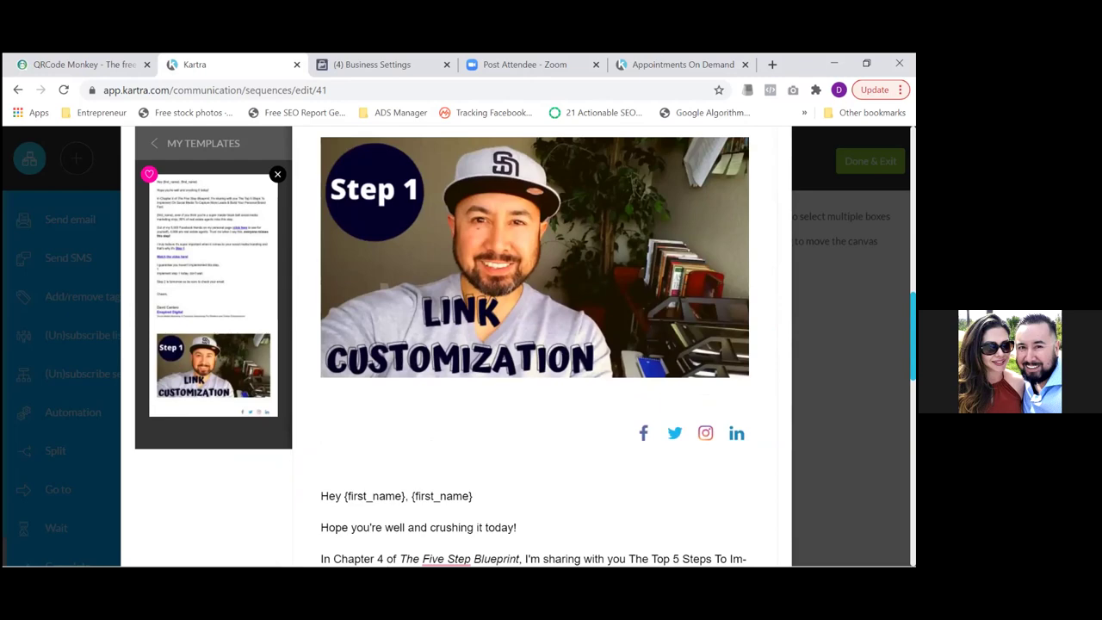
- Delete the duplicate text, Step 1 image and social icons blocks from the lower part of the email
scroll(534, 344, "down", 6)
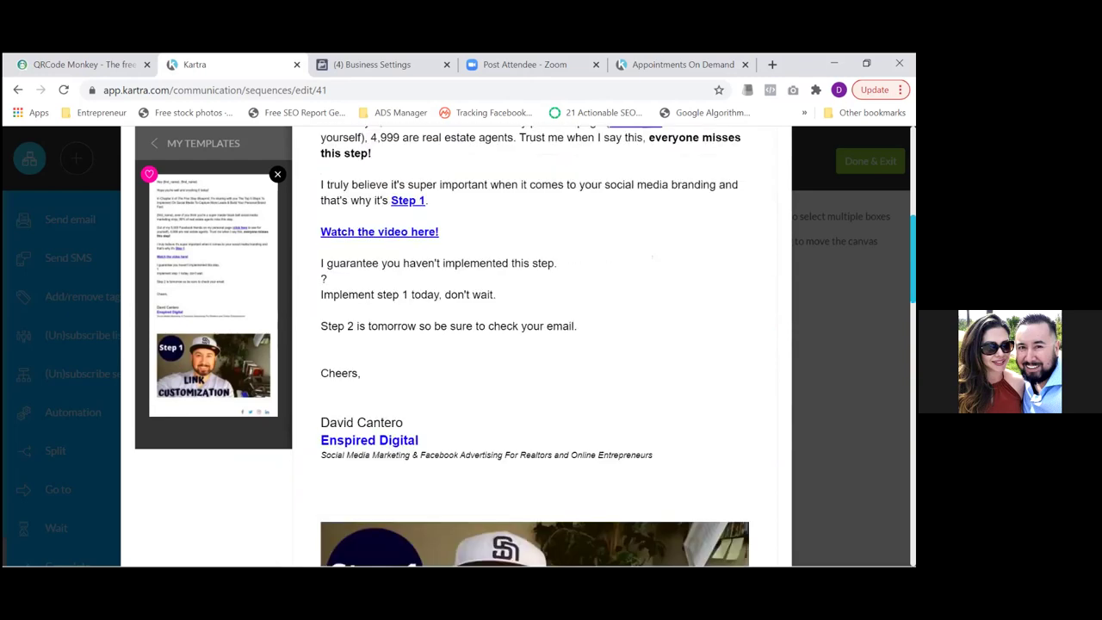
scroll(533, 344, "up", 5)
scroll(533, 344, "down", 1)
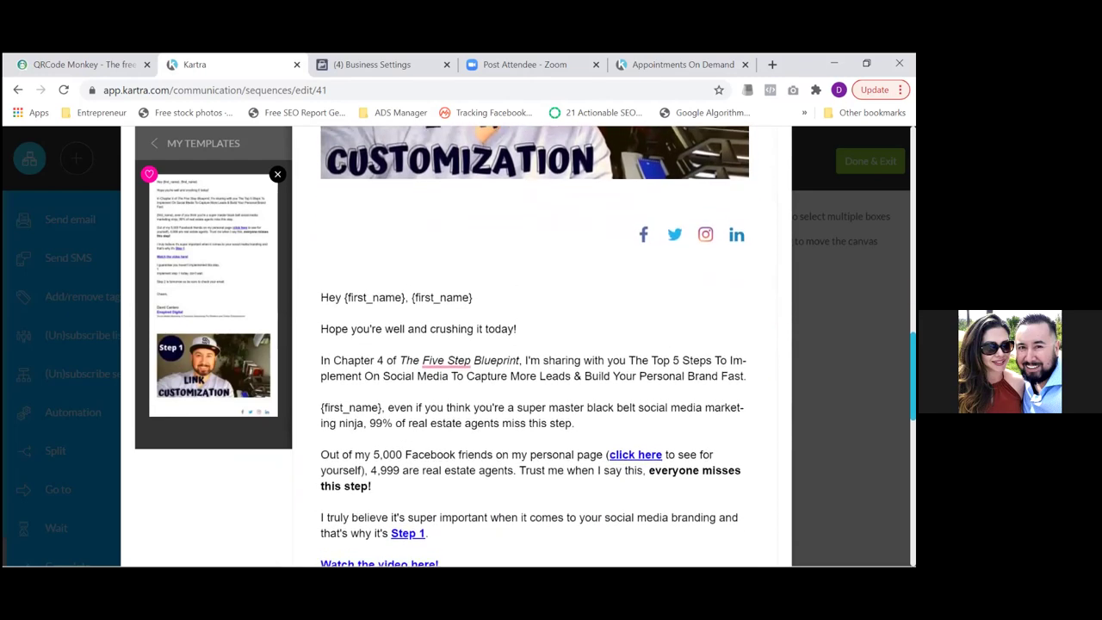
scroll(533, 345, "down", 1)
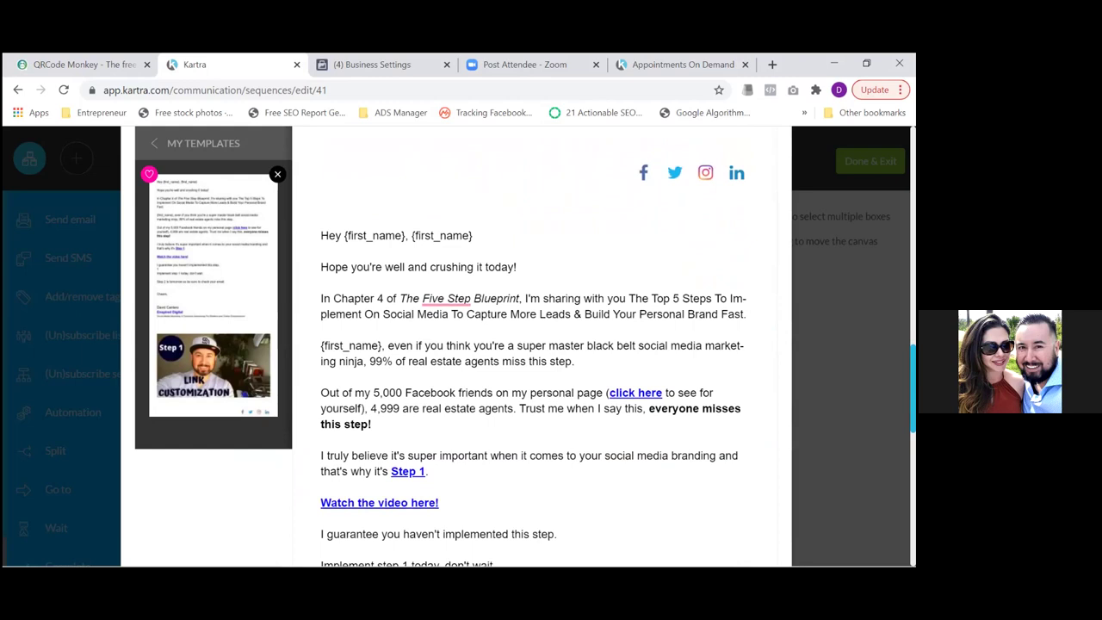
mouse_move(580, 256)
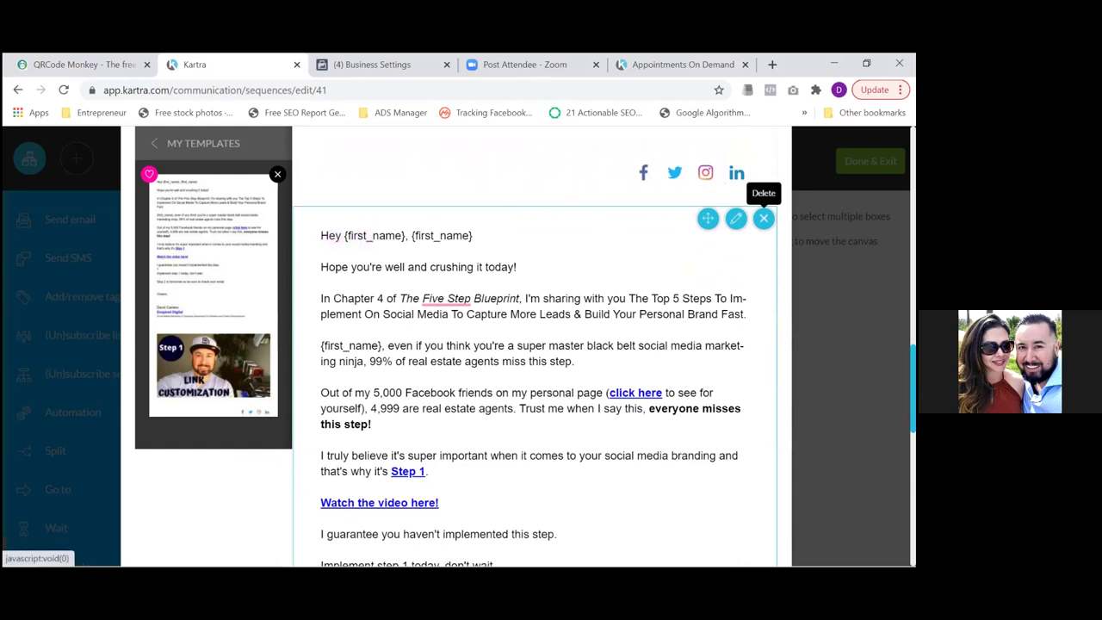
left_click(763, 218)
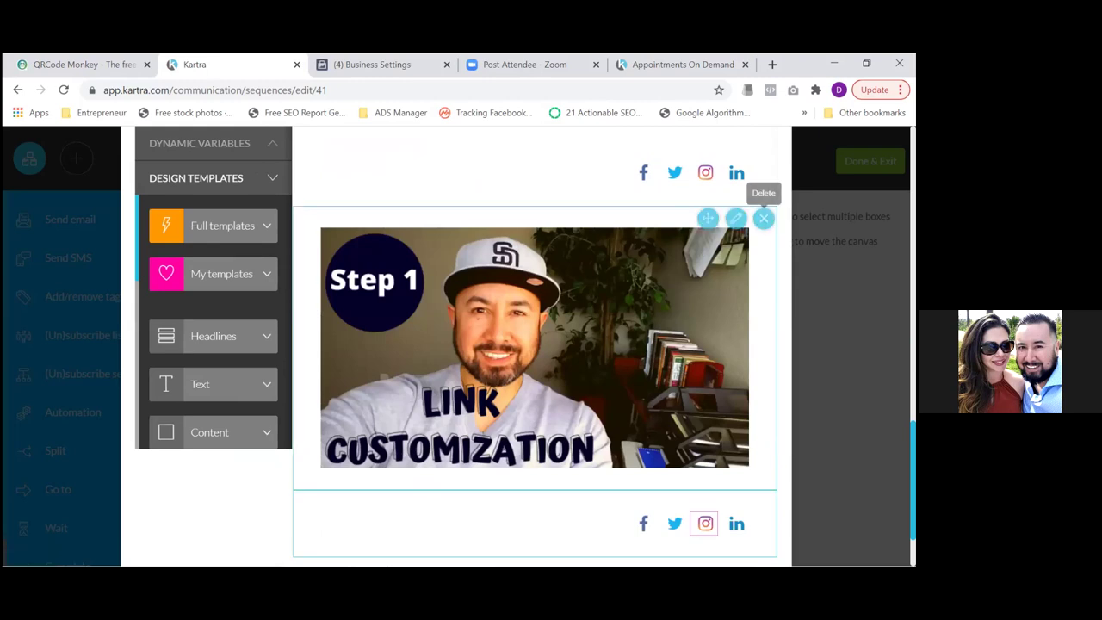
scroll(765, 216, "down", 2)
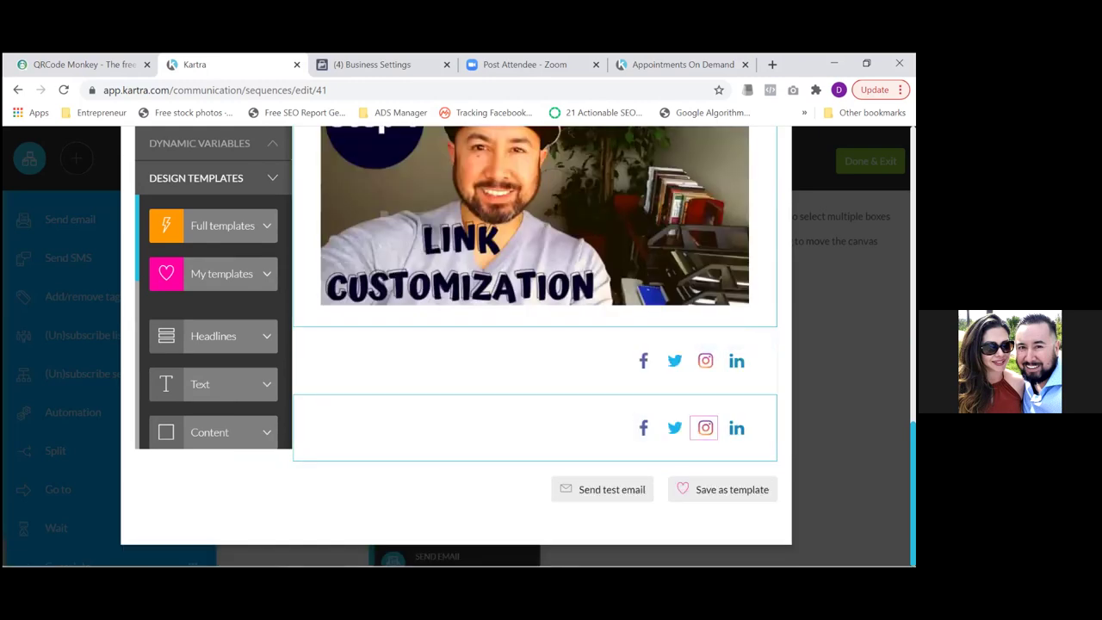
left_click(764, 336)
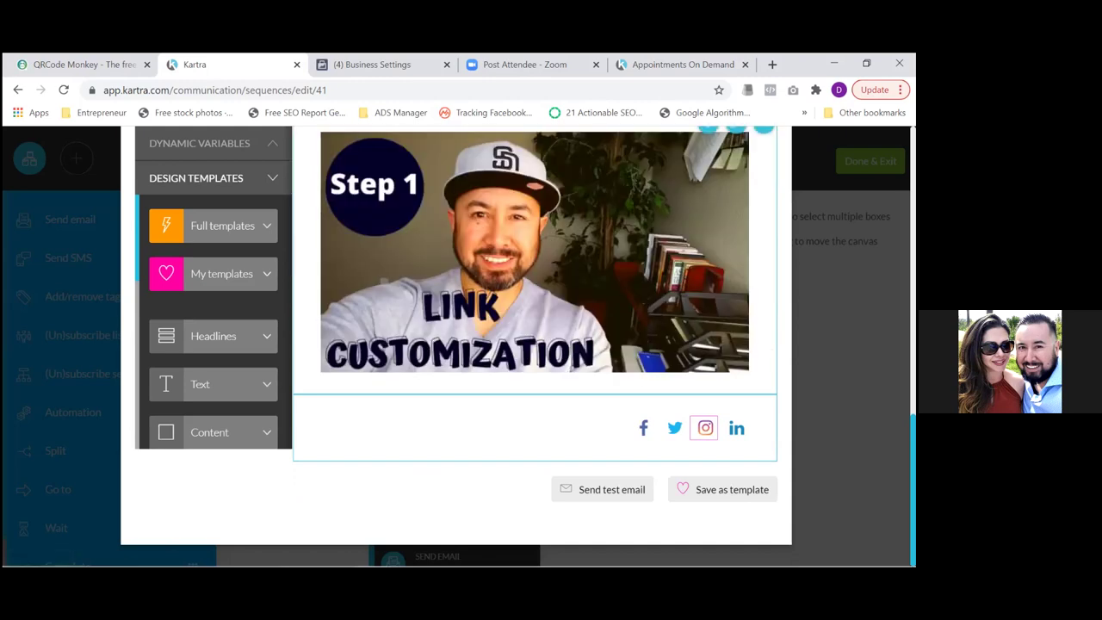
- Add a single-column text block at the start of the email, followed by a checkmark list block above the greeting
scroll(533, 344, "up", 7)
scroll(116, 326, "up", 4)
scroll(116, 325, "down", 6)
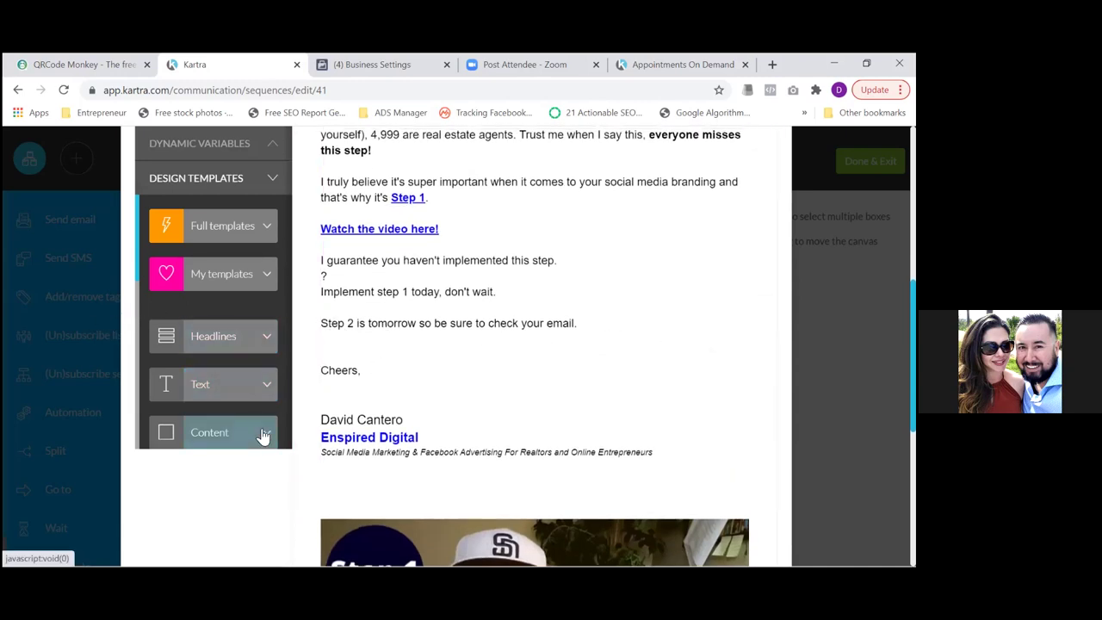
left_click(263, 386)
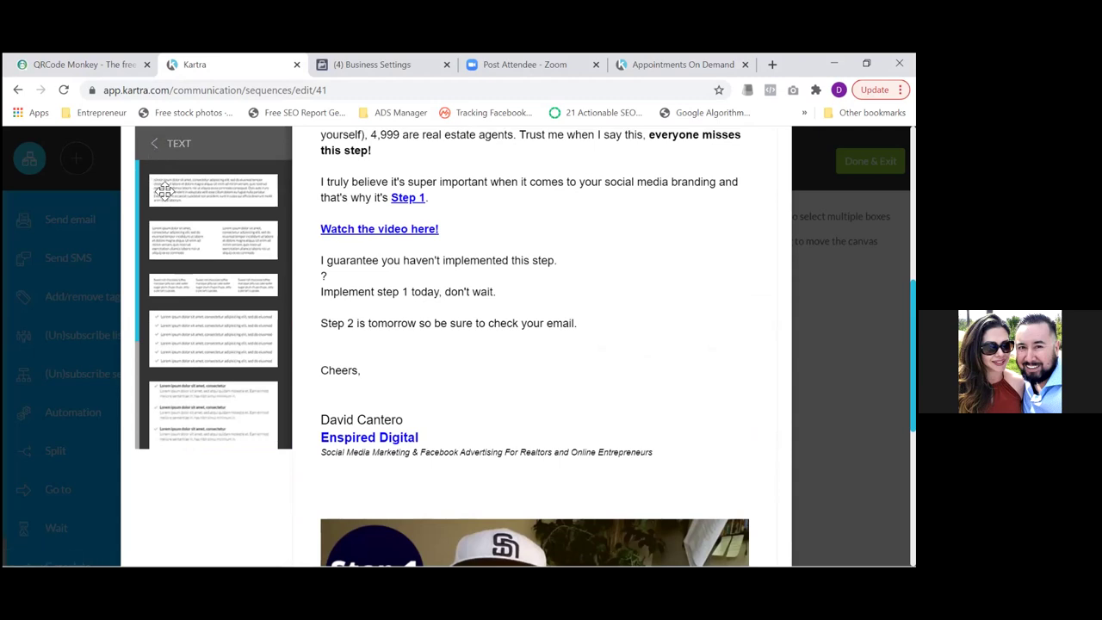
left_click_drag(250, 192, 308, 201)
left_click_drag(209, 191, 507, 305)
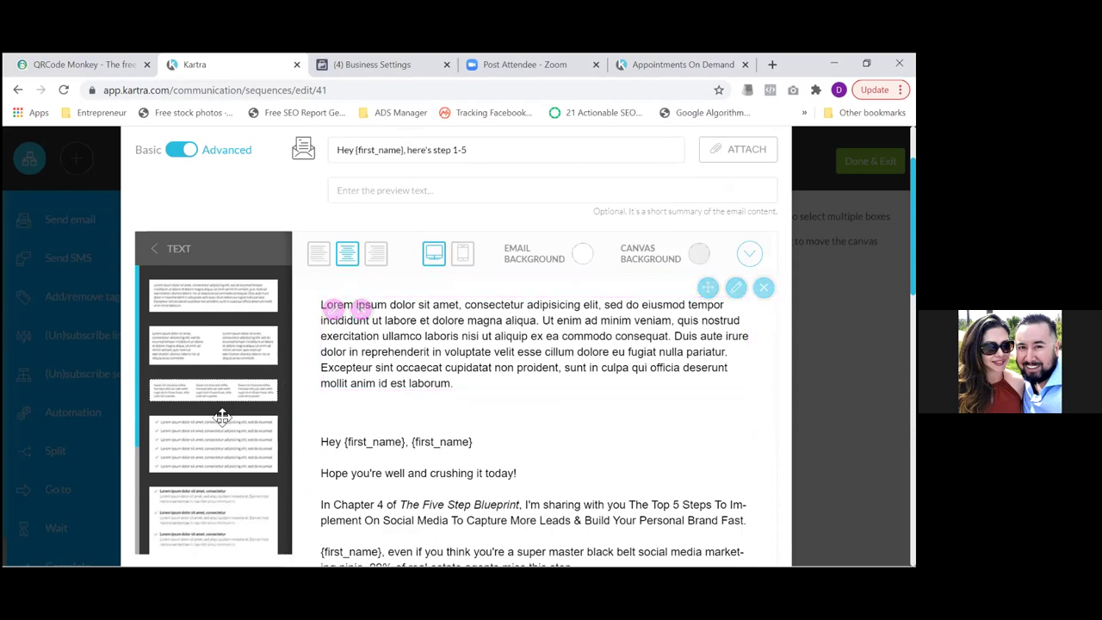
left_click_drag(216, 443, 480, 489)
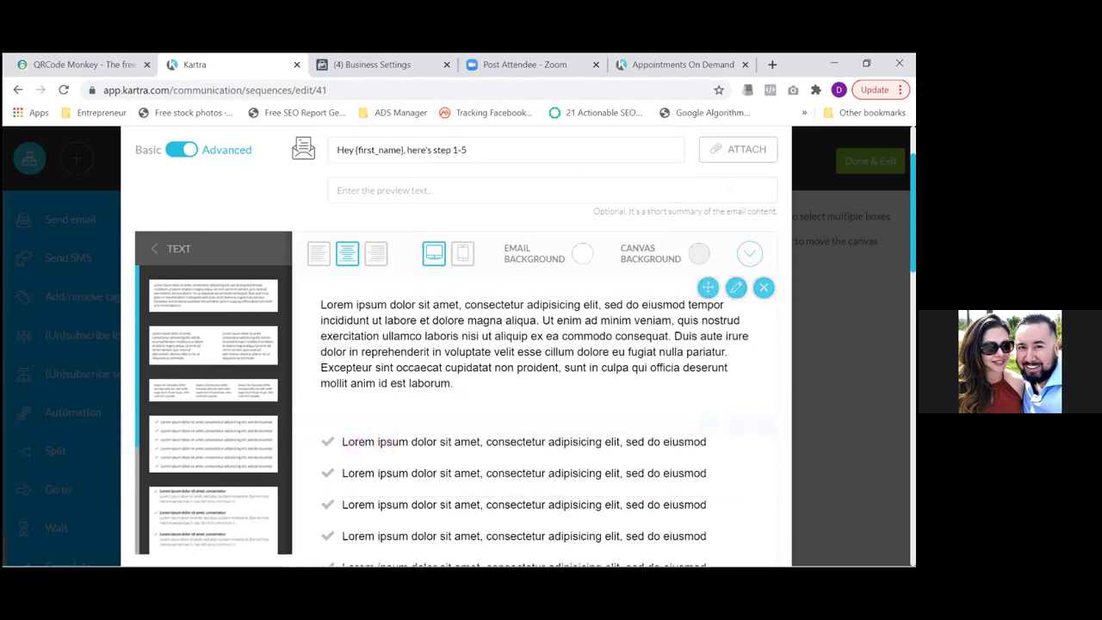
- Insert a single image placeholder block between the email signature and the Step 1 Link Customization picture
scroll(292, 376, "down", 5)
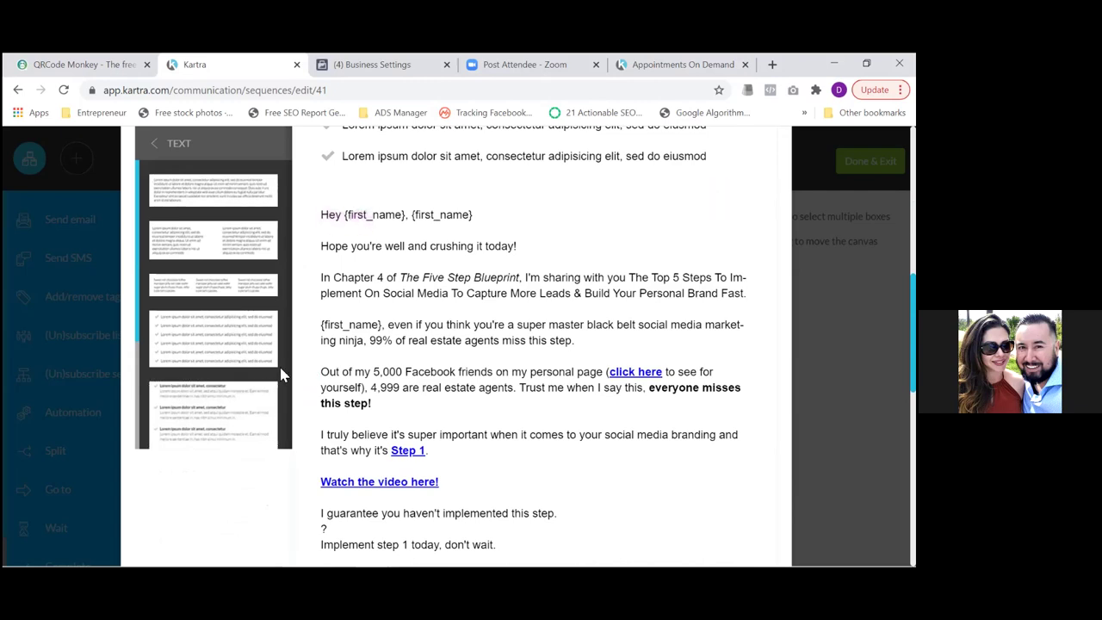
scroll(280, 375, "down", 3)
scroll(281, 375, "down", 2)
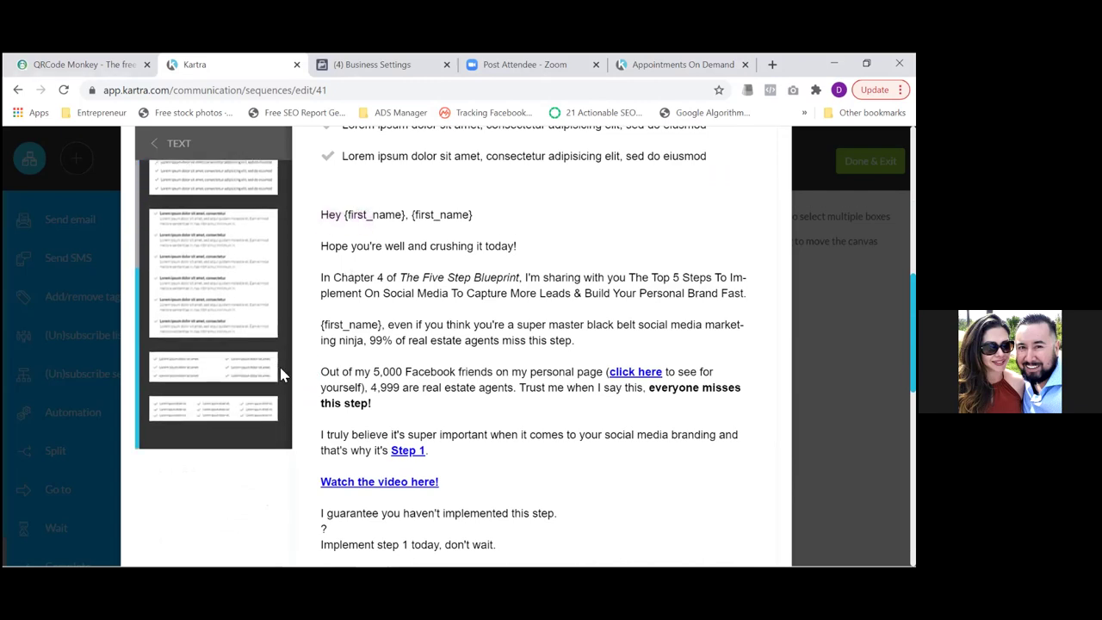
left_click(152, 147)
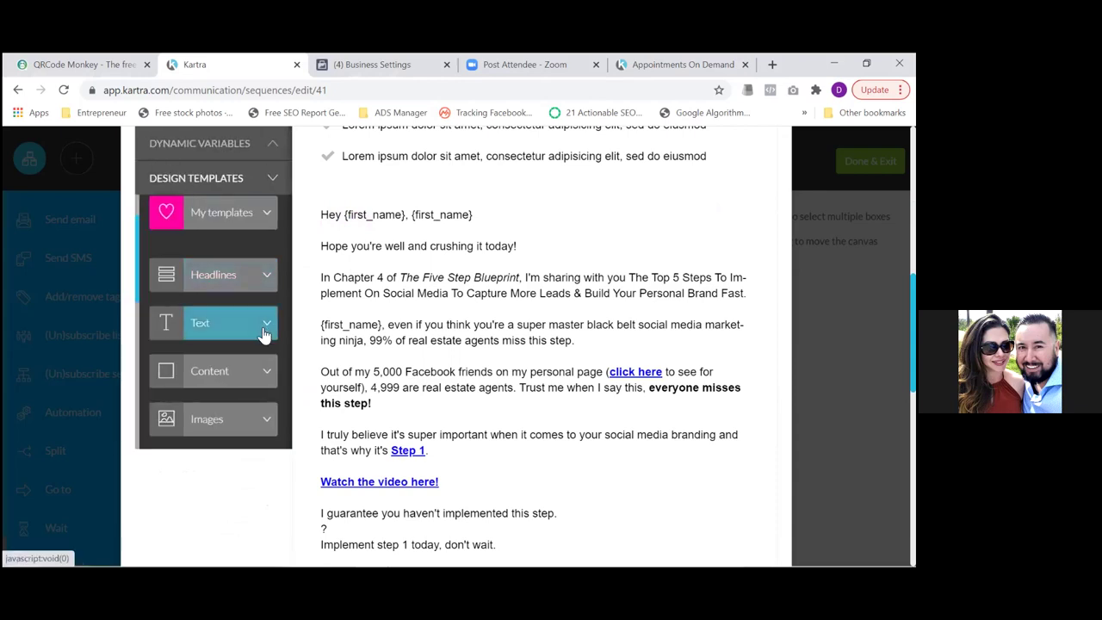
scroll(302, 333, "down", 5)
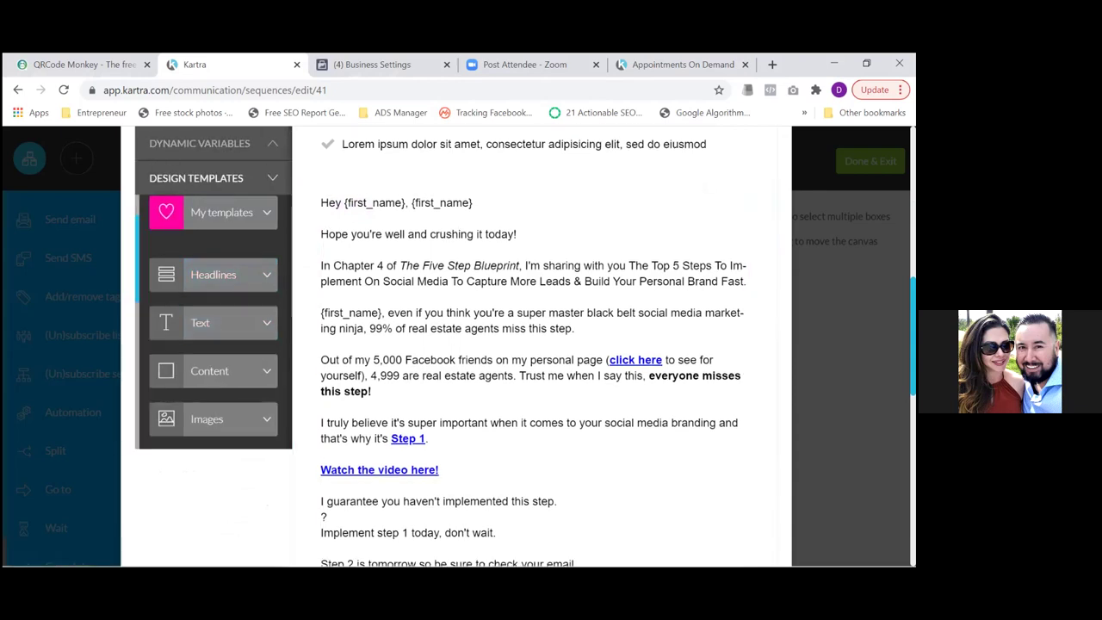
double_click(288, 362)
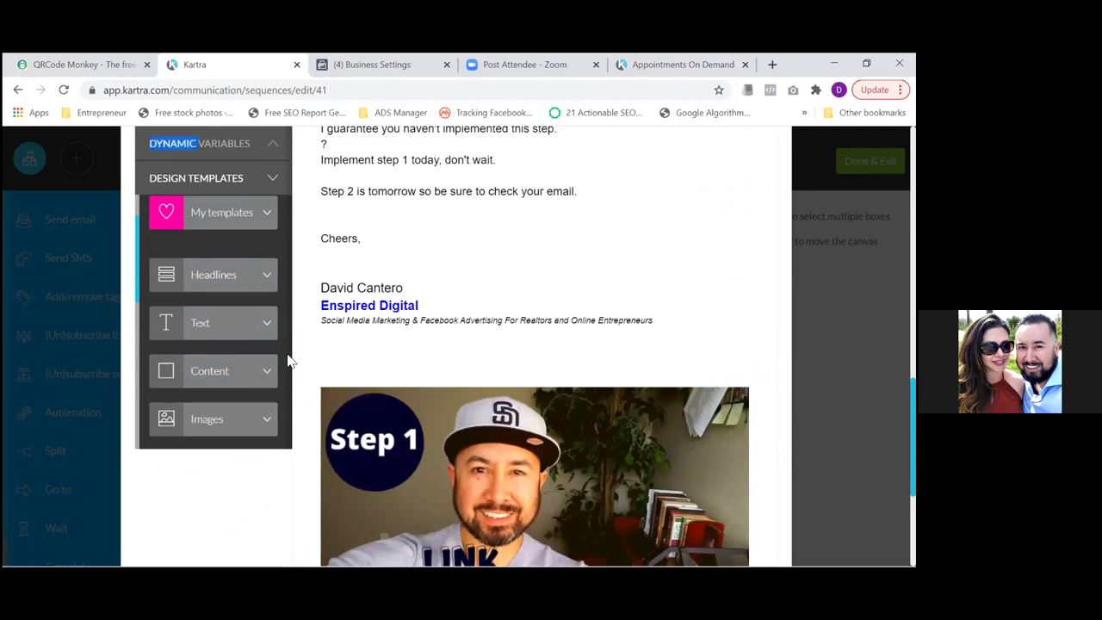
scroll(289, 362, "down", 1)
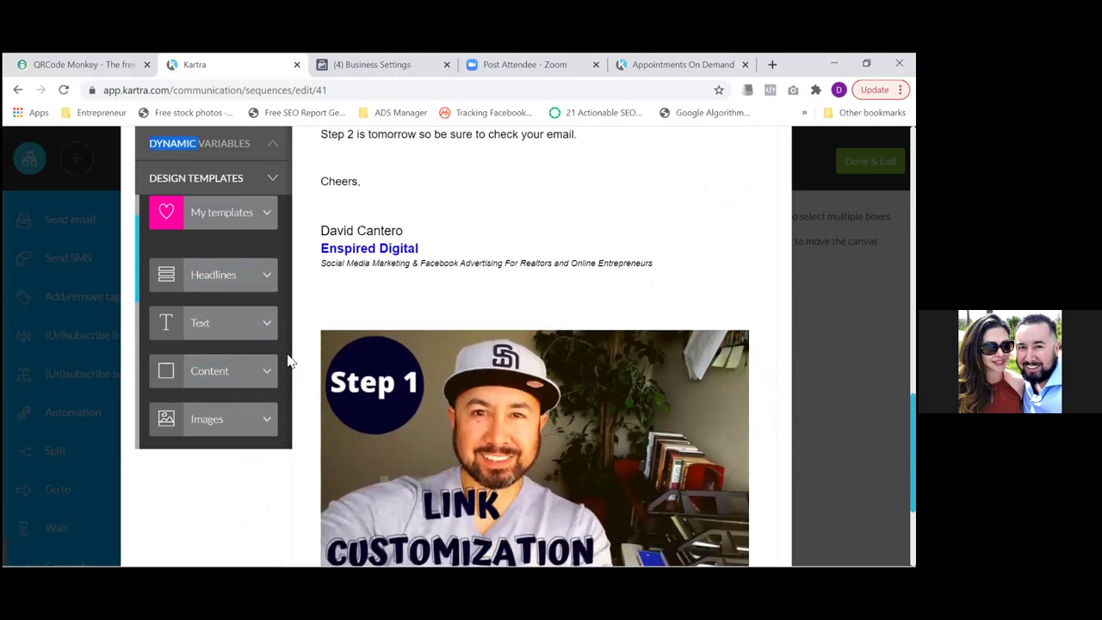
left_click(270, 419)
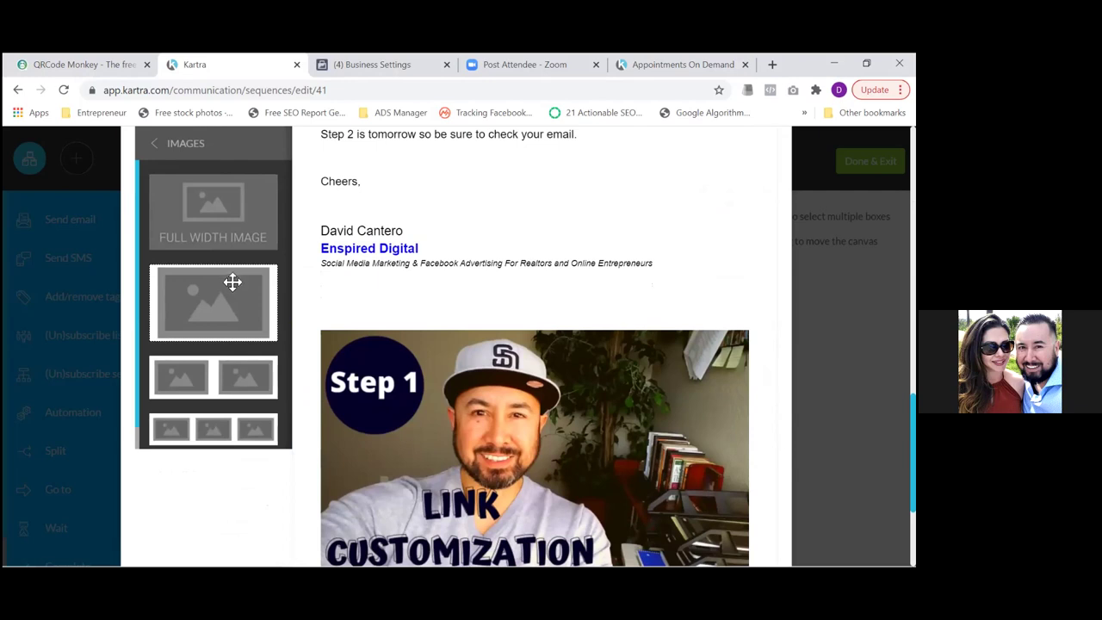
left_click_drag(236, 295, 472, 438)
left_click_drag(212, 285, 488, 484)
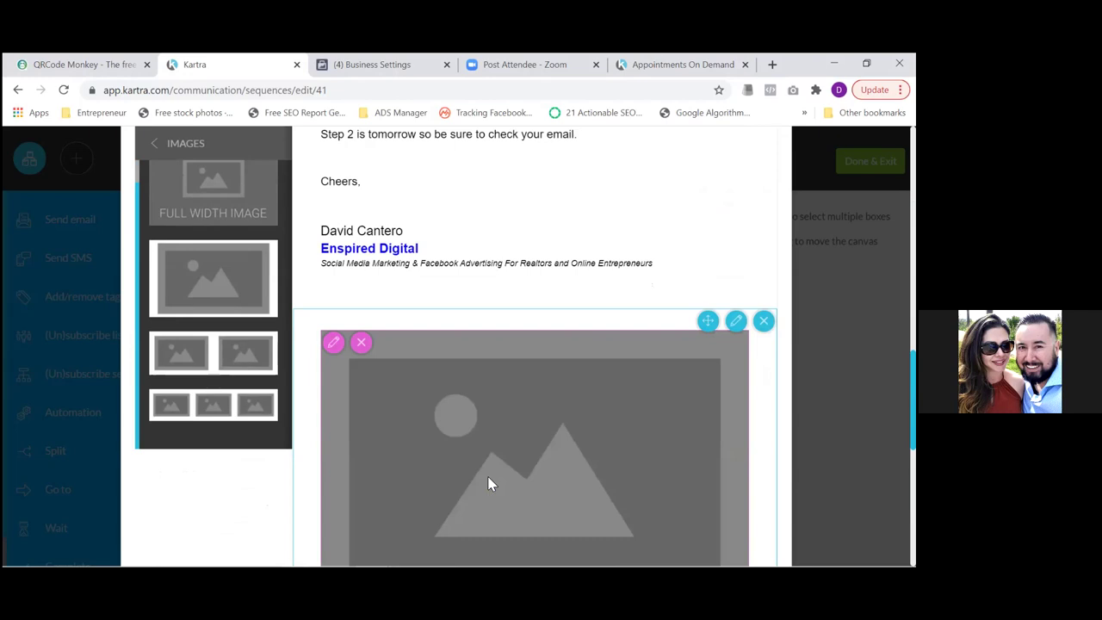
- Save the edited "Here's step 1-5" email and close its settings to return to the sequence canvas
scroll(533, 344, "up", 10)
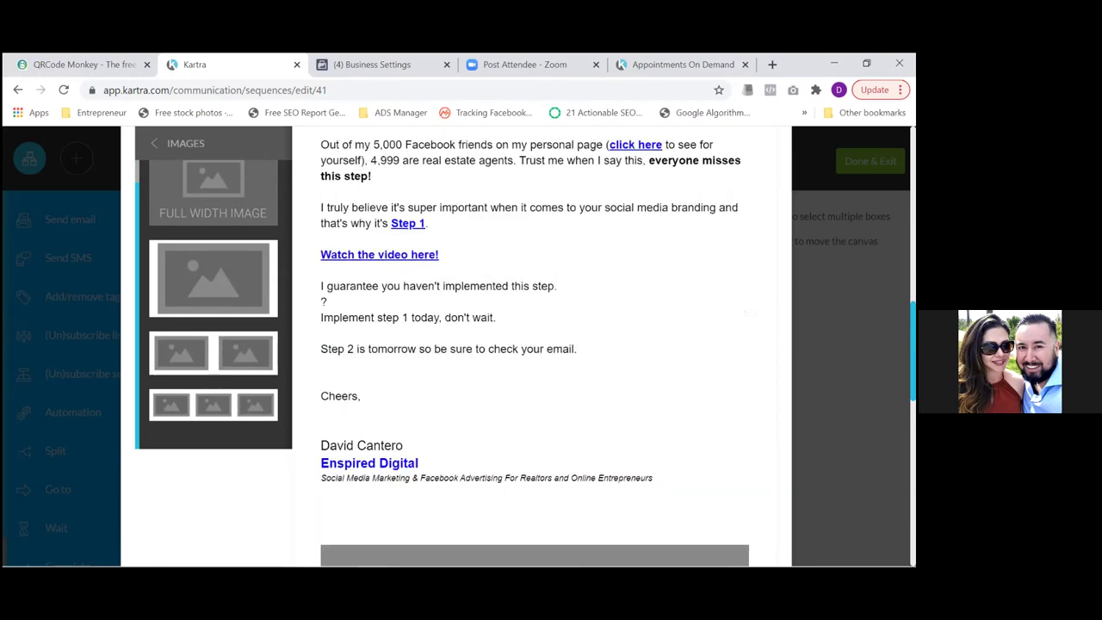
scroll(533, 345, "up", 5)
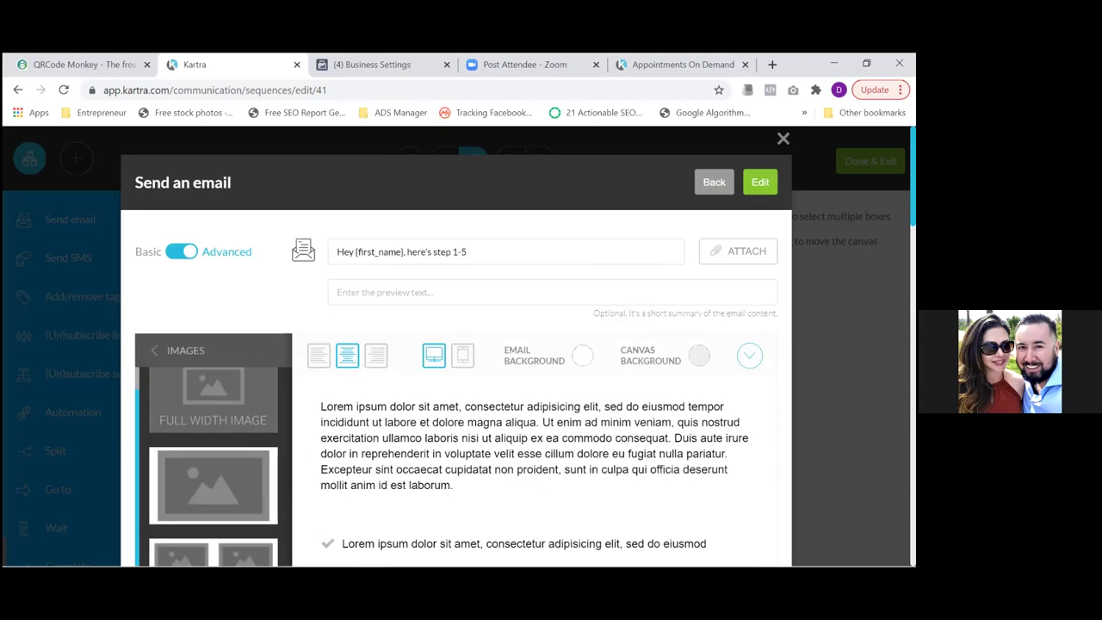
left_click(760, 181)
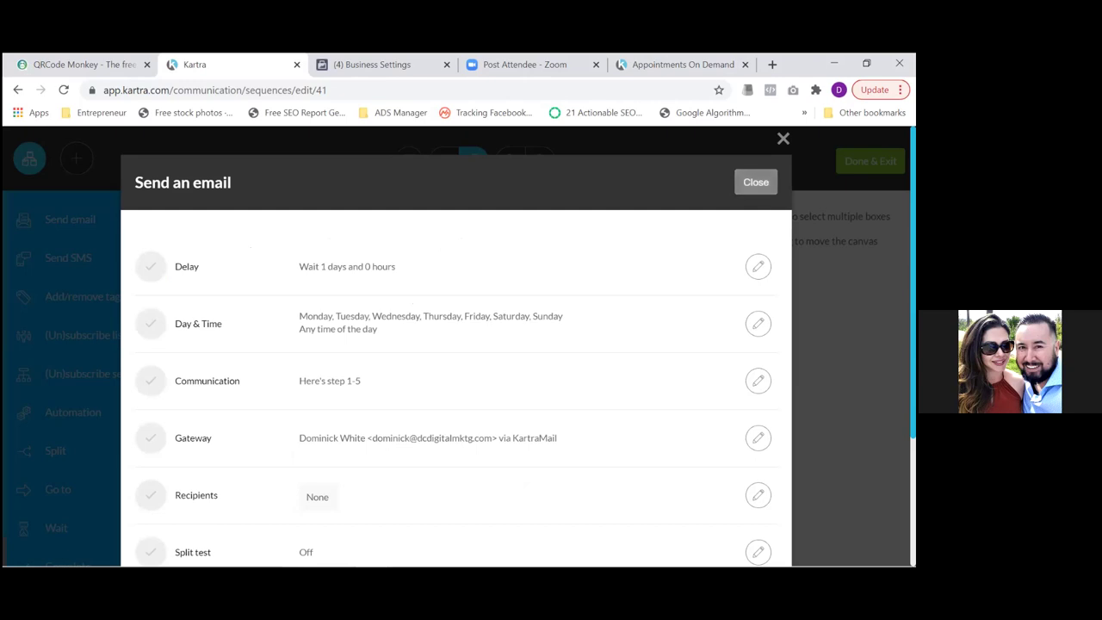
left_click(756, 182)
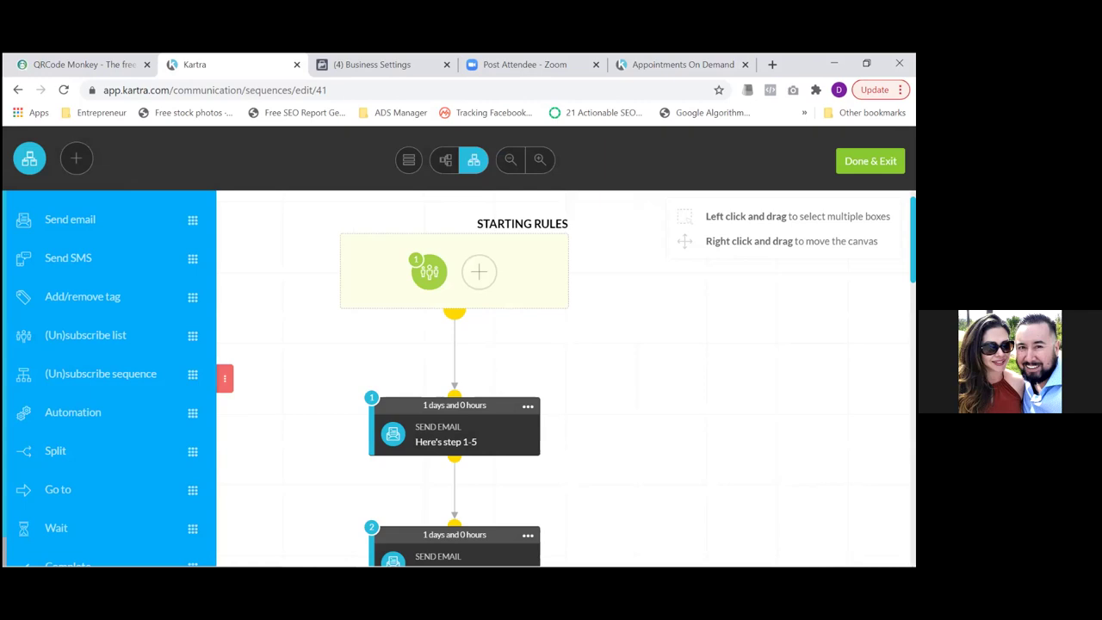
- Examine the chain of emails in the sequence, including their order and the delay set on each one
scroll(565, 379, "down", 2)
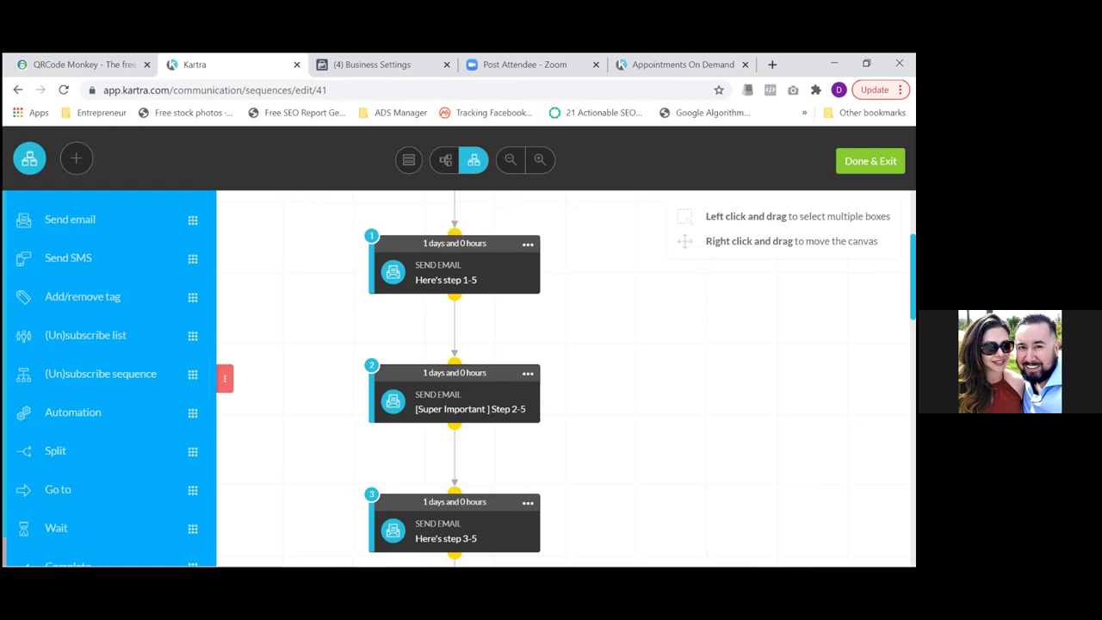
scroll(454, 378, "down", 20)
scroll(454, 379, "up", 20)
scroll(454, 379, "down", 2)
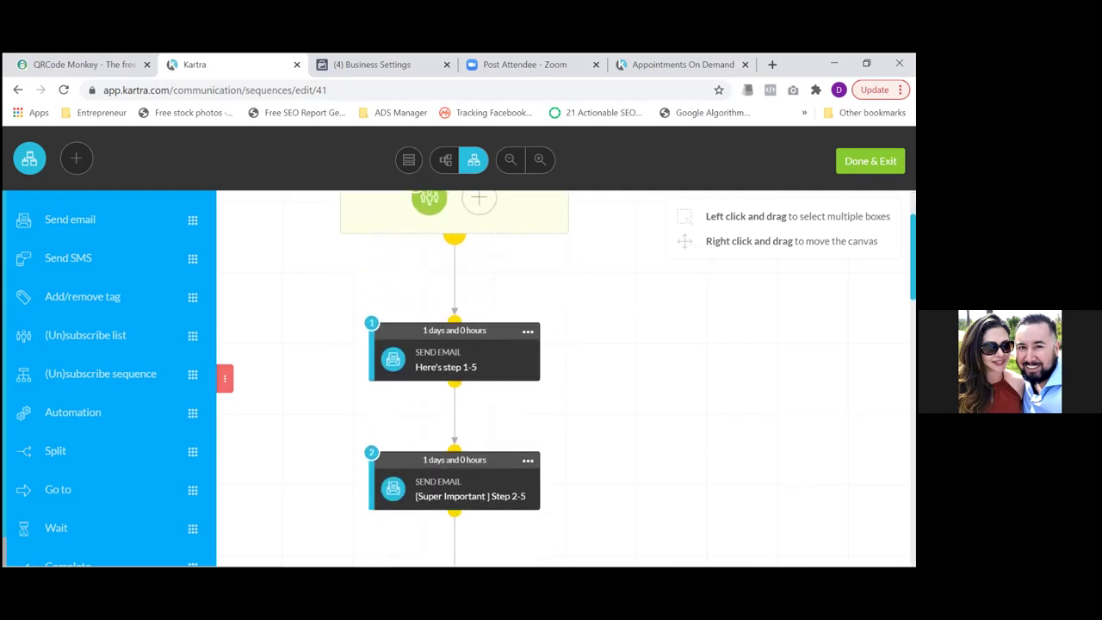
scroll(455, 379, "down", 3)
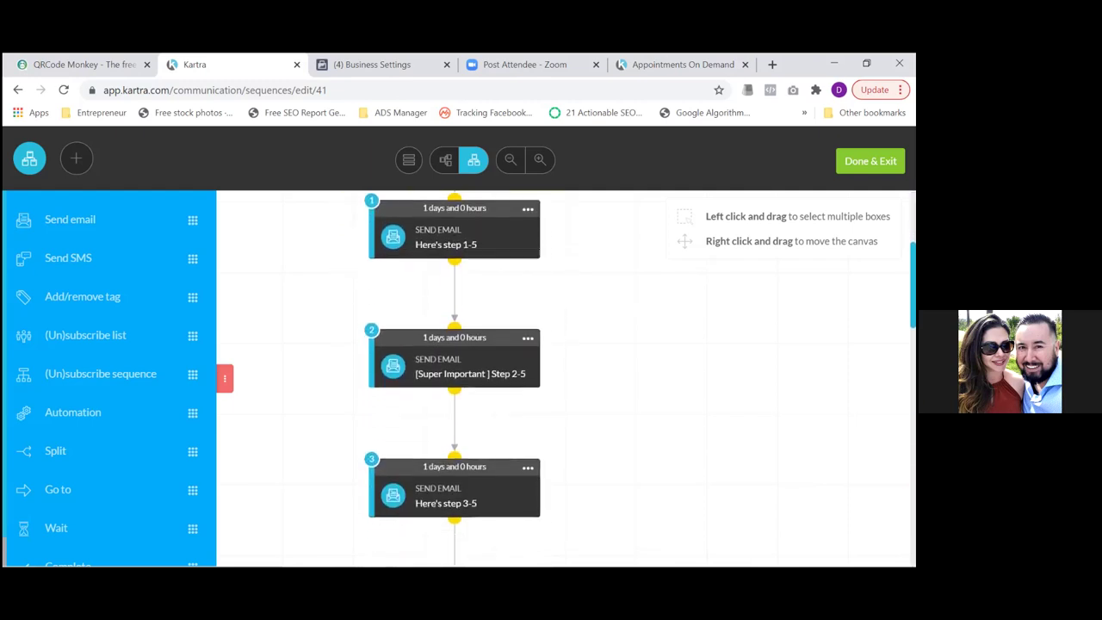
scroll(454, 379, "down", 1)
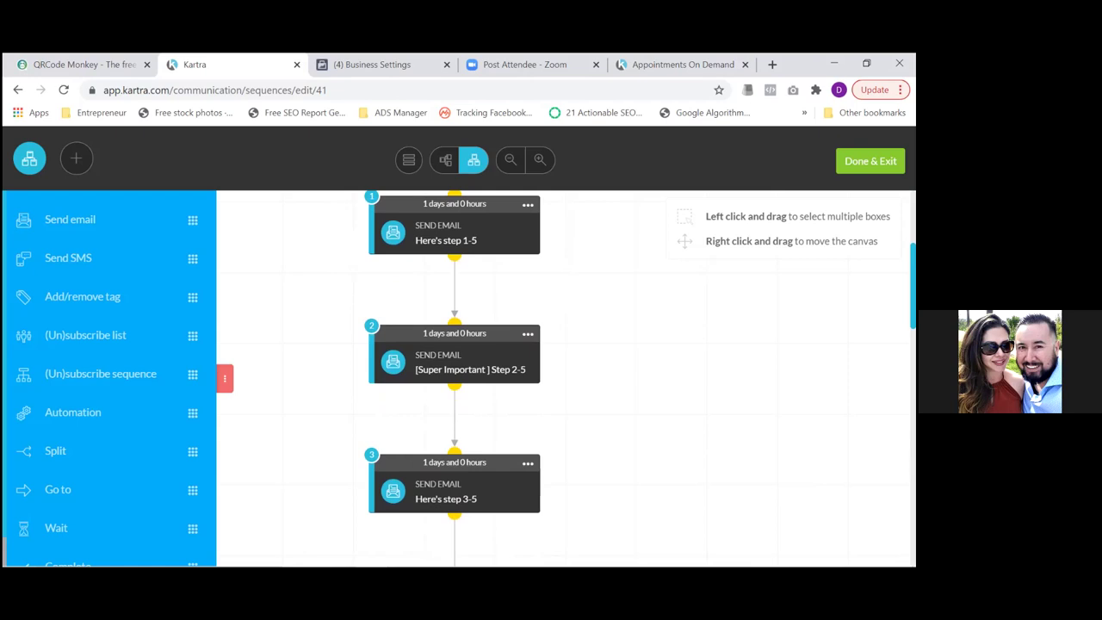
scroll(454, 379, "down", 1)
scroll(455, 378, "up", 2)
scroll(454, 378, "down", 1)
scroll(454, 379, "down", 1)
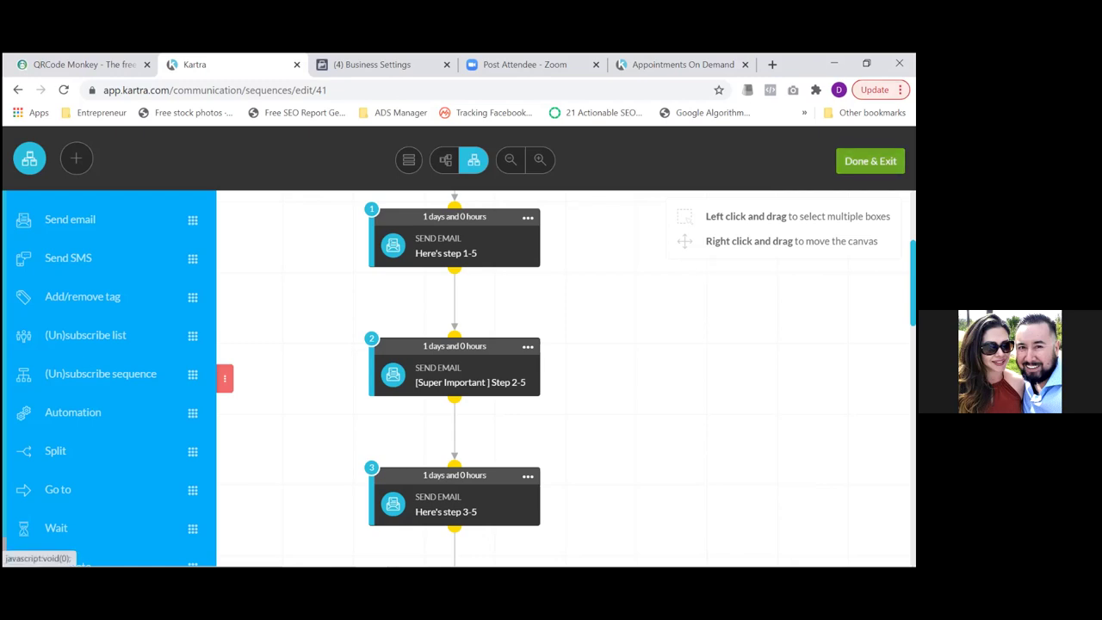
- Finish and exit the sequence editor, and open the Automations page under Communications
left_click(869, 161)
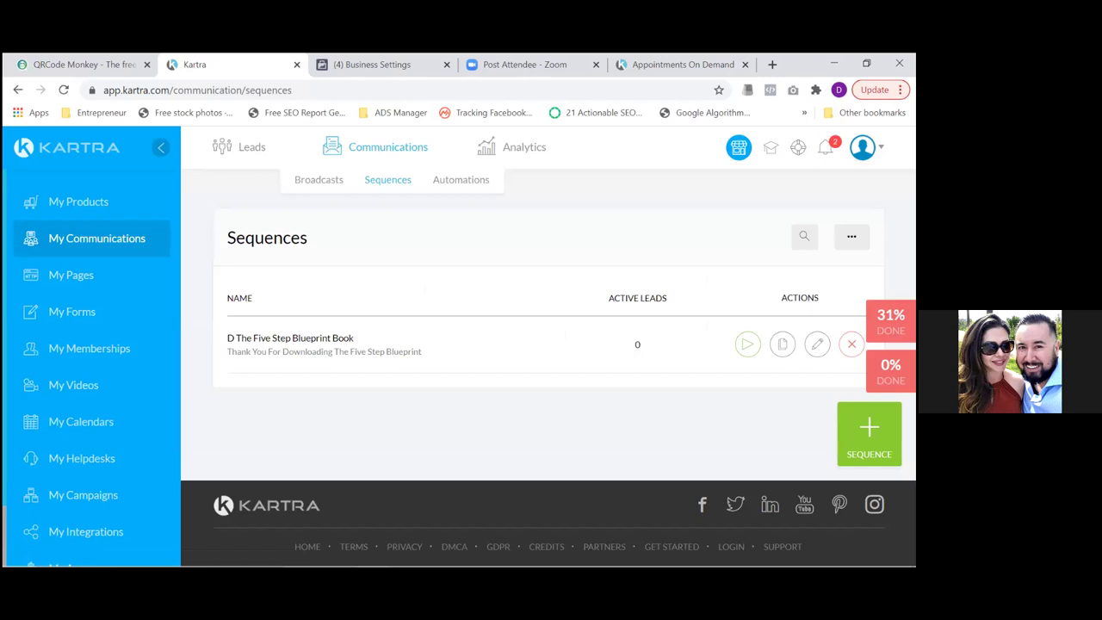
left_click(461, 180)
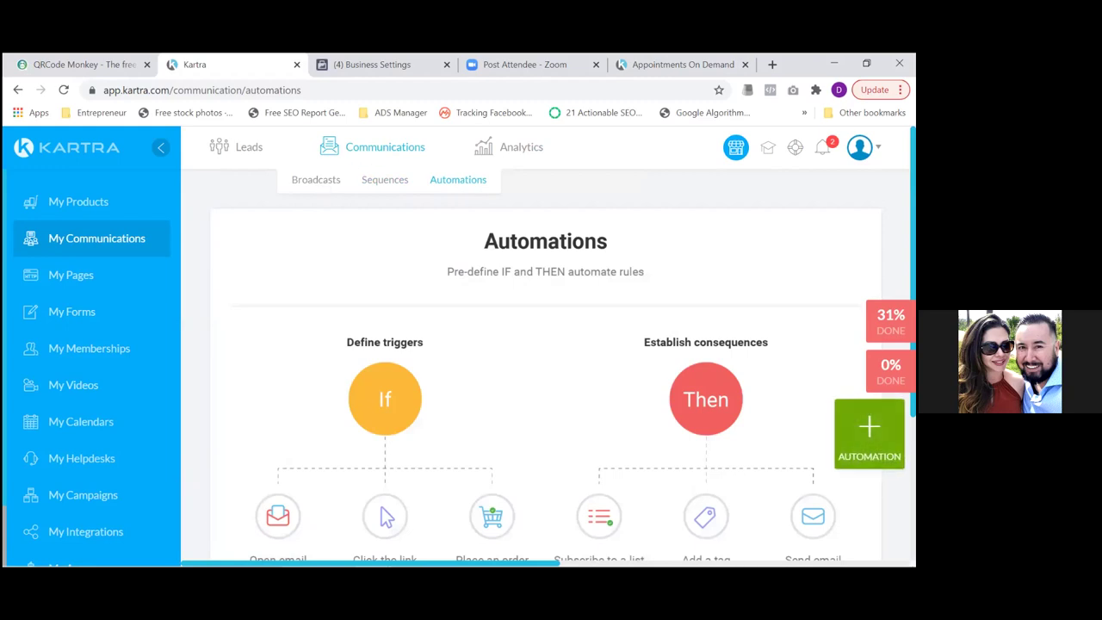
scroll(548, 344, "down", 2)
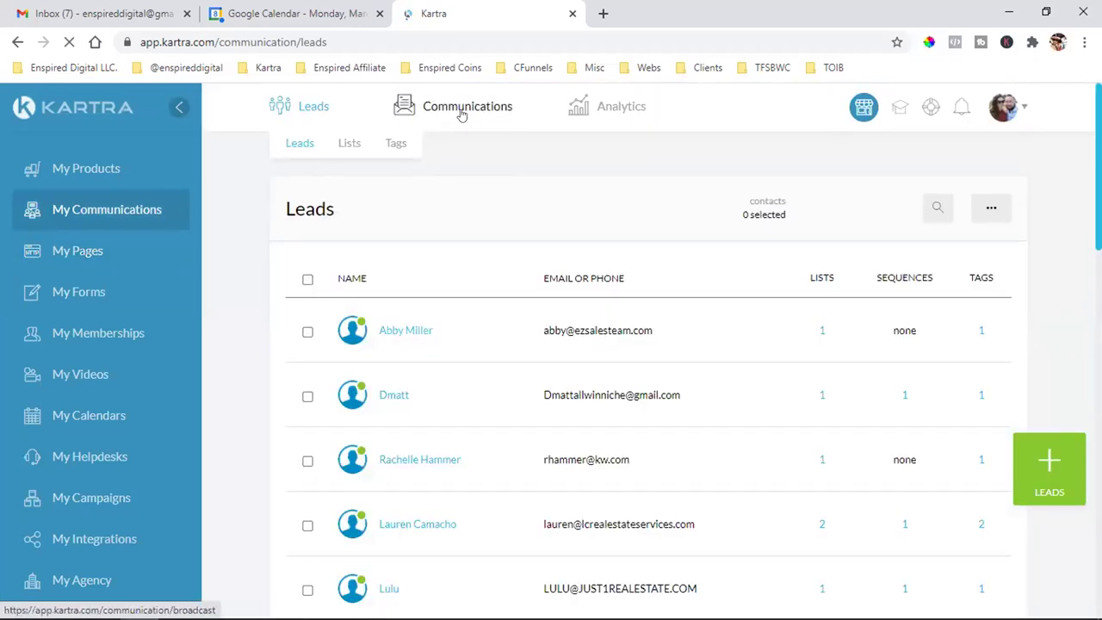
- Open the Automations page in the other Kartra account and highlight the trigger list of the "The Five Step Blueprint Clients" rule
mouse_move(499, 112)
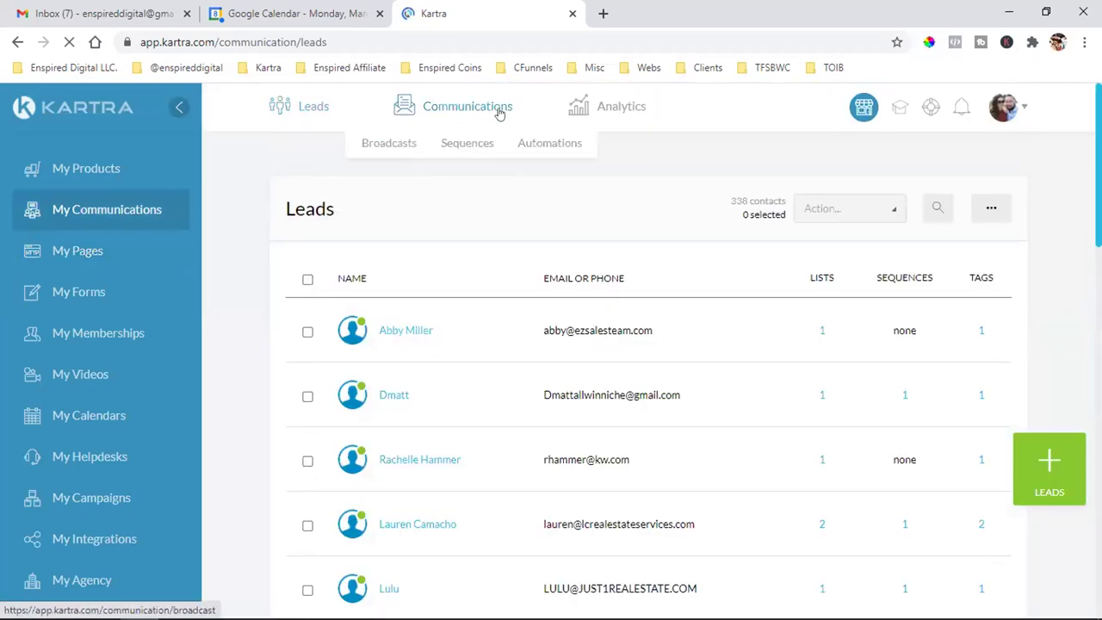
left_click(538, 148)
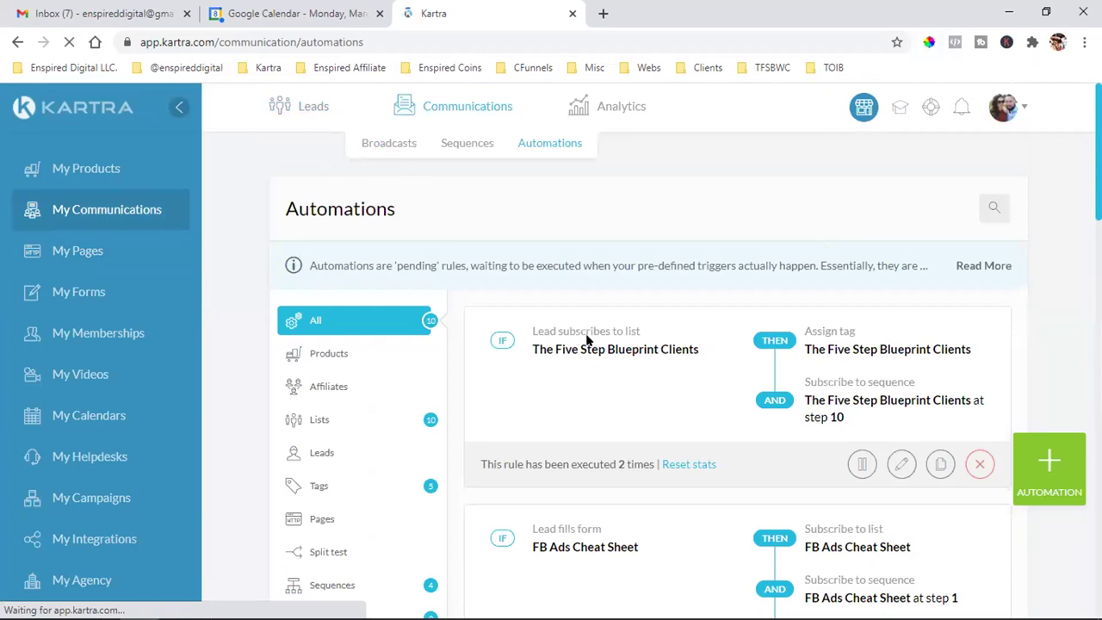
triple_click(611, 344)
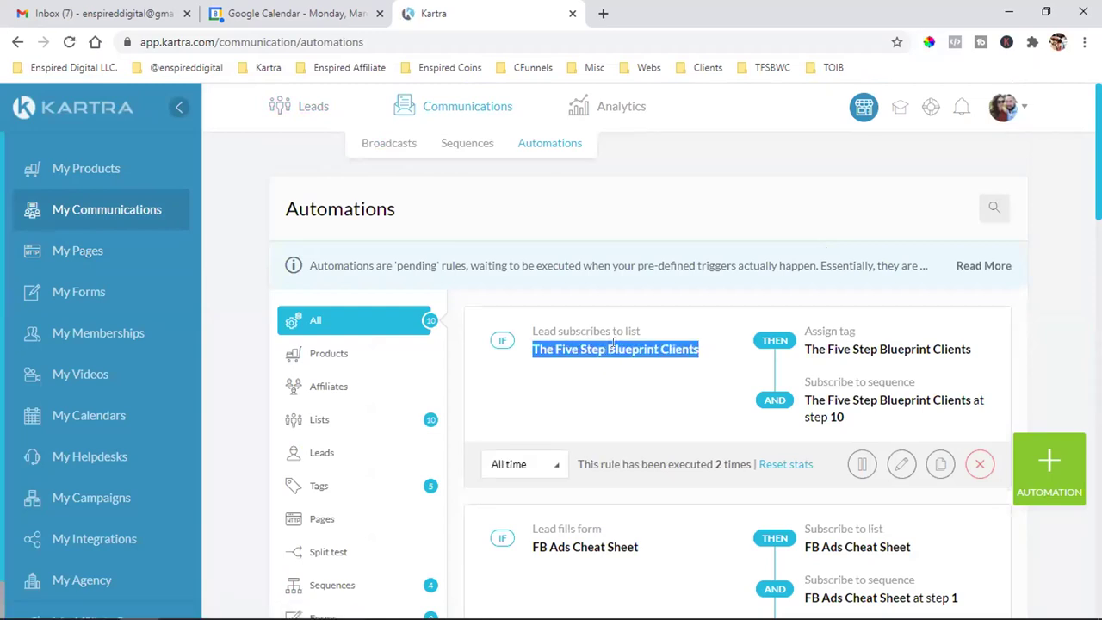
triple_click(612, 345)
triple_click(612, 344)
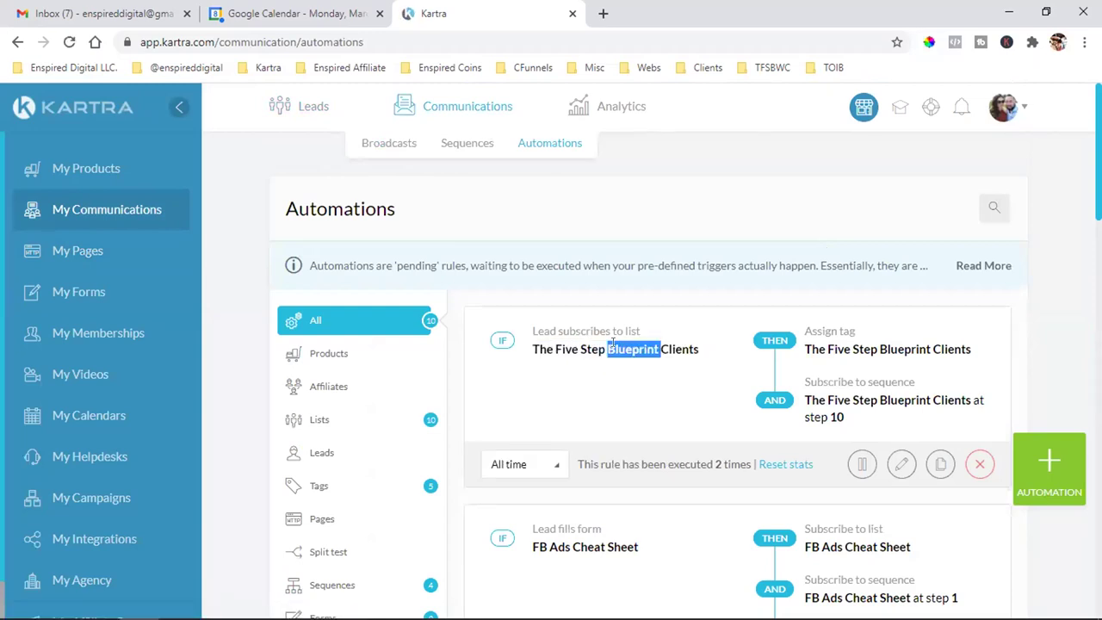
- Highlight the trigger list, assigned tag and subscribed sequence in the first "The Five Step Blueprint Clients" rule
left_click(612, 344)
double_click(612, 344)
triple_click(834, 345)
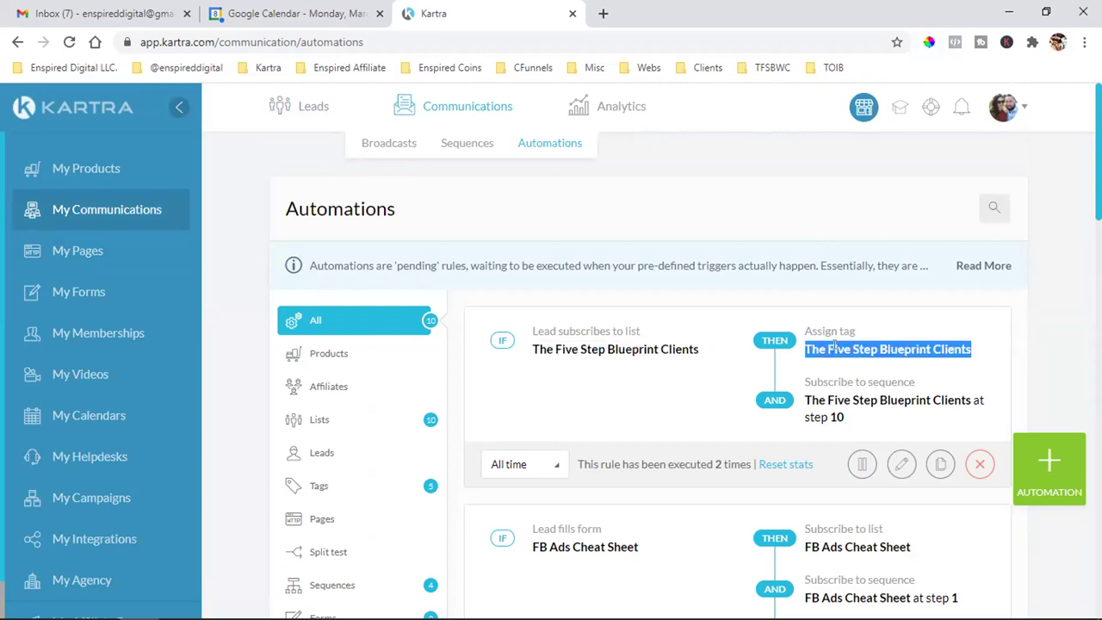
triple_click(835, 398)
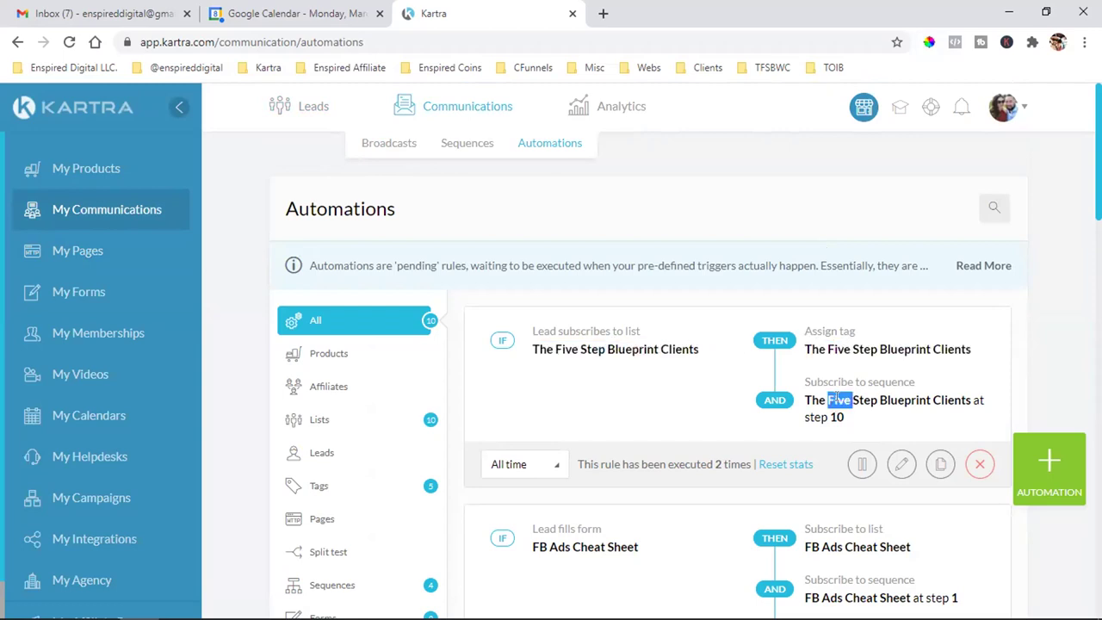
left_click(854, 400)
- Examine the "FB Ads Cheat Sheet" form rule, highlighting its trigger form, subscribed list, sequence and assigned tag
scroll(854, 399, "down", 2)
triple_click(561, 386)
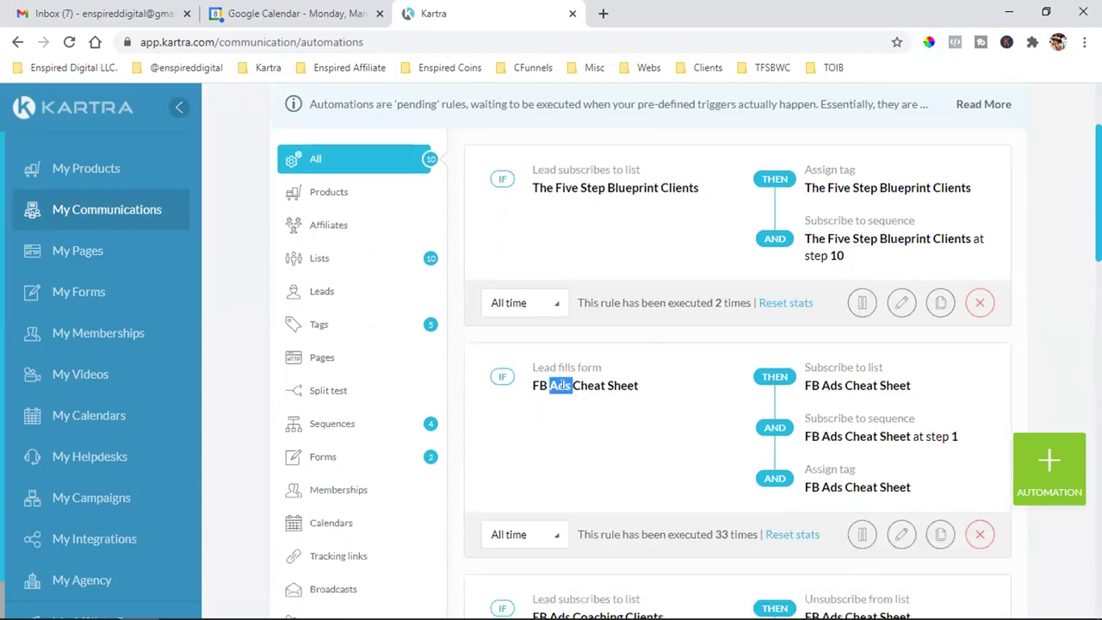
left_click(561, 385)
scroll(603, 353, "down", 2)
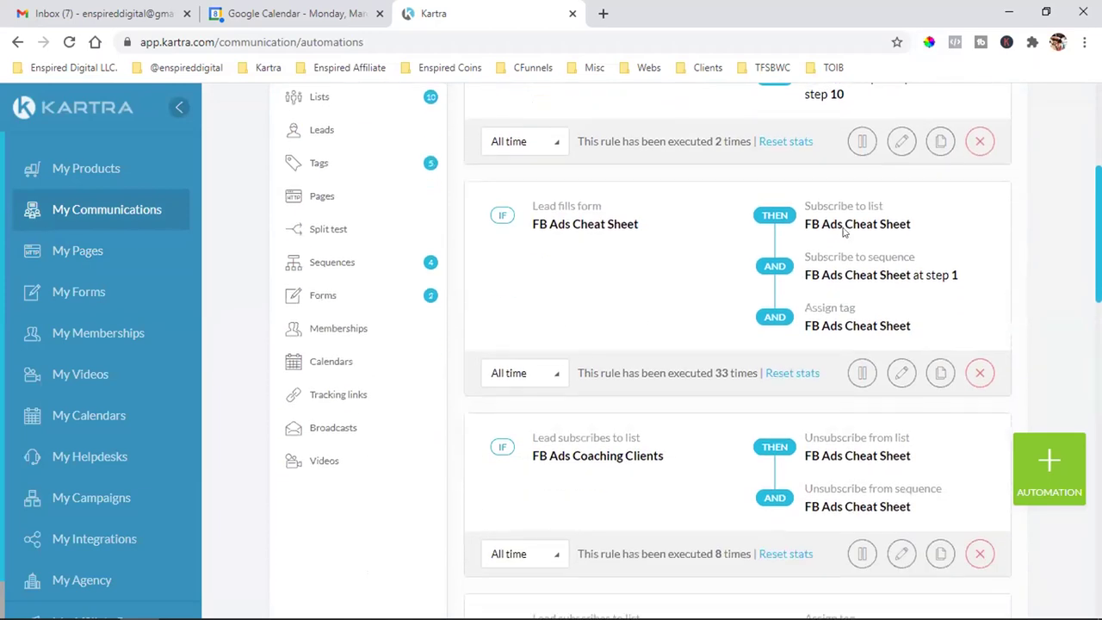
double_click(858, 227)
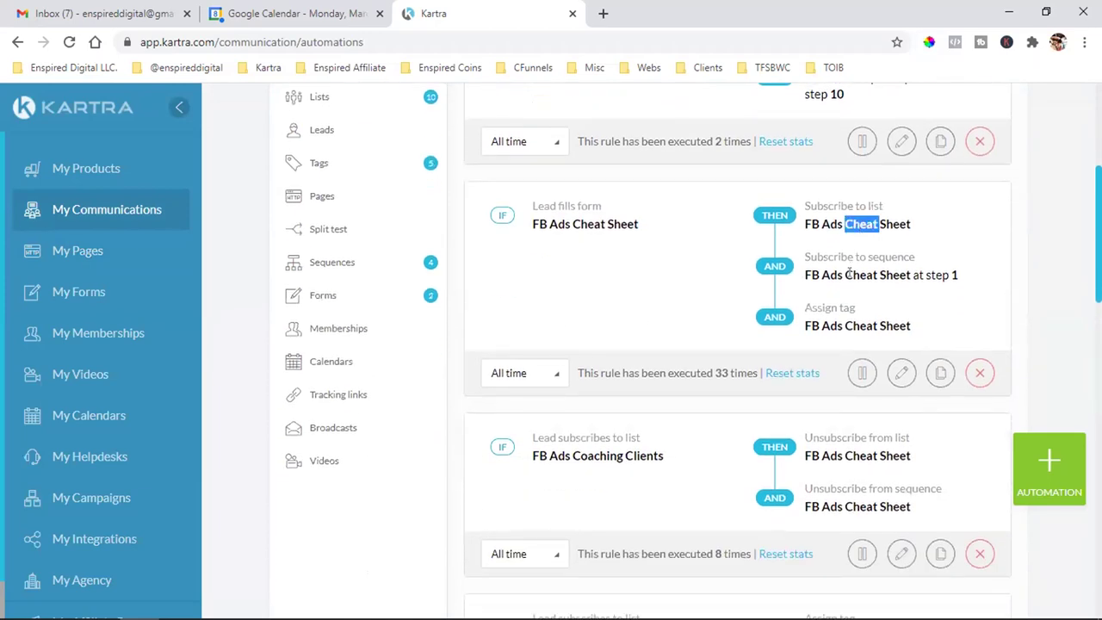
triple_click(849, 274)
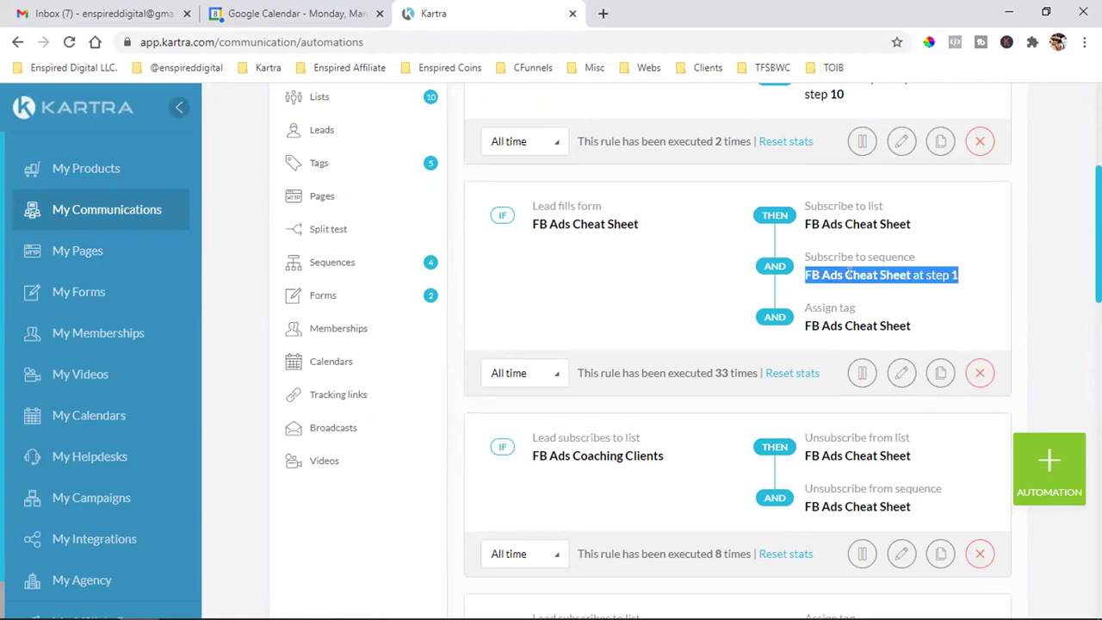
double_click(831, 325)
- Examine the "FB Ads Coaching Clients" rule, highlighting its trigger list and the list and sequence it unsubscribes leads from
scroll(832, 323, "down", 2)
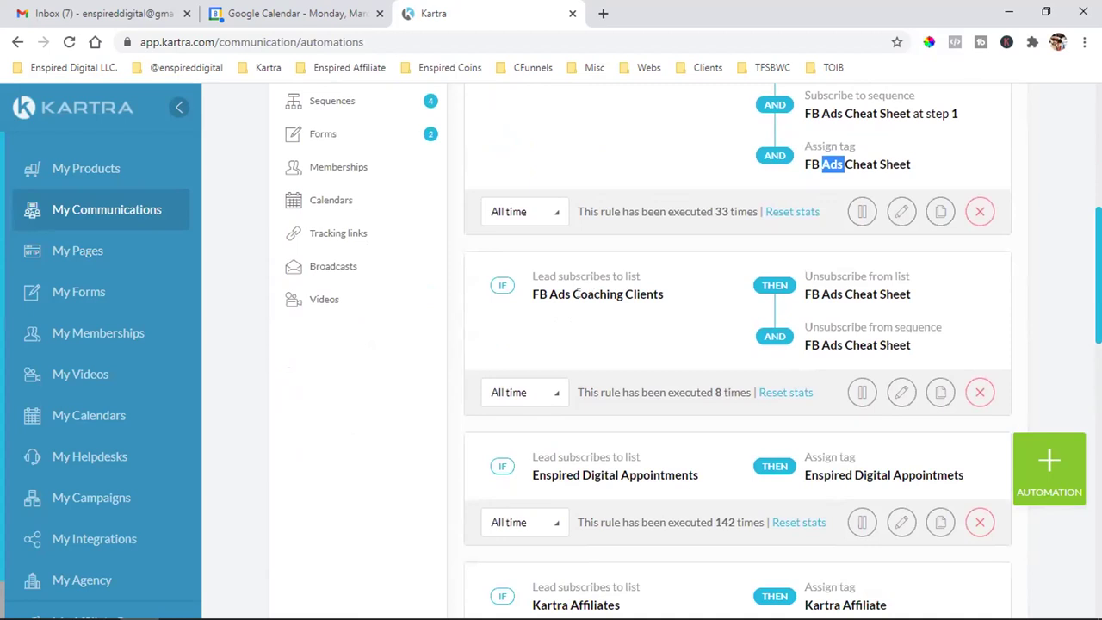
triple_click(578, 294)
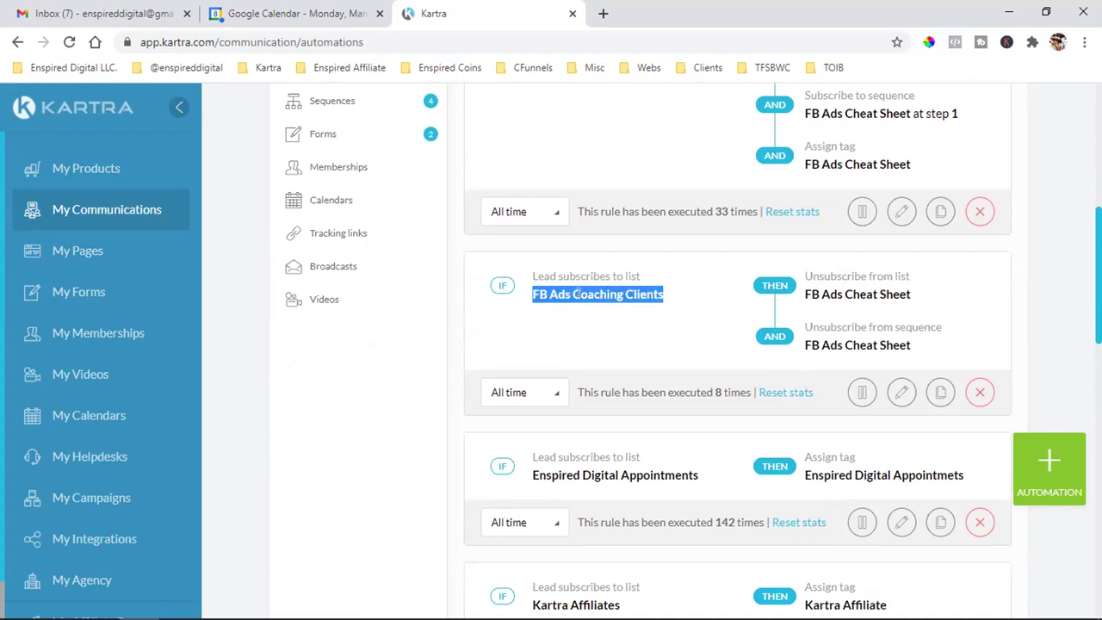
double_click(576, 294)
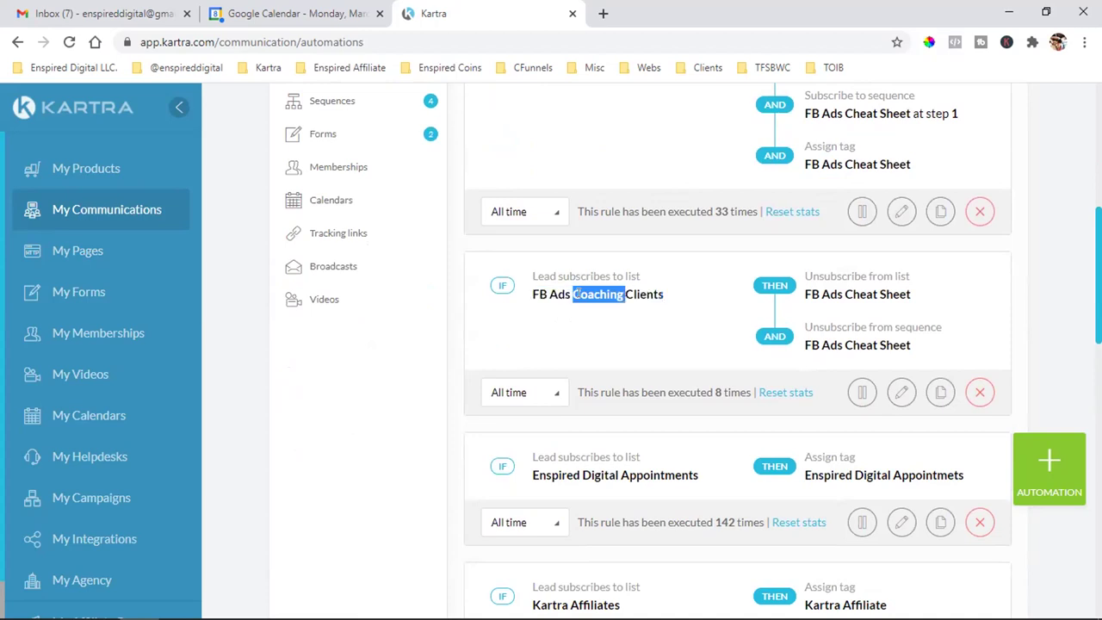
triple_click(575, 295)
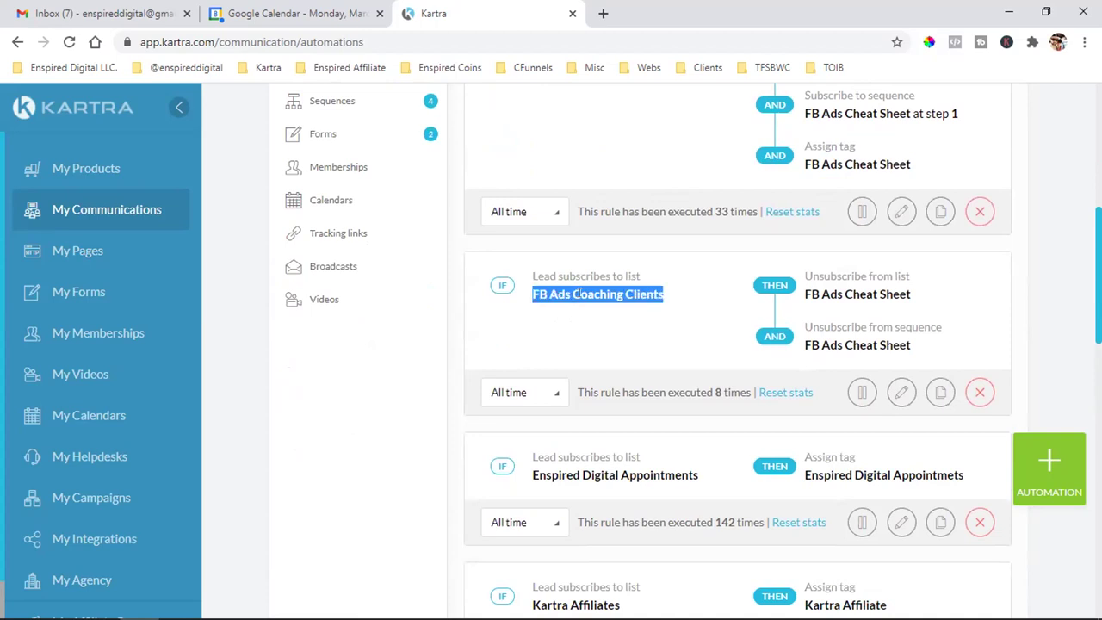
triple_click(825, 293)
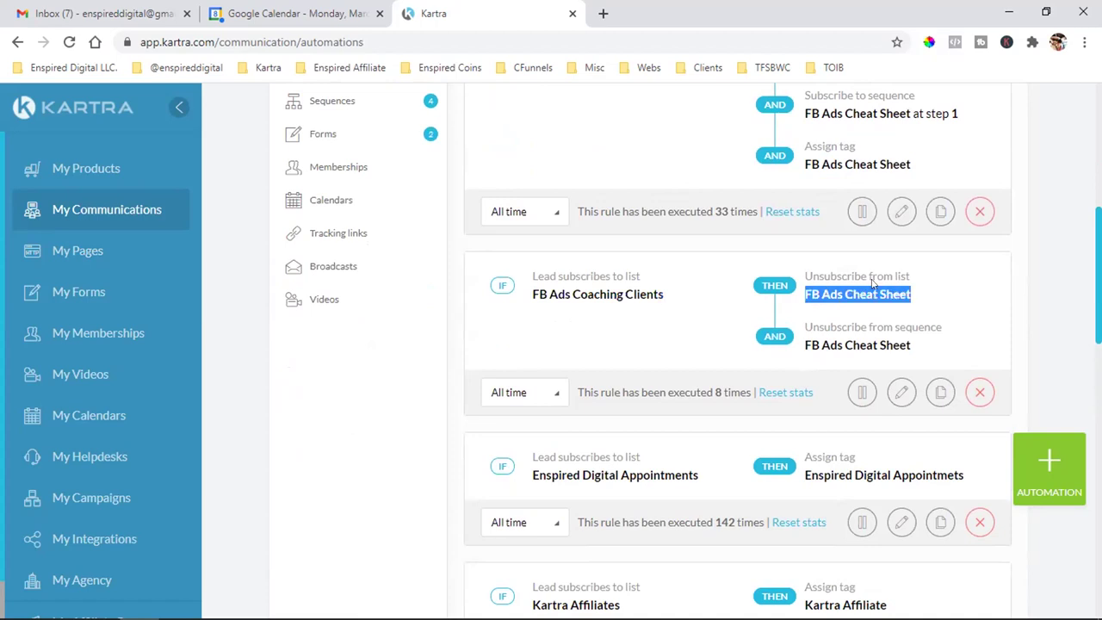
triple_click(845, 344)
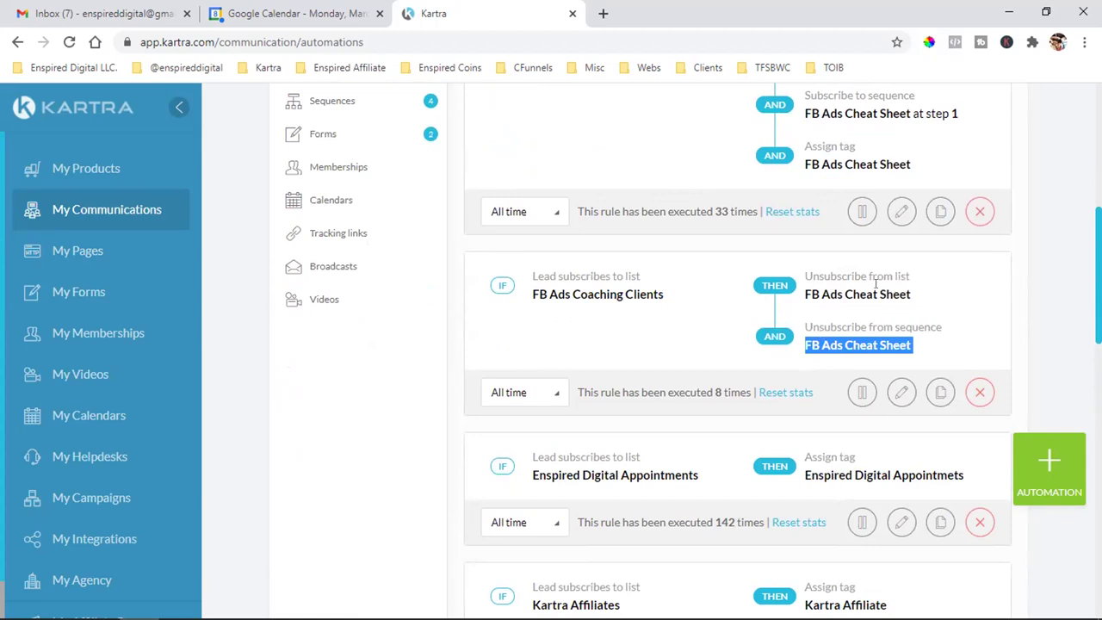
double_click(876, 285)
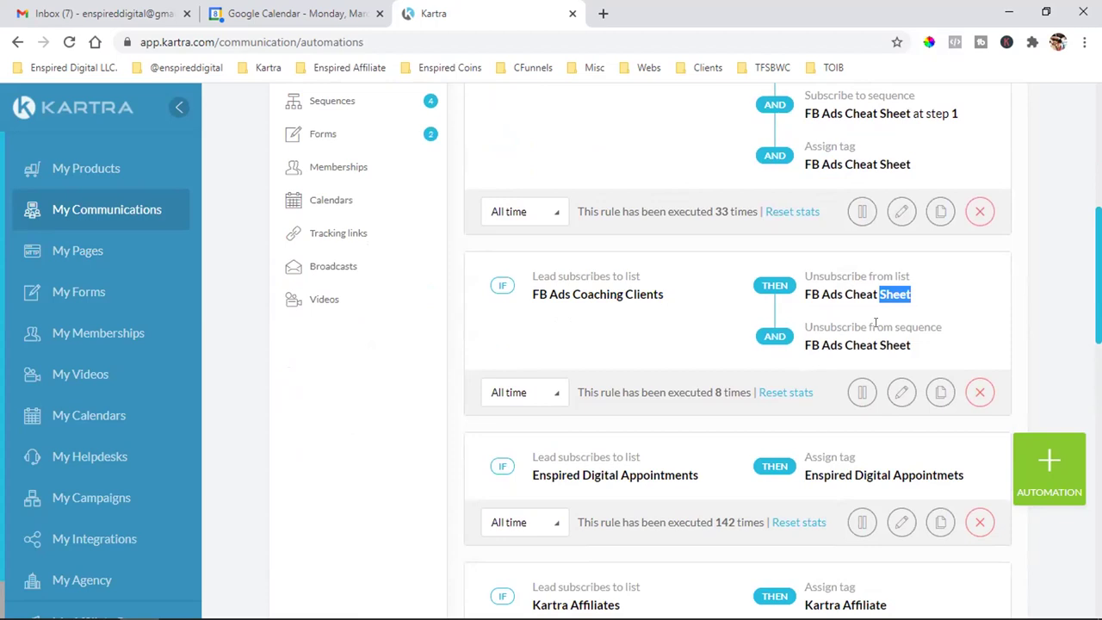
- Highlight the trigger list of the "Enspired Digital Appointments" rule and the list and tag of the "Kartra Affiliates" rule
scroll(875, 323, "down", 2)
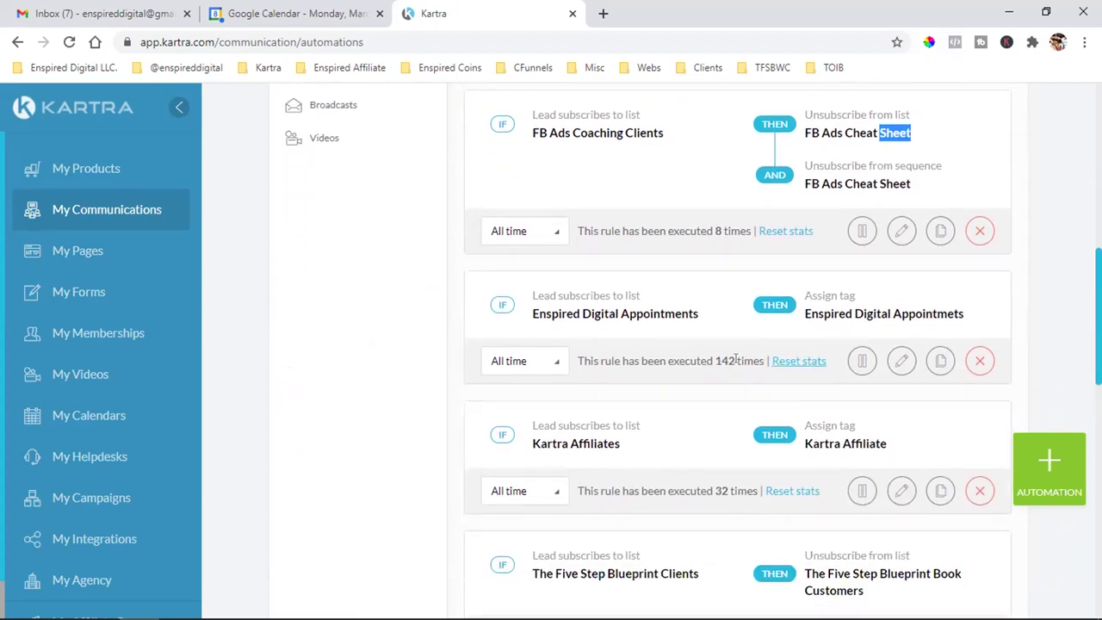
triple_click(600, 313)
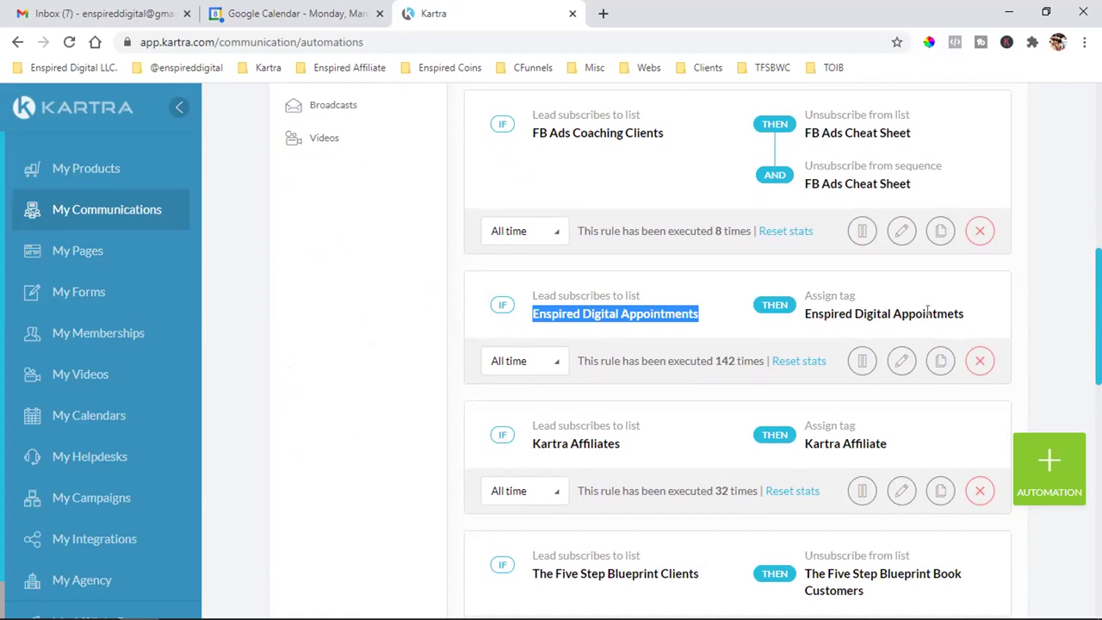
scroll(927, 308, "down", 1)
double_click(573, 362)
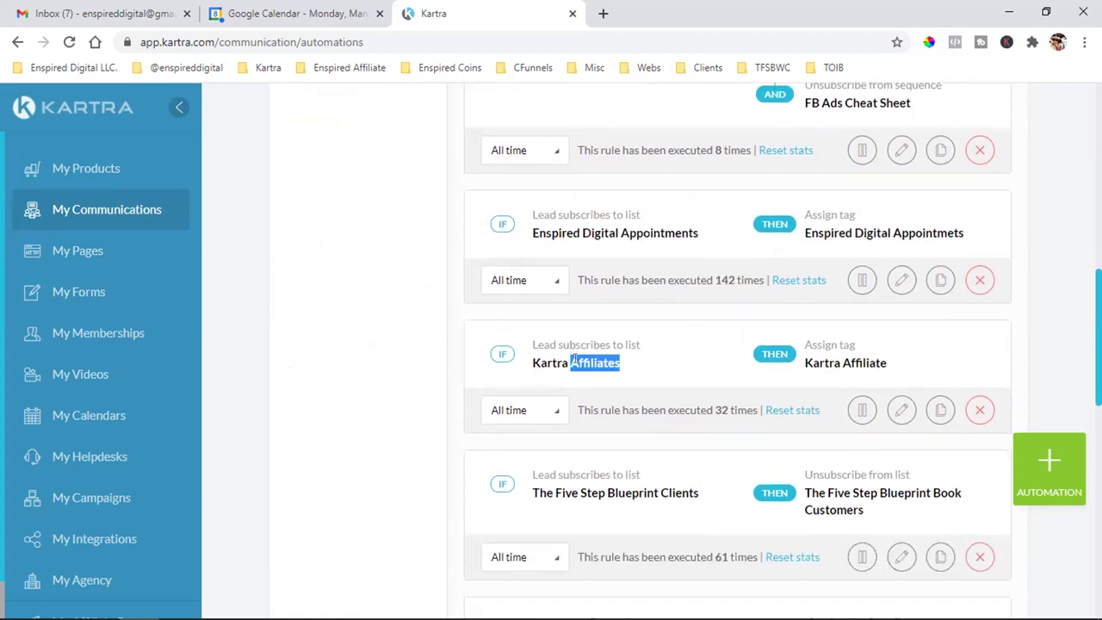
triple_click(843, 363)
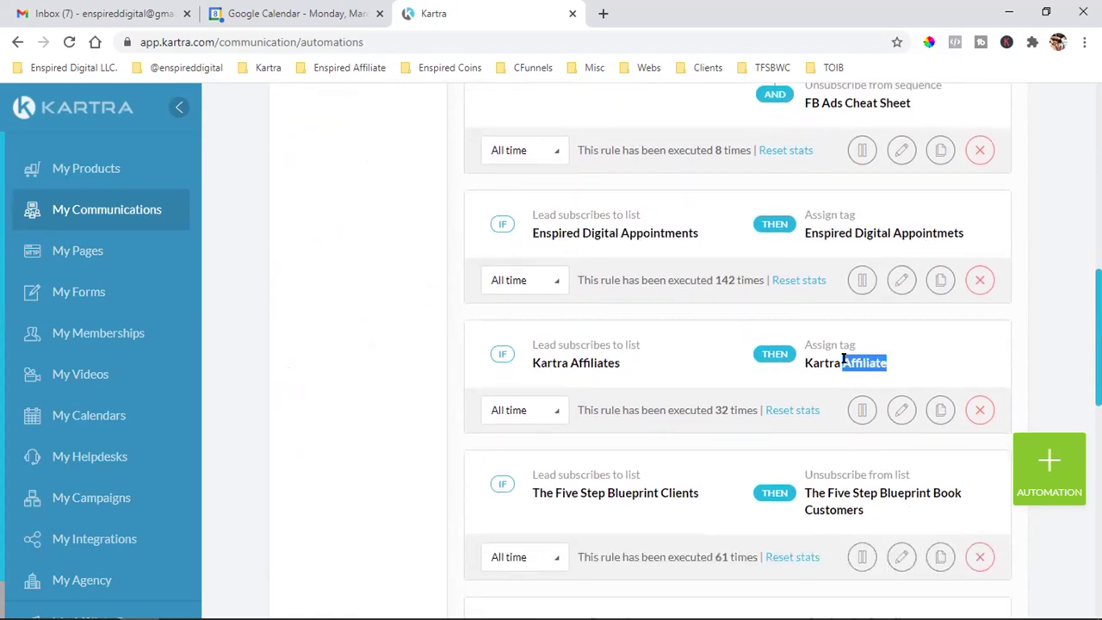
- Examine the last rule, highlighting its "The Five Step Blueprint Book" form trigger, subscribed list and assigned tag
scroll(844, 358, "down", 4)
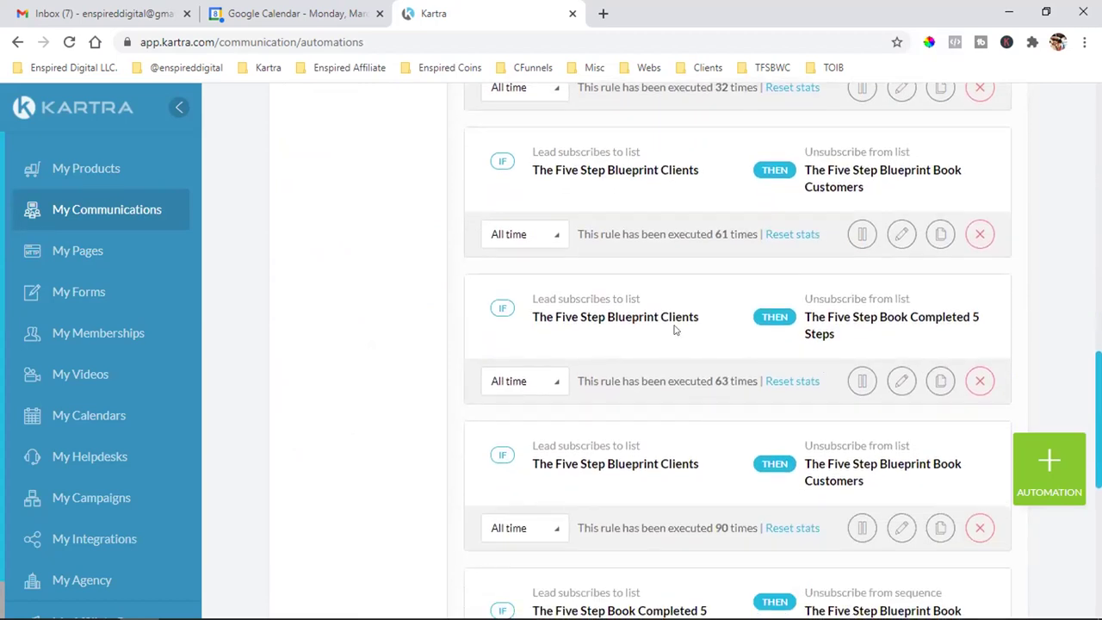
scroll(675, 330, "down", 6)
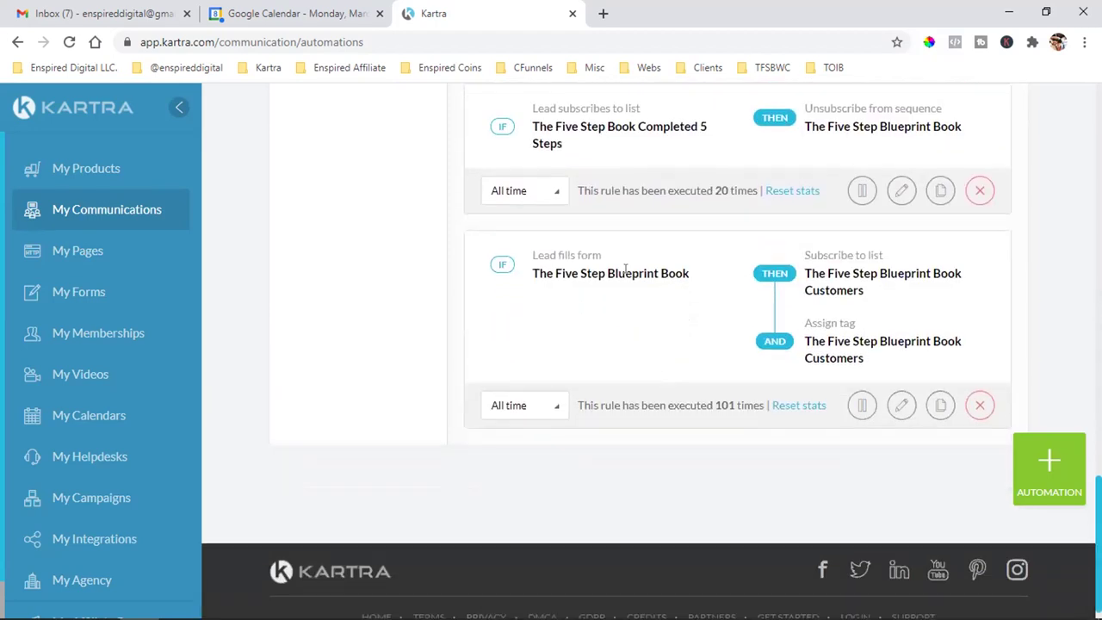
triple_click(601, 277)
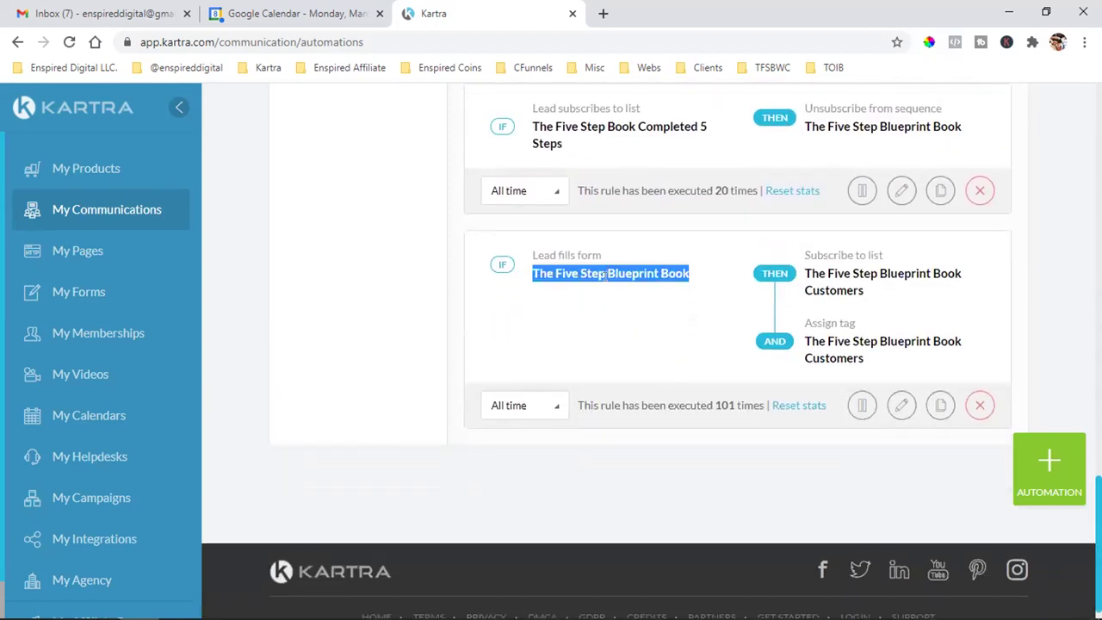
left_click(644, 268)
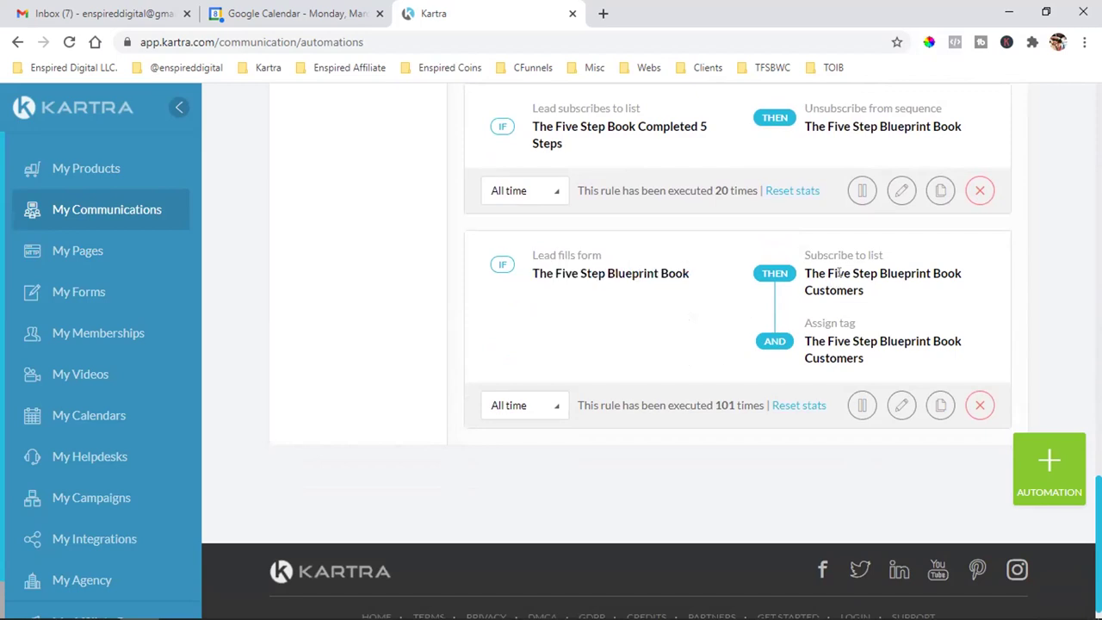
left_click_drag(840, 273, 899, 290)
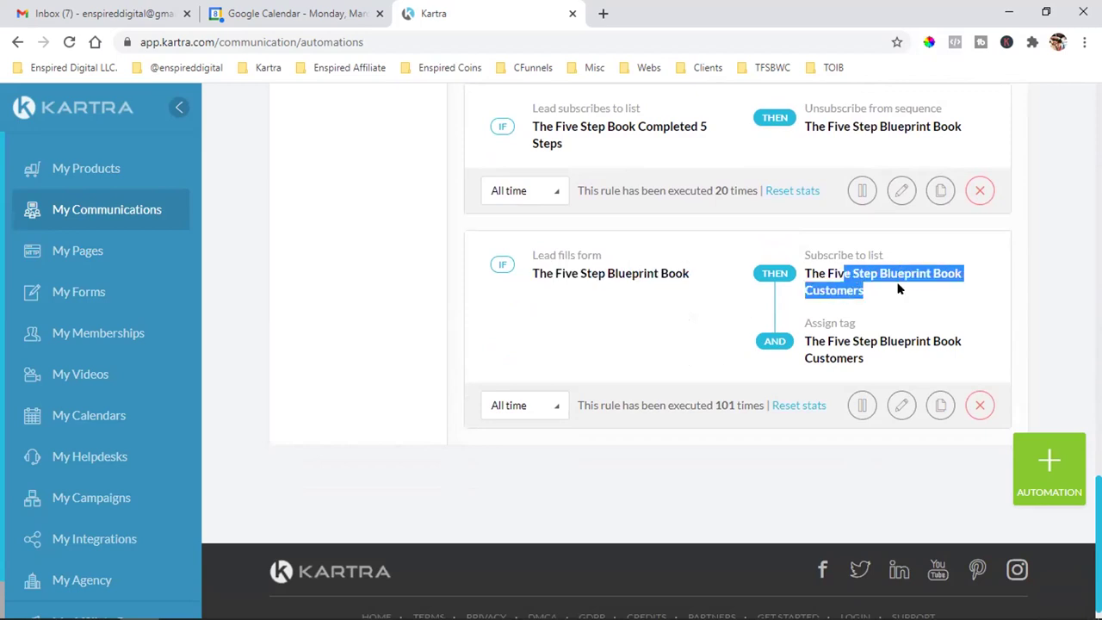
left_click_drag(818, 341, 882, 360)
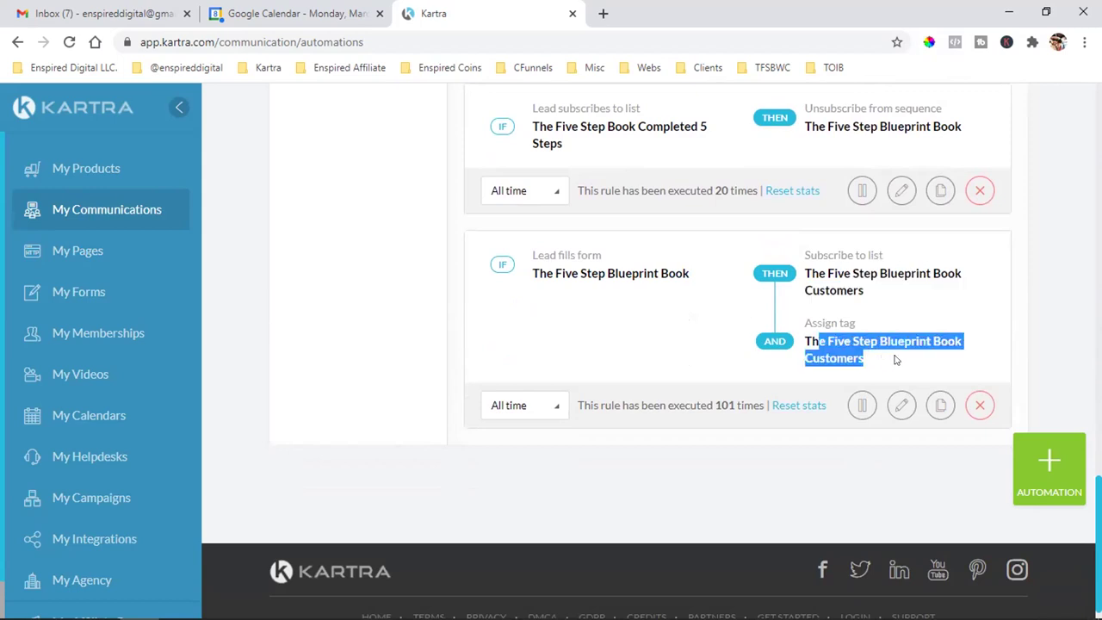
left_click(895, 360)
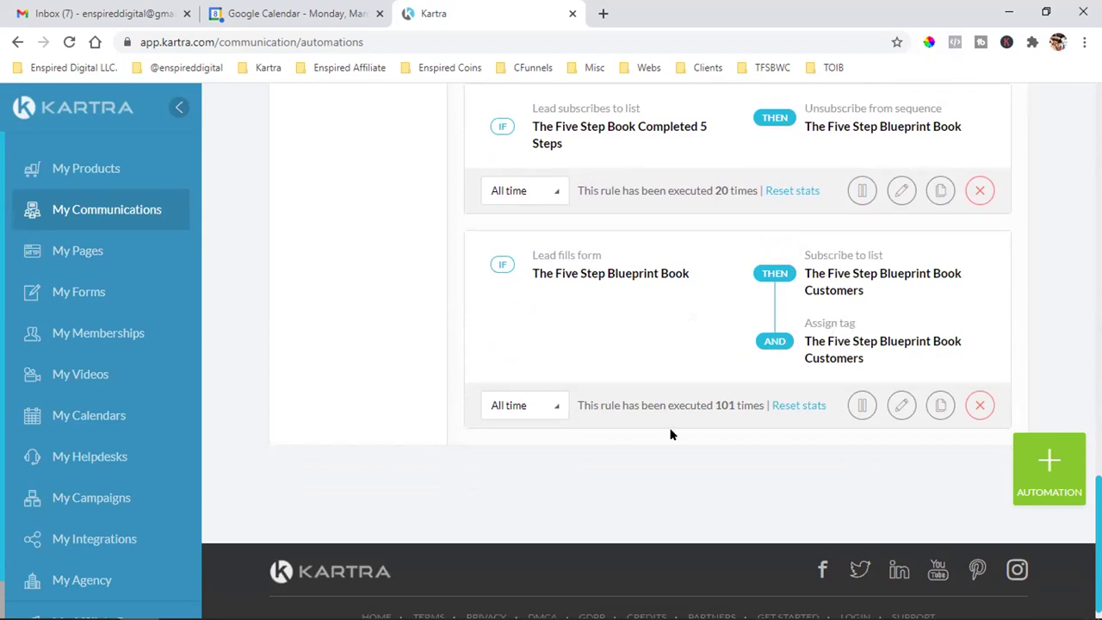
- Return to the start of the Automations page and open the Broadcasts page
scroll(675, 435, "up", 10)
scroll(677, 435, "up", 5)
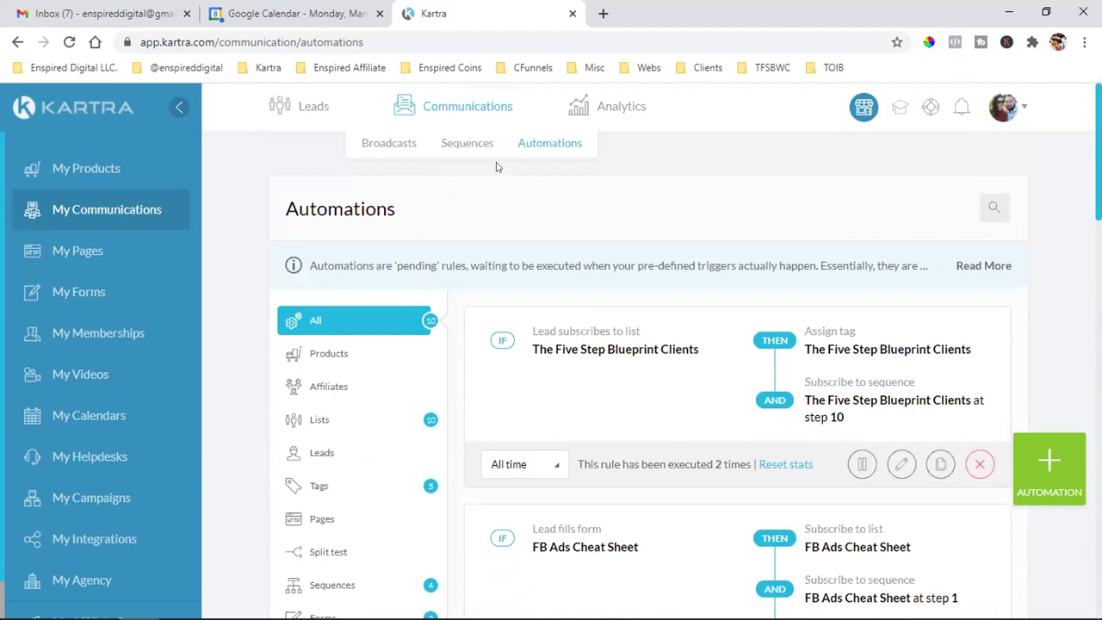
left_click(390, 147)
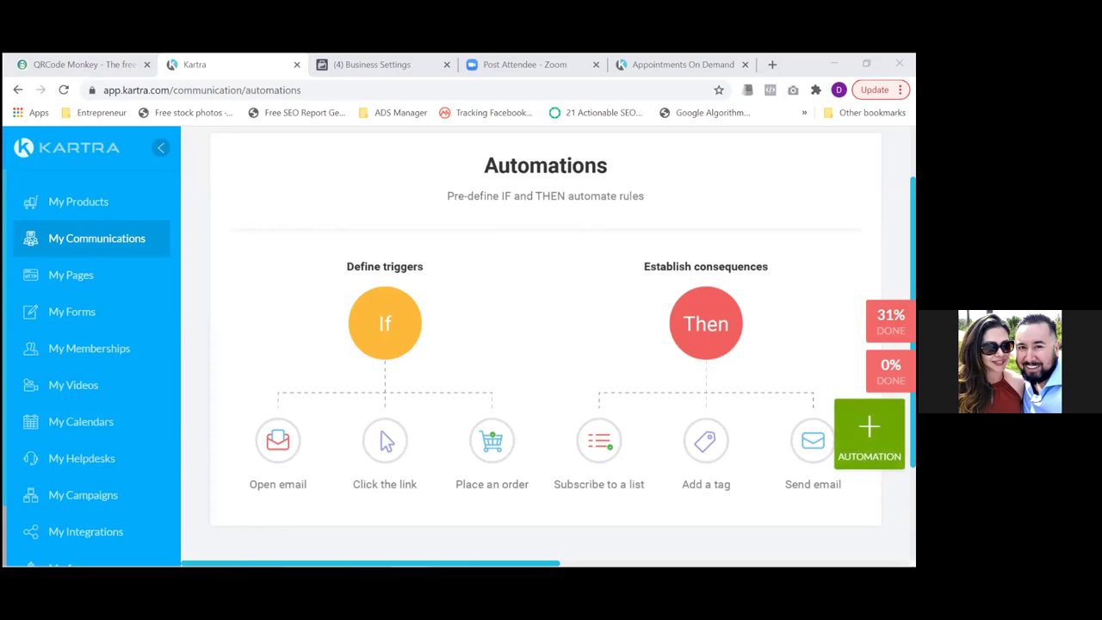
- Create a new automation in the other Kartra account and add the trigger "Lead subscribes to list" with Real Estate Appointment Leads
left_click(868, 431)
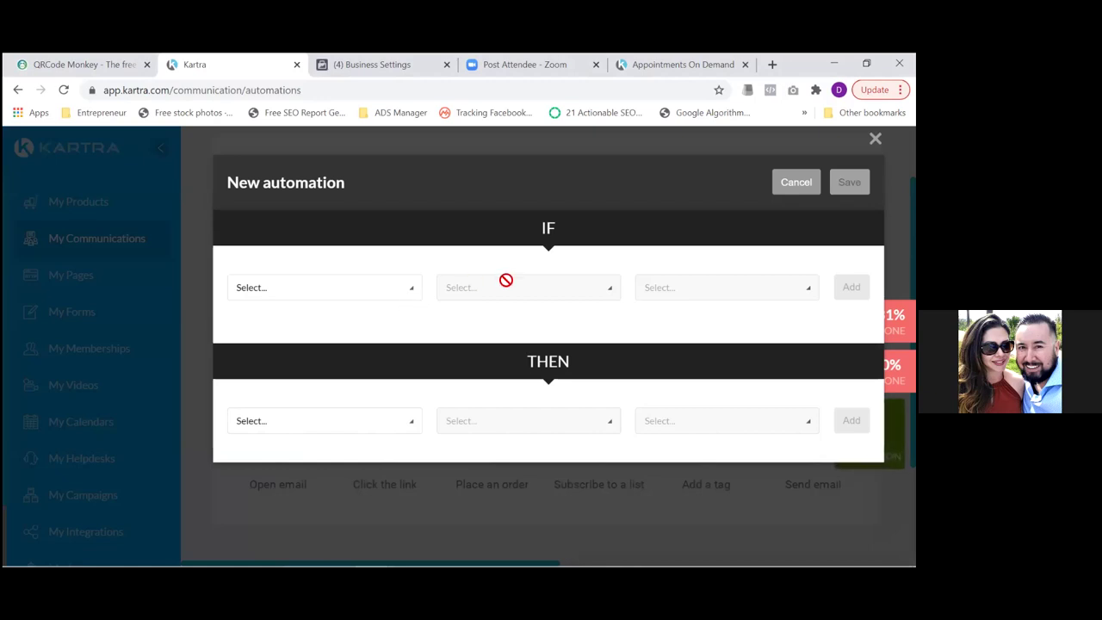
left_click(408, 295)
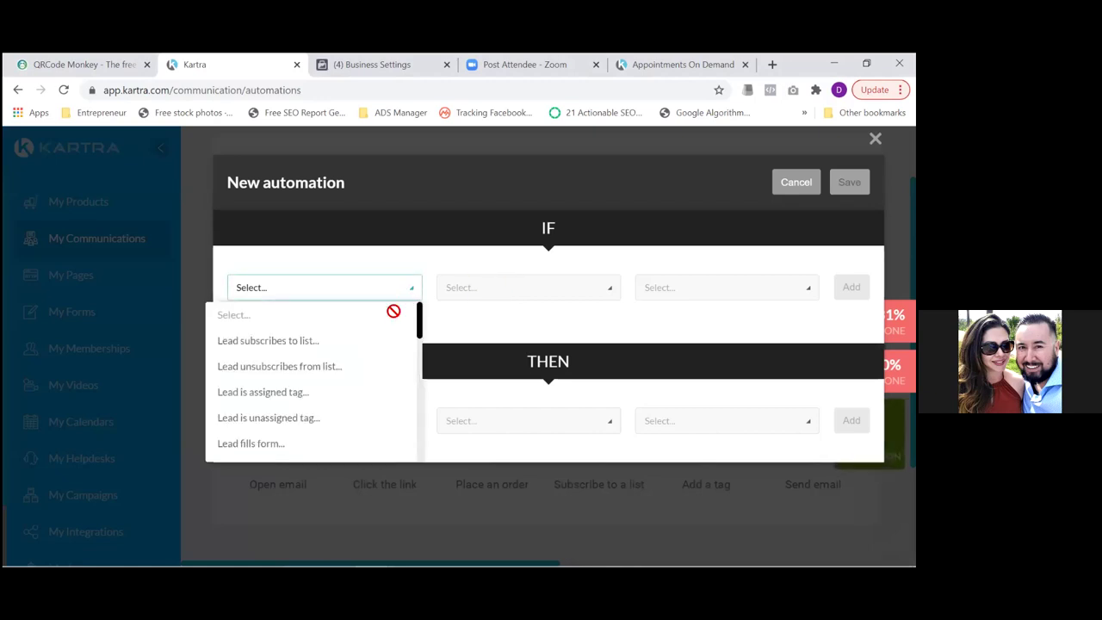
left_click(269, 340)
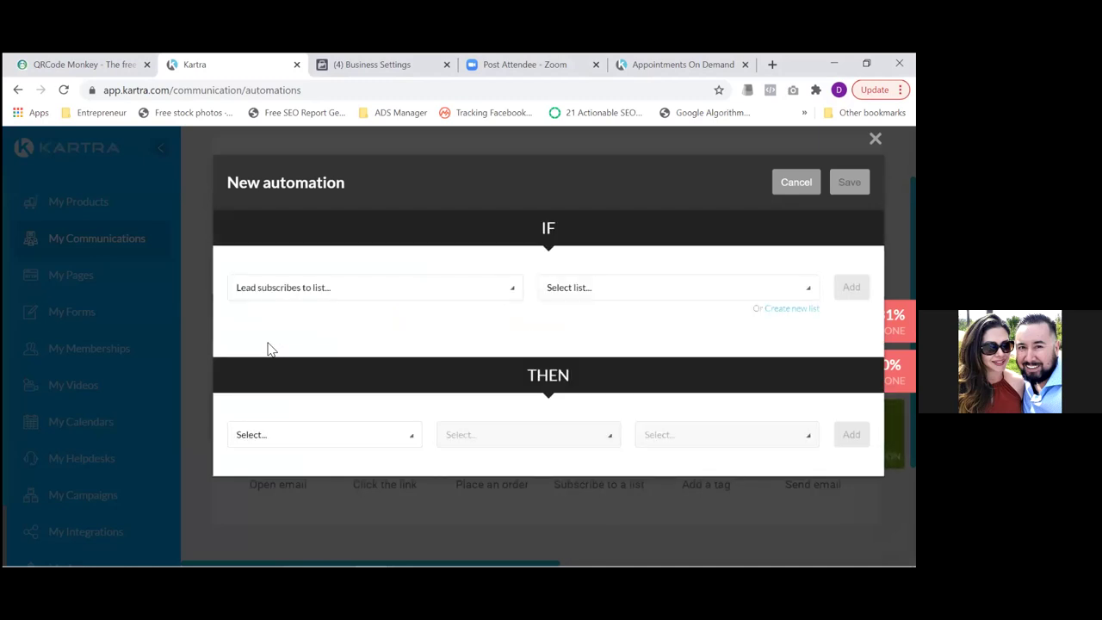
left_click(608, 290)
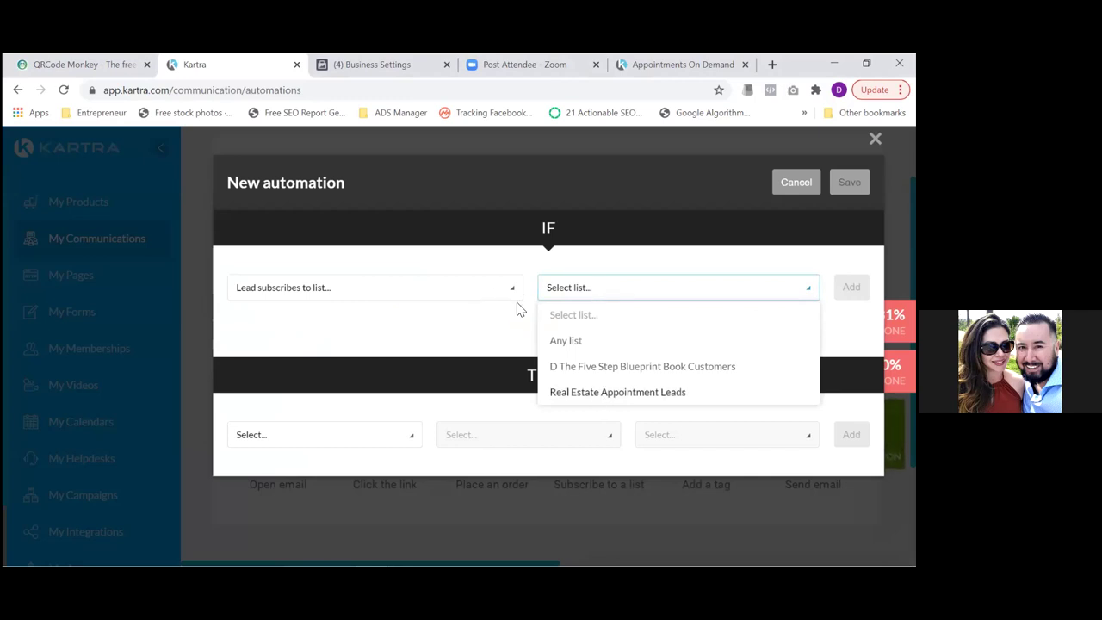
left_click(476, 296)
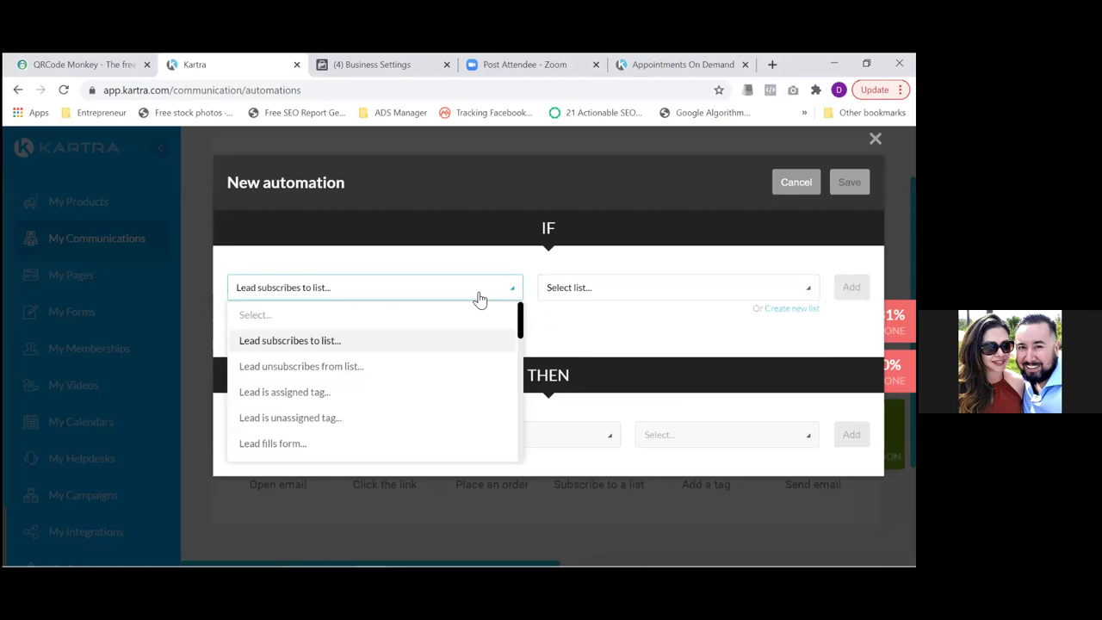
left_click(593, 294)
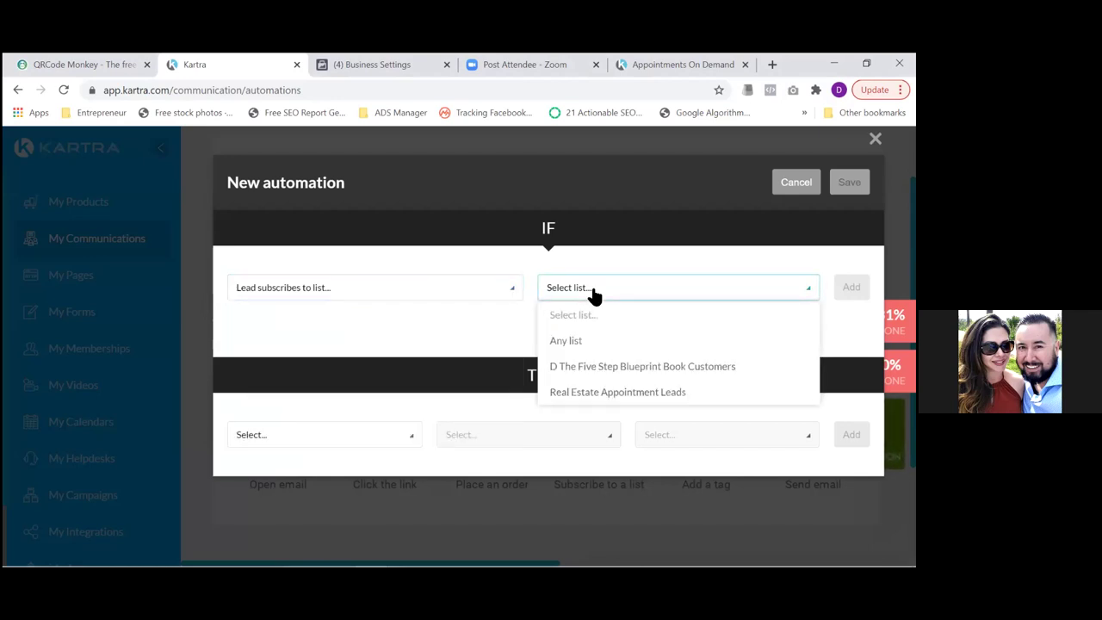
left_click(628, 394)
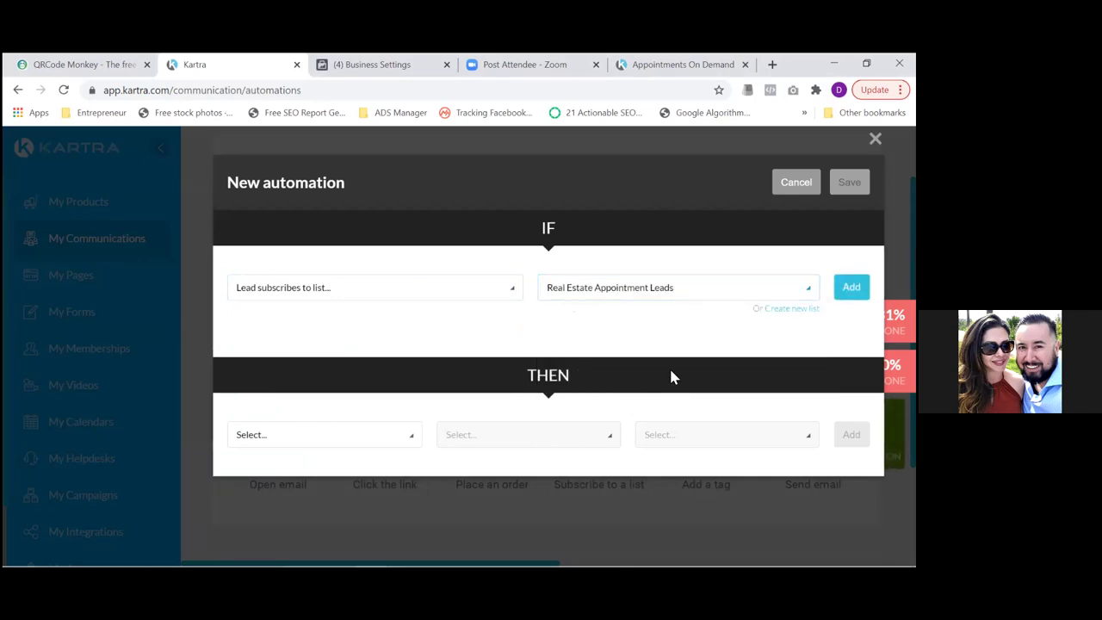
left_click(851, 287)
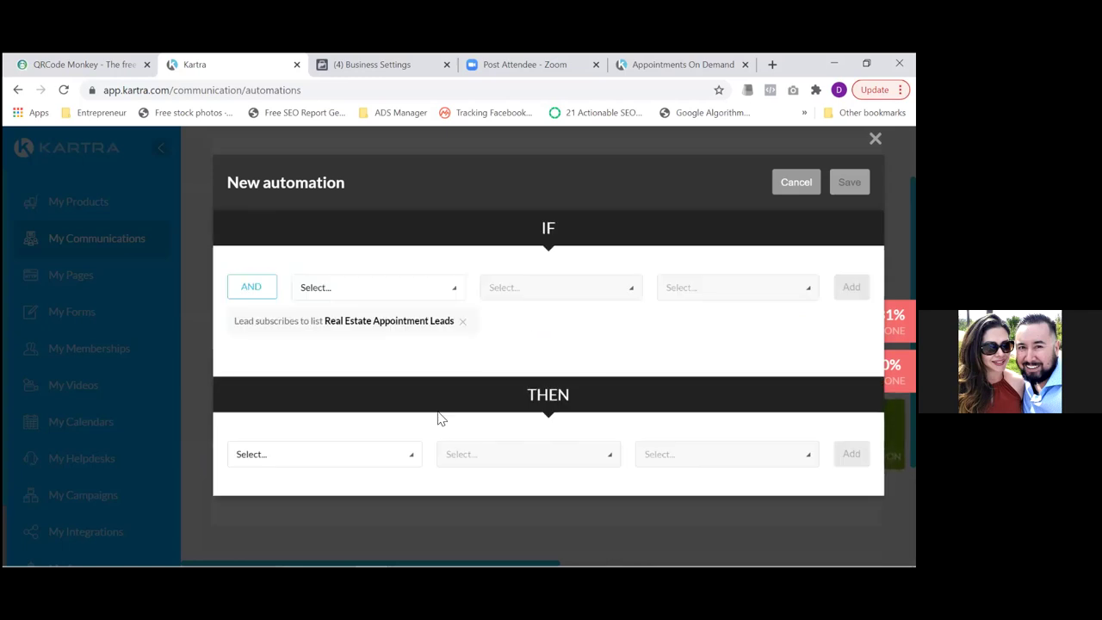
- Add the action "Unsubscribe from list" for D The Five Step Blueprint Book Customers to the new automation
left_click(412, 460)
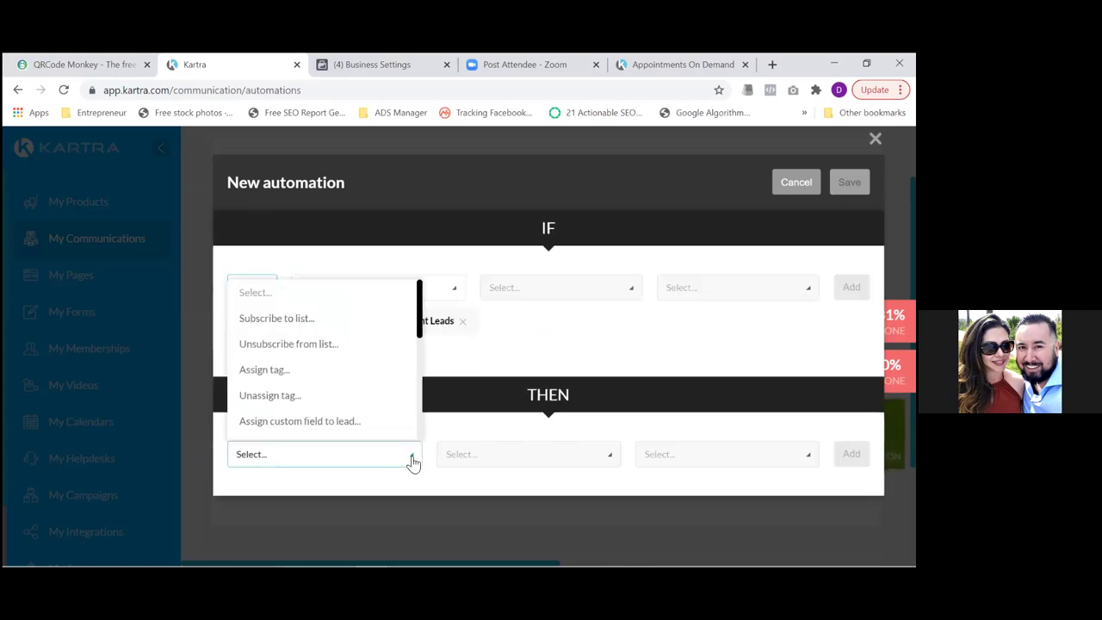
left_click(313, 346)
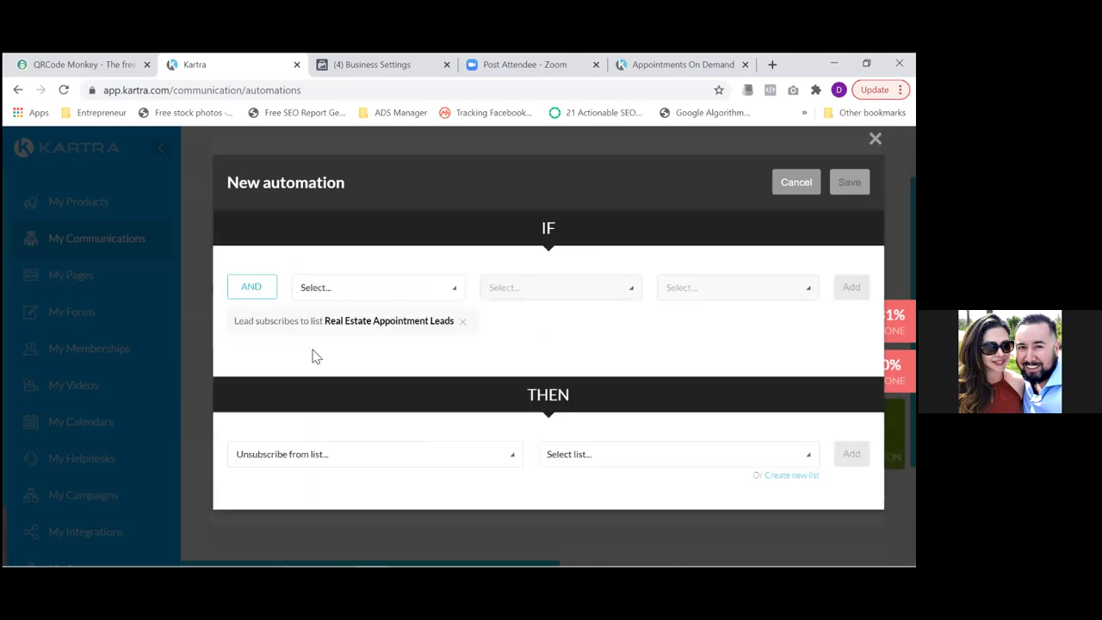
left_click(608, 463)
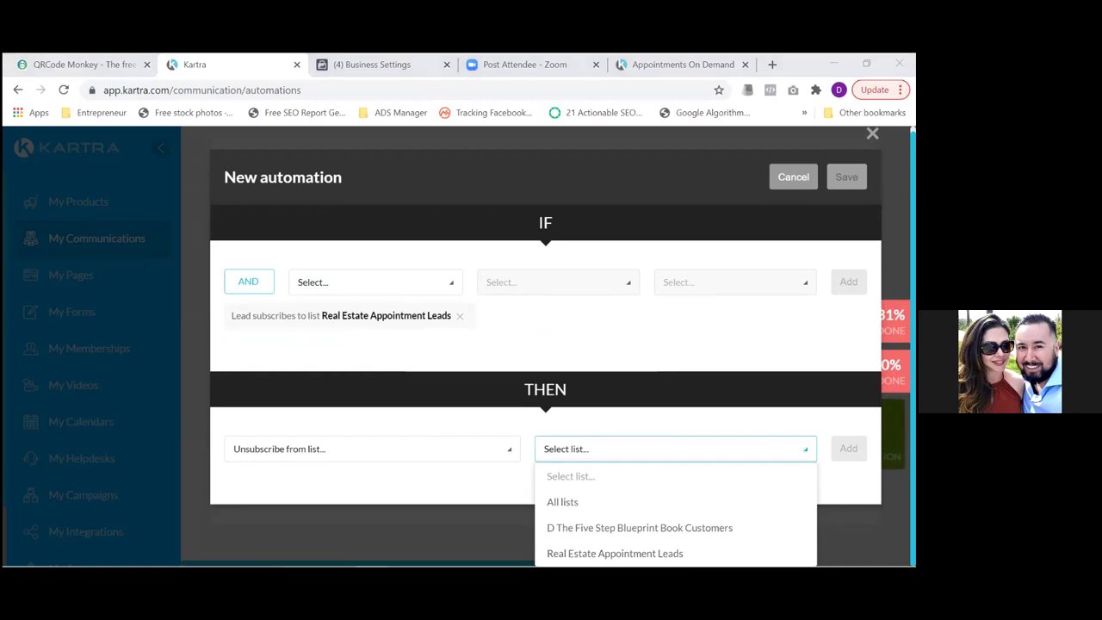
left_click(641, 528)
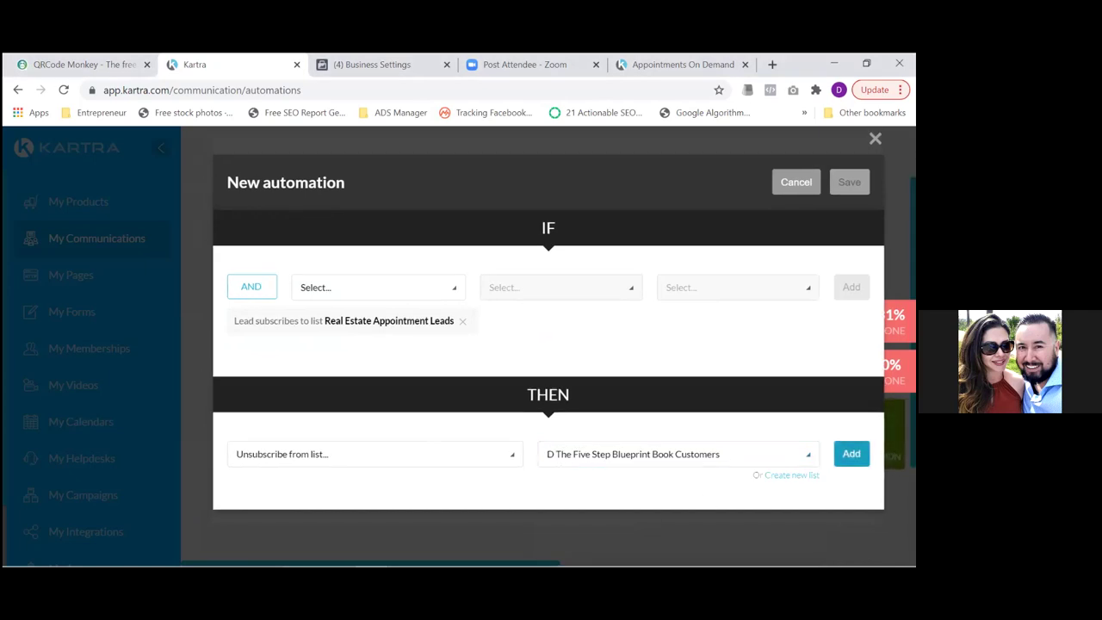
left_click(850, 454)
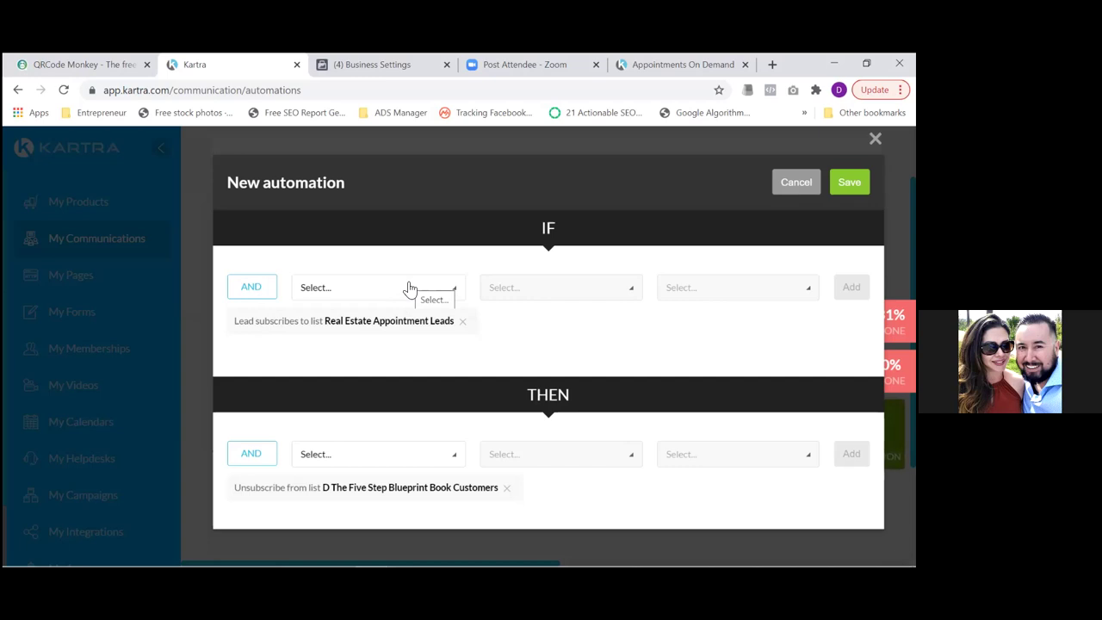
- Add a second action, "Unsubscribe from sequence" for D The Five Step Blueprint Book, and save the automation
left_click(399, 457)
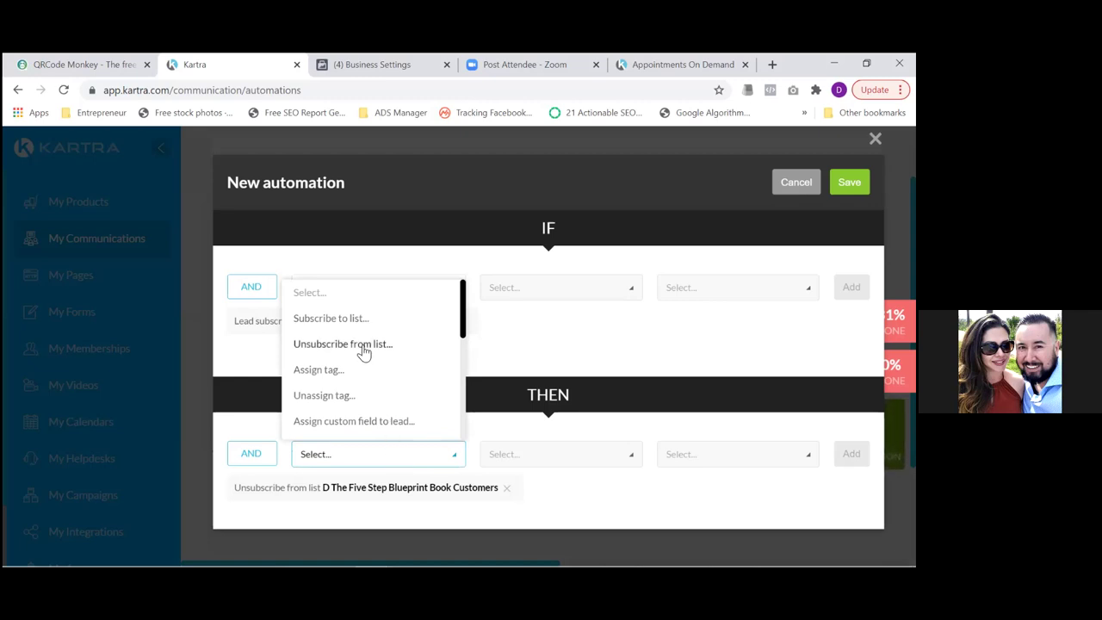
left_click_drag(460, 321, 462, 370)
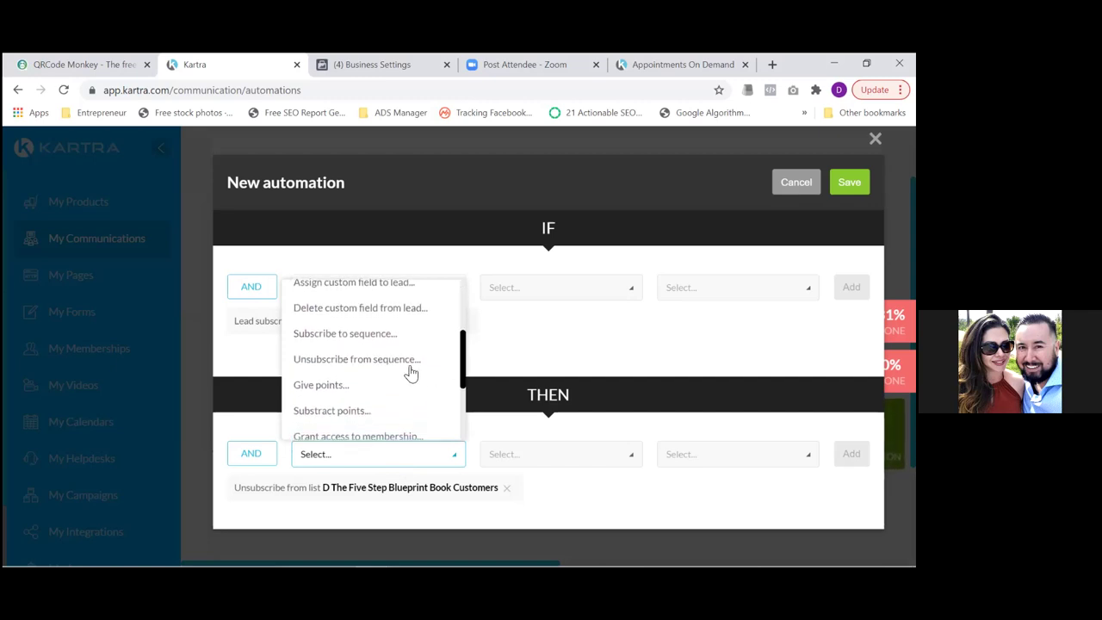
left_click(357, 359)
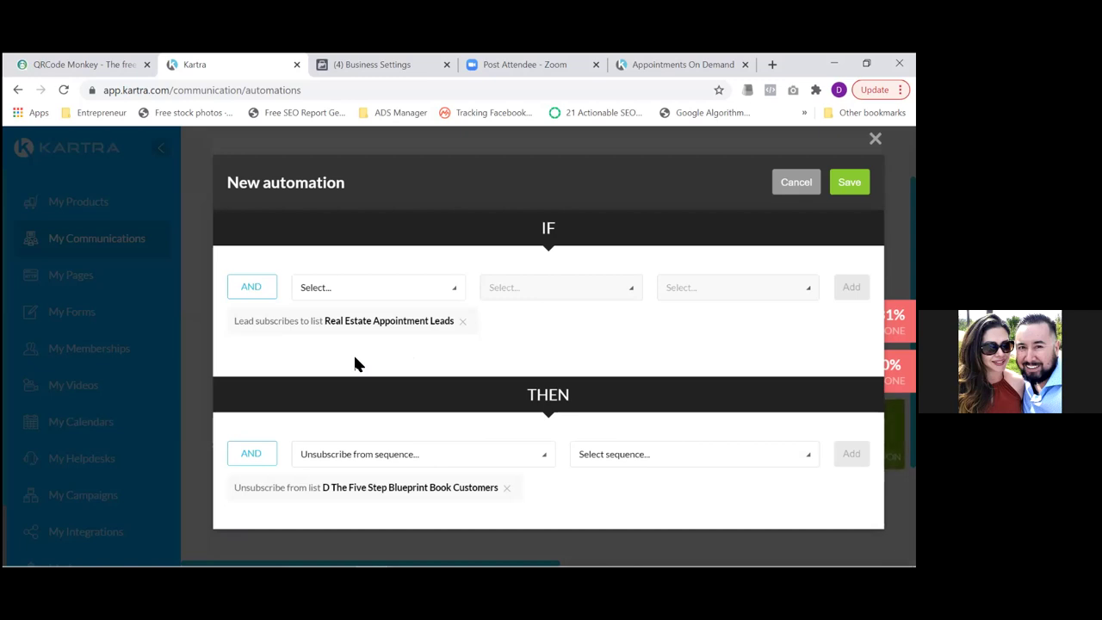
left_click(620, 454)
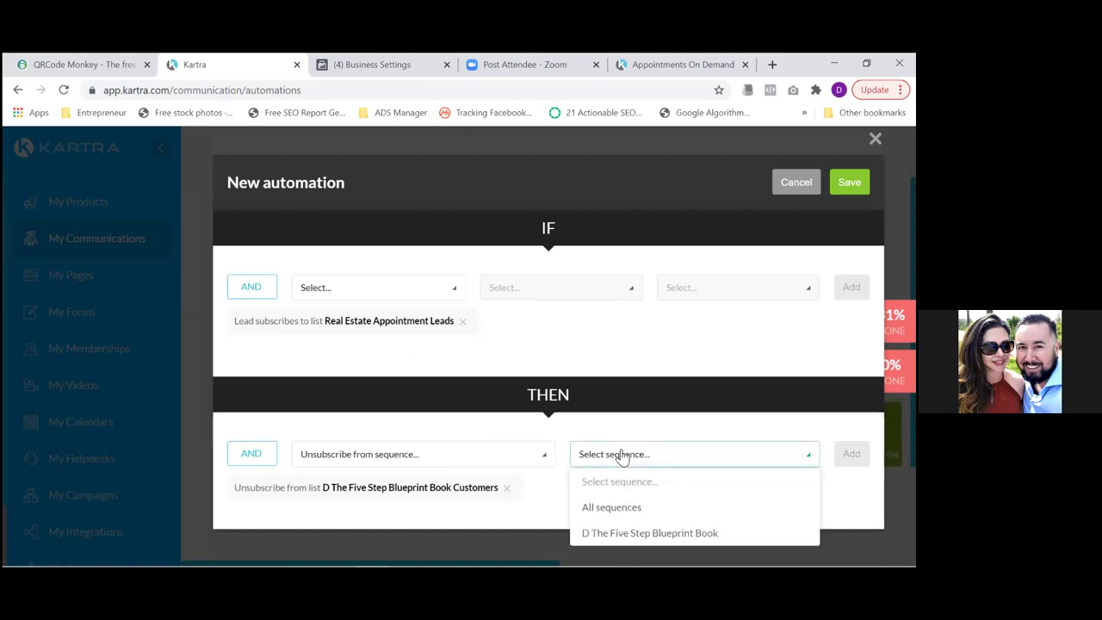
left_click(625, 534)
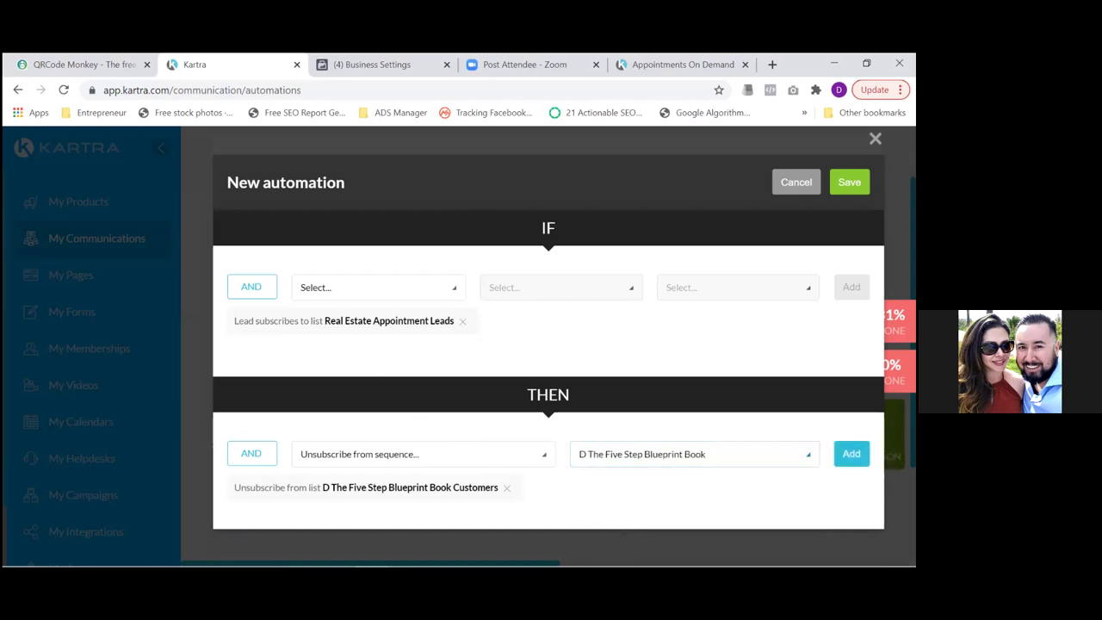
left_click(851, 453)
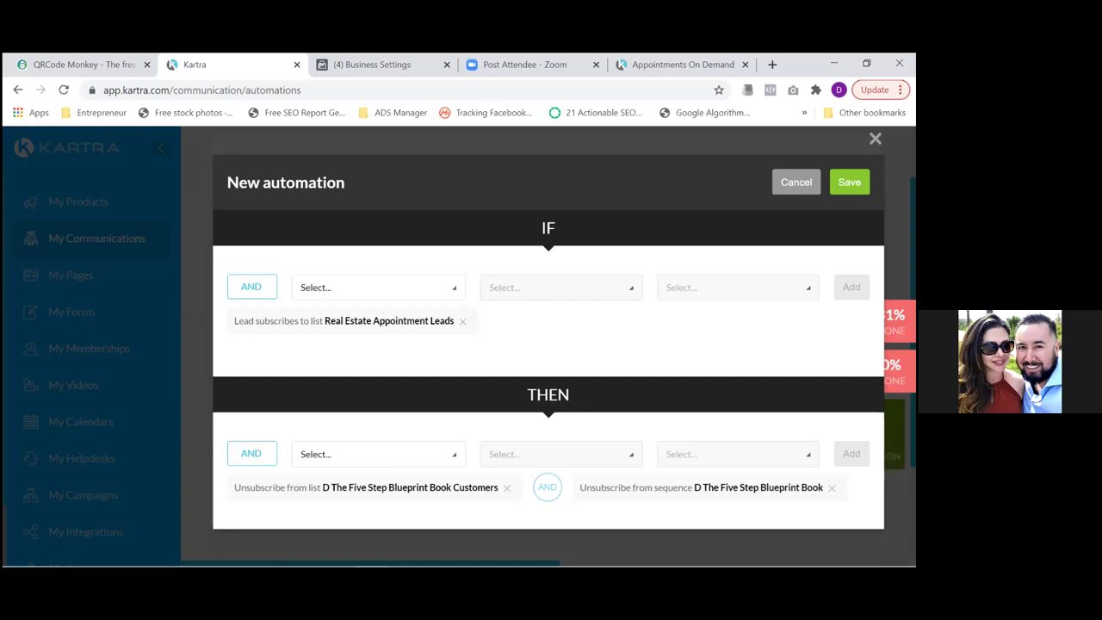
left_click(849, 181)
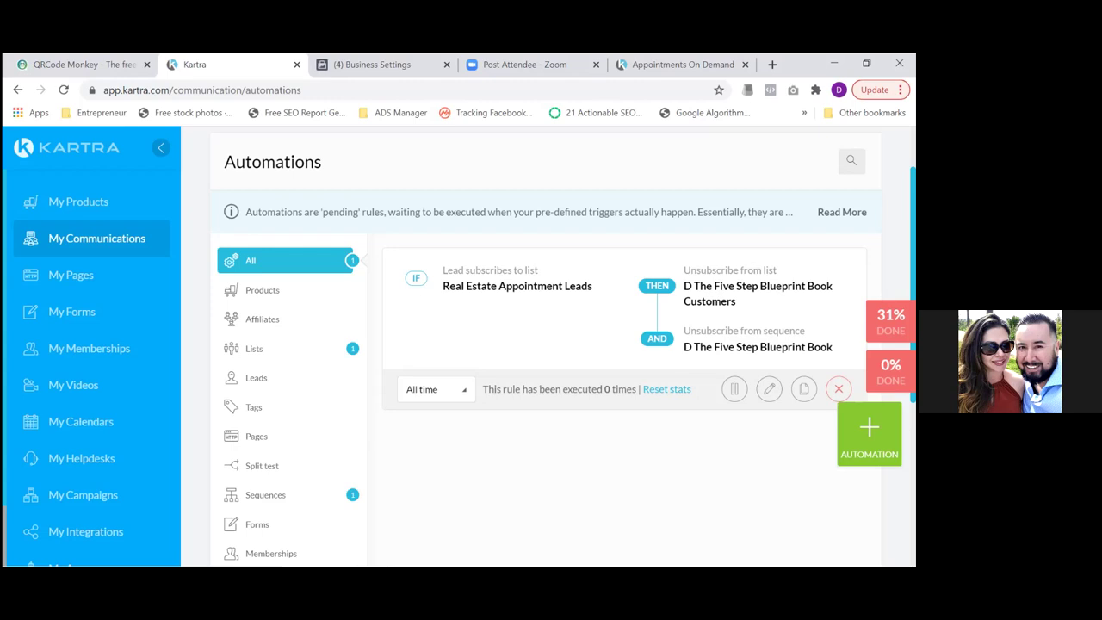
scroll(546, 344, "down", 1)
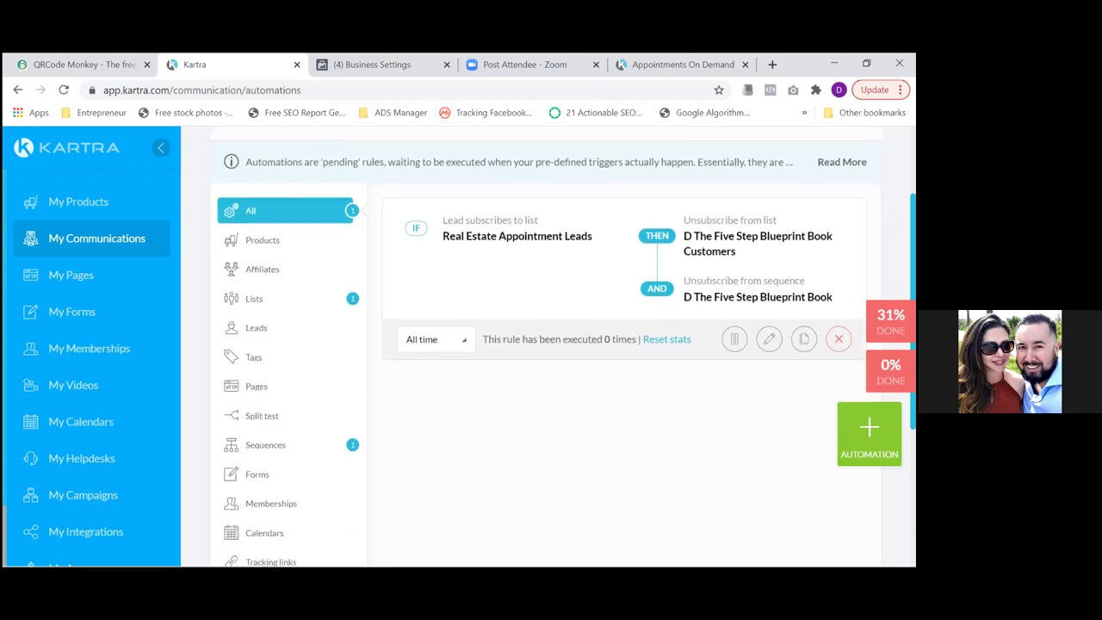
scroll(545, 345, "down", 1)
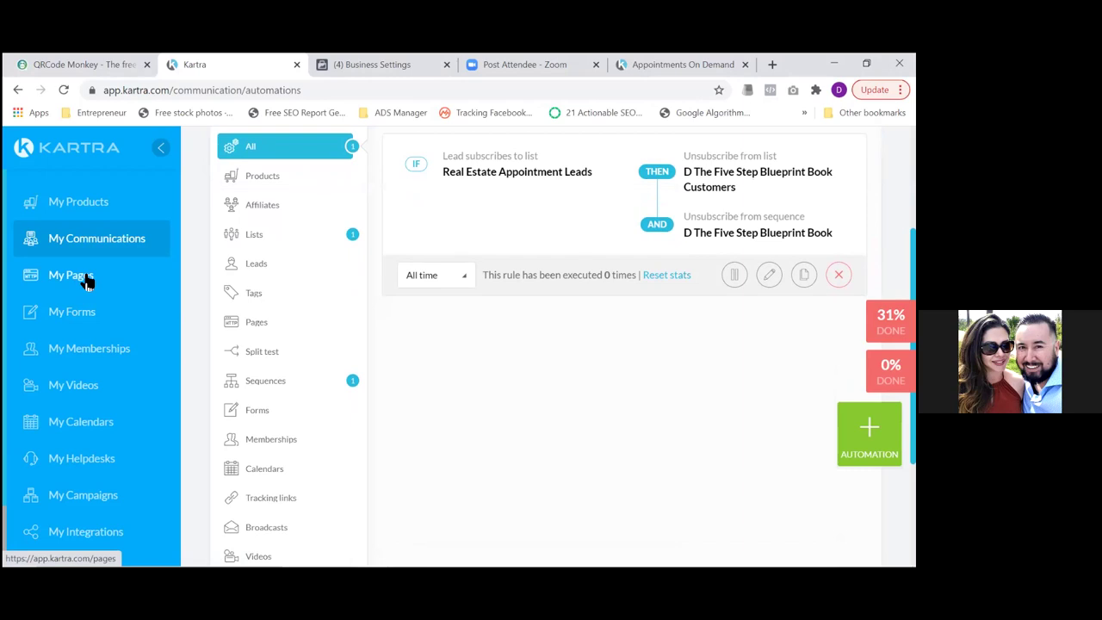
- Delete the Client Scheduling Opt-in Form from the Forms page
left_click(99, 320)
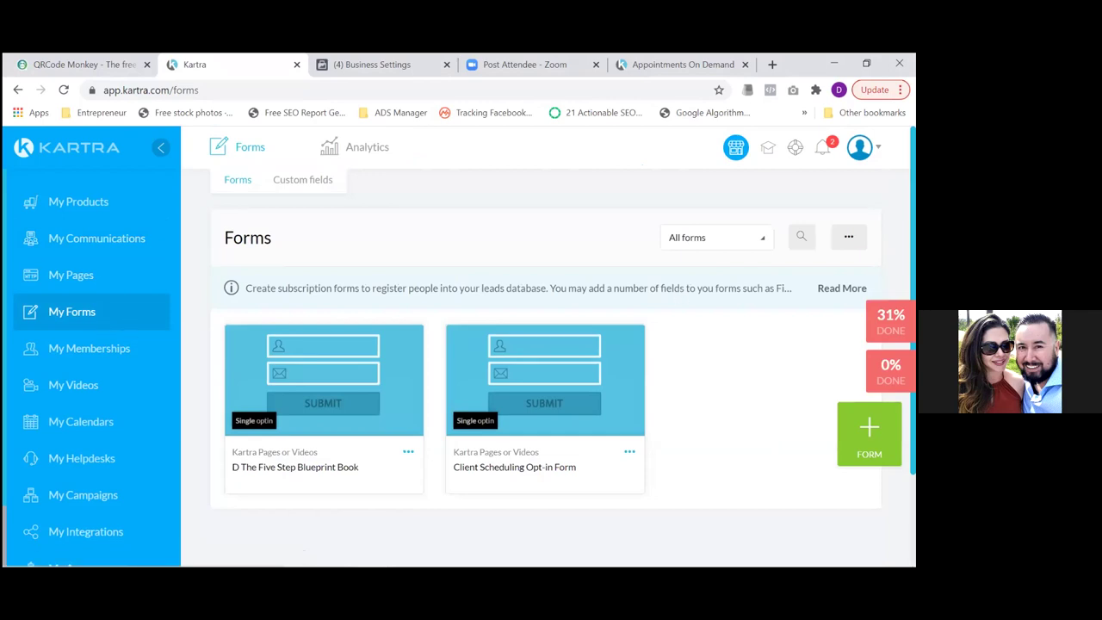
scroll(718, 327, "down", 3)
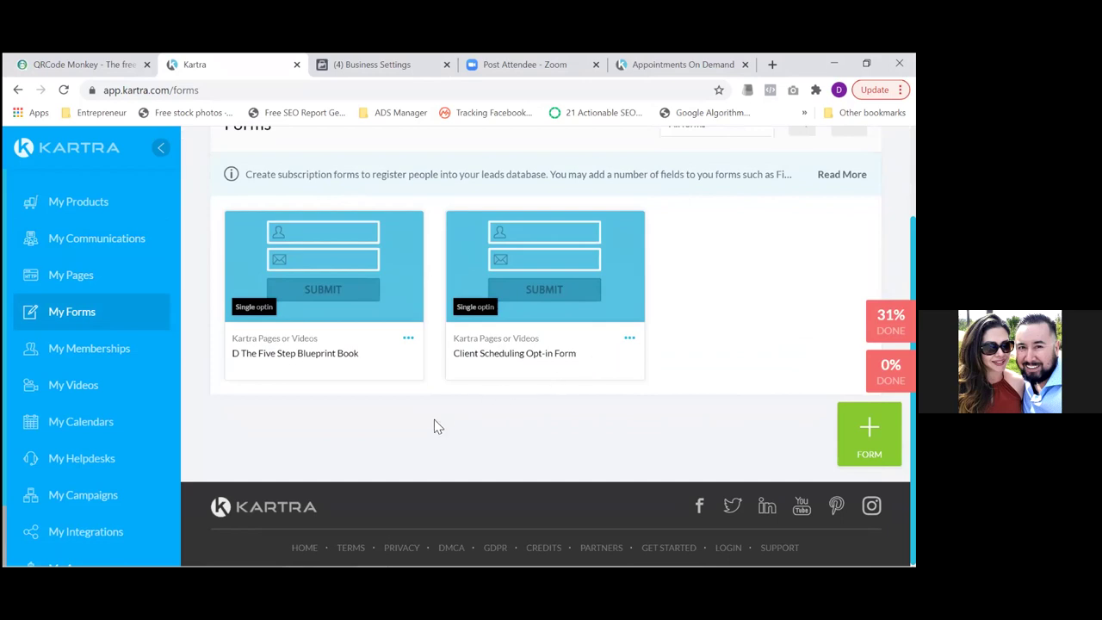
left_click(629, 339)
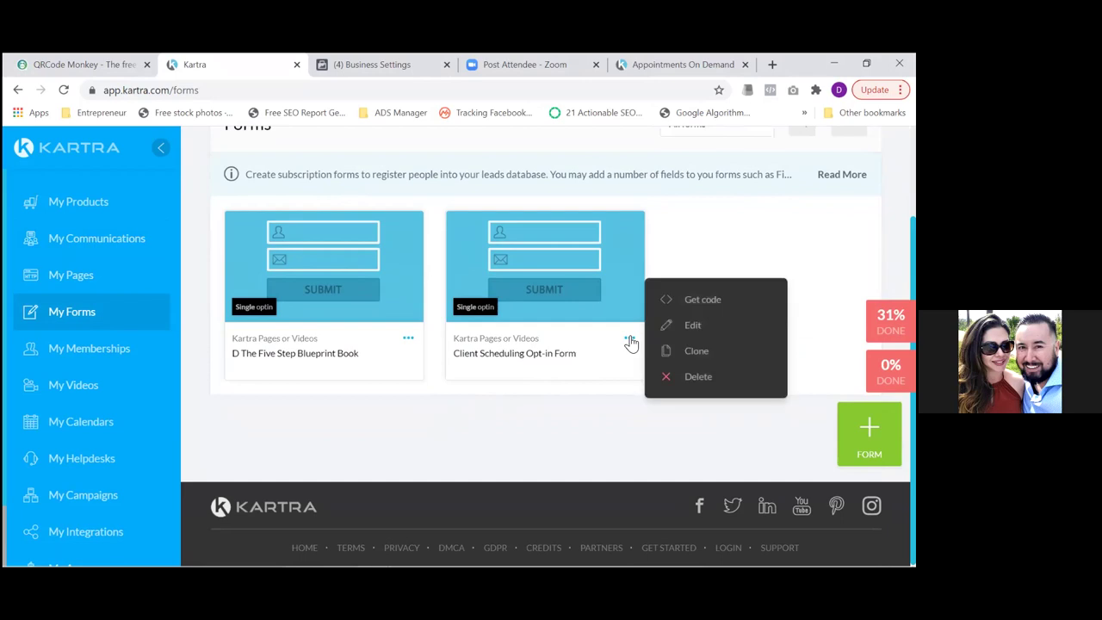
left_click(699, 379)
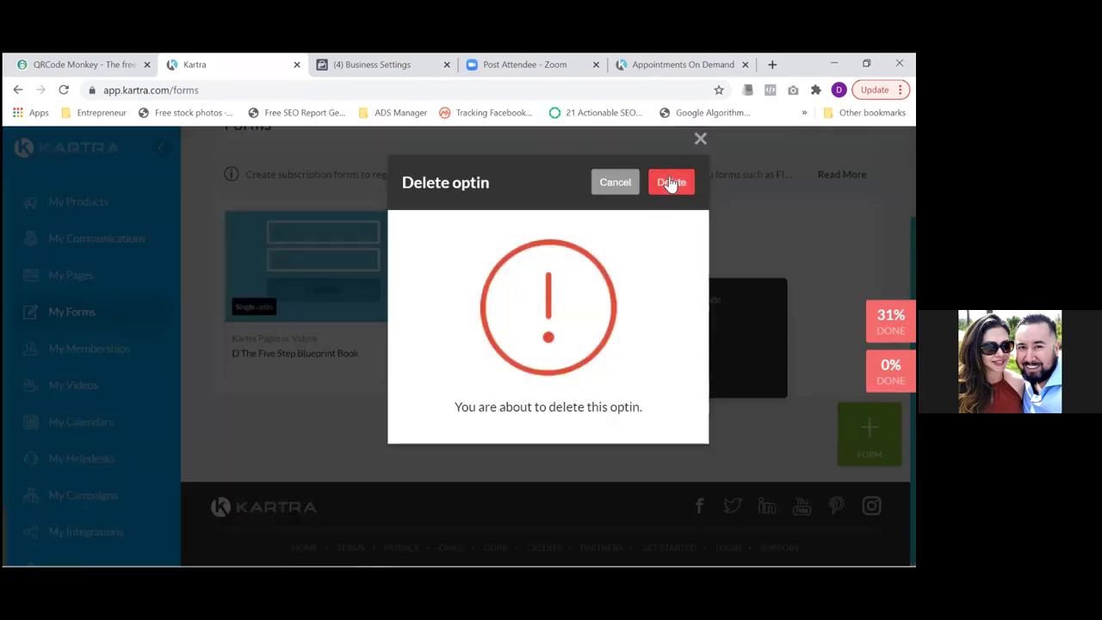
left_click(670, 182)
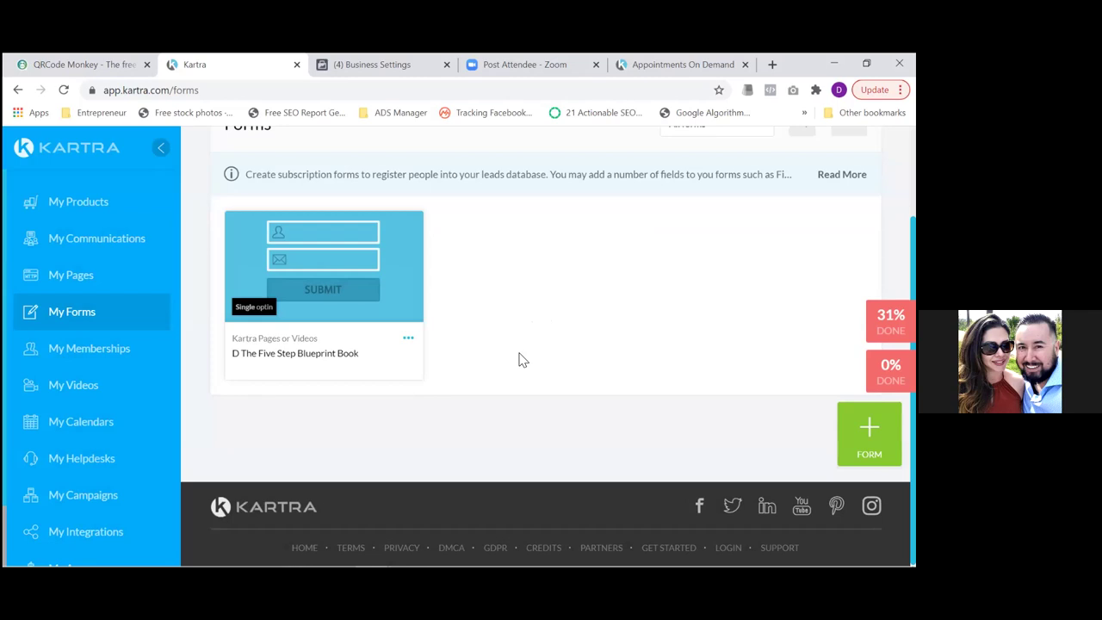
- Look through the Videos page, view the options for uploading a new video, and close them without choosing one
left_click(74, 389)
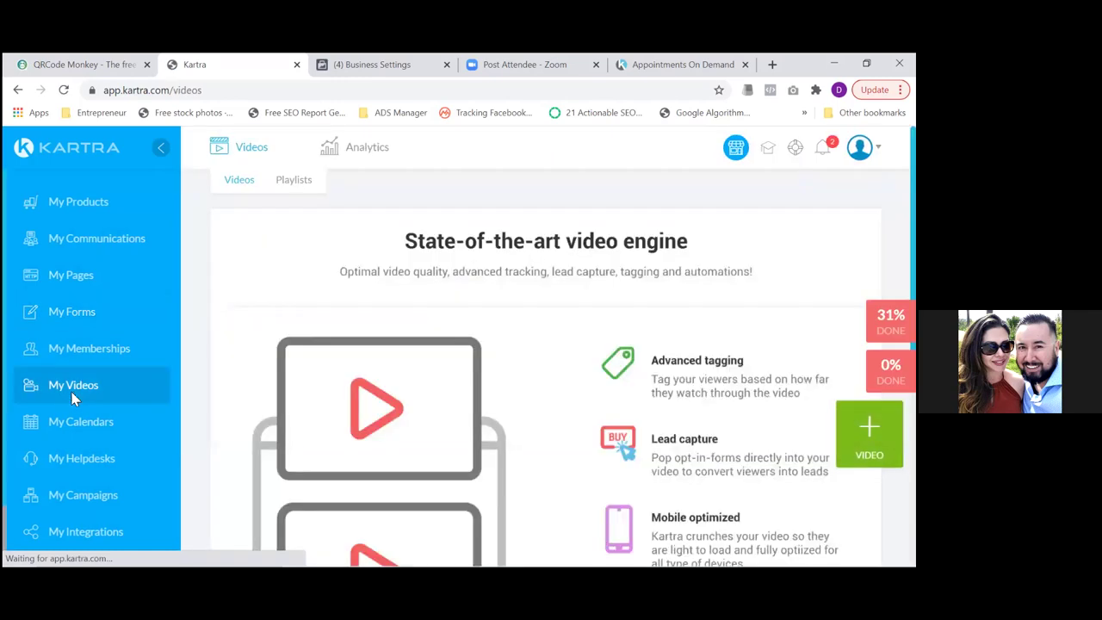
scroll(546, 344, "down", 3)
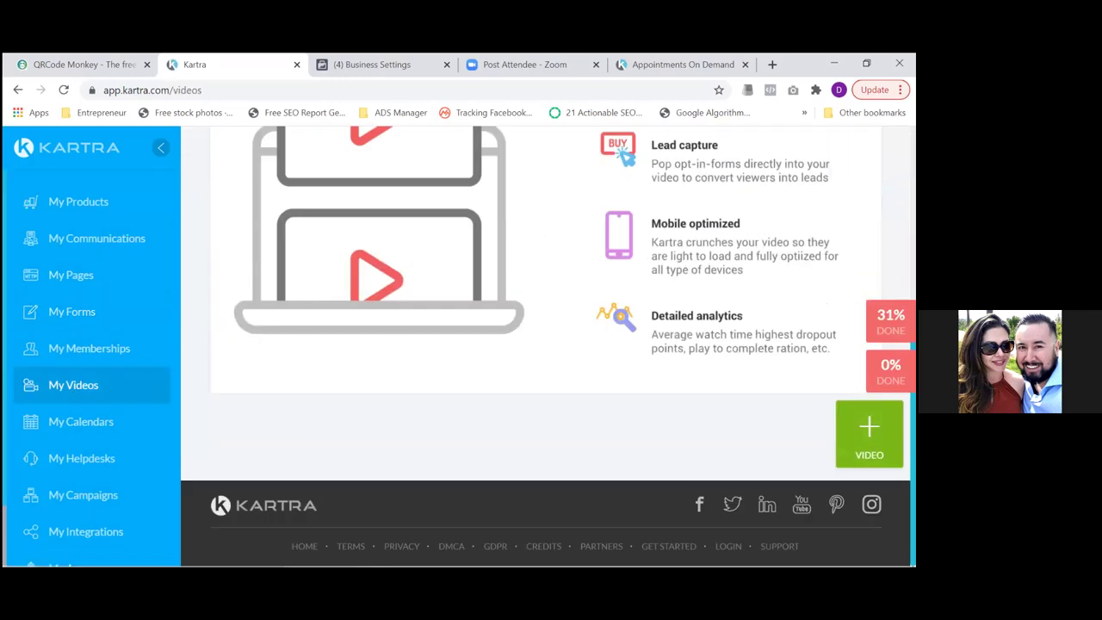
scroll(373, 209, "up", 3)
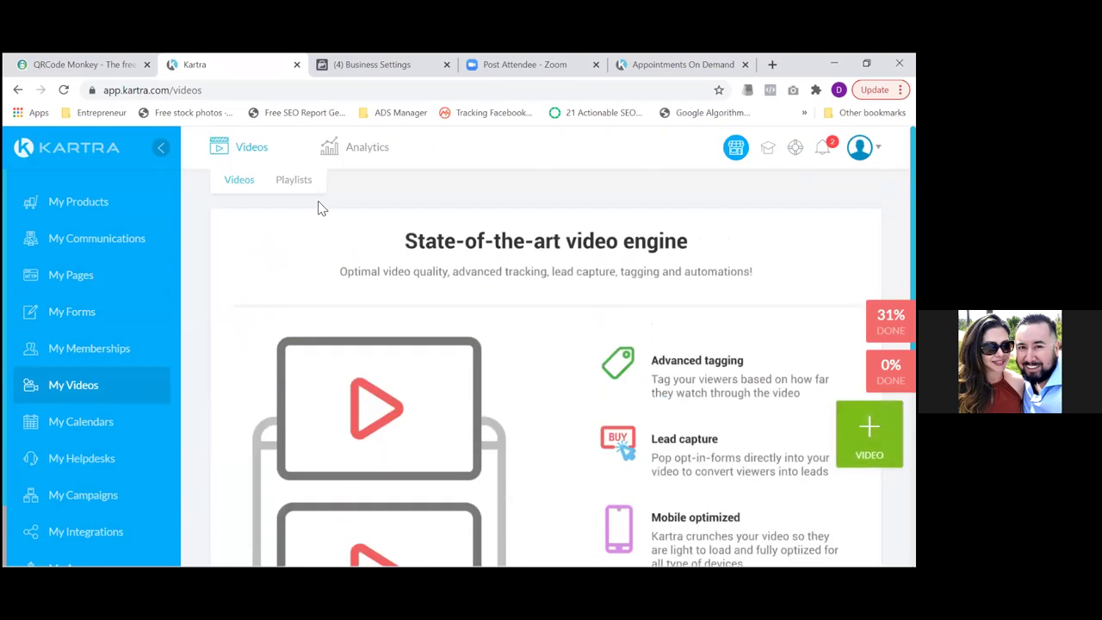
left_click(869, 430)
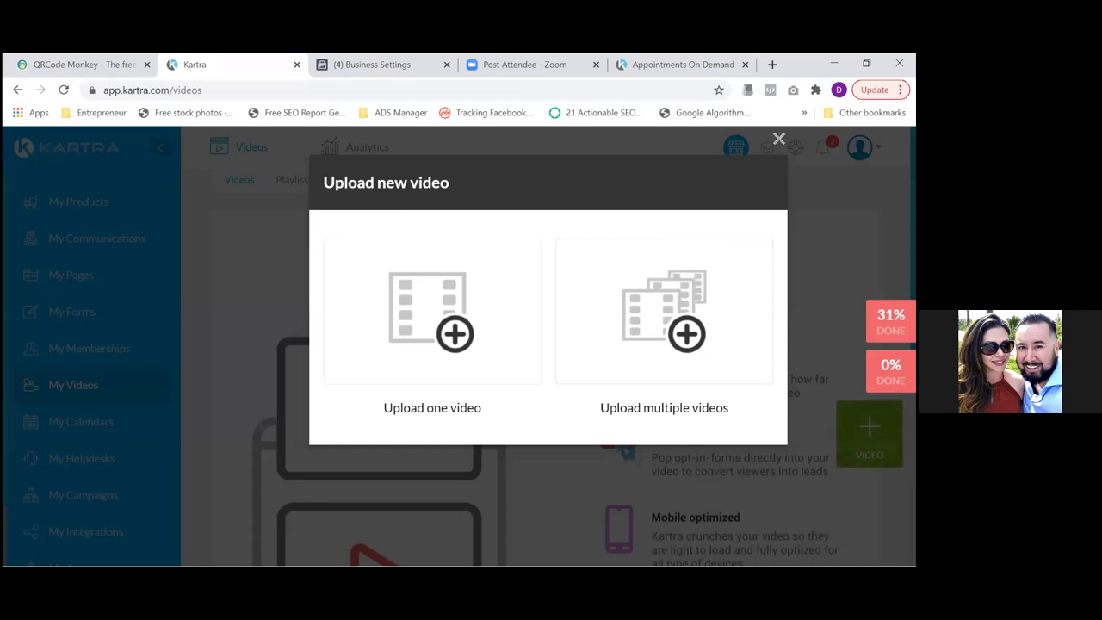
left_click(778, 138)
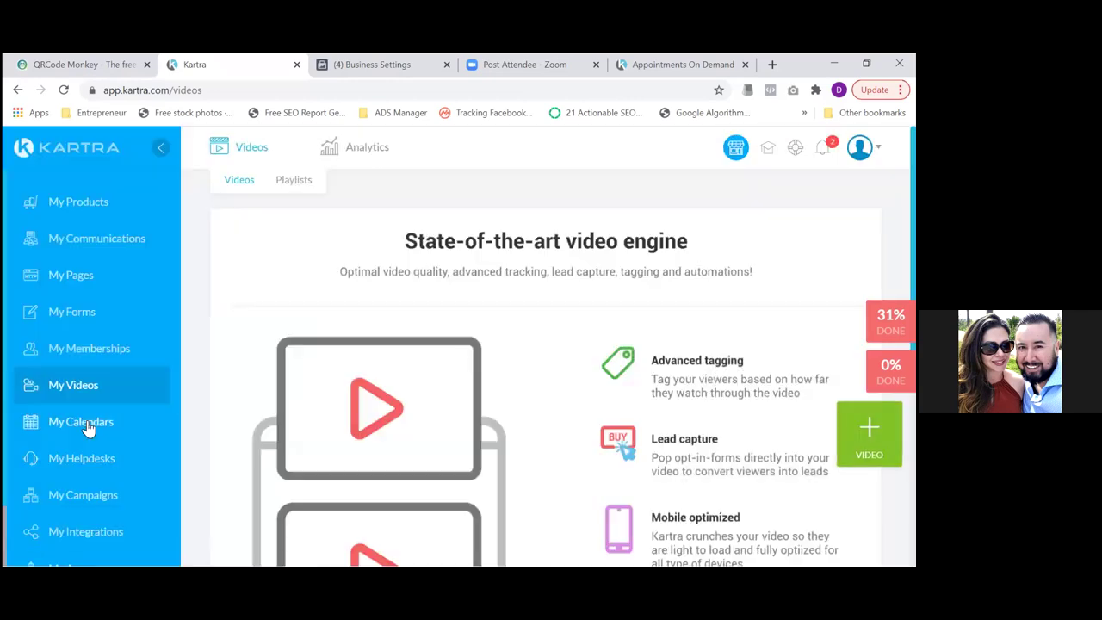
- Open the Calendars page, examine the consultant model's features and uses among the new calendar models, and close the selection without creating one
left_click(88, 422)
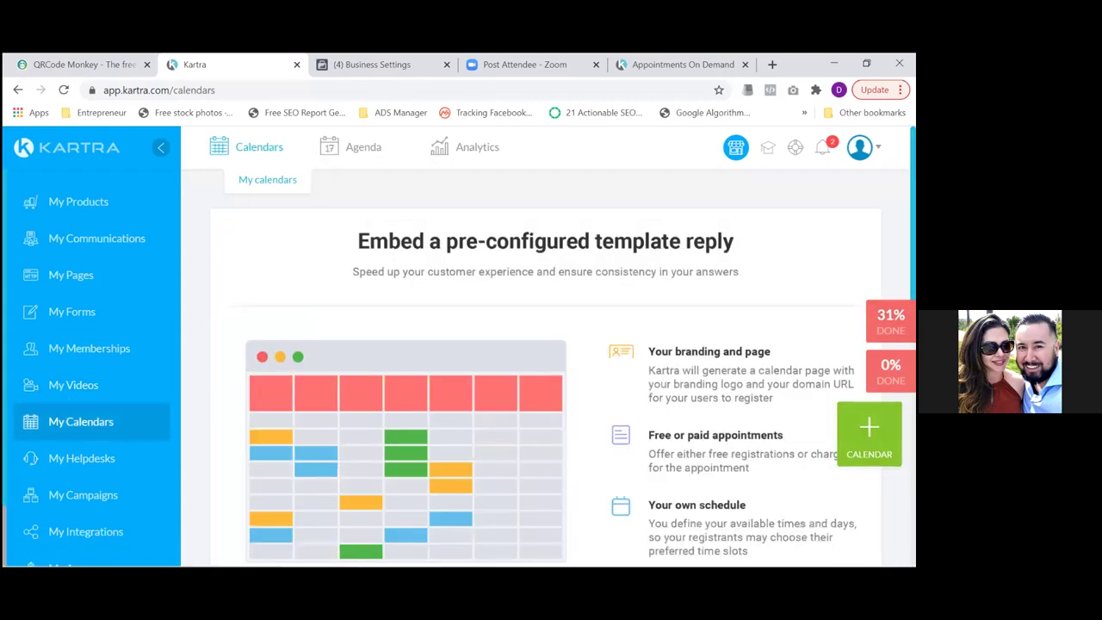
scroll(868, 430, "down", 4)
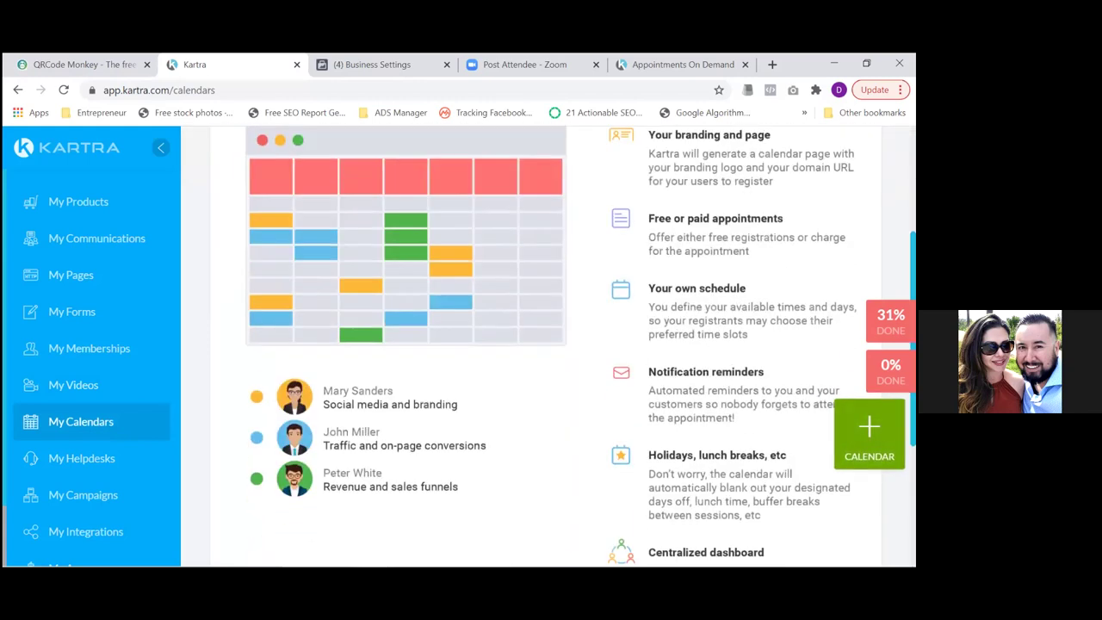
left_click(868, 430)
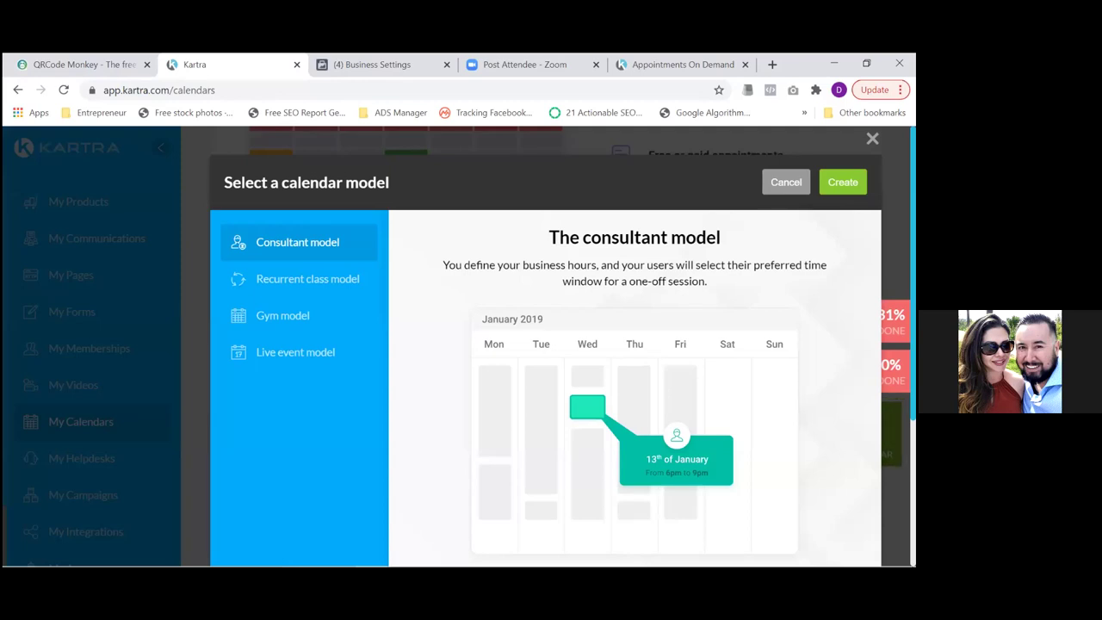
scroll(546, 344, "down", 2)
scroll(546, 344, "down", 2)
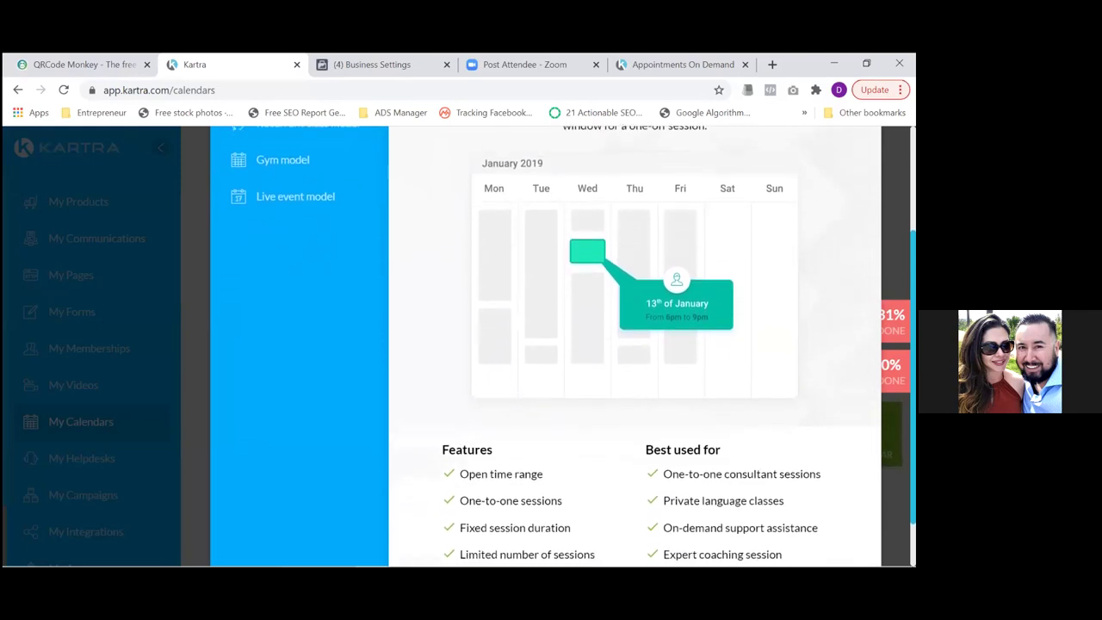
scroll(546, 345, "down", 1)
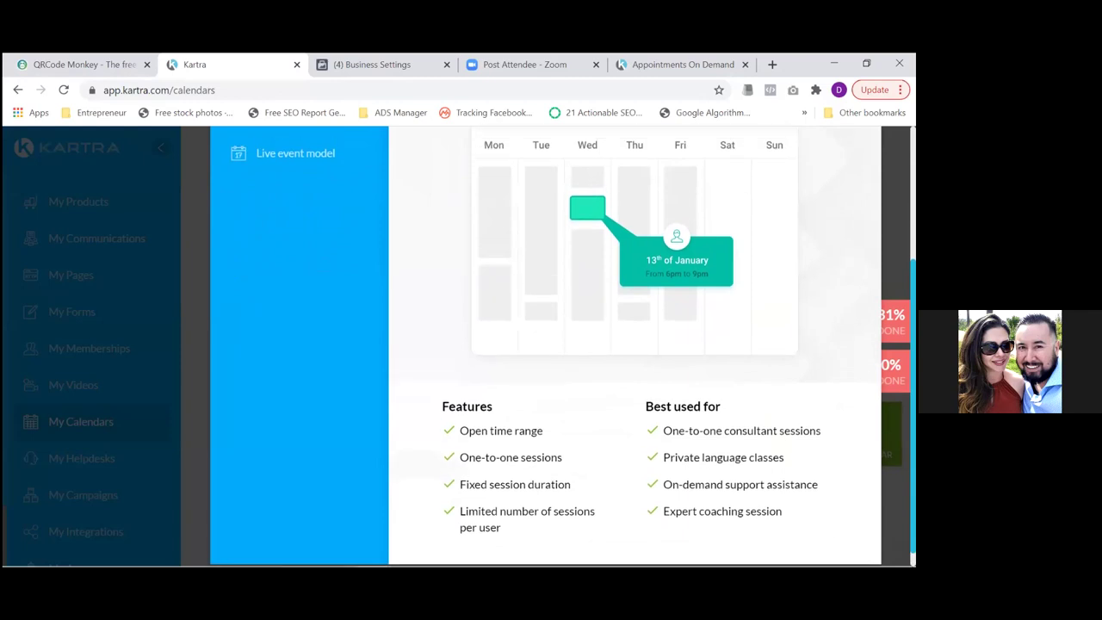
scroll(546, 344, "up", 3)
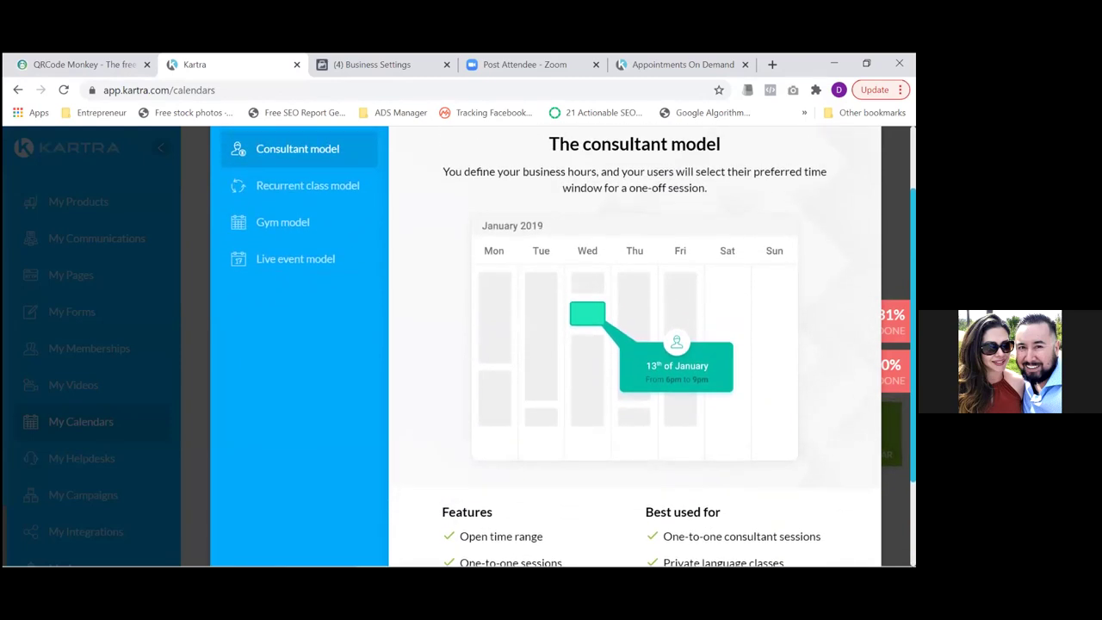
scroll(545, 345, "up", 1)
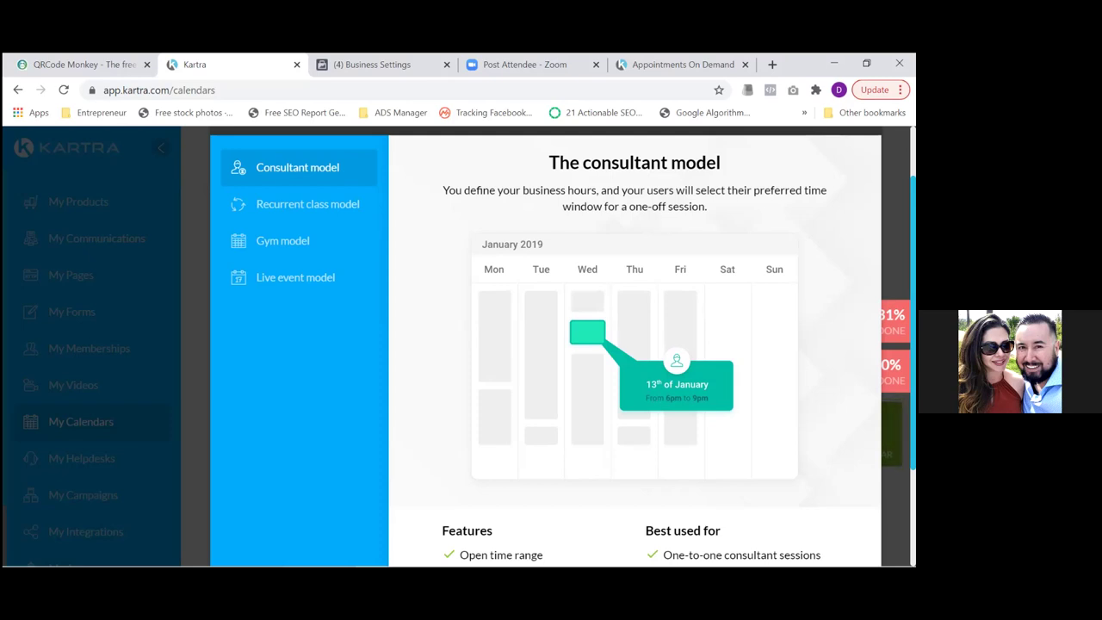
scroll(545, 344, "up", 1)
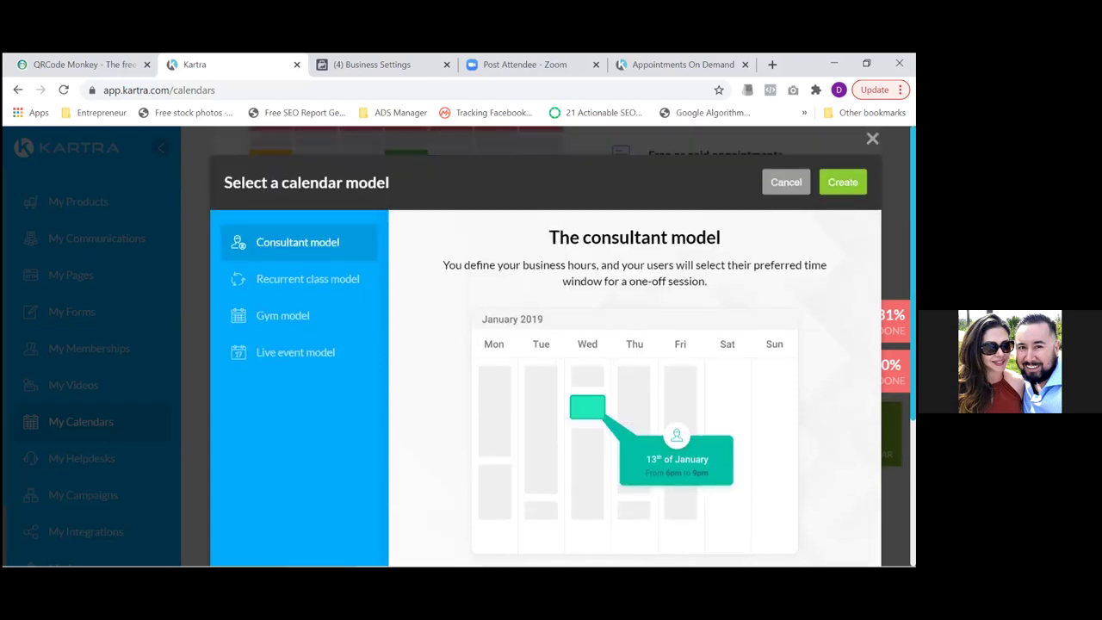
scroll(138, 516, "down", 1)
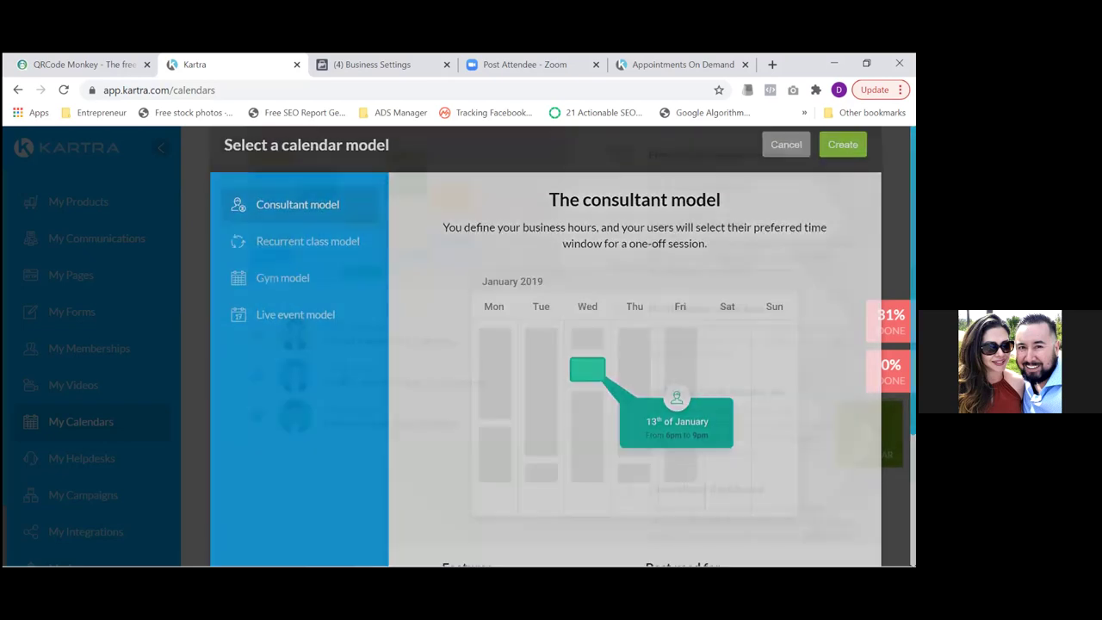
left_click(138, 518)
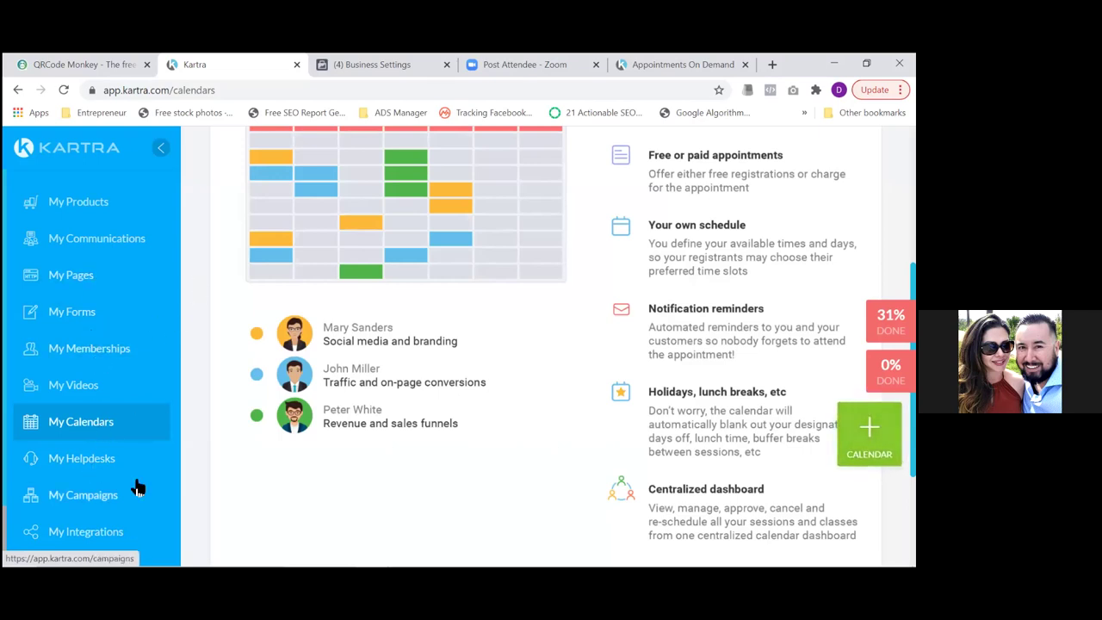
- Open the Integrations page
left_click(82, 535)
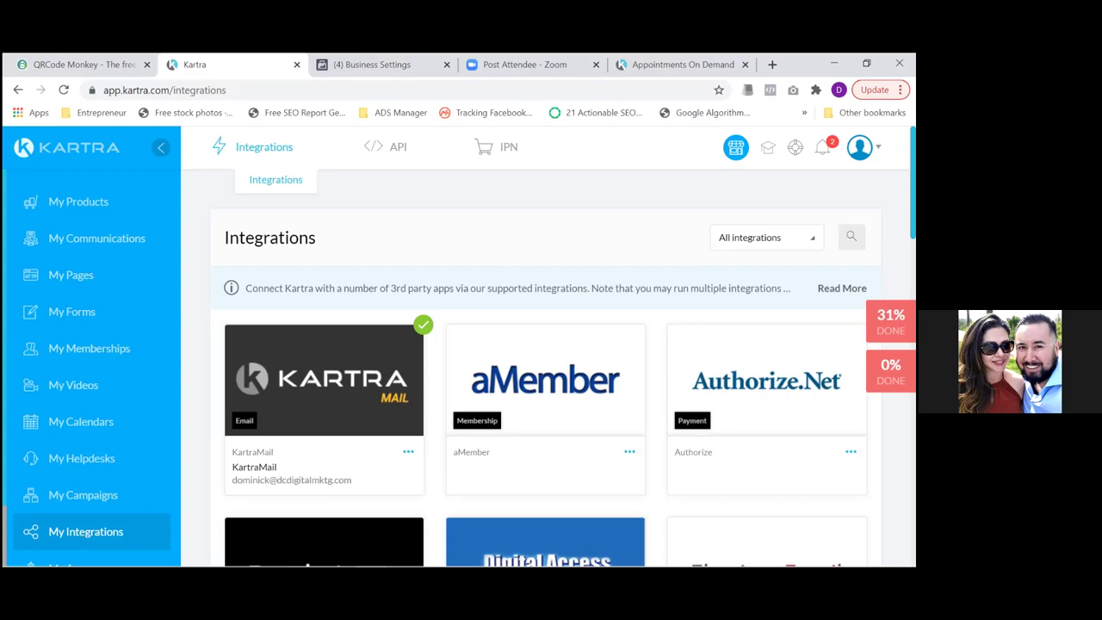
- Create a new Google Calendar integration with the business-domain Google account, allowing Kartra both requested calendar permissions
scroll(551, 344, "down", 5)
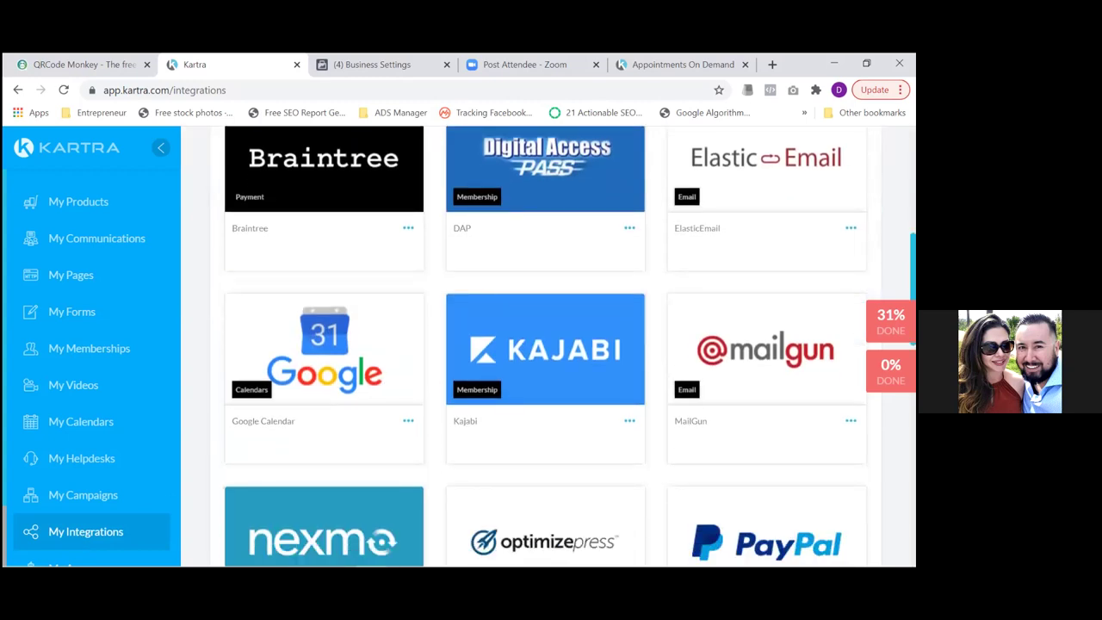
left_click(408, 421)
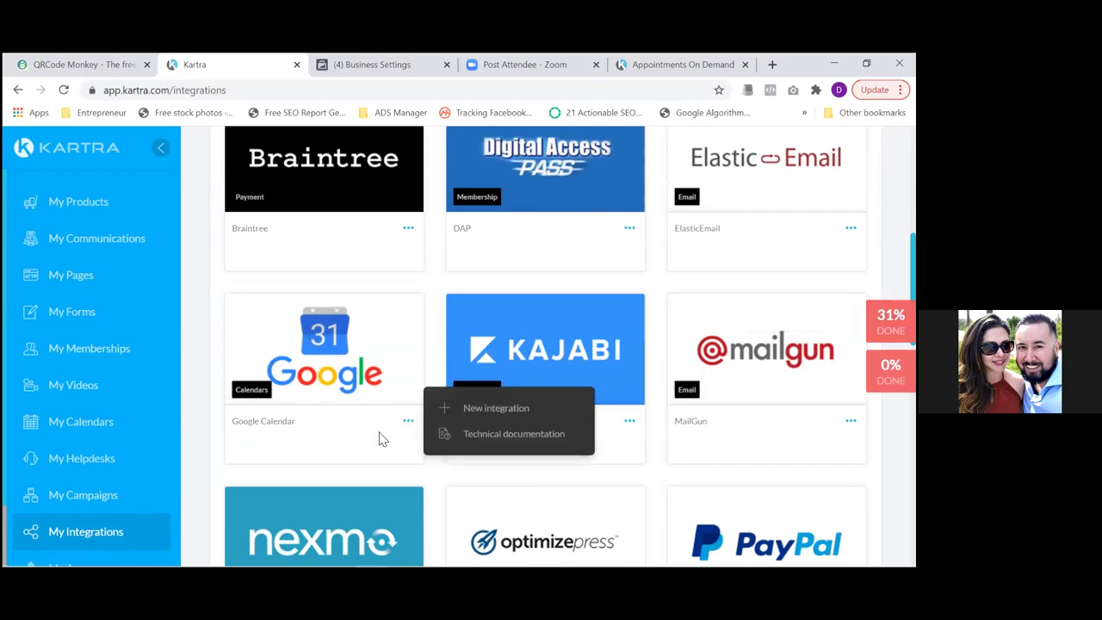
left_click(487, 410)
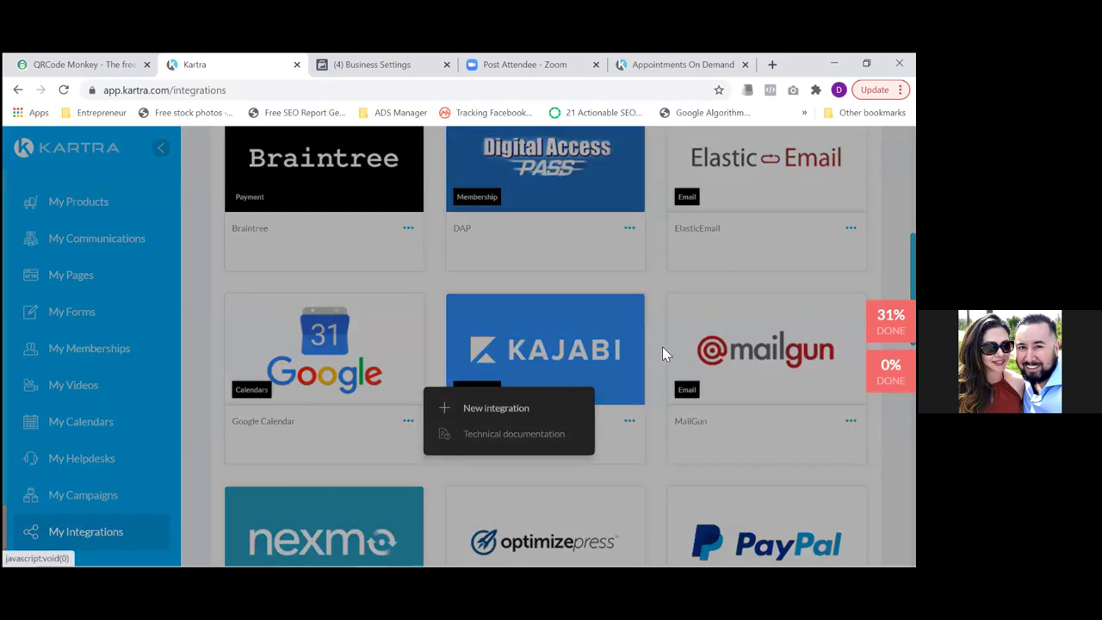
left_click(740, 300)
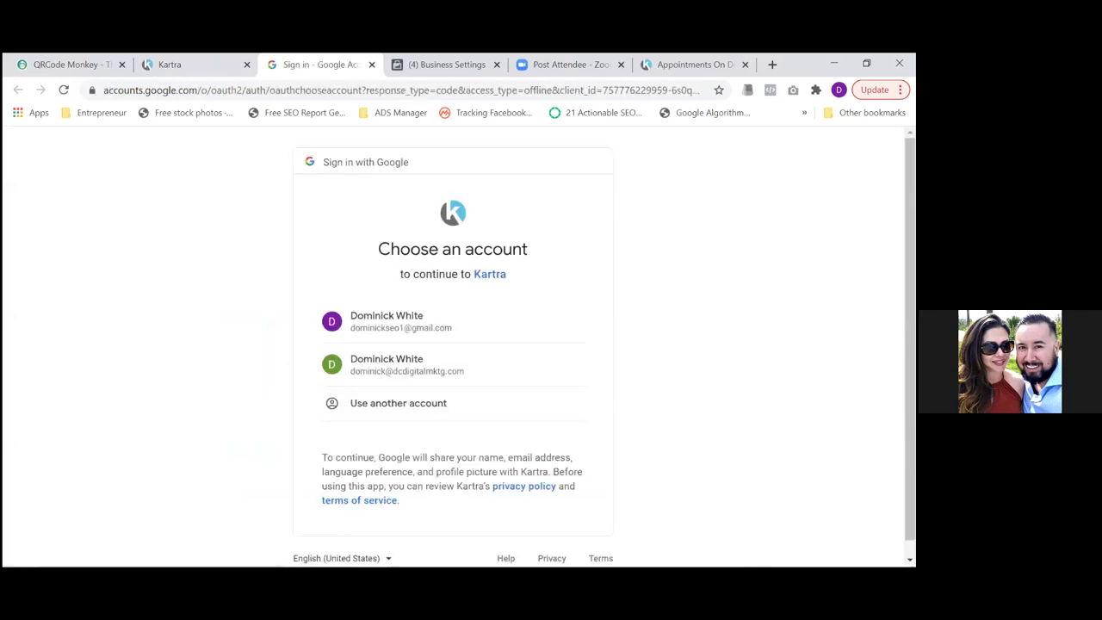
left_click(415, 379)
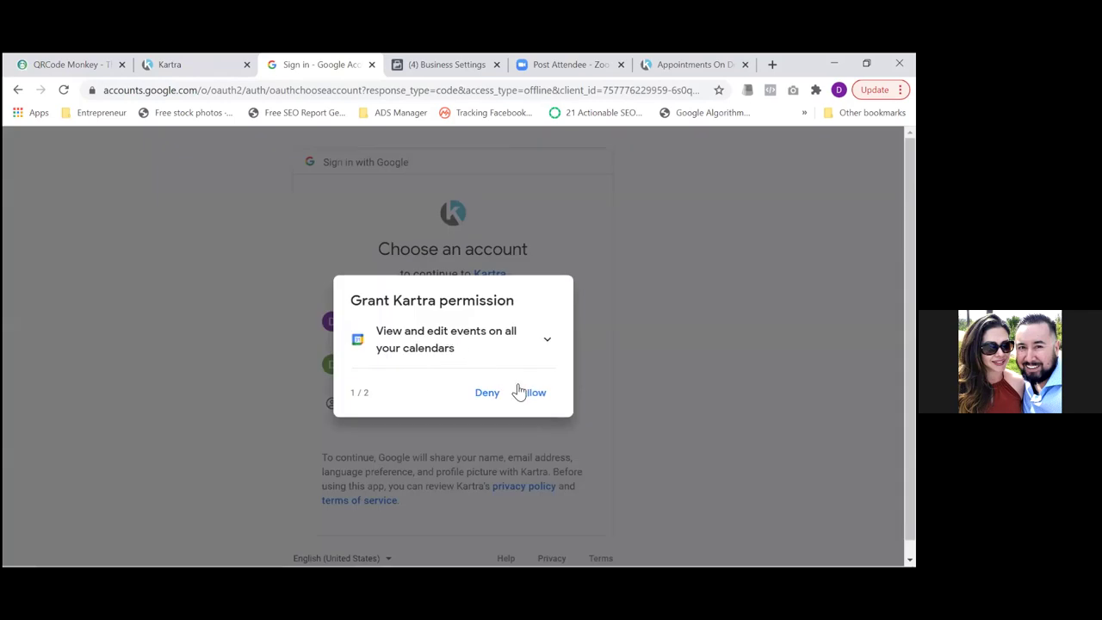
left_click(540, 396)
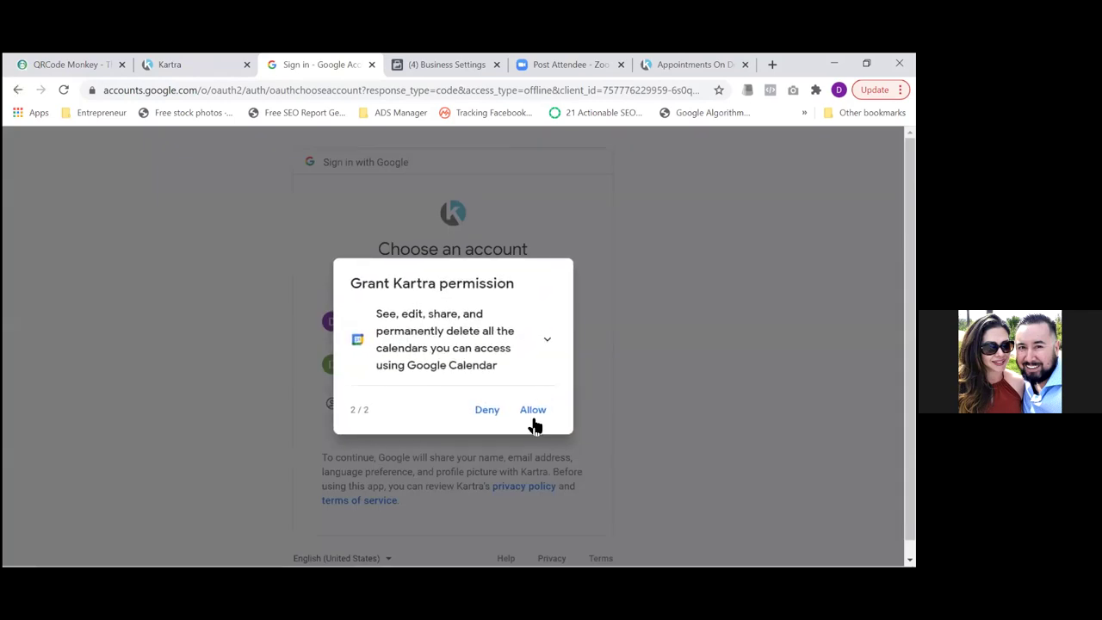
left_click(533, 411)
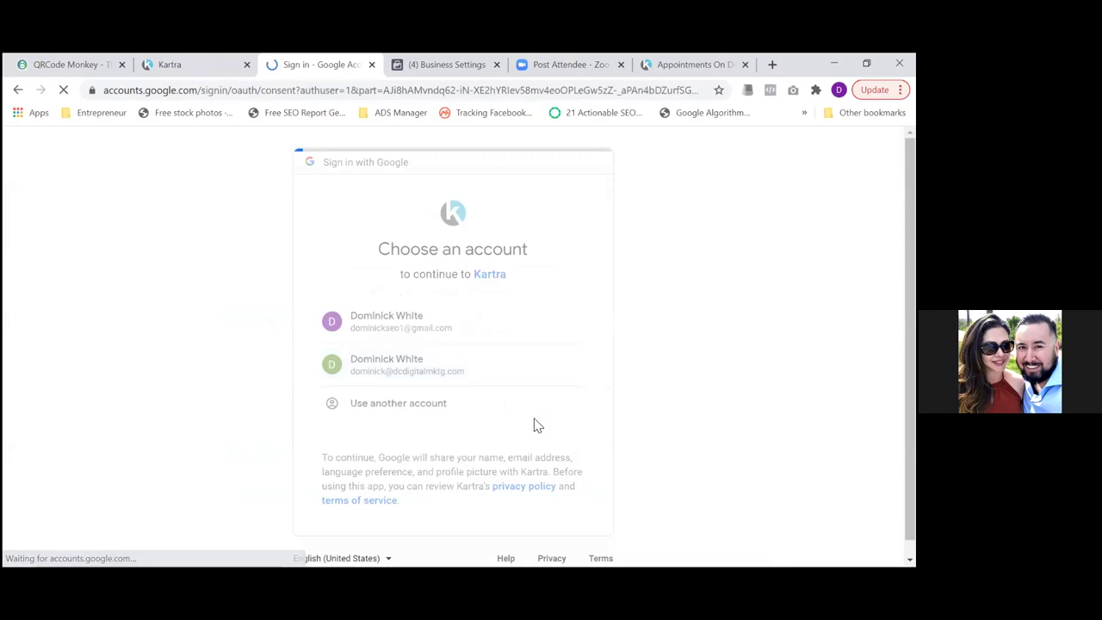
scroll(573, 417, "down", 3)
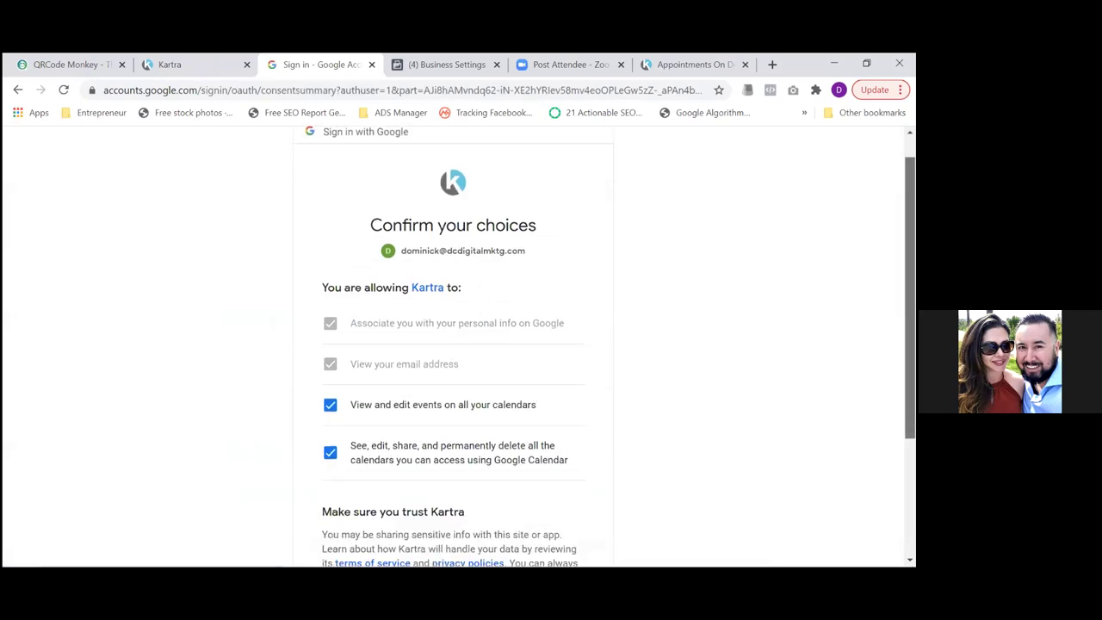
left_click(551, 466)
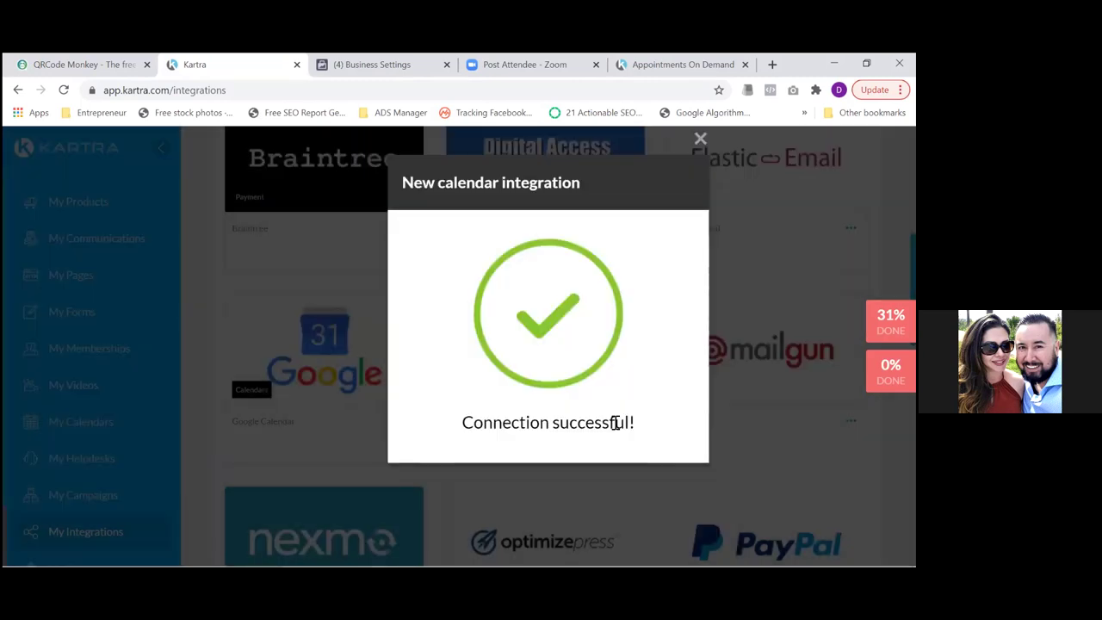
left_click(700, 141)
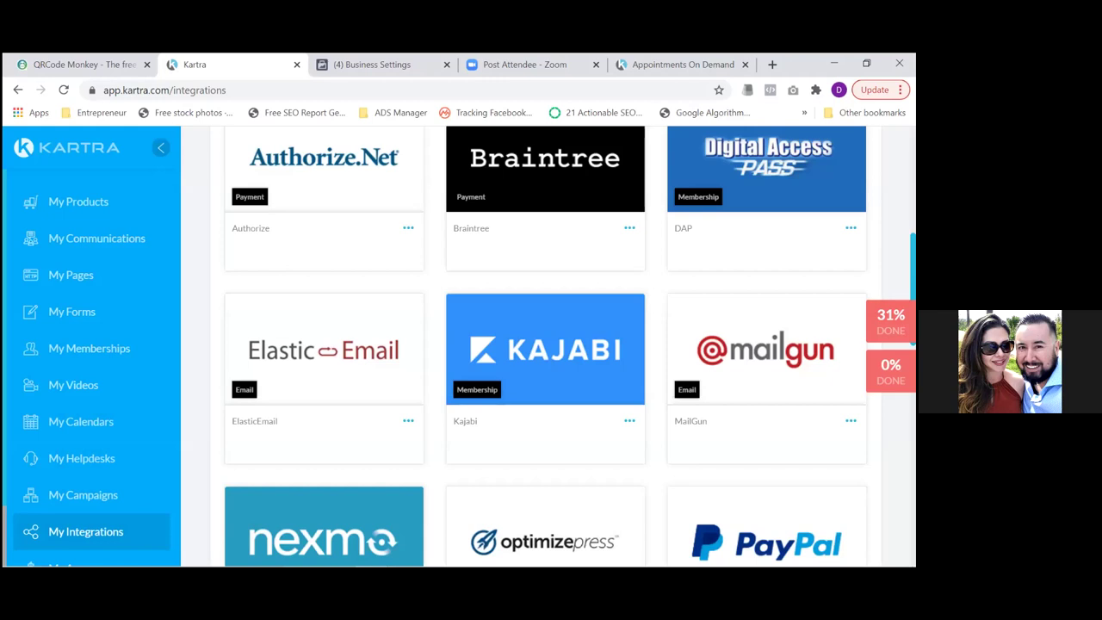
- Return to the Calendars page, look through its feature overview, and open the Agenda section
scroll(545, 344, "down", 1)
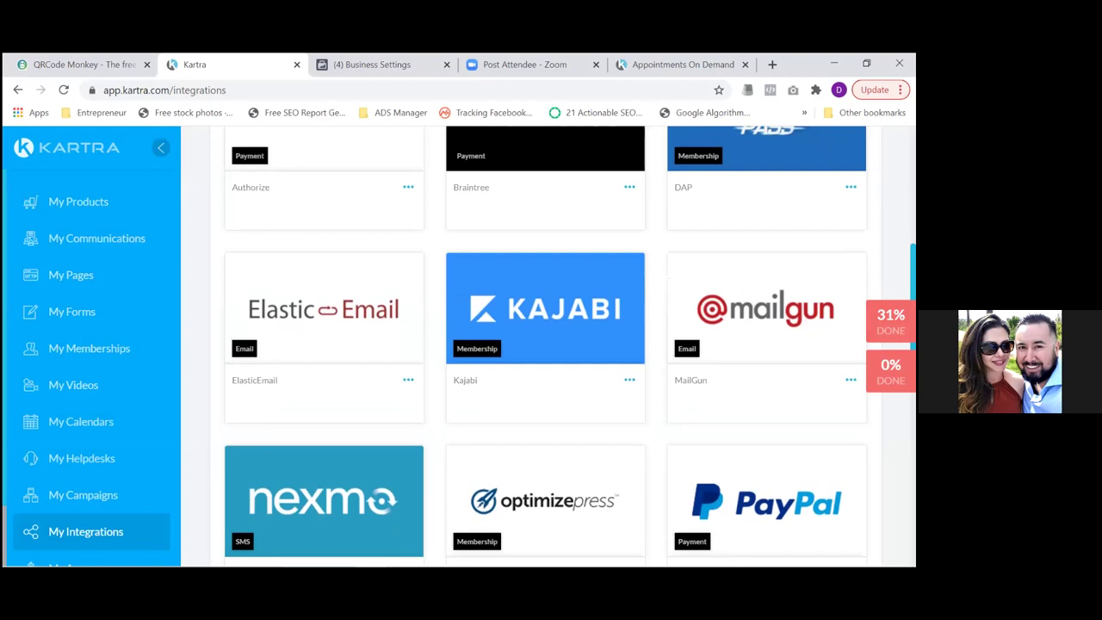
left_click(80, 428)
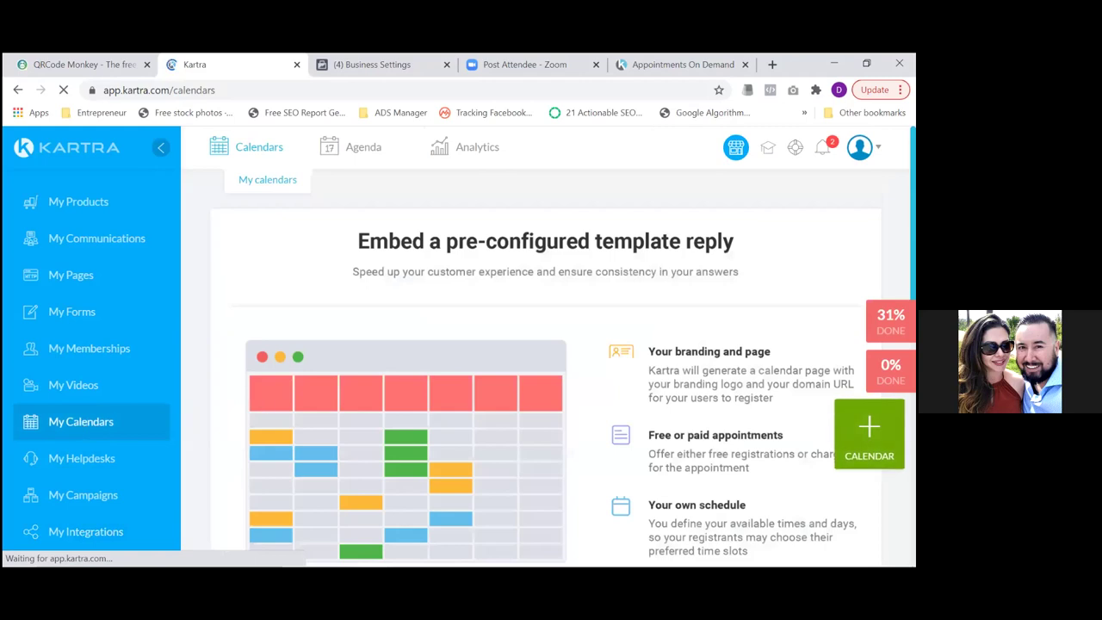
scroll(544, 345, "down", 5)
scroll(545, 345, "up", 5)
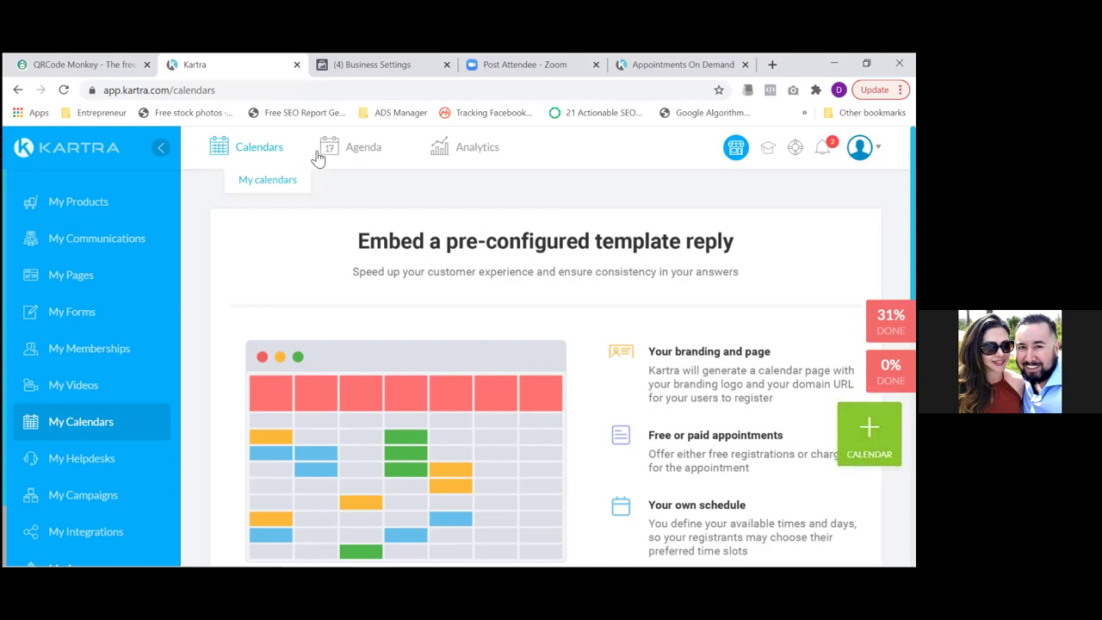
left_click(349, 151)
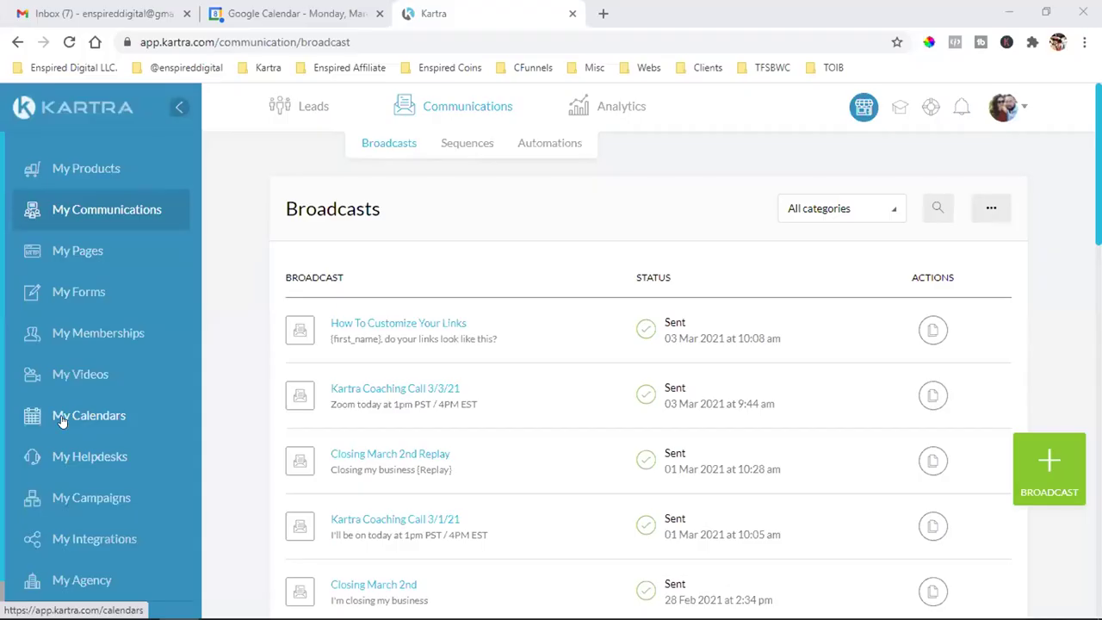
- Open the calendar agenda in the Enspired Digital account and review the upcoming Social Media Strategy Call appointments
left_click(62, 417)
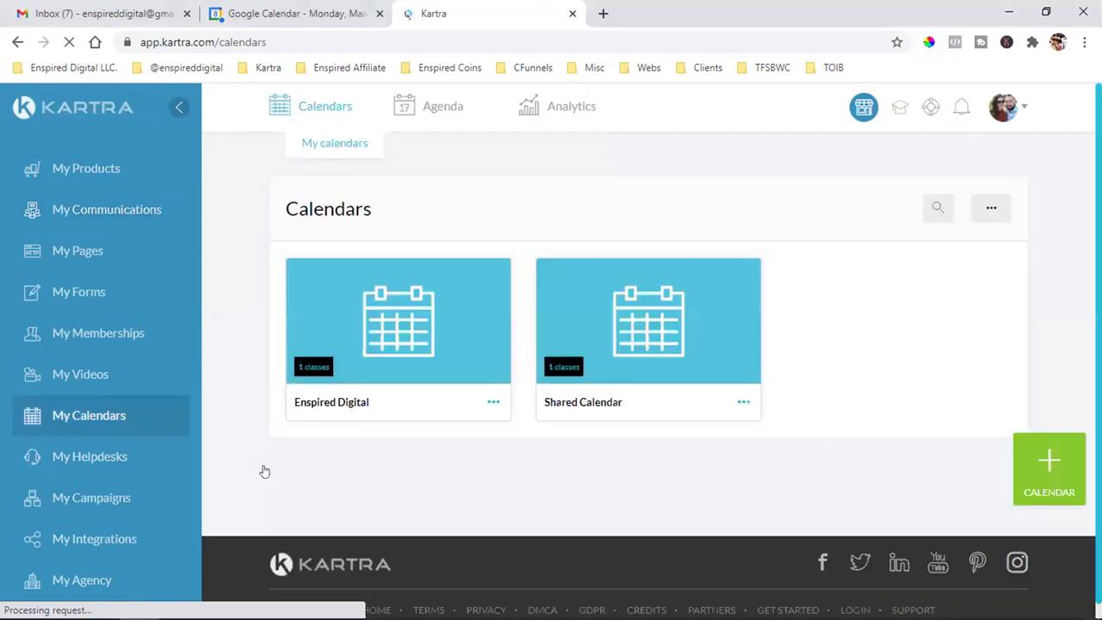
mouse_move(396, 122)
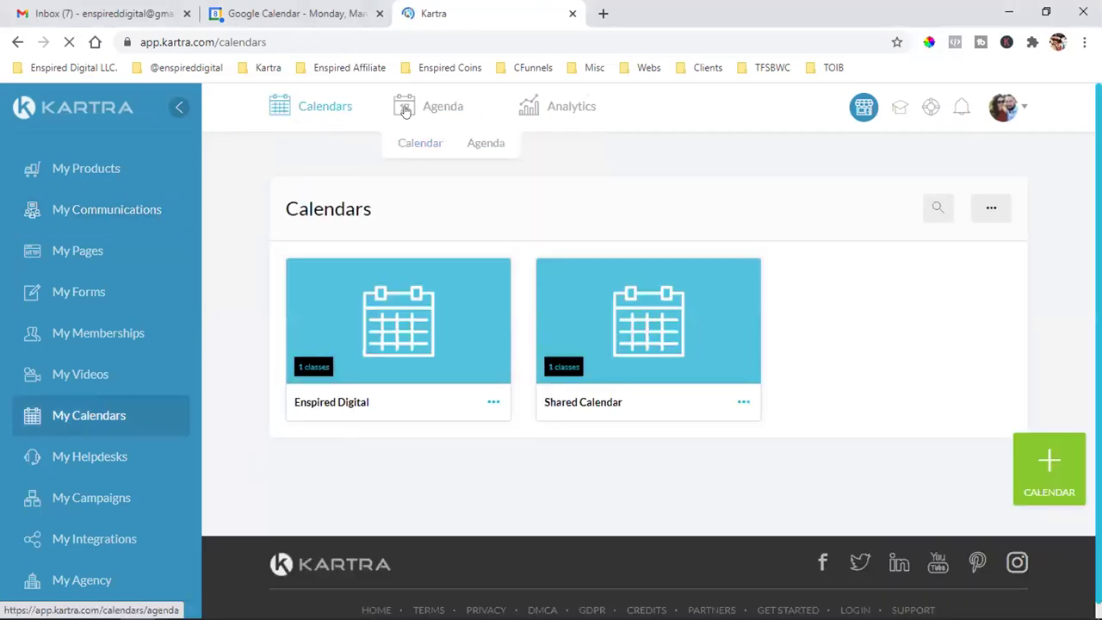
left_click(436, 103)
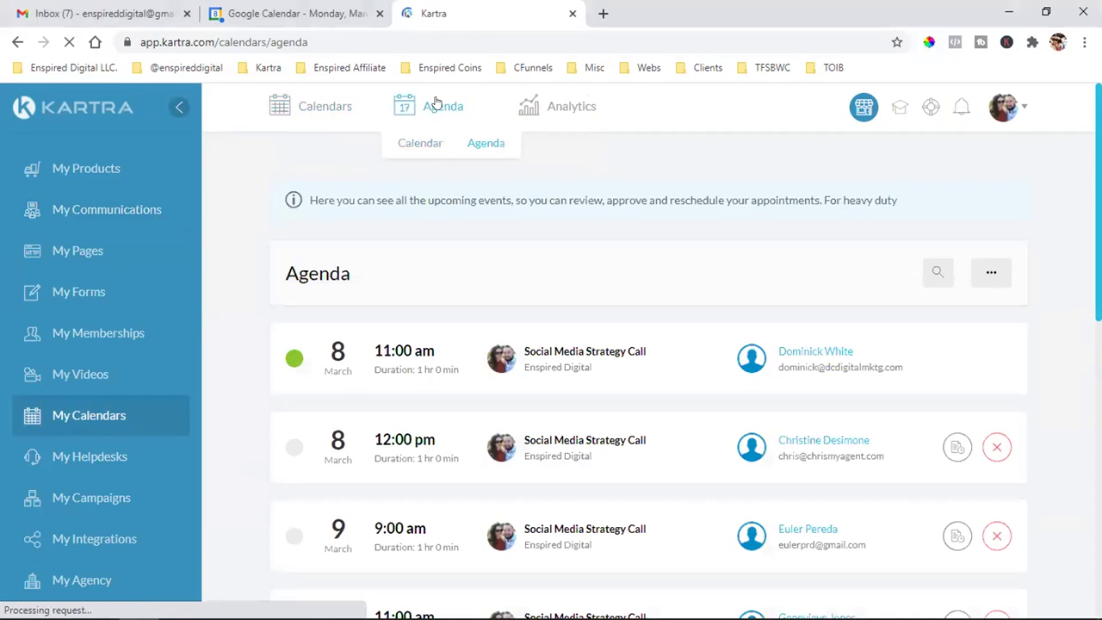
scroll(522, 333, "down", 2)
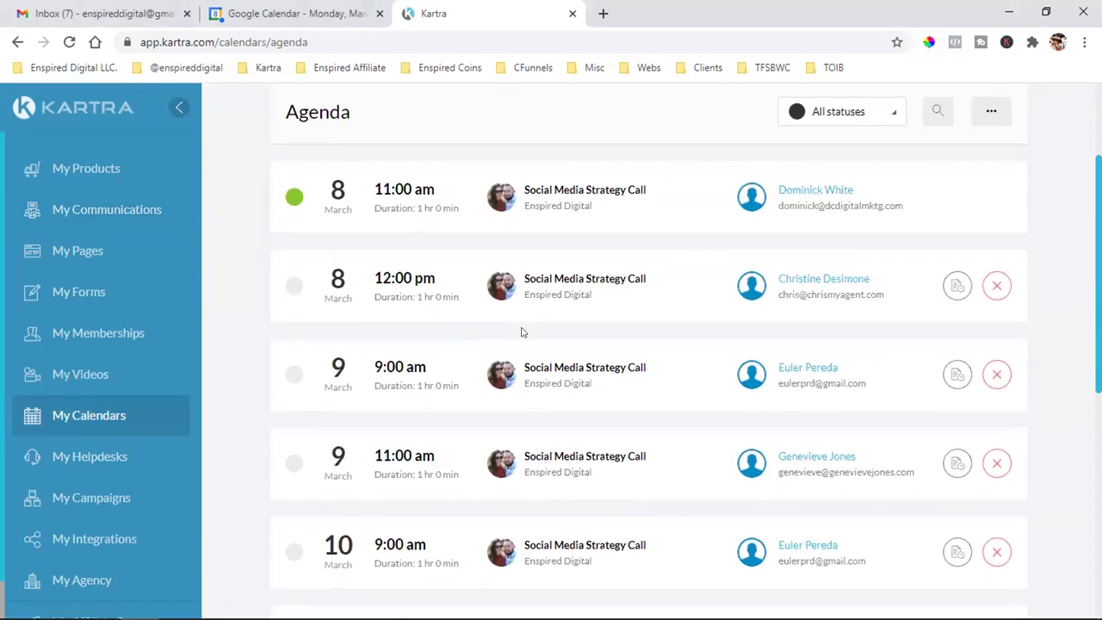
triple_click(394, 361)
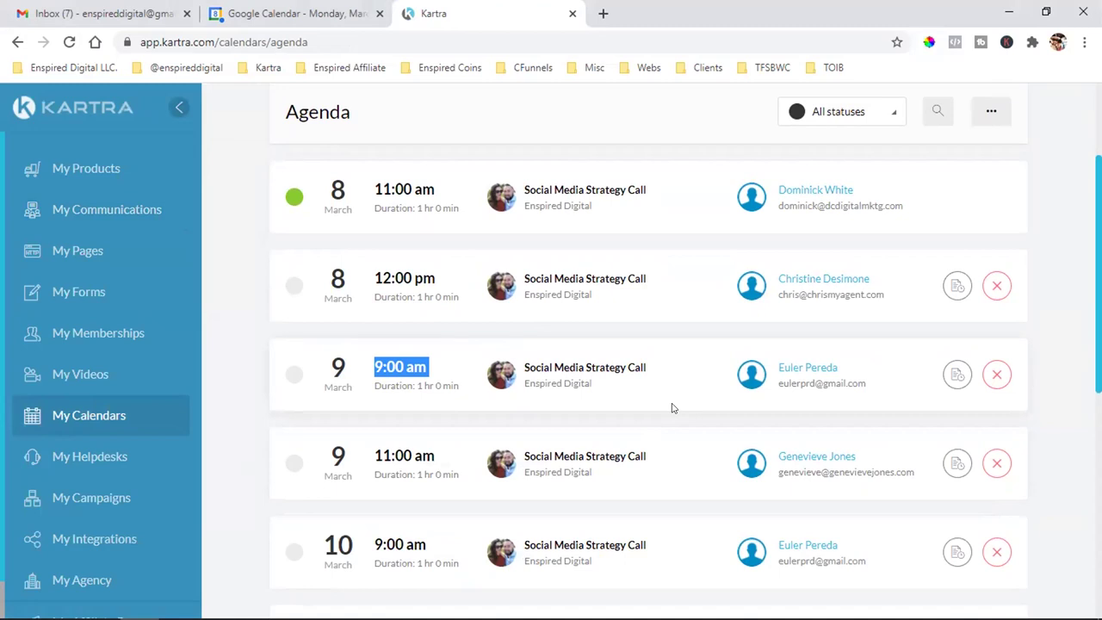
scroll(673, 407, "down", 5)
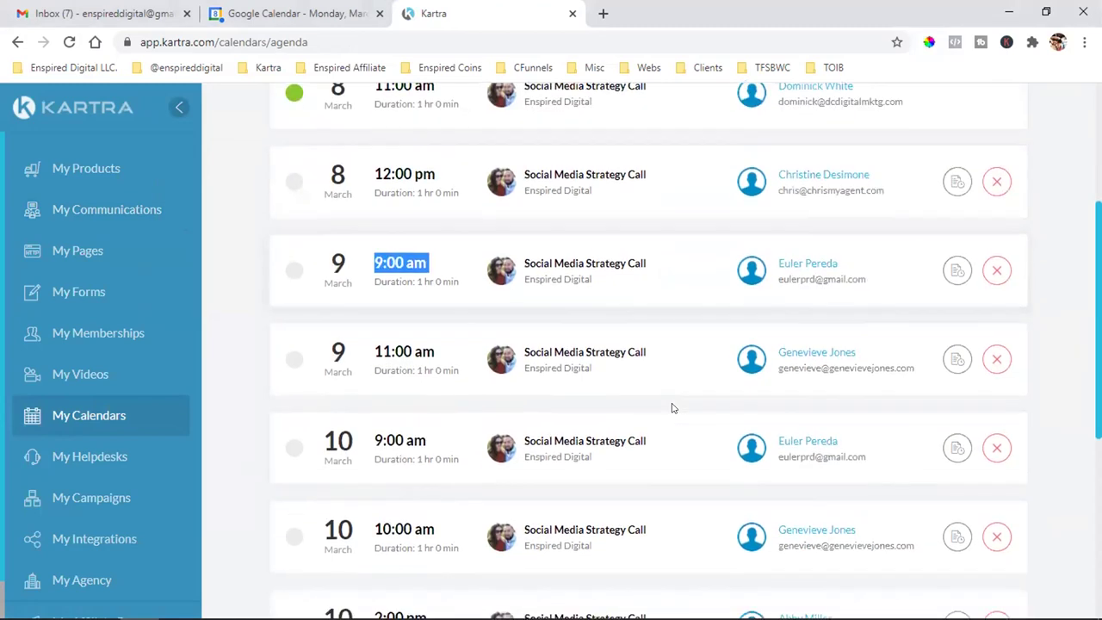
scroll(673, 408, "down", 2)
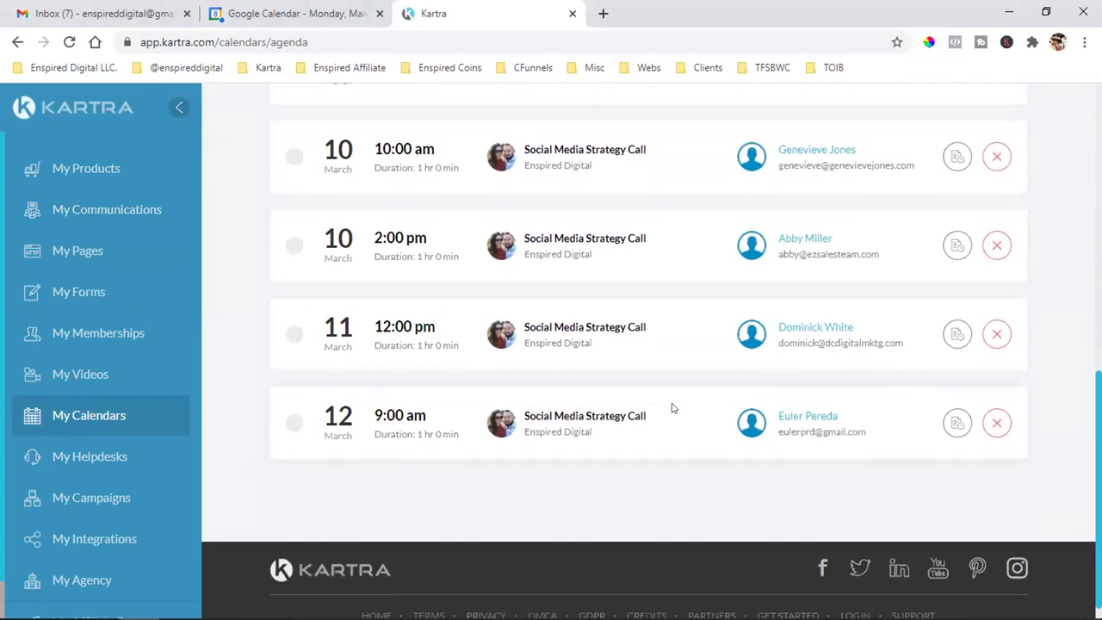
scroll(673, 408, "up", 6)
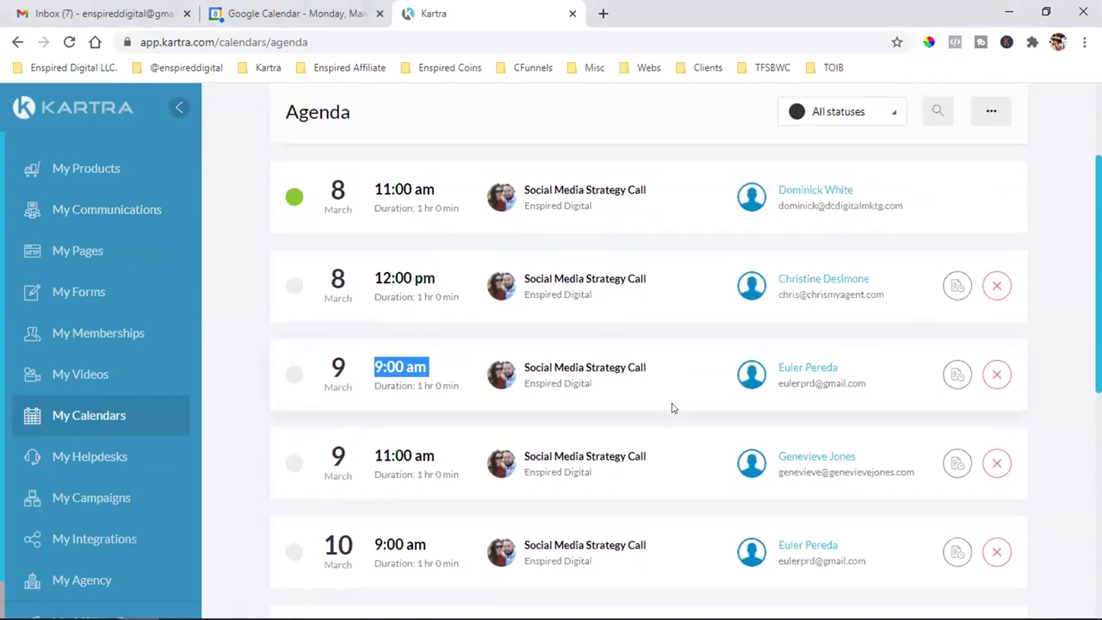
scroll(673, 408, "down", 1)
left_click(673, 408)
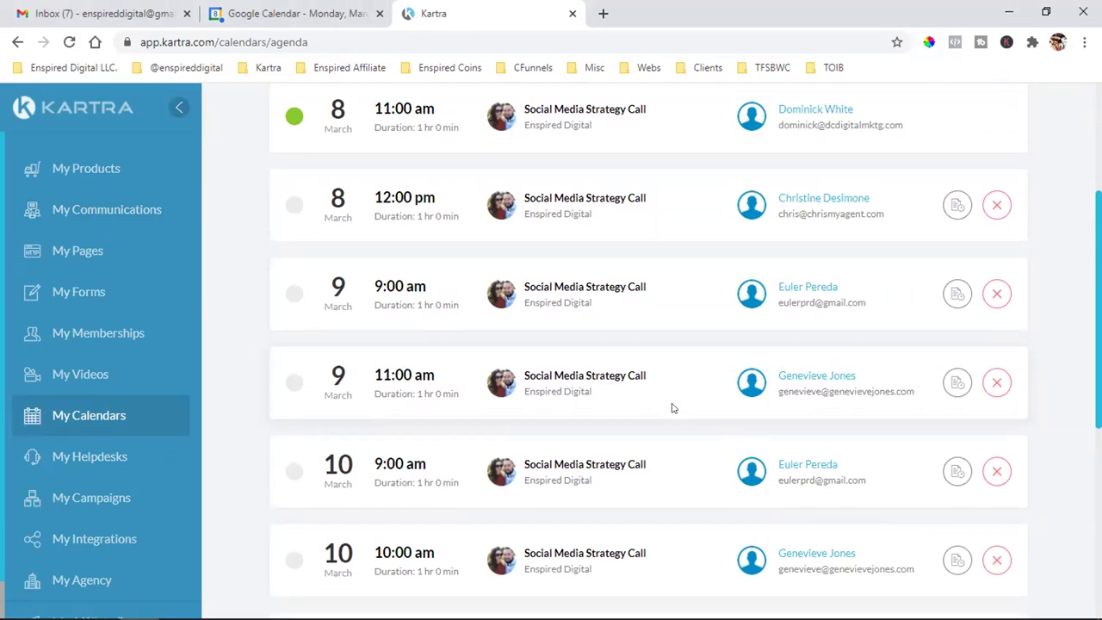
scroll(673, 408, "up", 3)
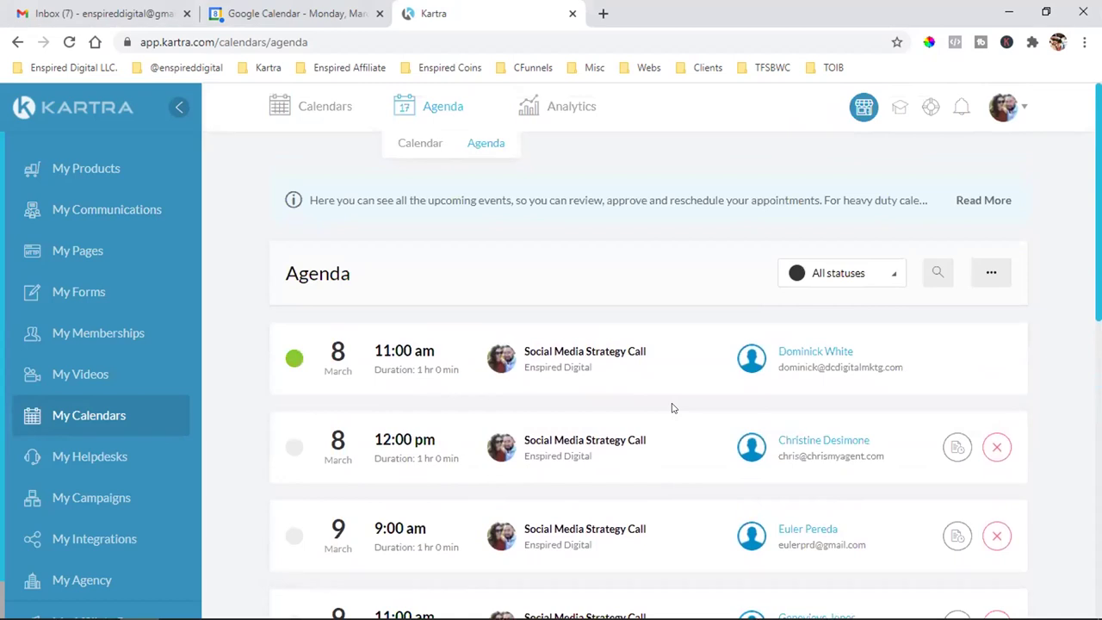
- Open the bookmarked Enspired Digital Calendar booking page in a new browser tab
left_click(602, 13)
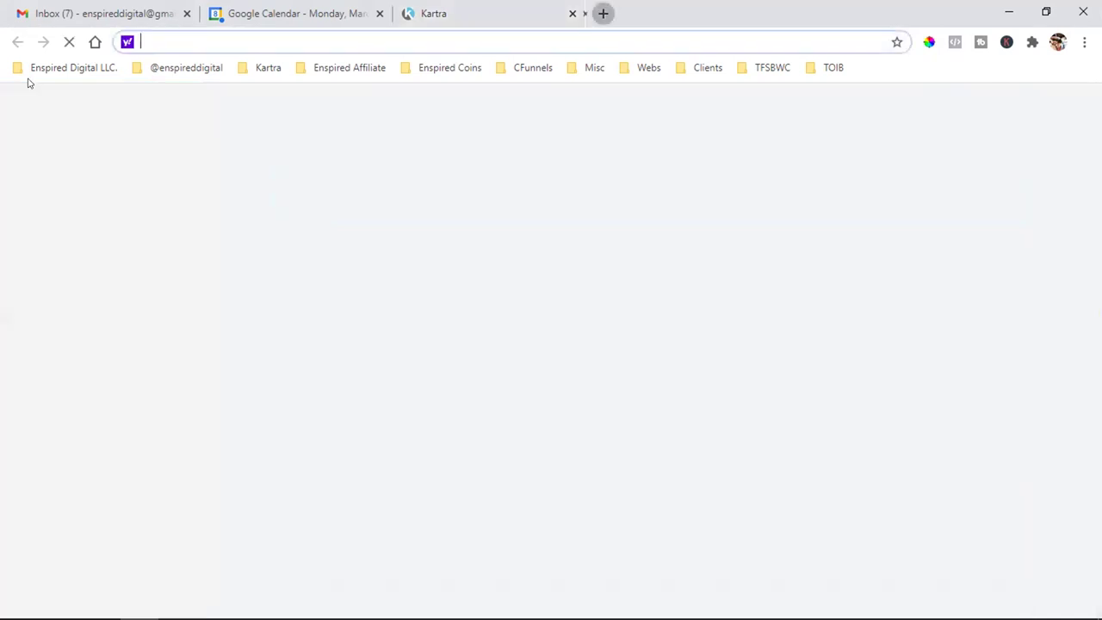
left_click(42, 66)
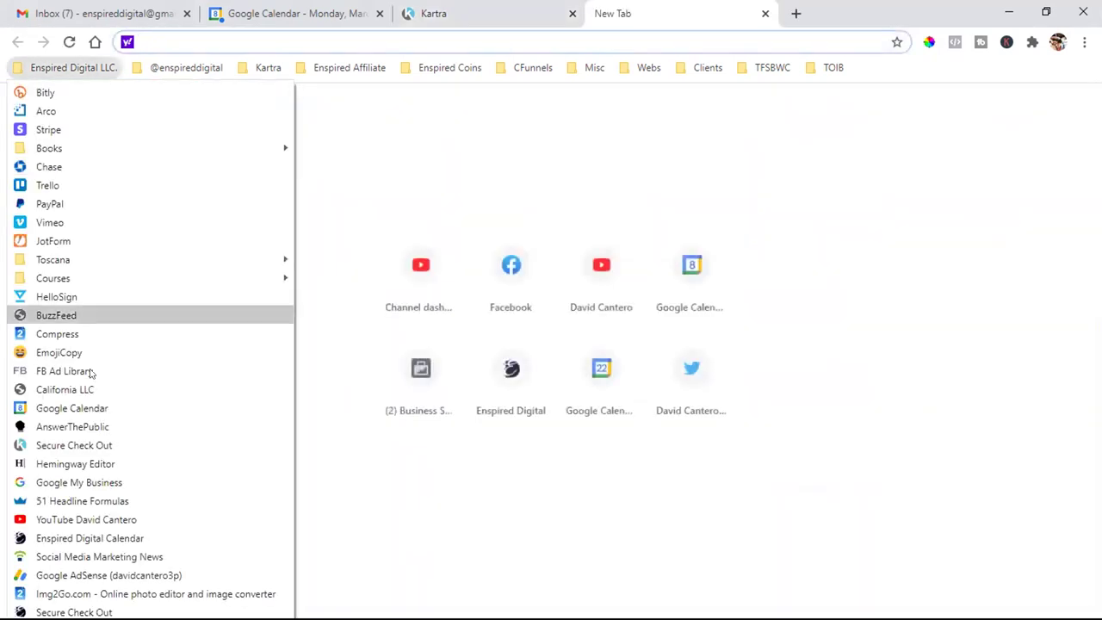
left_click(109, 542)
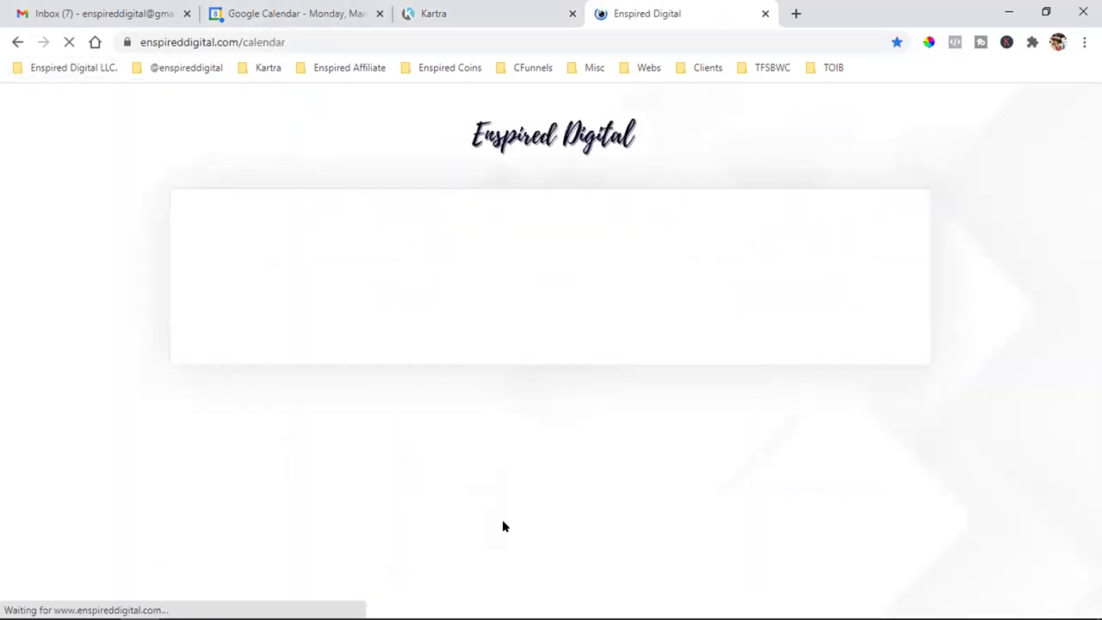
- Dismiss the event reminder in Google Calendar, compare the day's schedule with the booking page's available slots, and return to the Kartra agenda
left_click(290, 9)
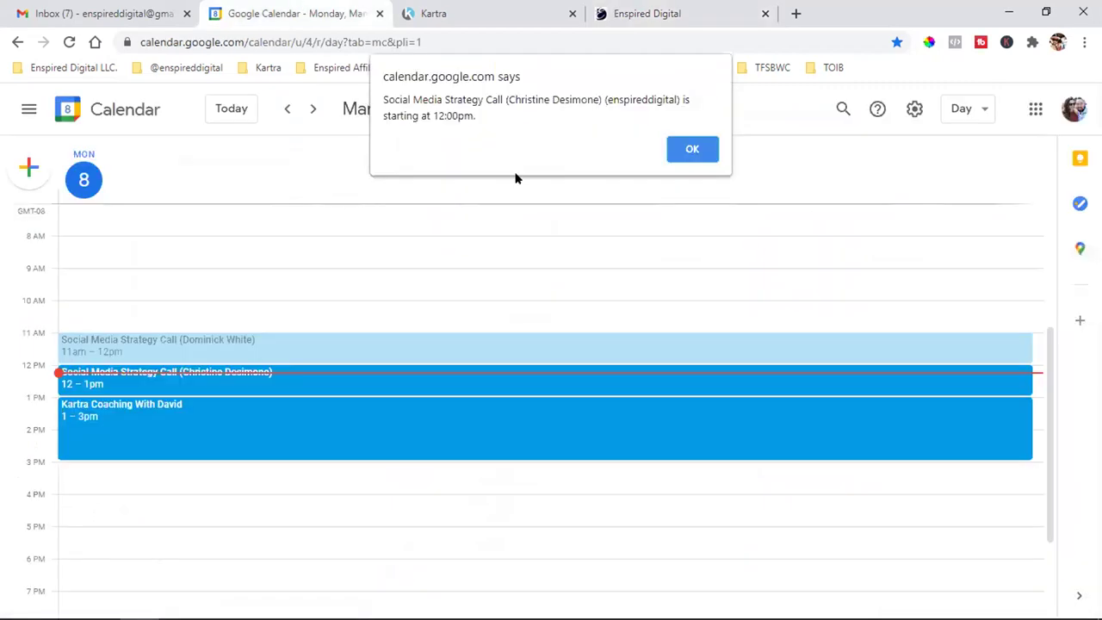
left_click(696, 155)
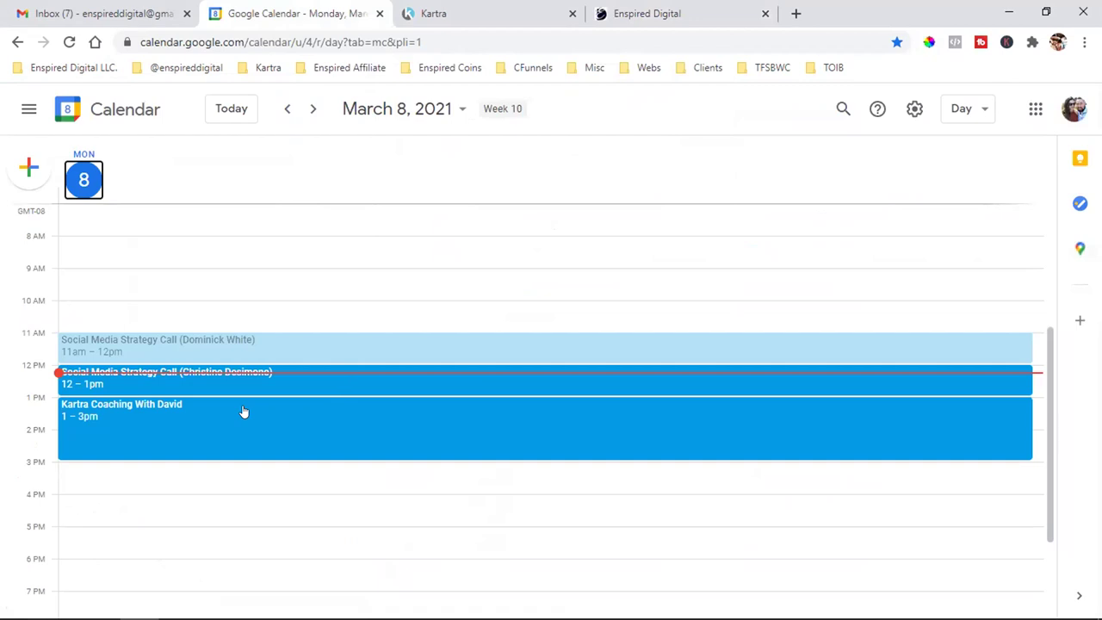
left_click(663, 10)
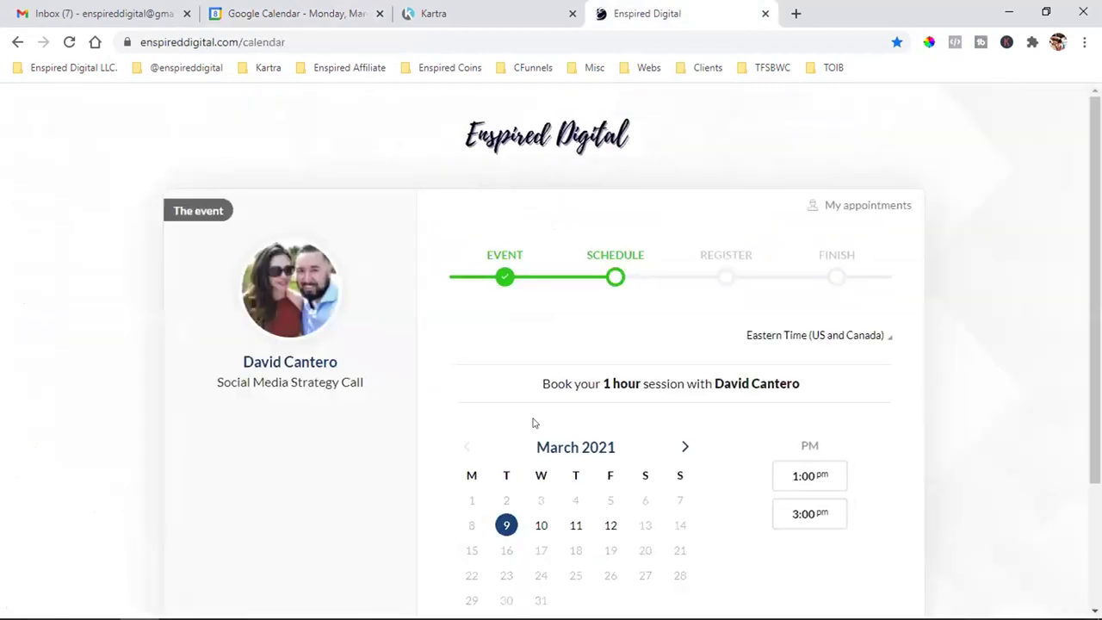
left_click(320, 11)
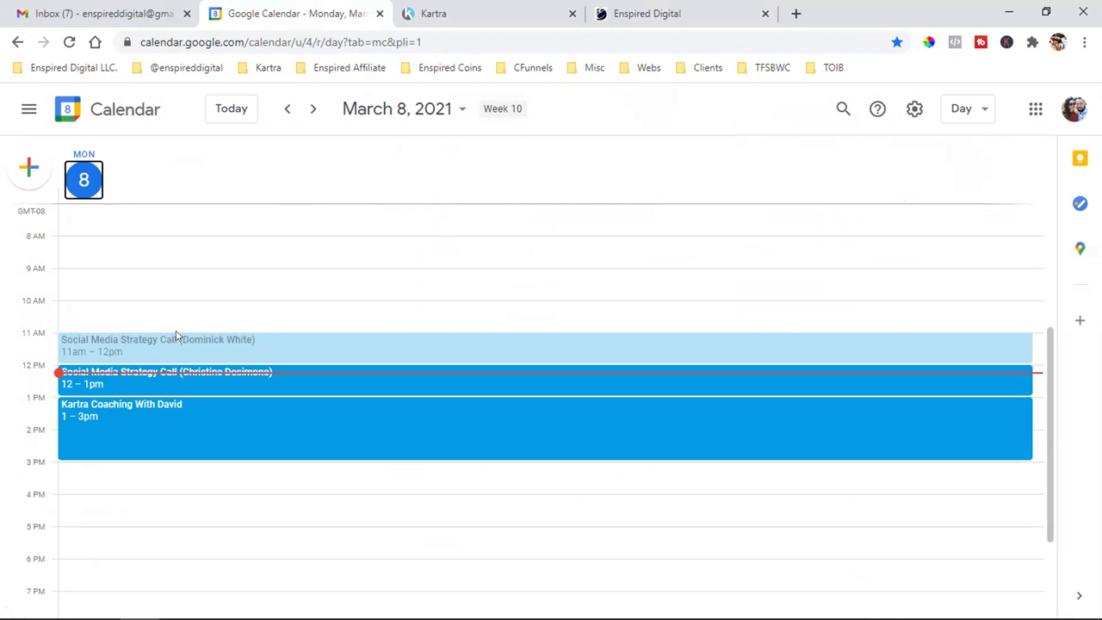
left_click(455, 6)
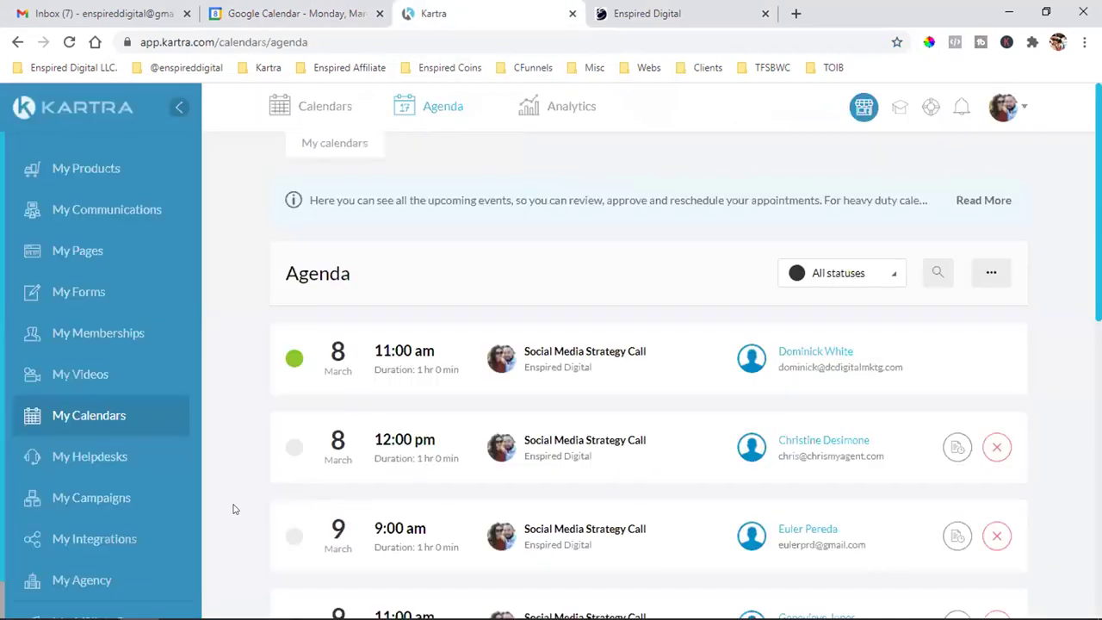
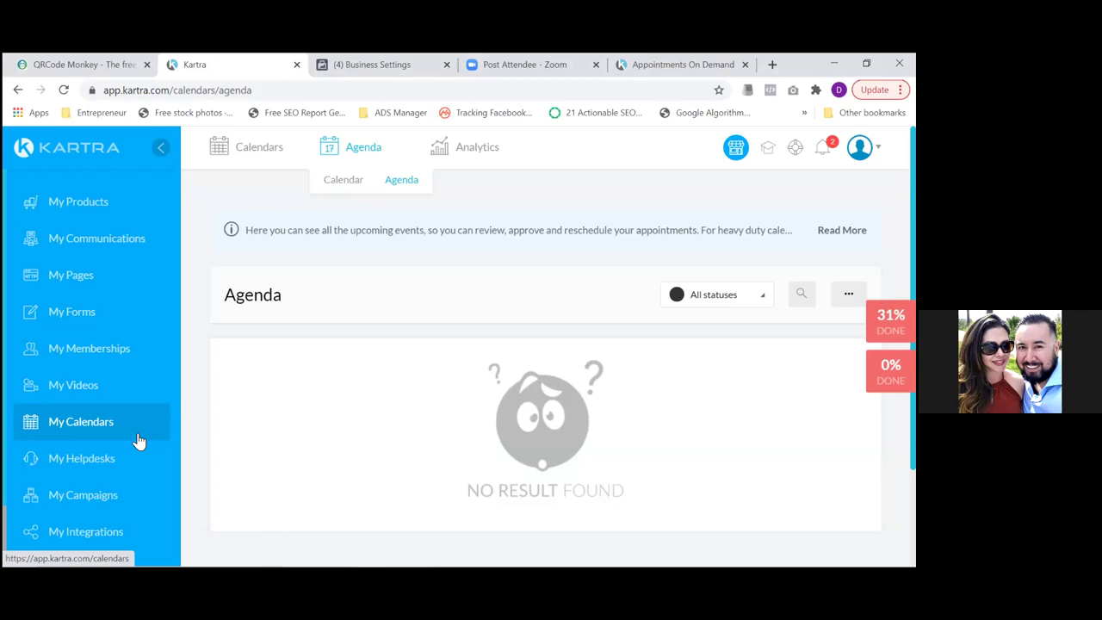
- Open the Integrations page and look through the supported payment, email, SMS, membership and hub apps
left_click(76, 533)
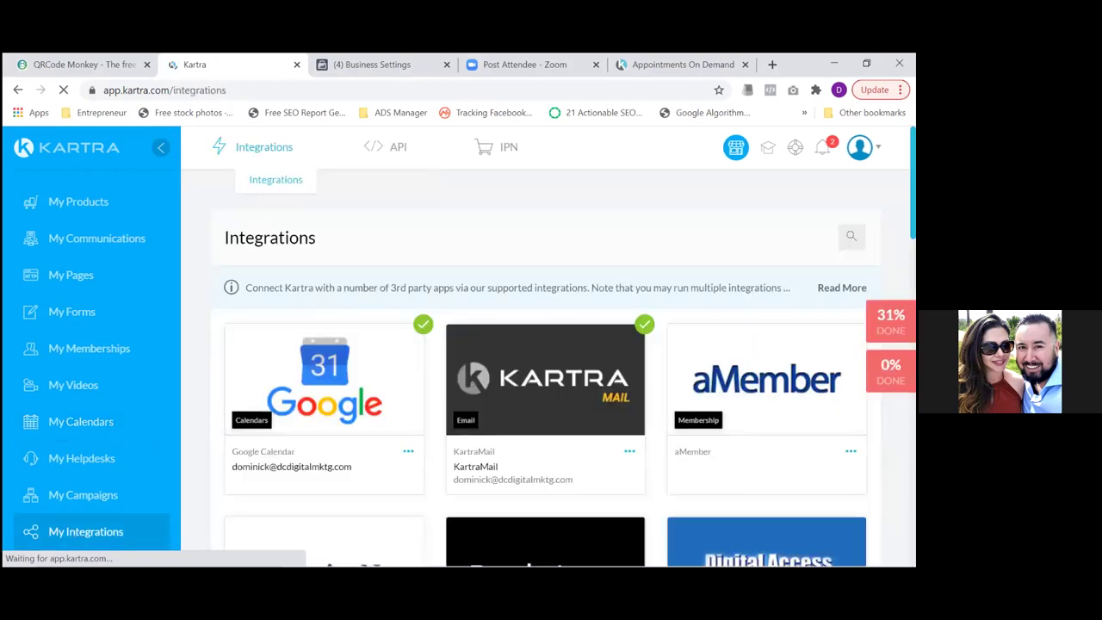
scroll(548, 344, "down", 2)
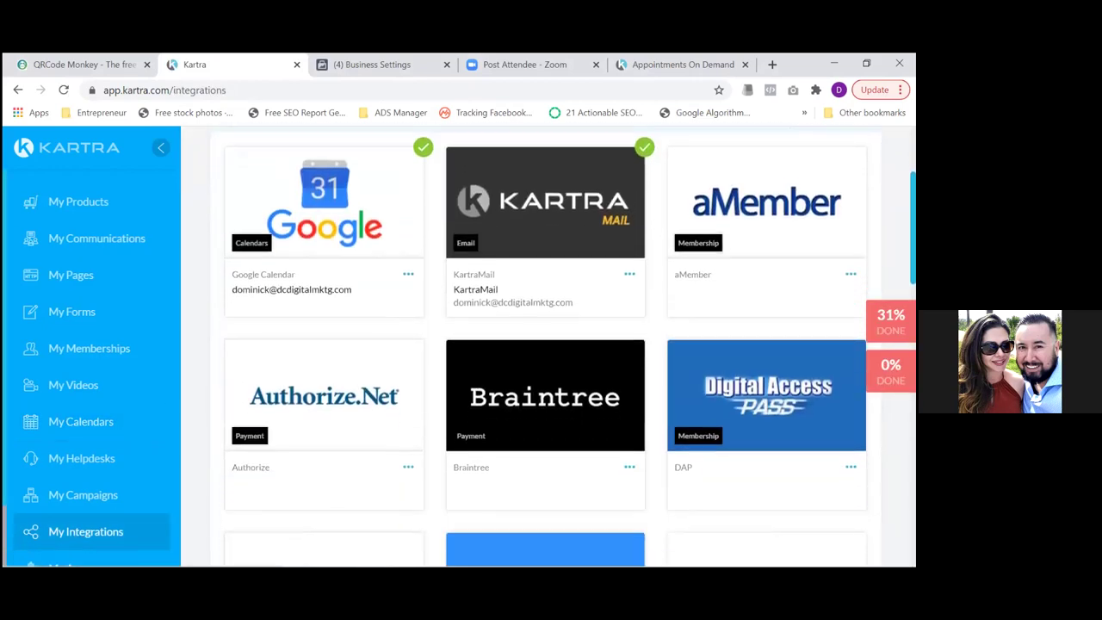
scroll(548, 344, "down", 15)
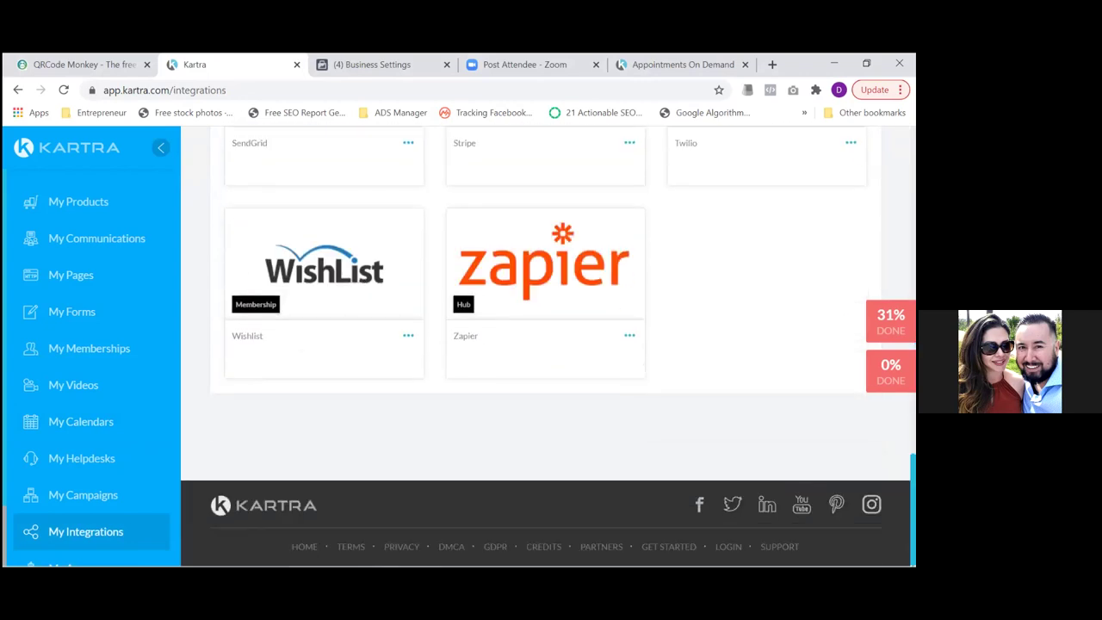
scroll(683, 278, "up", 4)
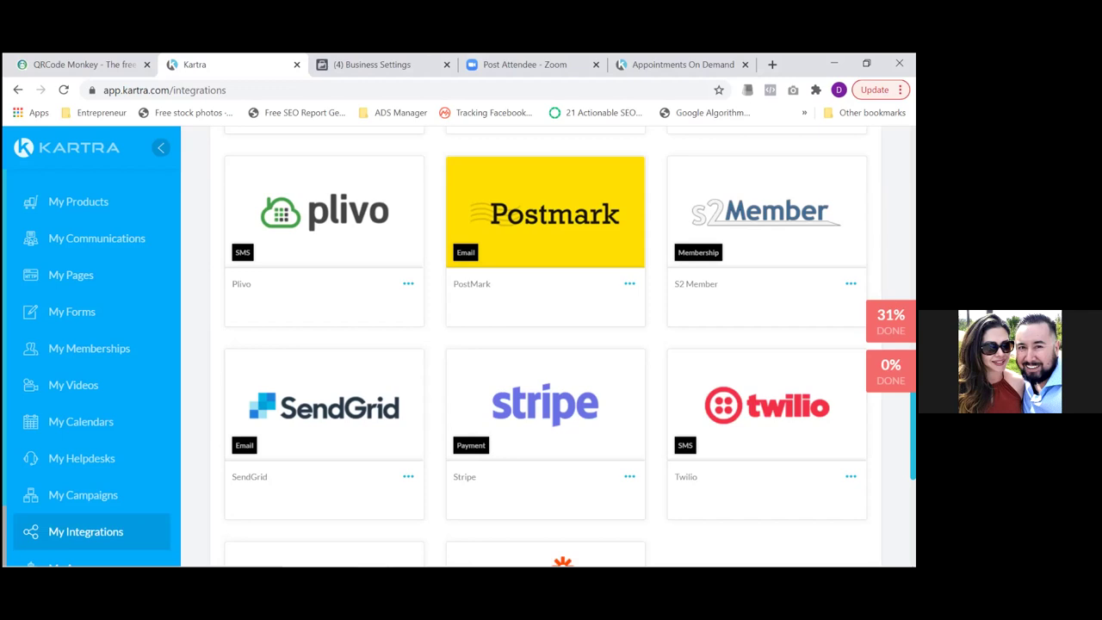
scroll(683, 423, "down", 4)
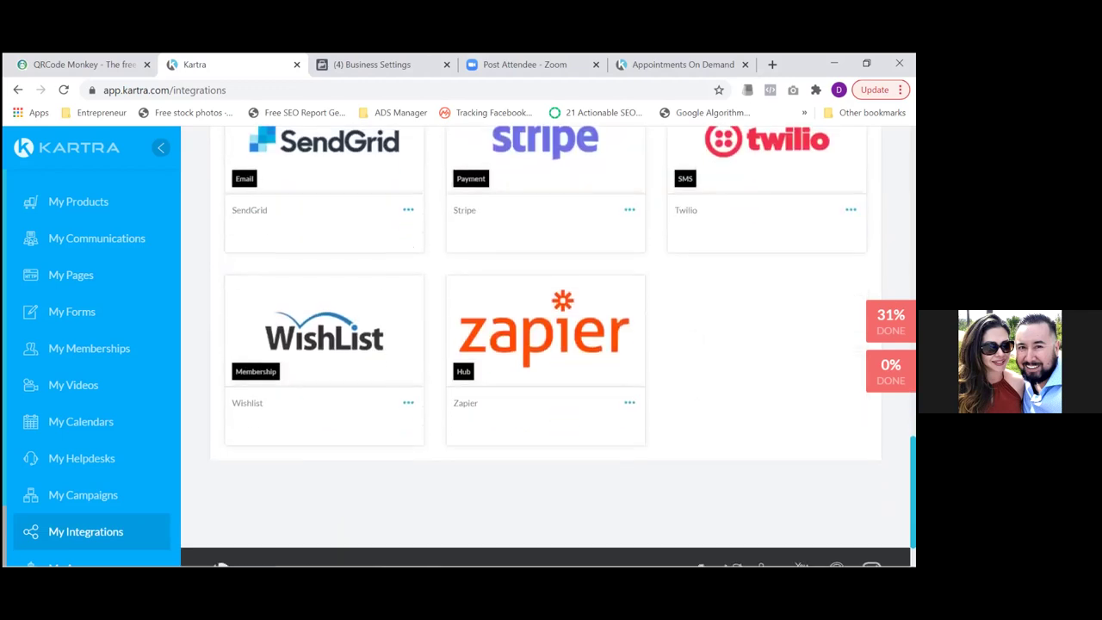
scroll(682, 423, "up", 4)
scroll(683, 436, "up", 1)
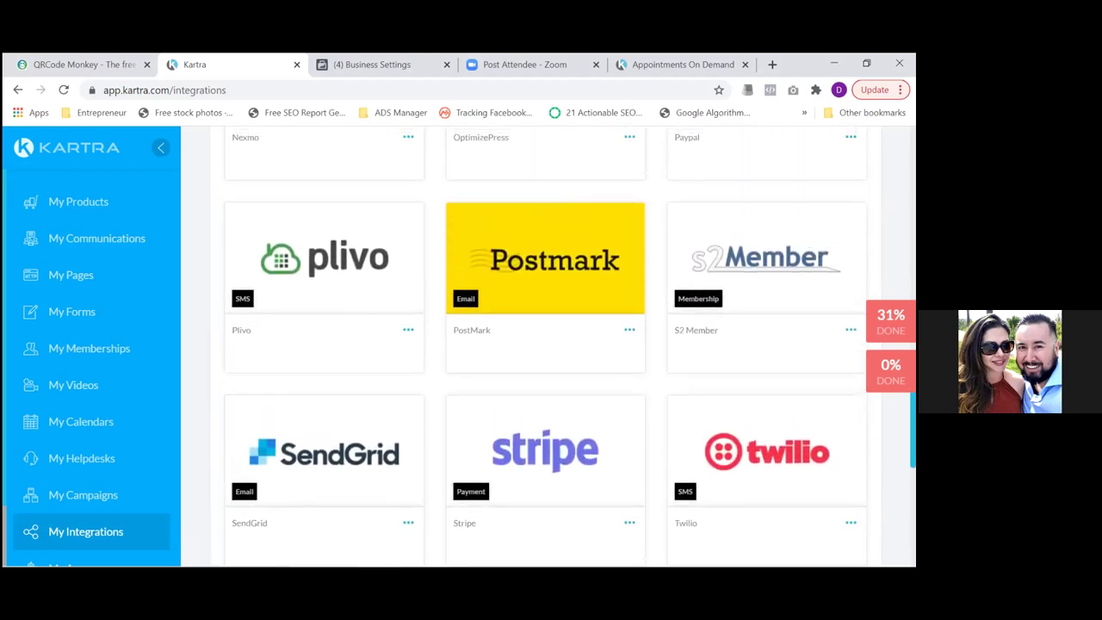
scroll(544, 344, "up", 3)
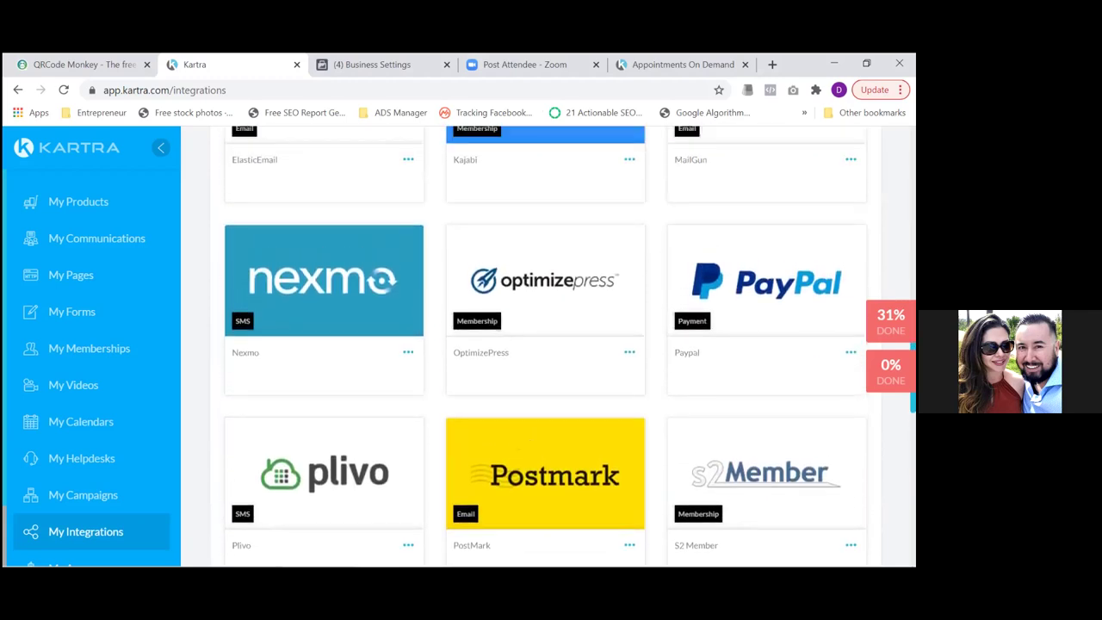
scroll(544, 344, "up", 8)
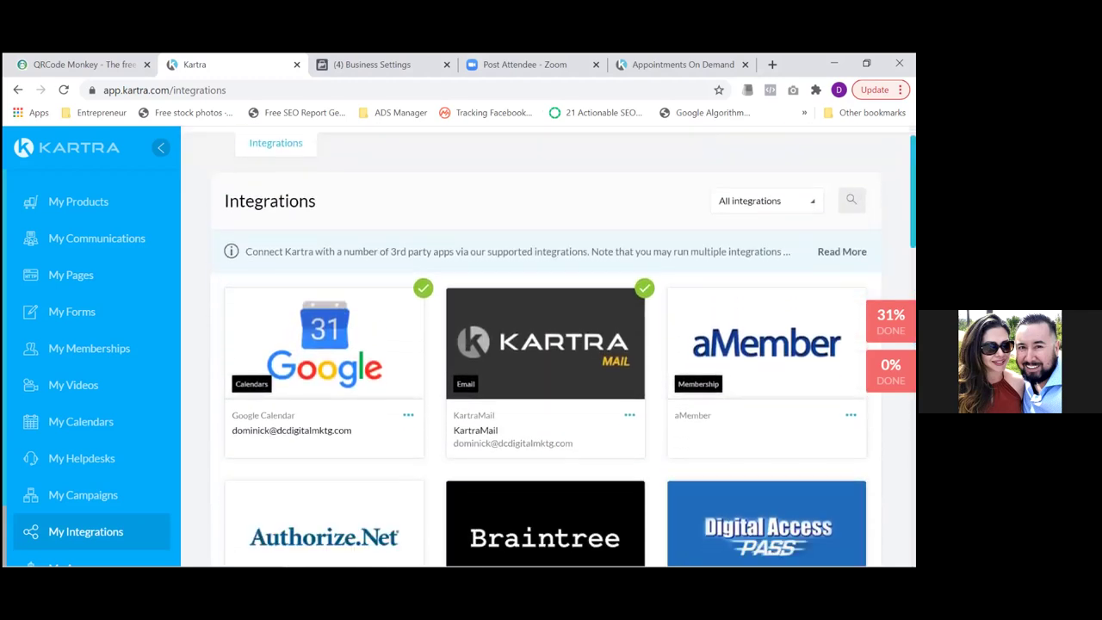
scroll(545, 344, "down", 4)
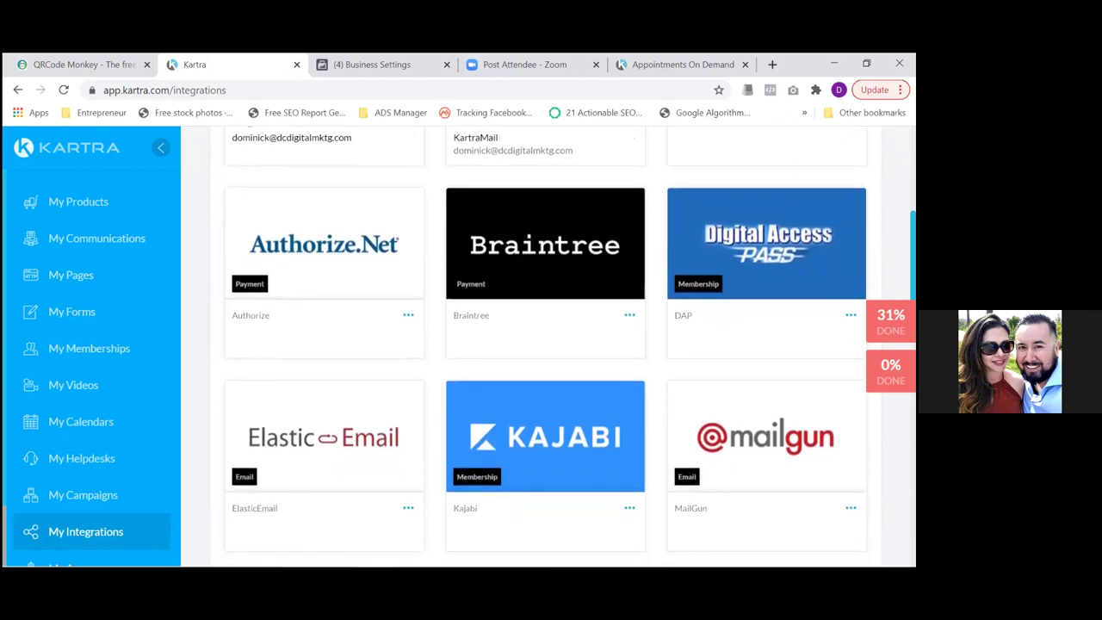
scroll(544, 345, "down", 8)
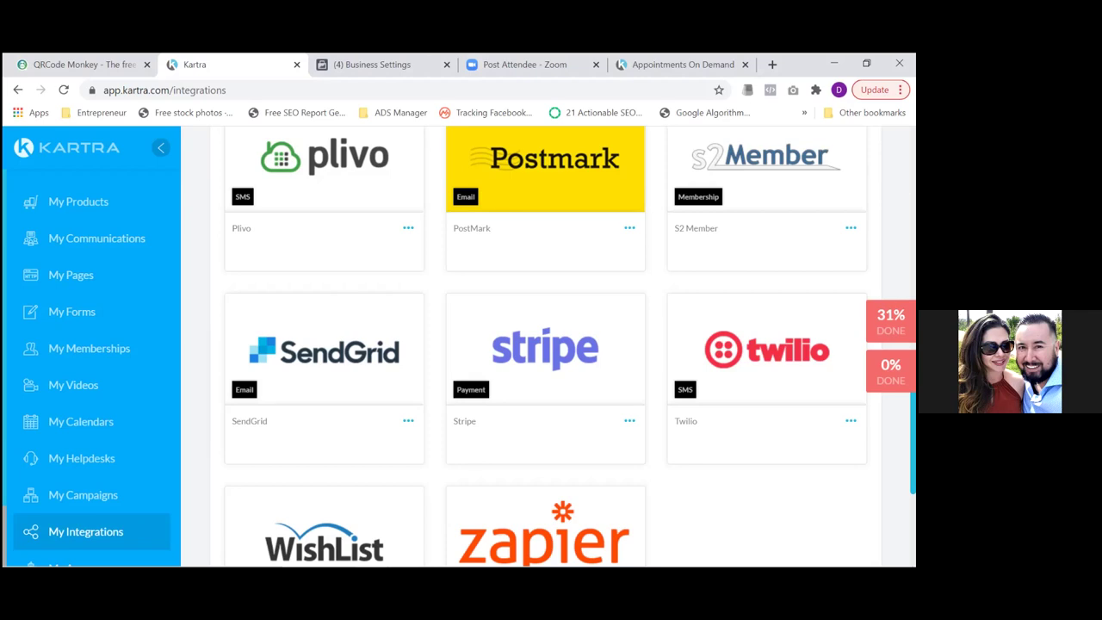
scroll(683, 366, "up", 15)
scroll(563, 344, "up", 2)
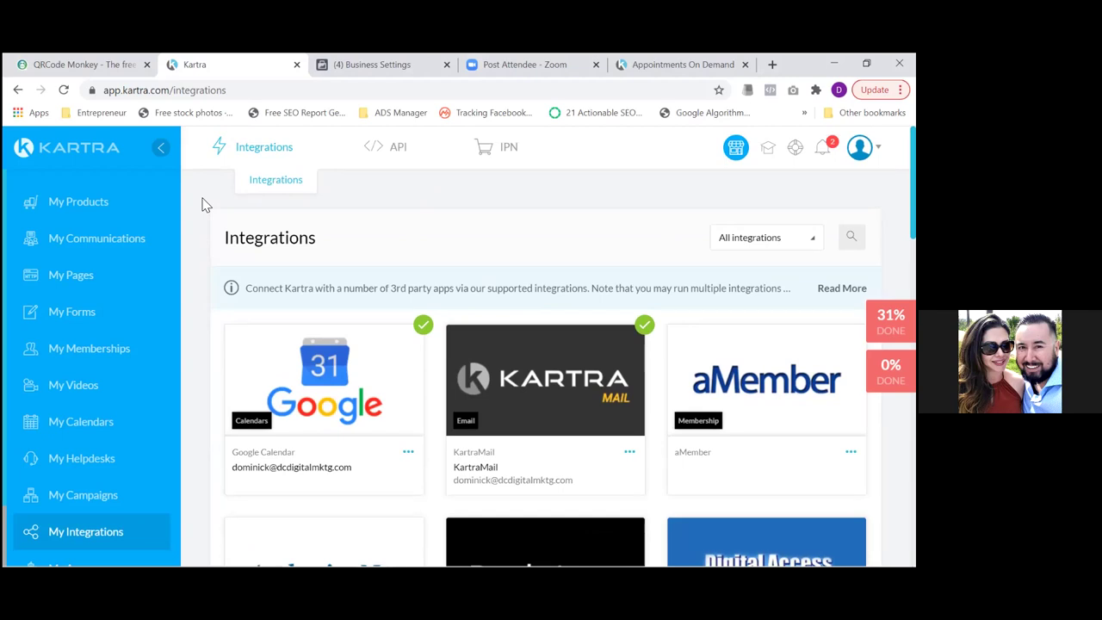
- Open the Products page, look through its feature overview, and view the new product options without creating one
left_click(99, 207)
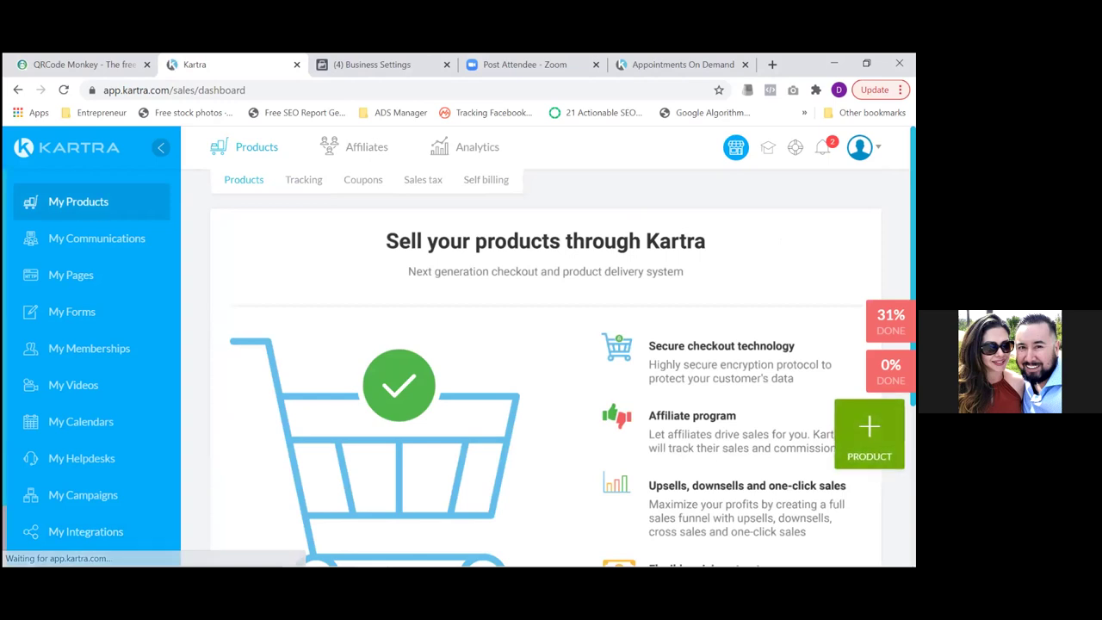
scroll(548, 346, "down", 5)
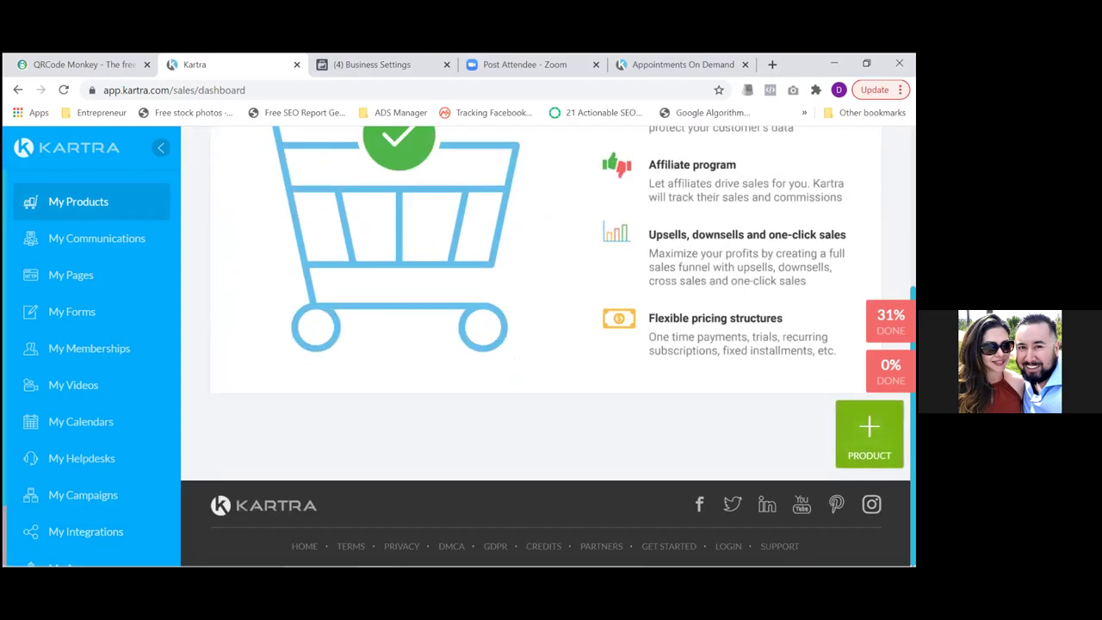
scroll(548, 346, "up", 5)
scroll(548, 346, "down", 1)
scroll(548, 346, "down", 1)
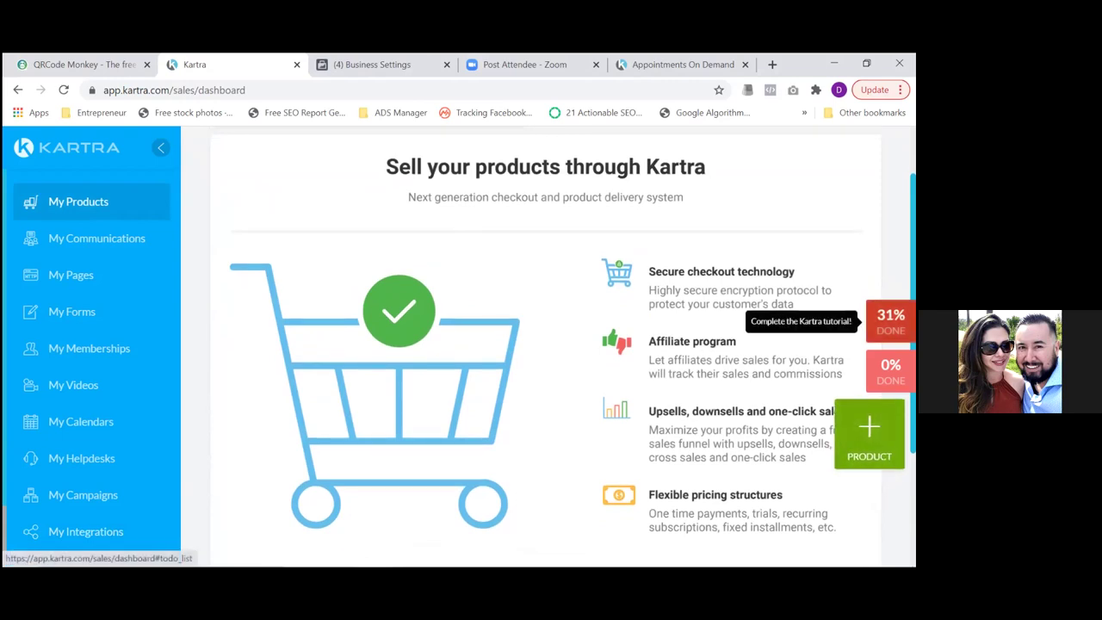
left_click(868, 428)
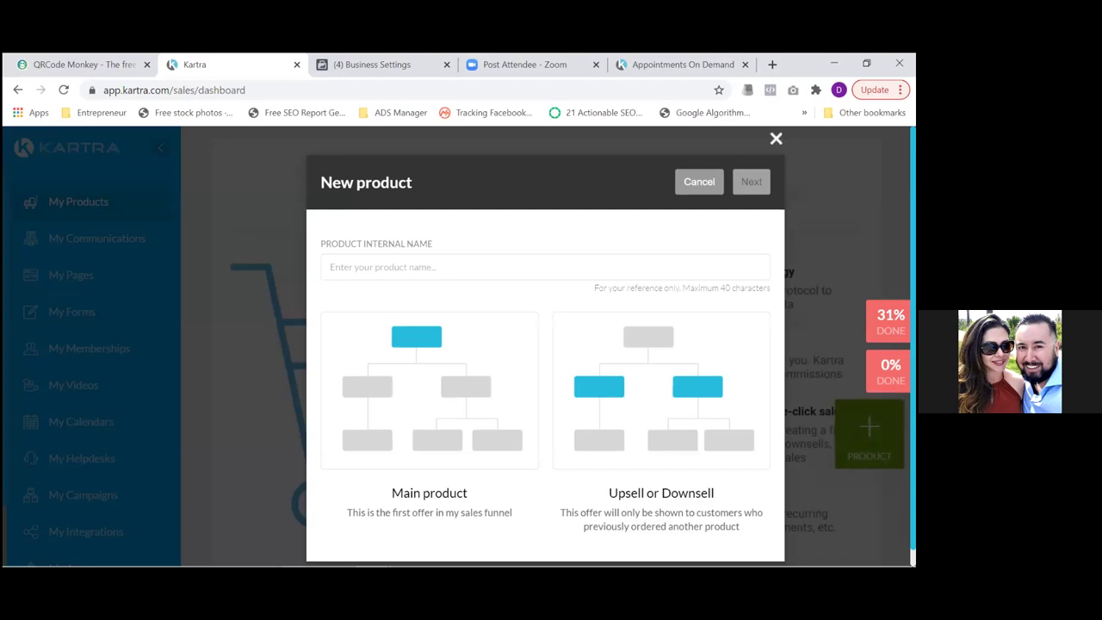
left_click(776, 137)
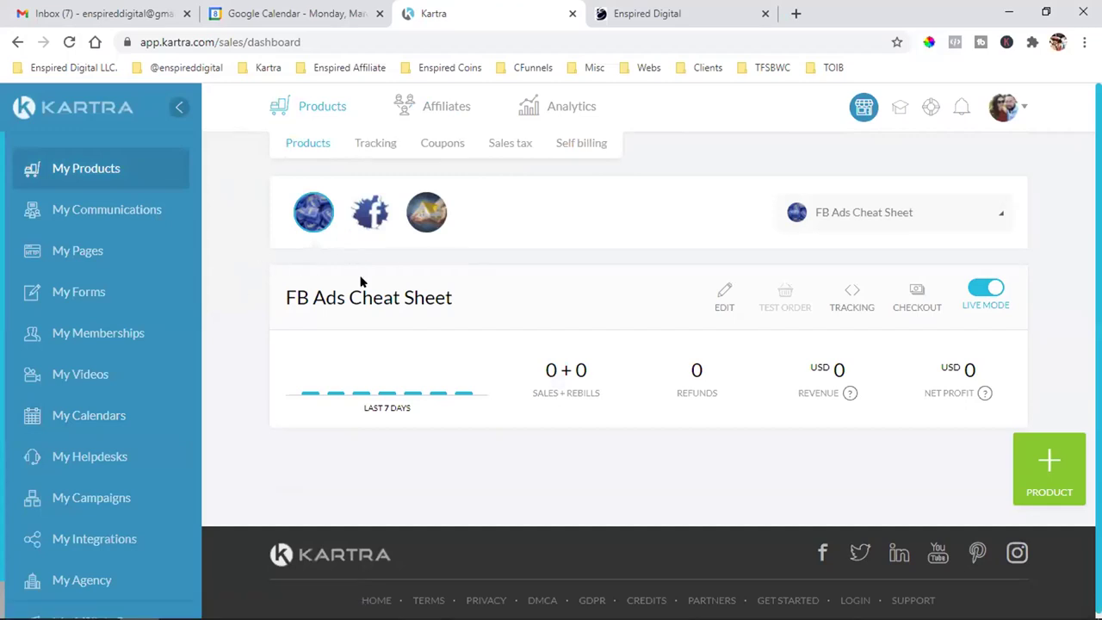
- Show the FB Ads Coaching & Consulting product in the Enspired Digital account and try its bookmarked Kartra-hosted Secure Check Out page in a new tab
left_click(361, 216)
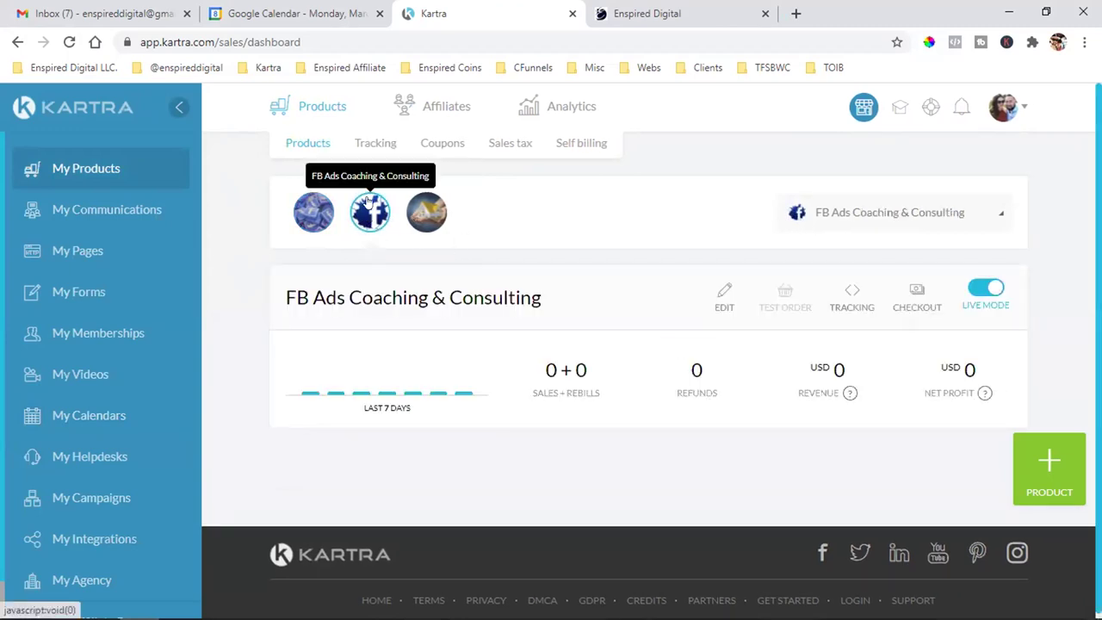
left_click(795, 13)
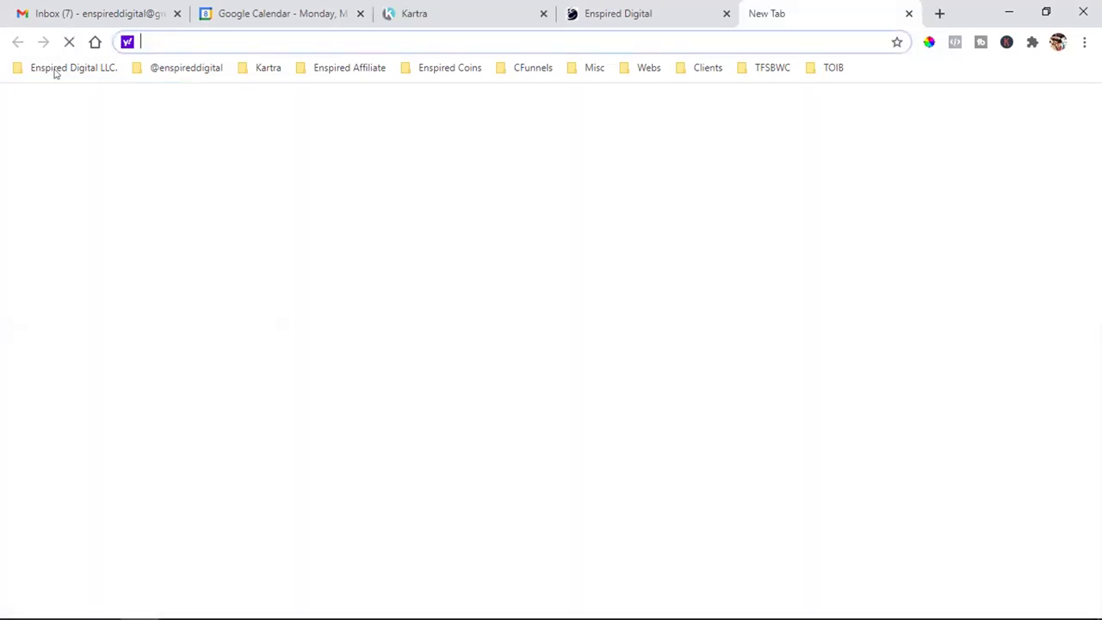
left_click(57, 69)
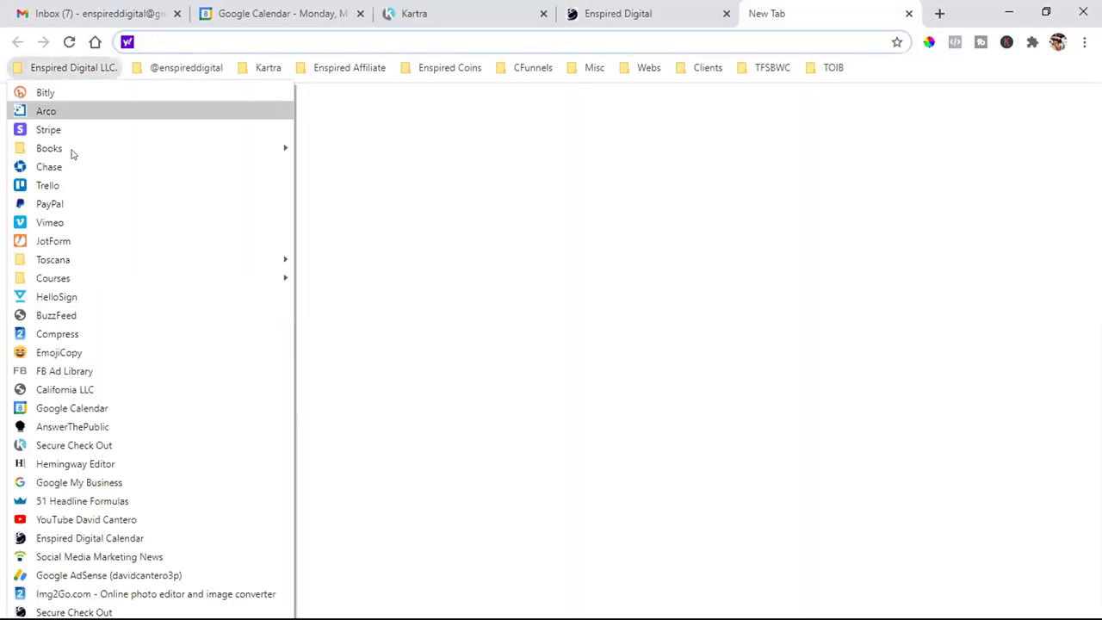
left_click(104, 442)
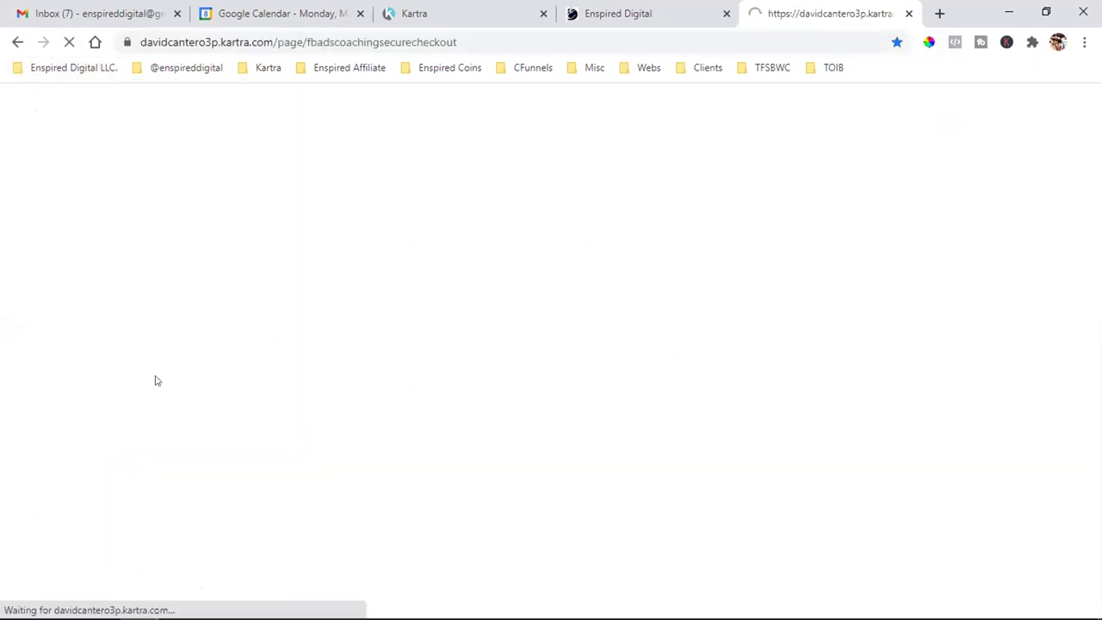
left_click(406, 11)
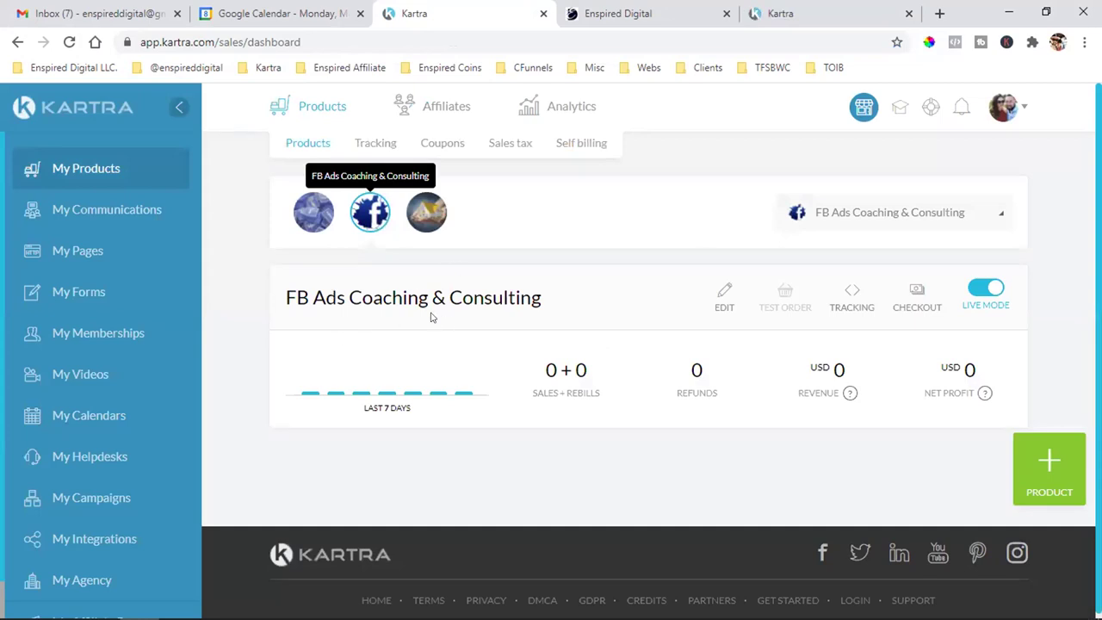
left_click(816, 10)
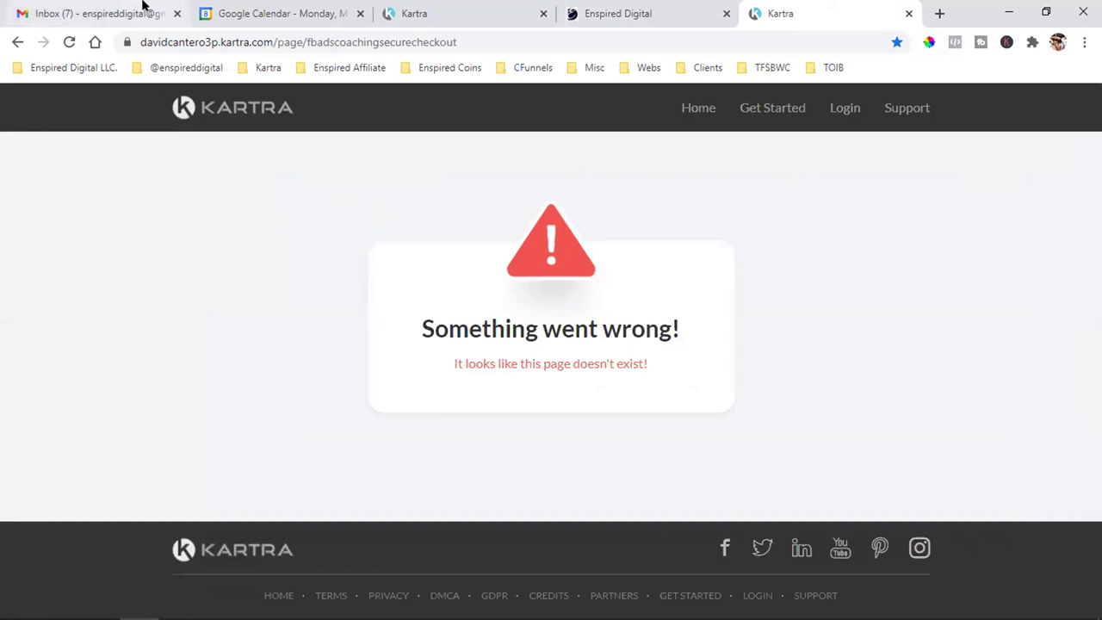
key("ctrl+Tab")
key("ctrl+Tab")
key("ctrl+Tab")
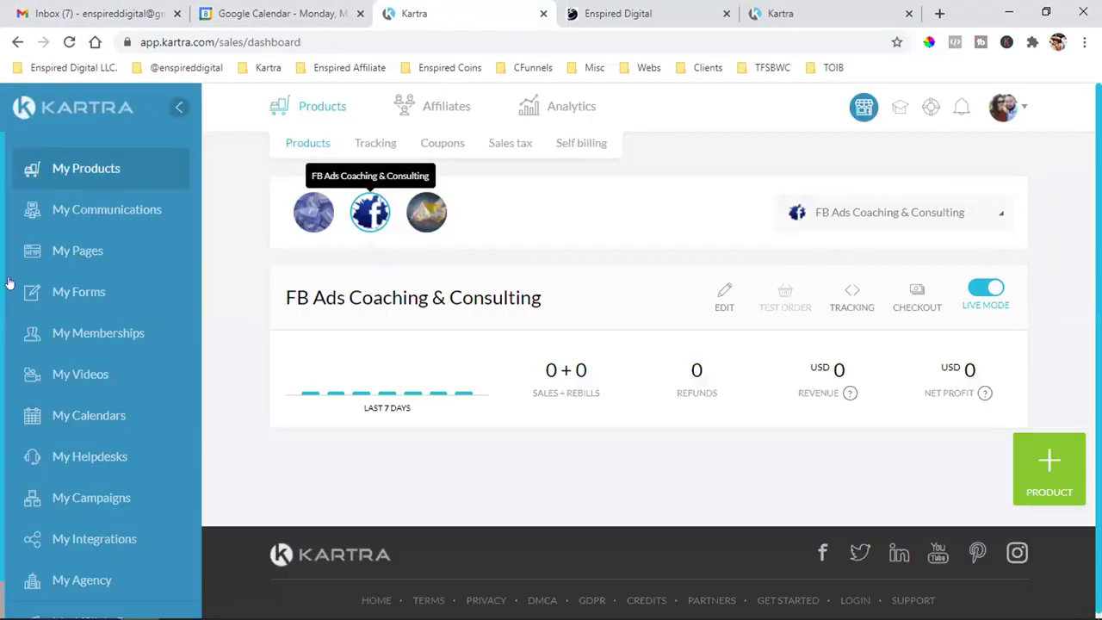
right_click(59, 253)
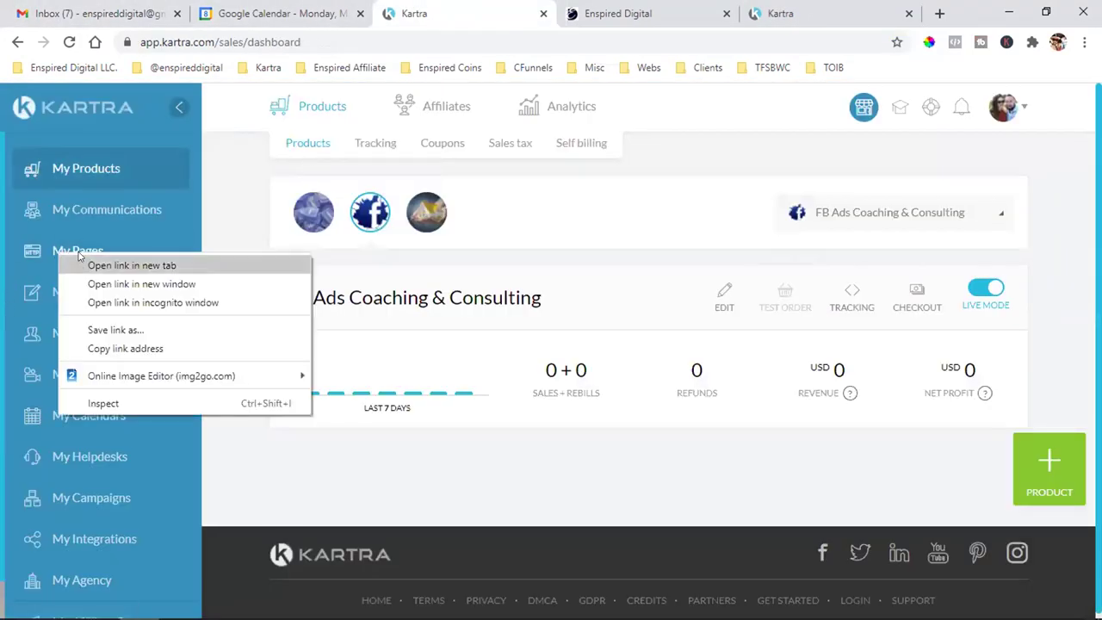
left_click(74, 67)
scroll(174, 575, "down", 1)
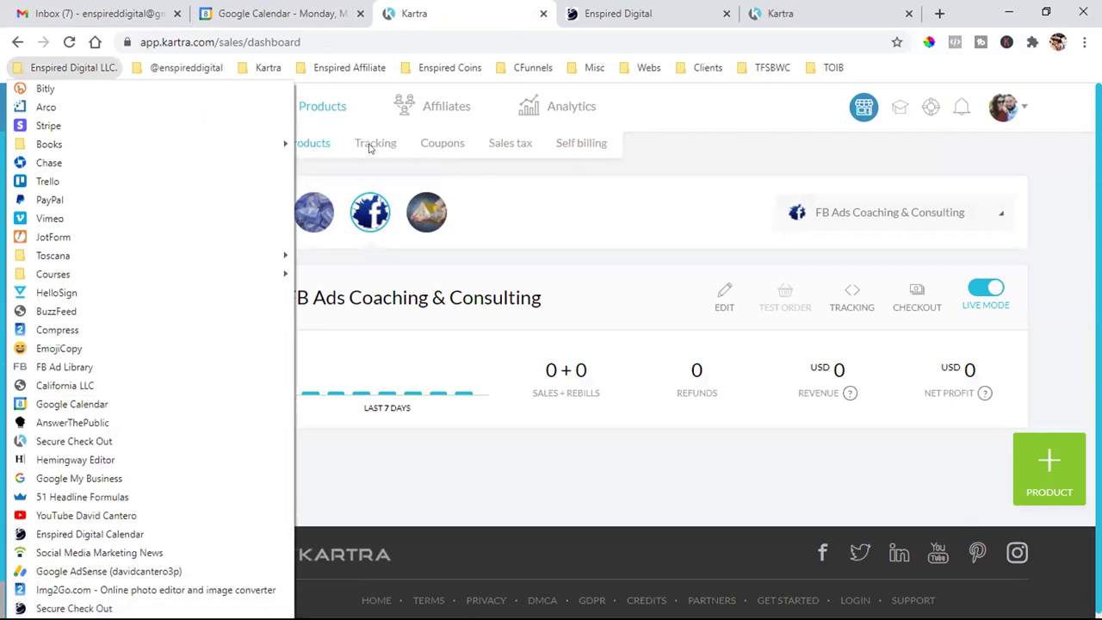
- Delete the broken Kartra-hosted Secure Check Out bookmark from the Enspired Digital LLC. bookmark folder
left_click(770, 8)
left_click(74, 67)
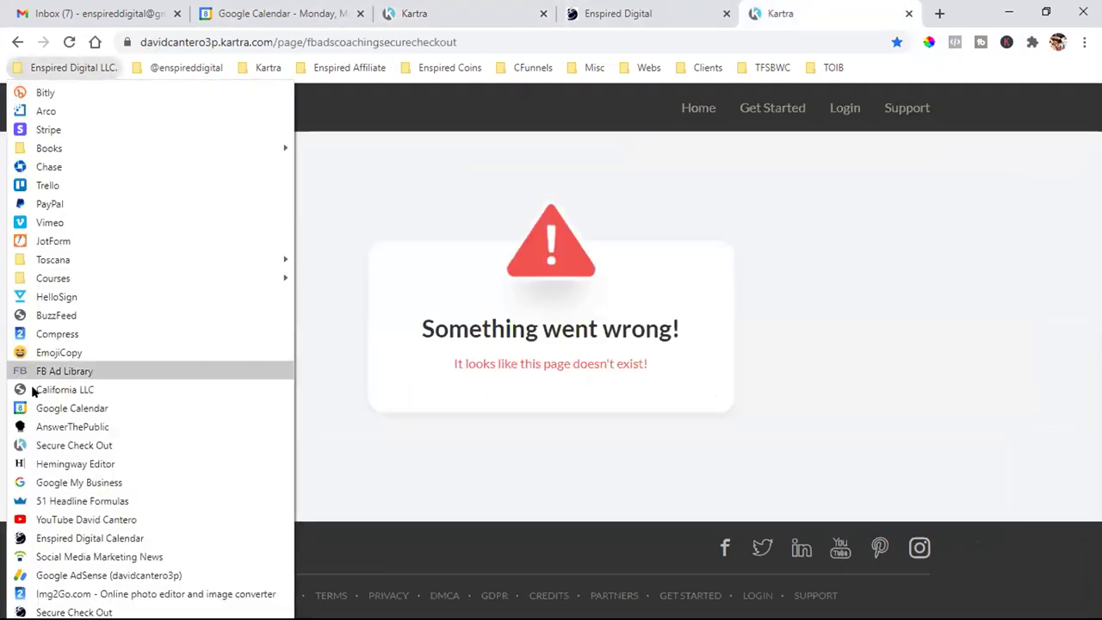
scroll(87, 533, "down", 1)
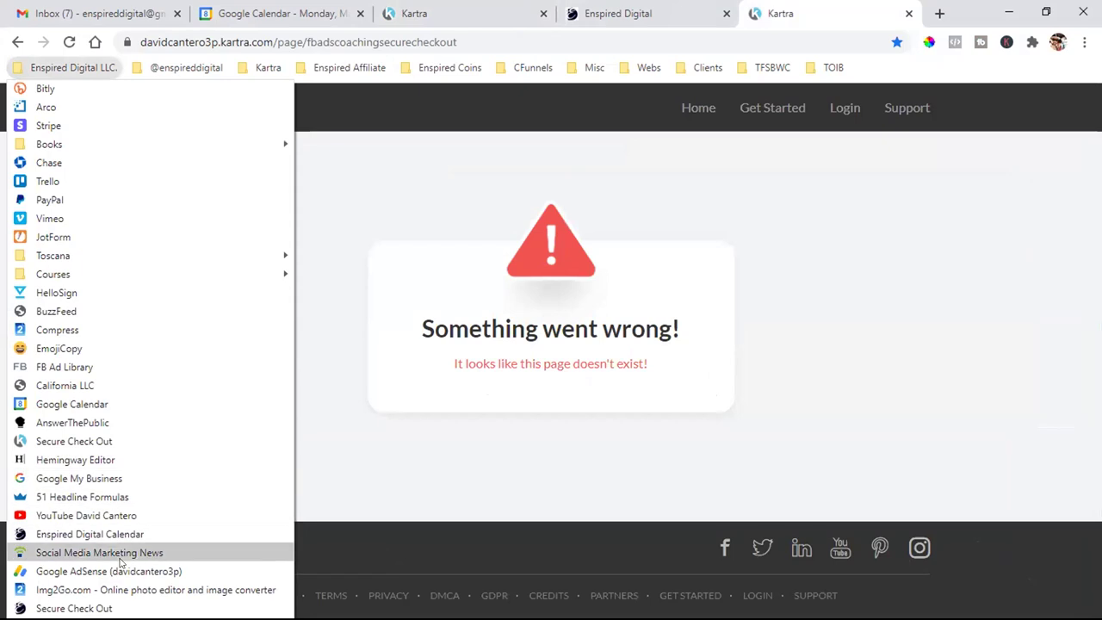
right_click(109, 443)
left_click(160, 321)
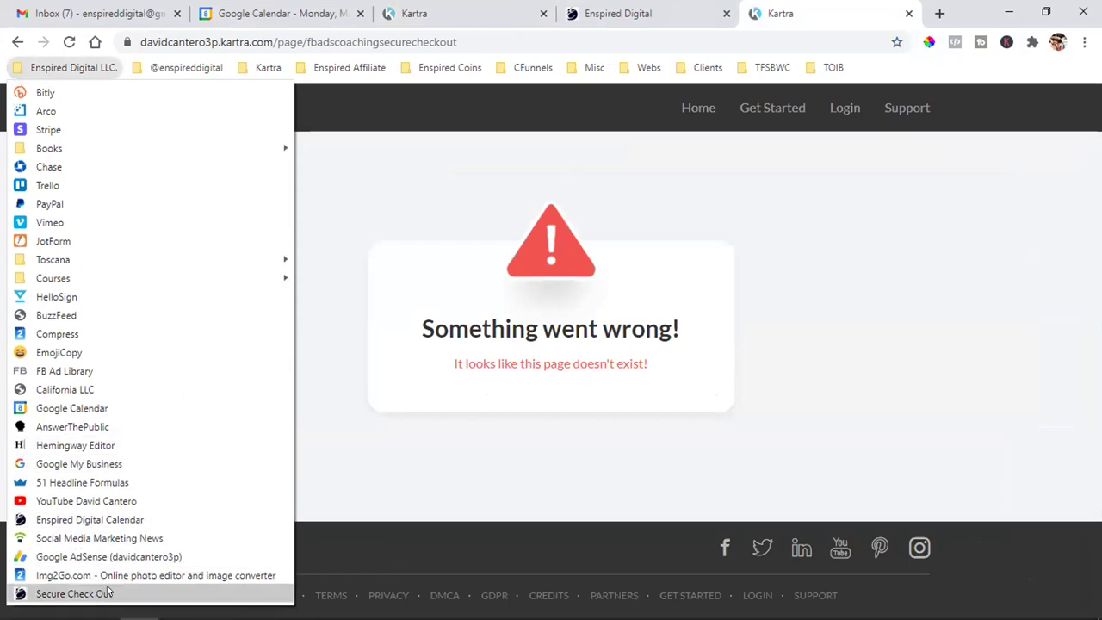
- Open the remaining Secure Check Out bookmark and advance the FB Ads Coaching & Consulting order from the cart to the billing stage
left_click(108, 590)
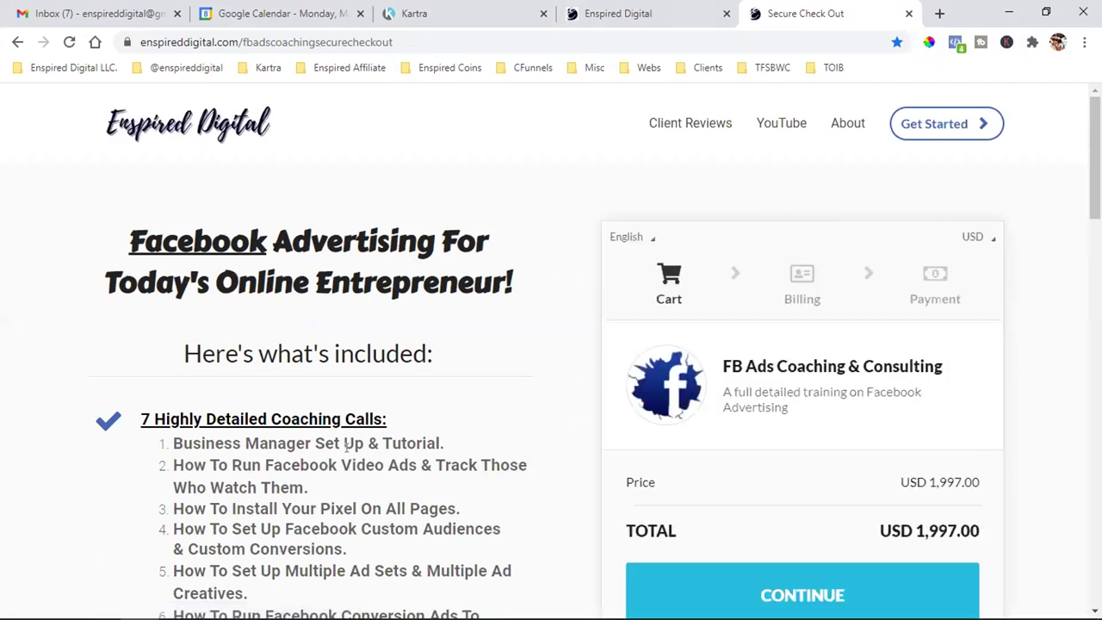
scroll(868, 410, "down", 1)
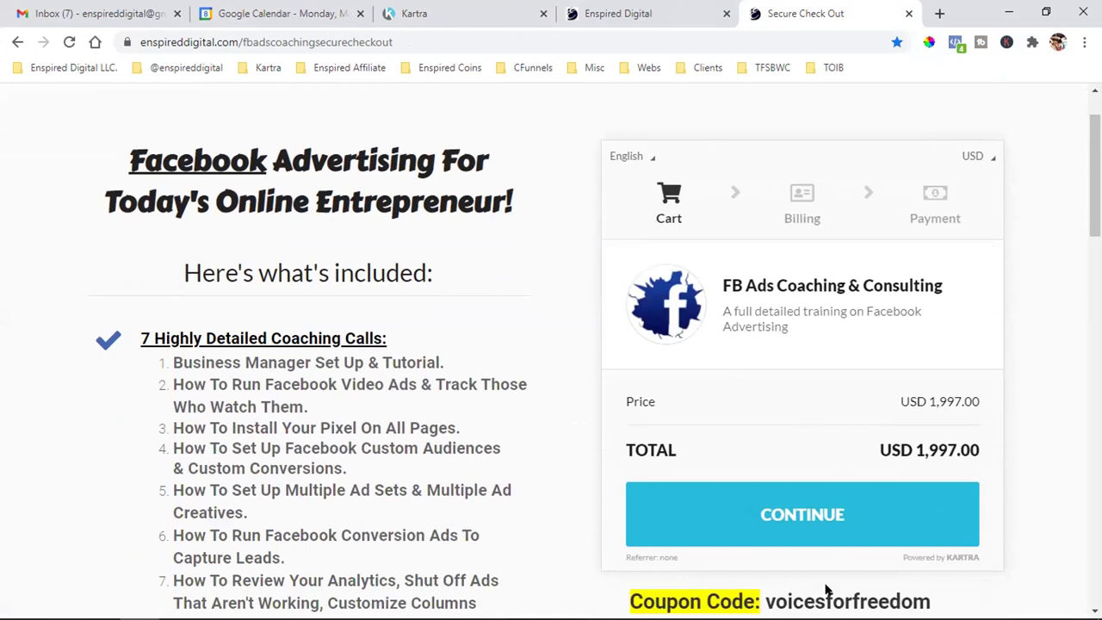
left_click(824, 527)
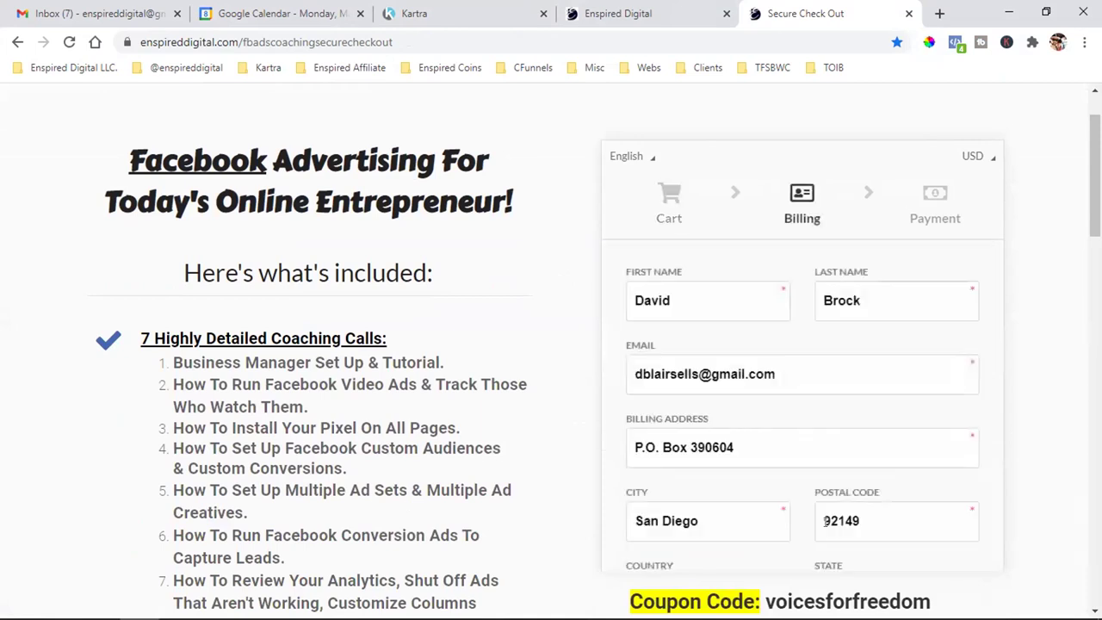
- Look through the checkout's billing fields and the list of what the Facebook advertising coaching offer includes
scroll(699, 335, "down", 1)
scroll(699, 335, "down", 1)
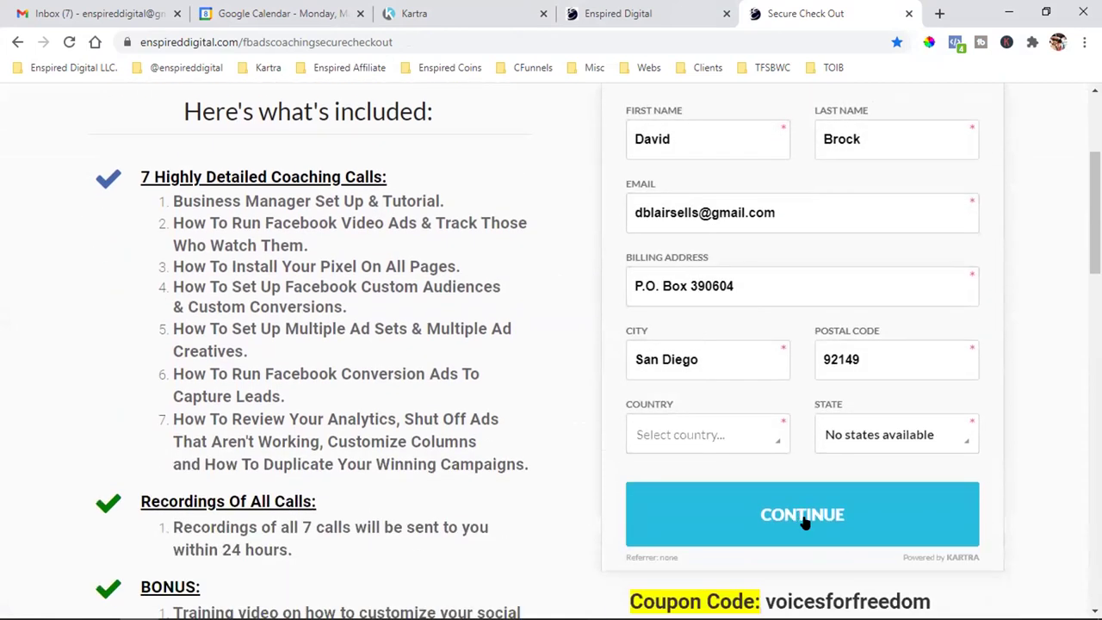
scroll(805, 508, "up", 2)
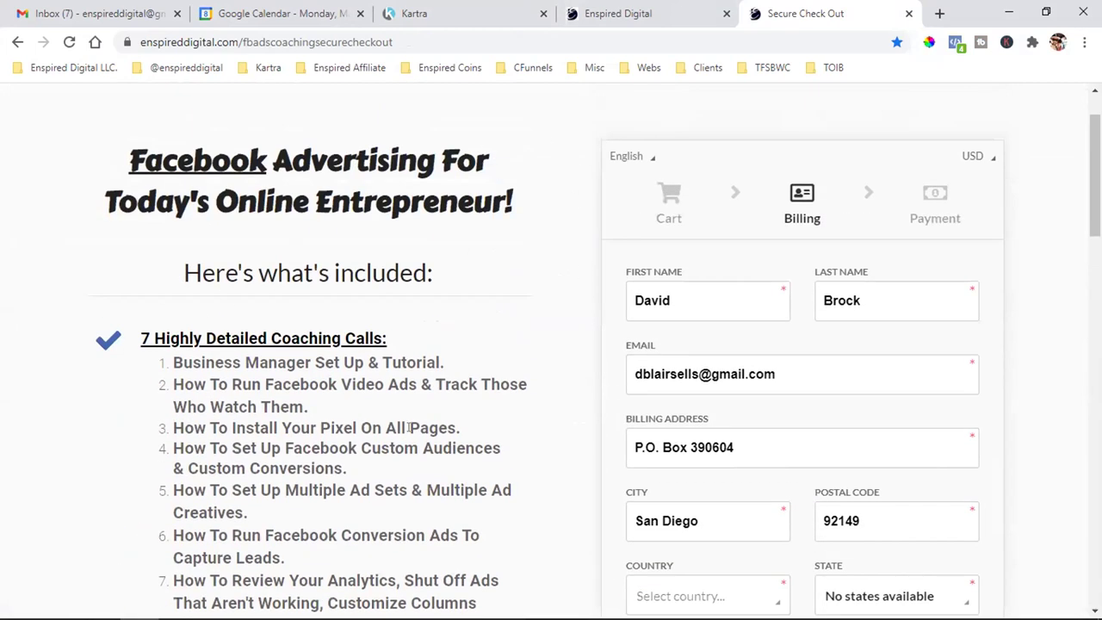
scroll(409, 429, "down", 4)
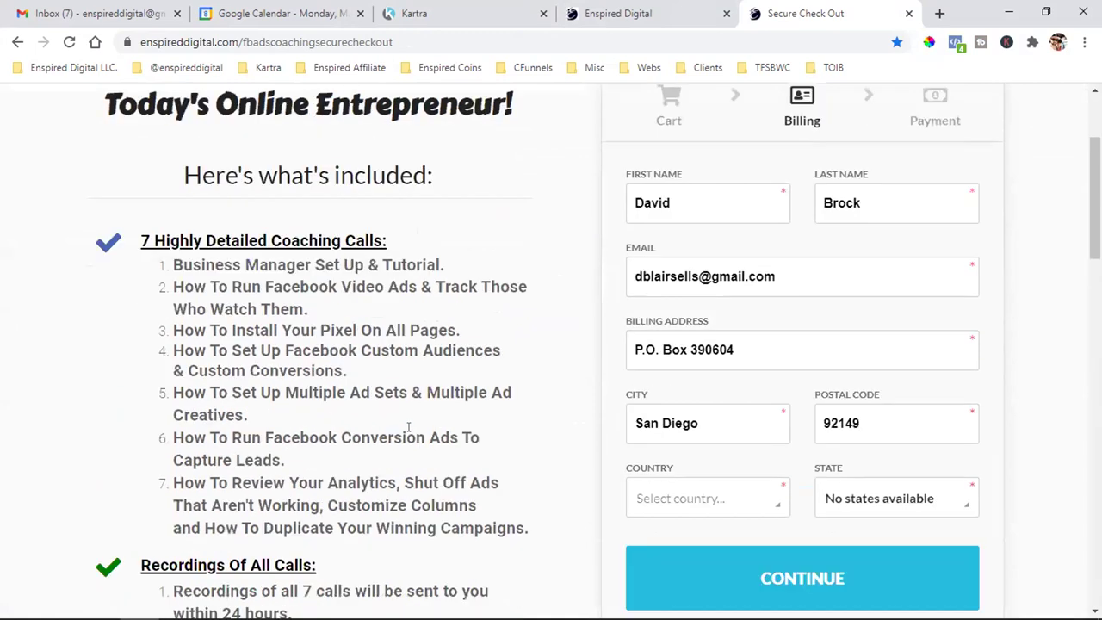
scroll(409, 430, "up", 5)
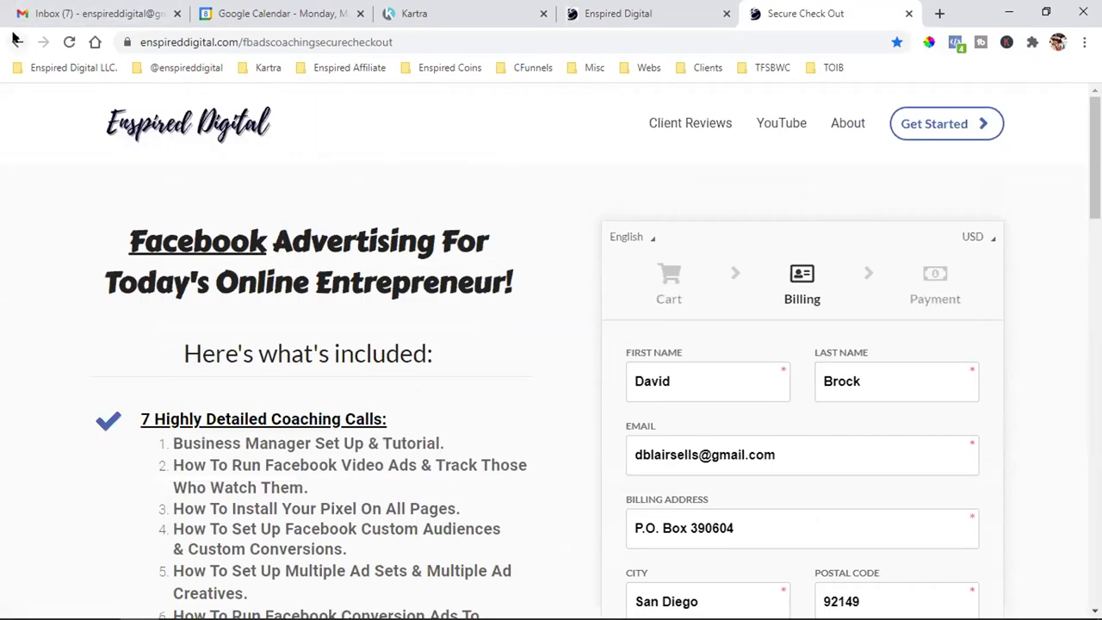
- Close the Enspired Digital calendar booking page and highlight the web address of the Secure Check Out page
left_click(618, 13)
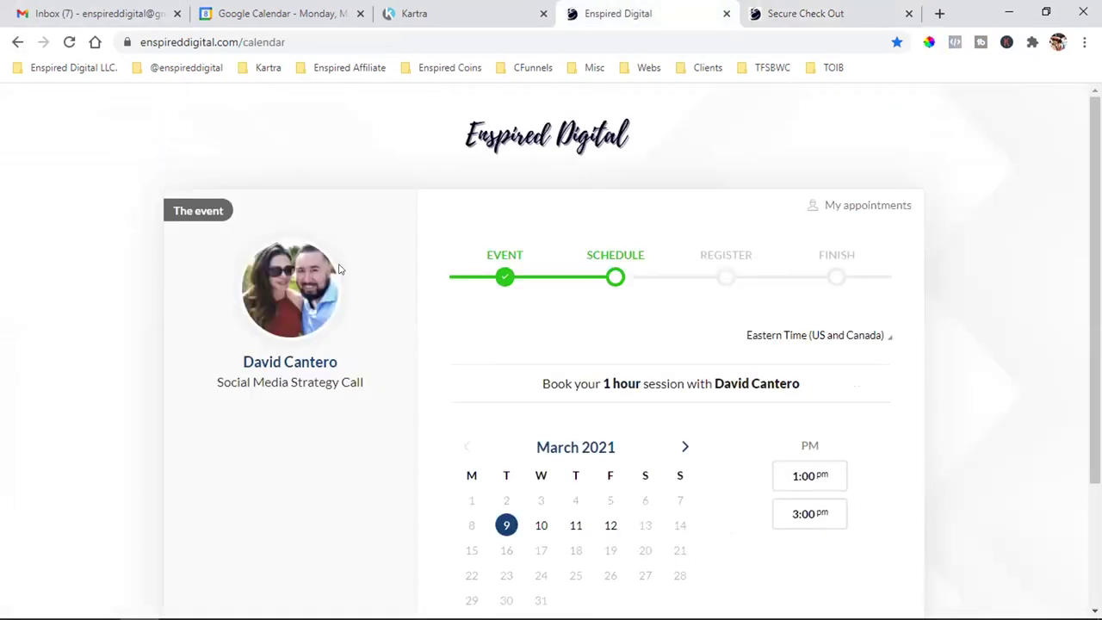
left_click(435, 10)
left_click(726, 13)
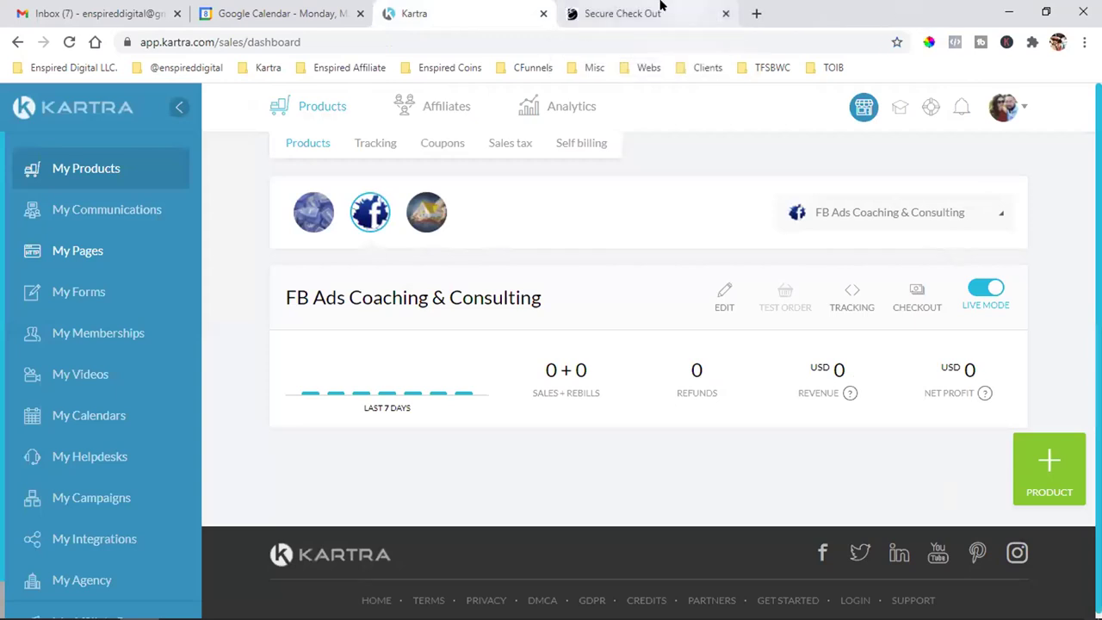
left_click(661, 9)
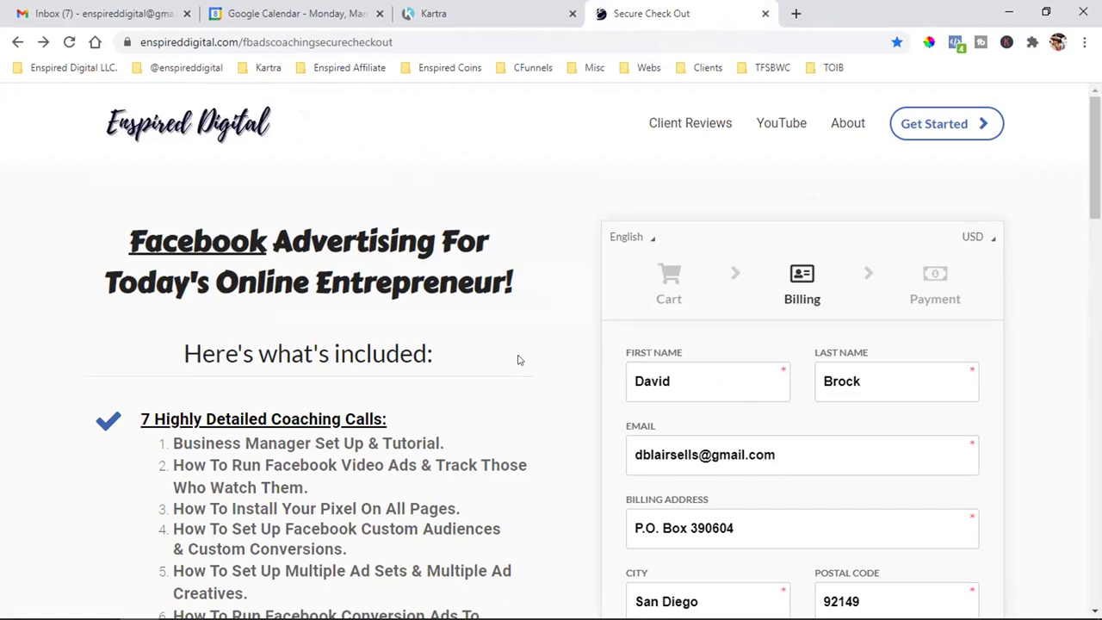
left_click(290, 45)
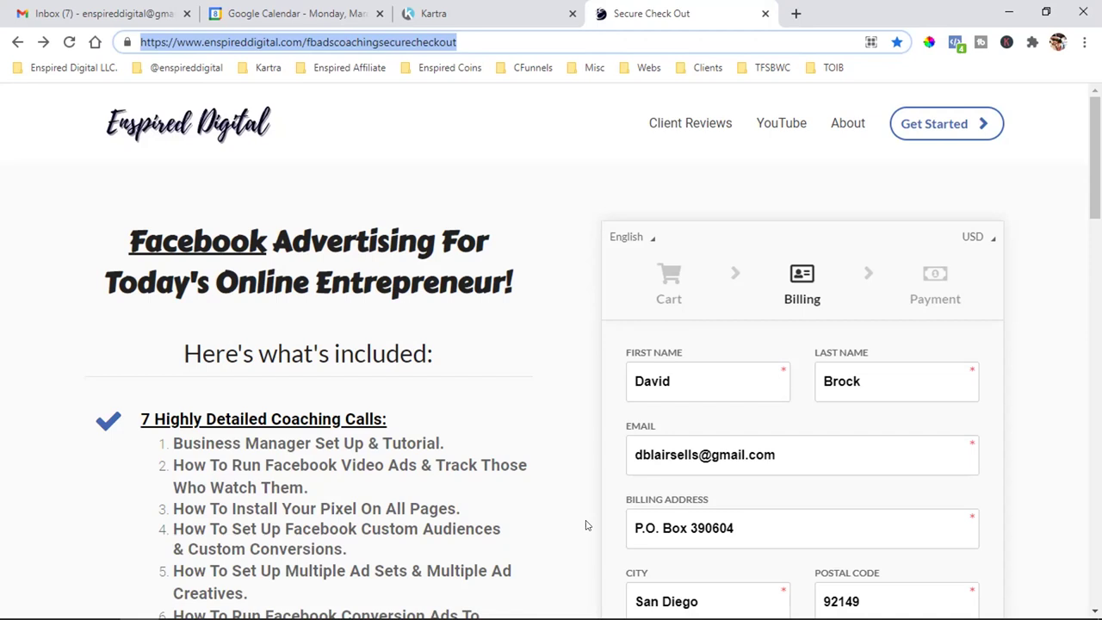
- Review the Secure Check Out page's offer list, billing form, coupon code, countdown and testimonials, and return to the FB Ads Coaching & Consulting product in Kartra
scroll(585, 525, "down", 1)
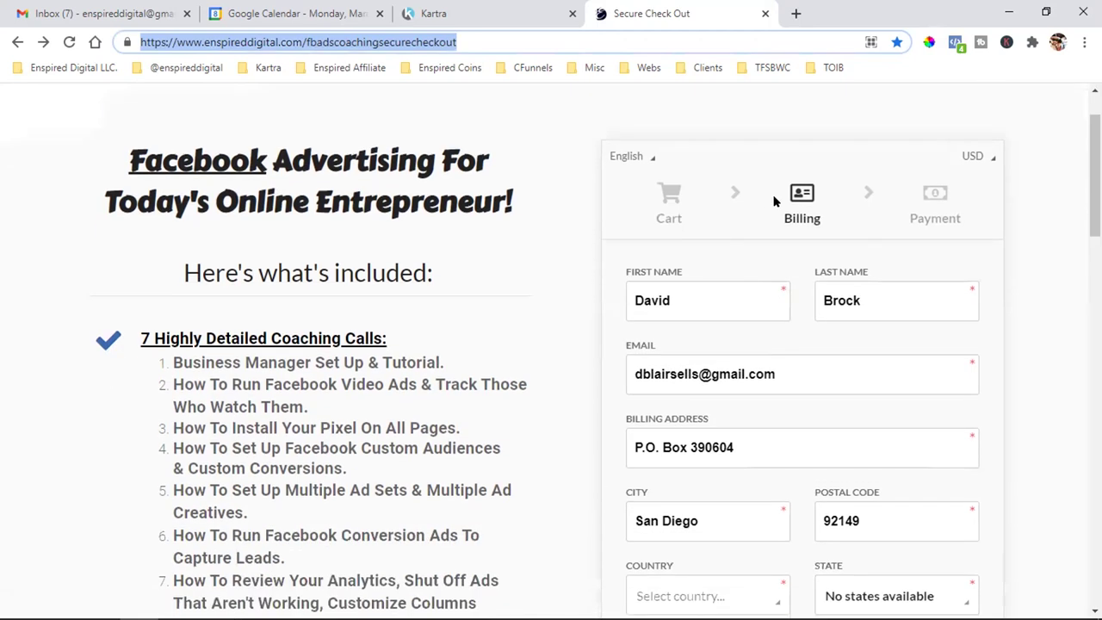
left_click(472, 8)
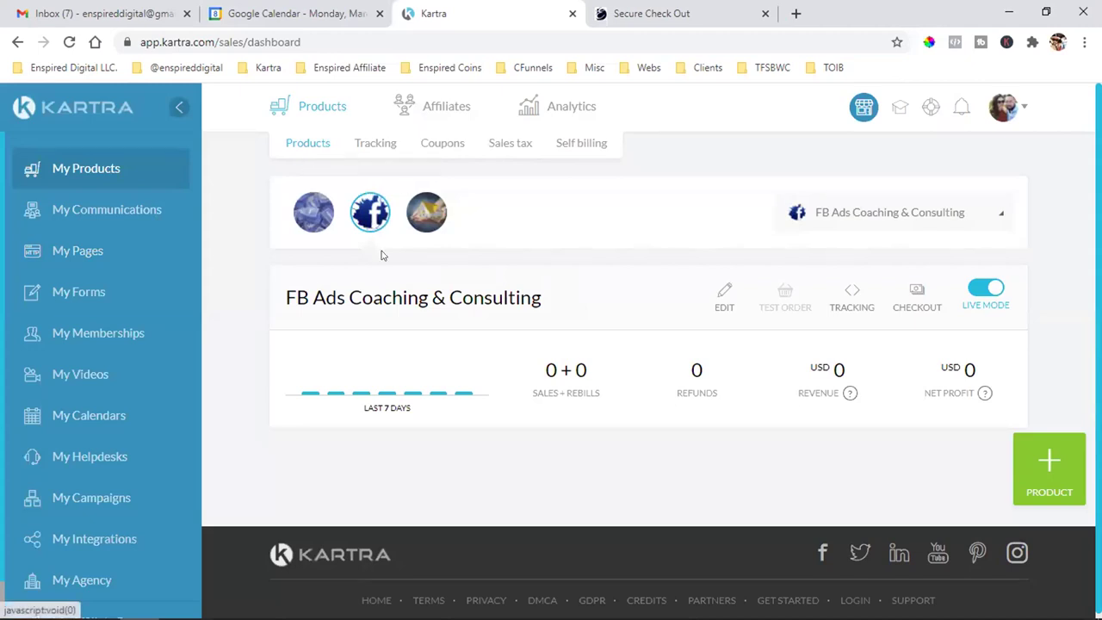
left_click(727, 5)
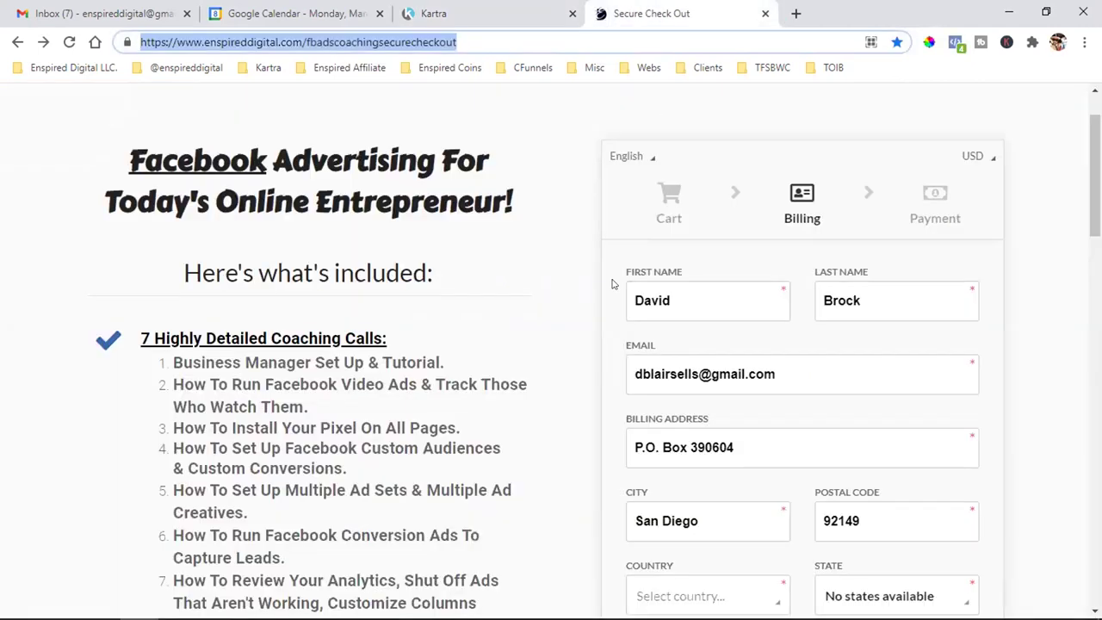
scroll(364, 474, "down", 7)
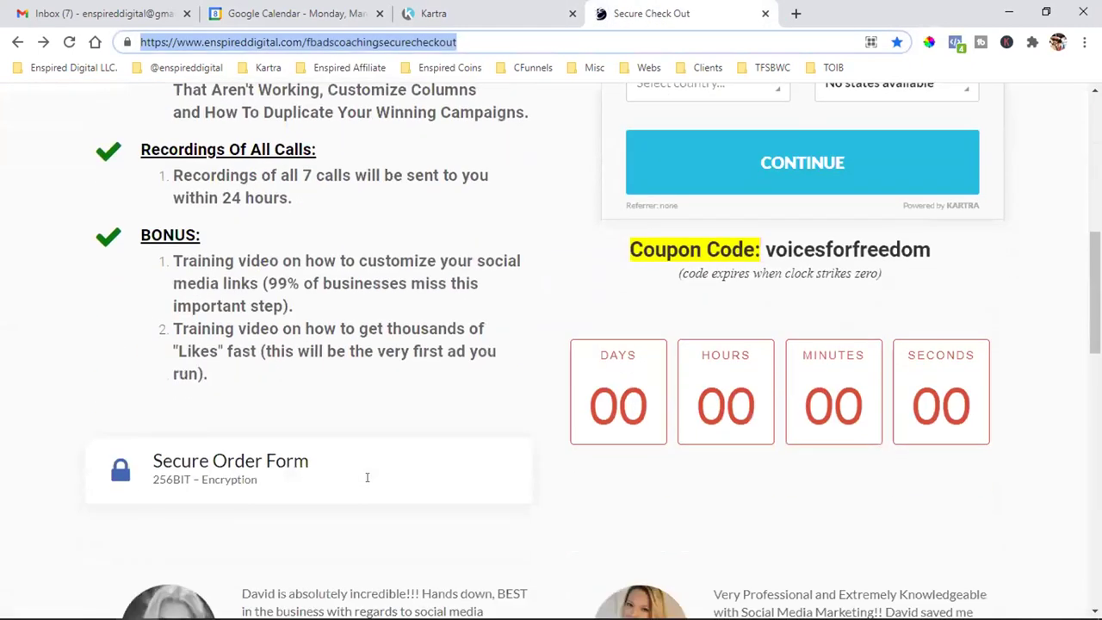
scroll(366, 477, "up", 1)
scroll(367, 477, "down", 10)
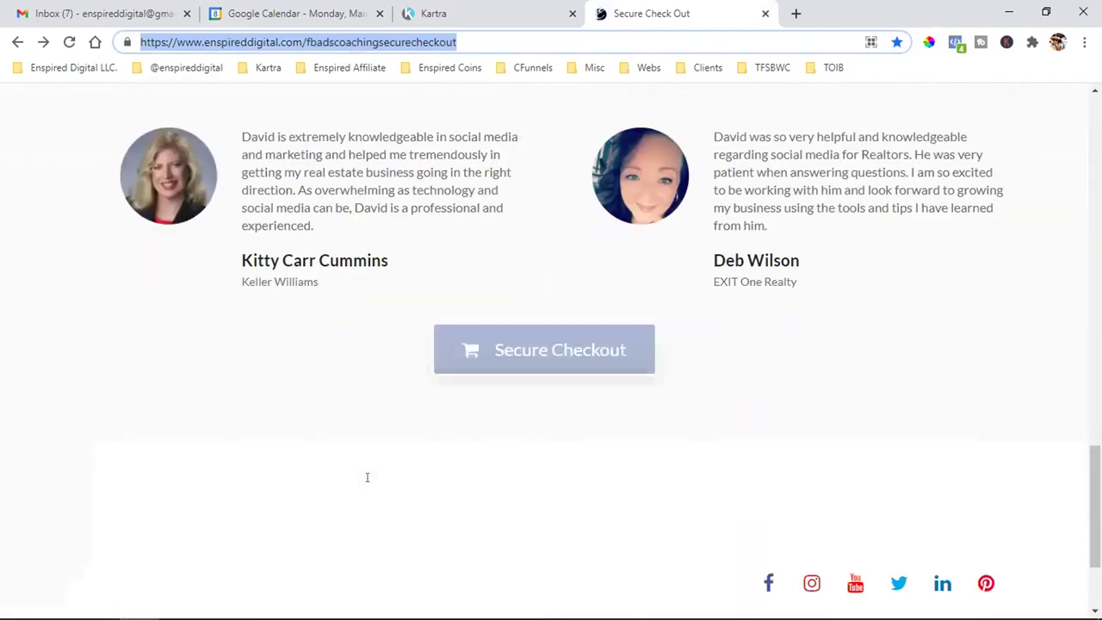
scroll(367, 477, "up", 15)
scroll(266, 522, "down", 4)
scroll(266, 516, "up", 4)
scroll(265, 516, "down", 5)
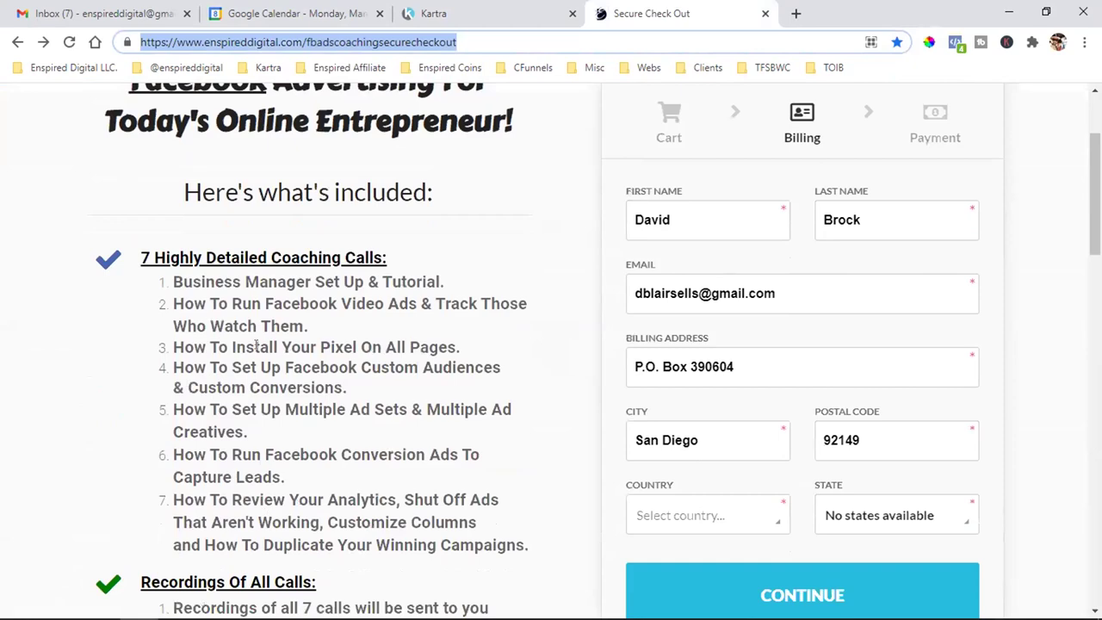
scroll(239, 228, "down", 4)
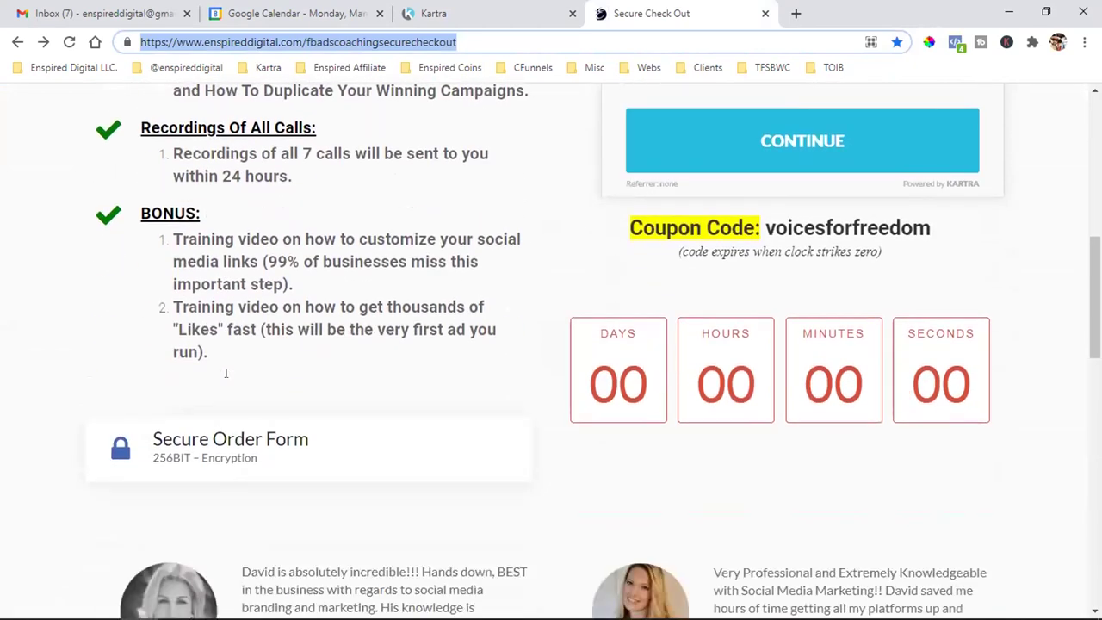
scroll(792, 509, "up", 8)
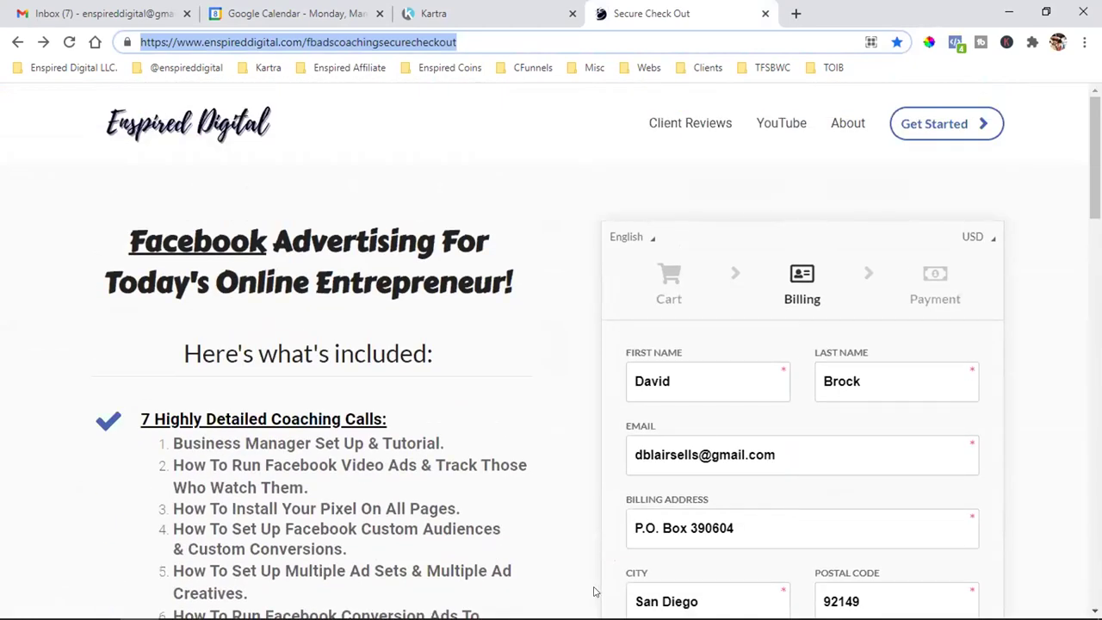
left_click(447, 8)
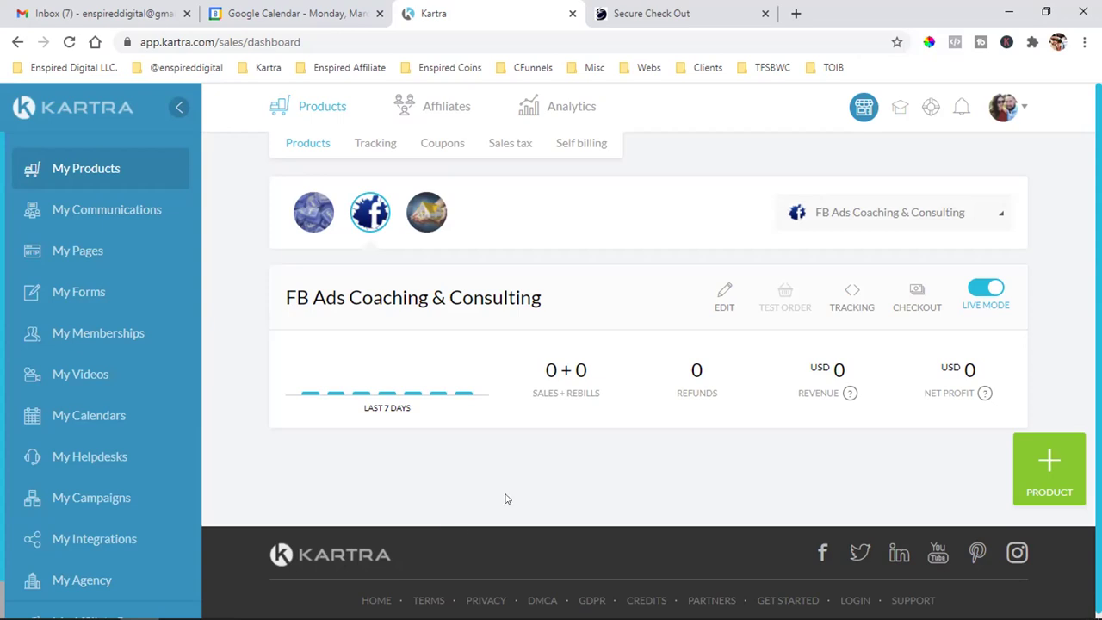
- Open the Kartraverse training portal from the Kartra products dashboard
mouse_move(633, 121)
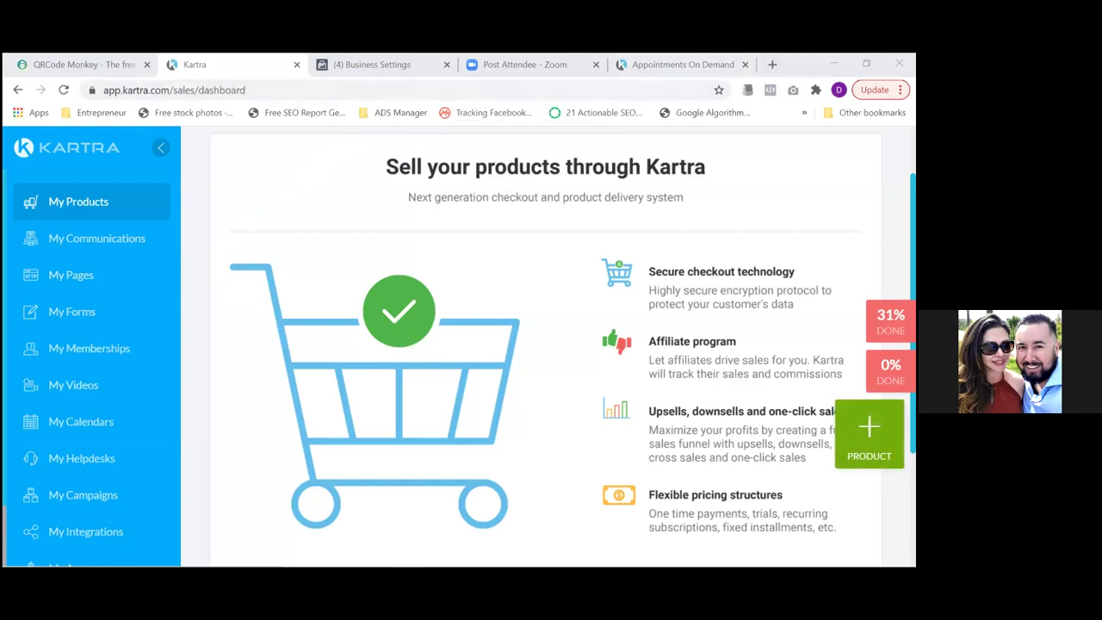
scroll(544, 344, "up", 1)
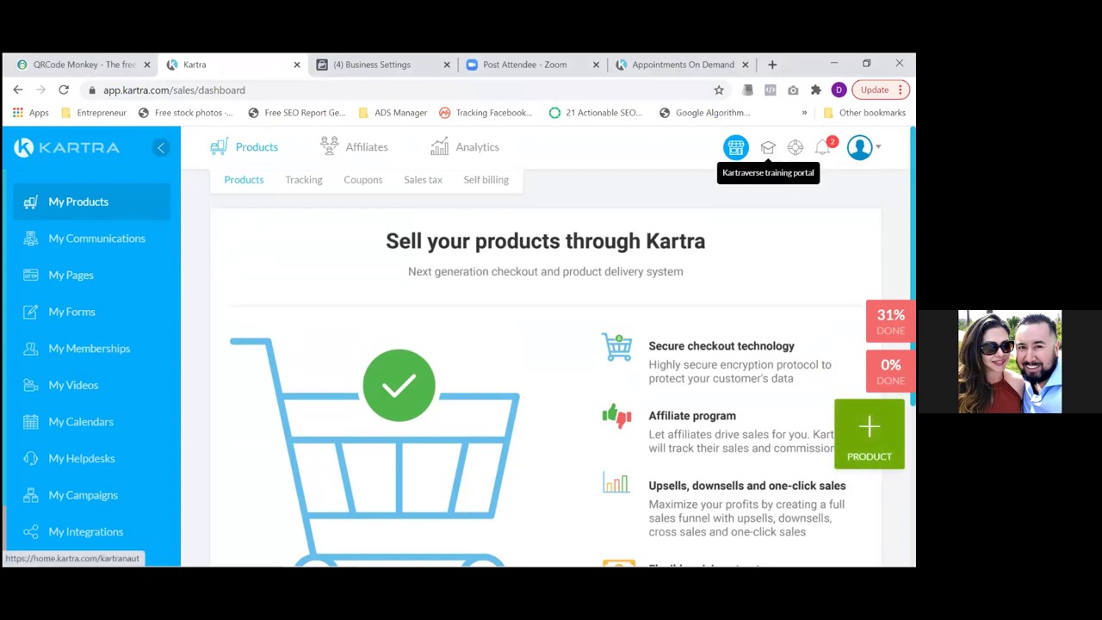
left_click(766, 148)
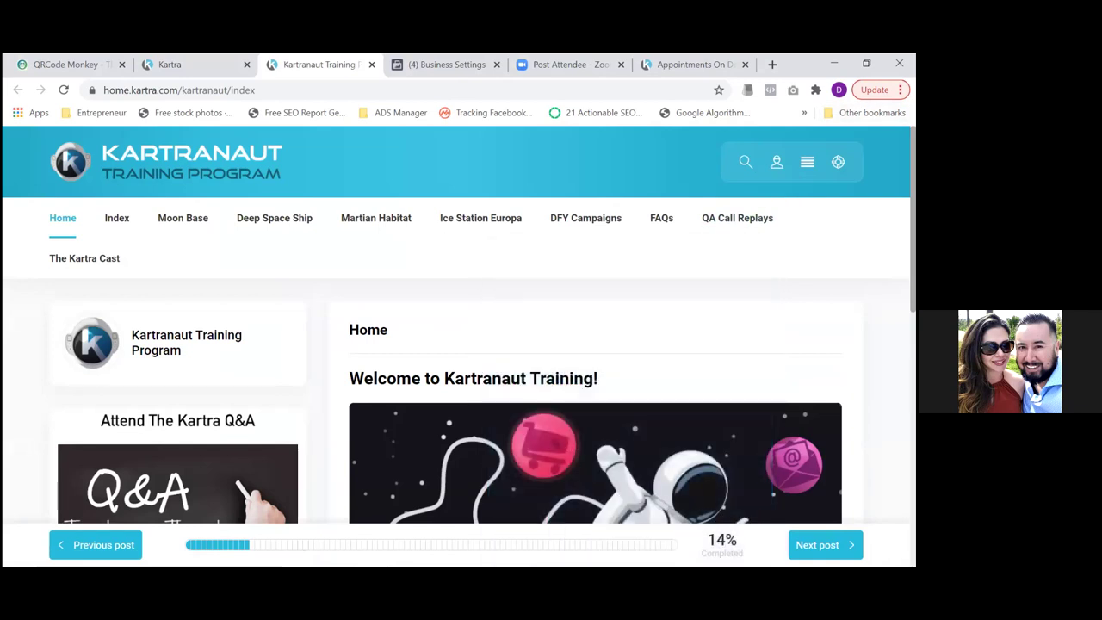
- Look through the Kartranaut training categories from Index and Moon Base to DFY Campaigns, and the Tuesday or Thursday Q&A registration
scroll(456, 327, "down", 1)
mouse_move(737, 191)
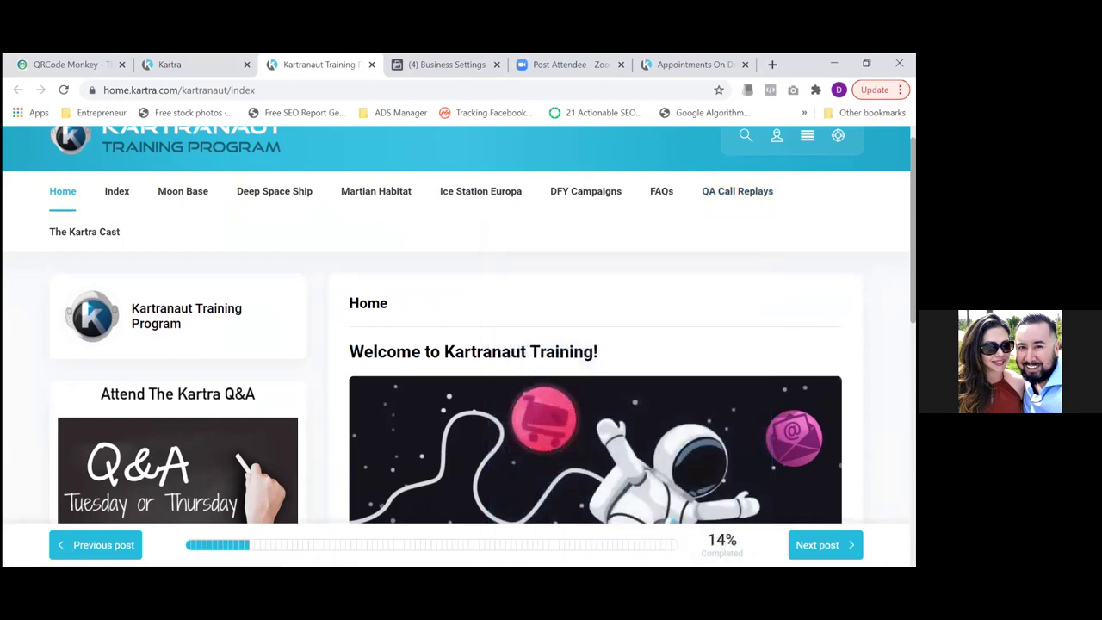
mouse_move(117, 193)
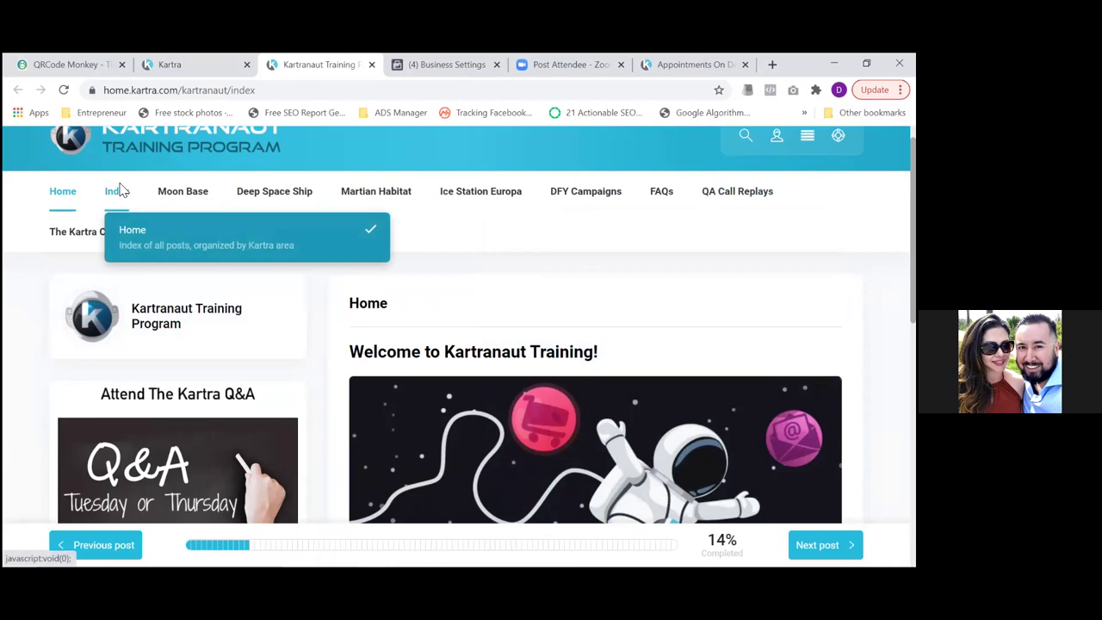
mouse_move(183, 191)
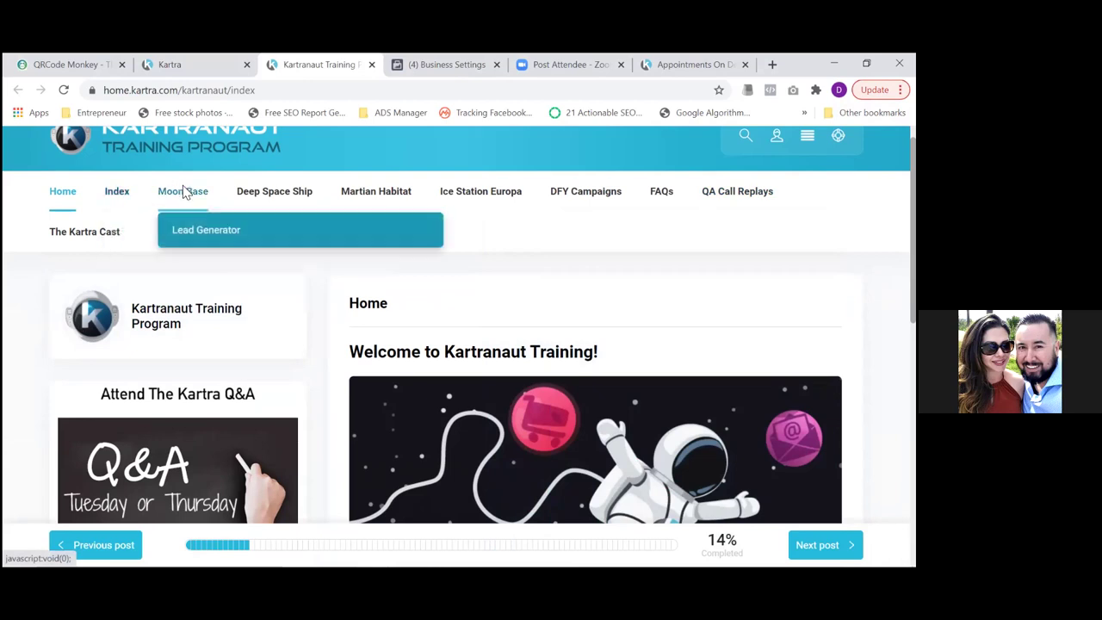
mouse_move(267, 193)
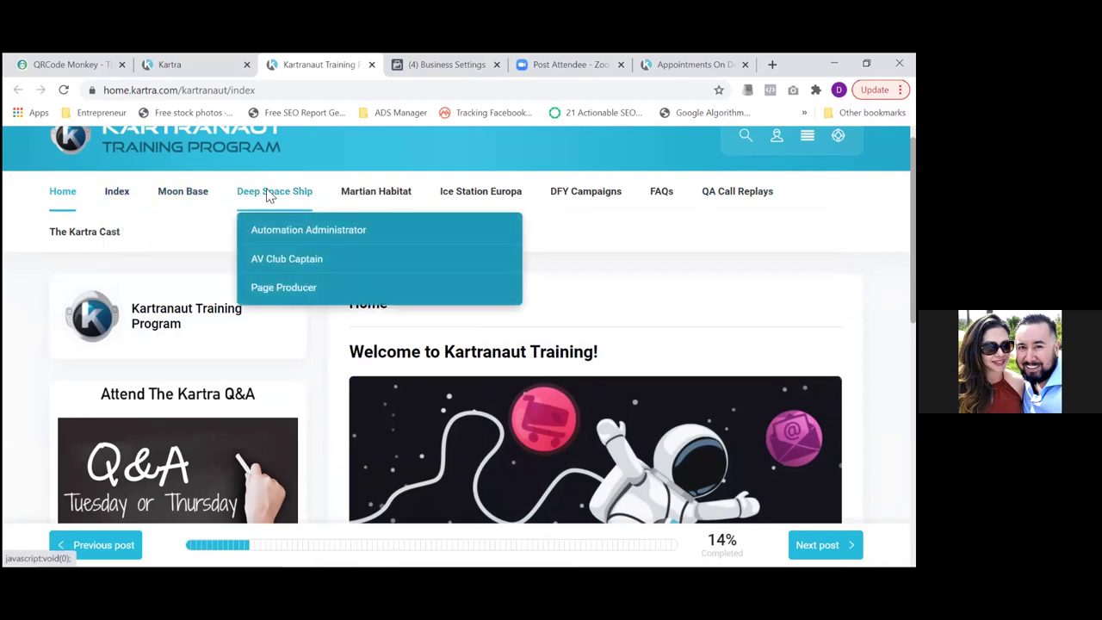
mouse_move(363, 198)
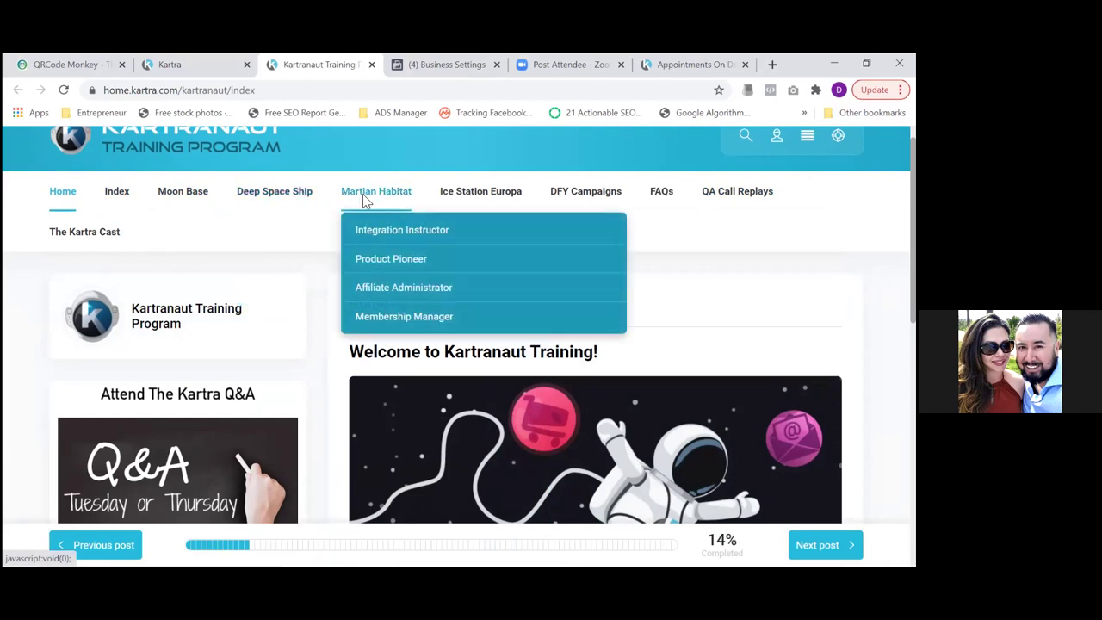
mouse_move(461, 198)
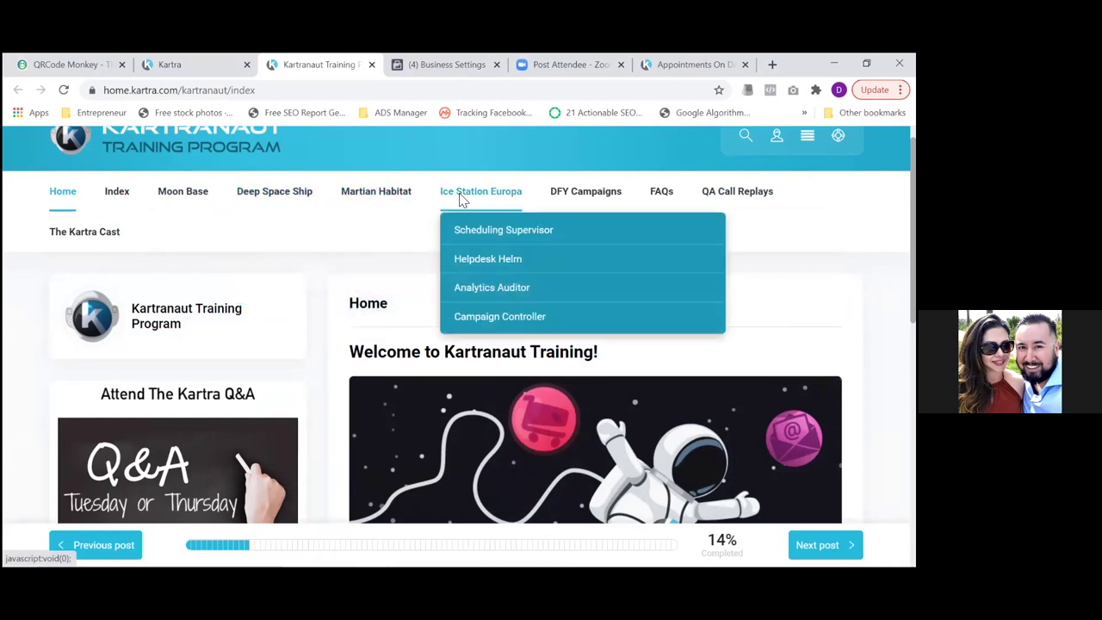
mouse_move(588, 196)
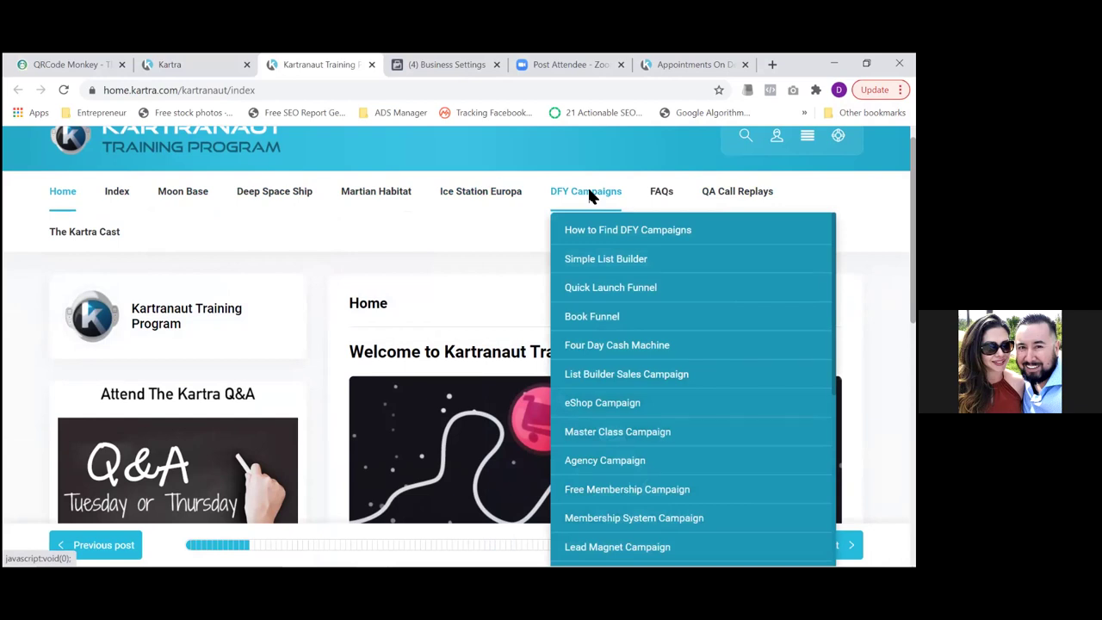
mouse_move(663, 200)
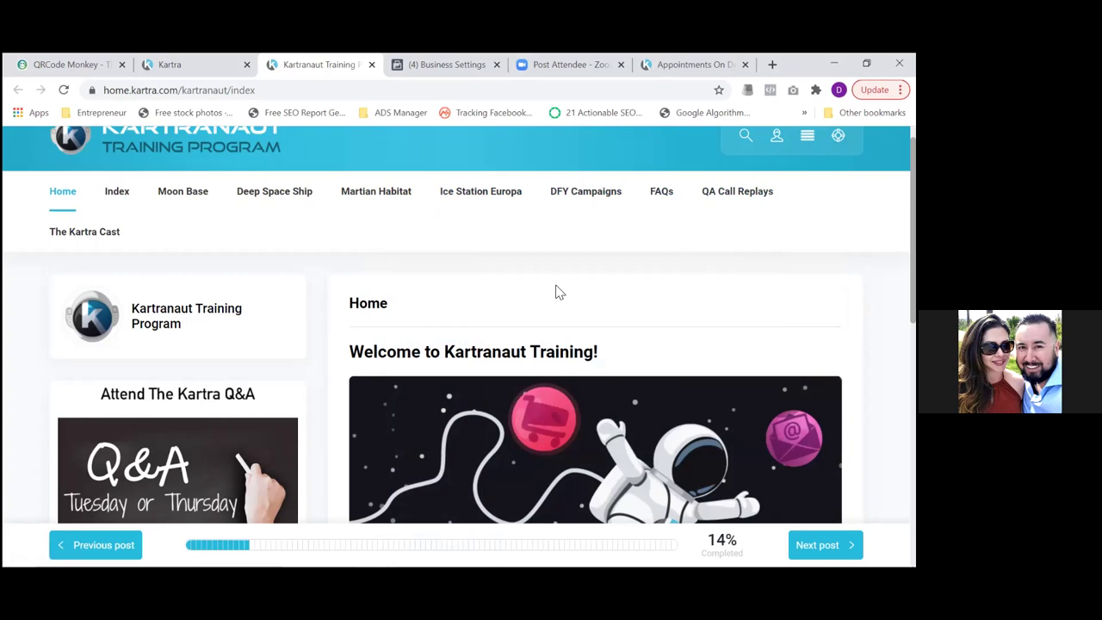
scroll(456, 325, "down", 2)
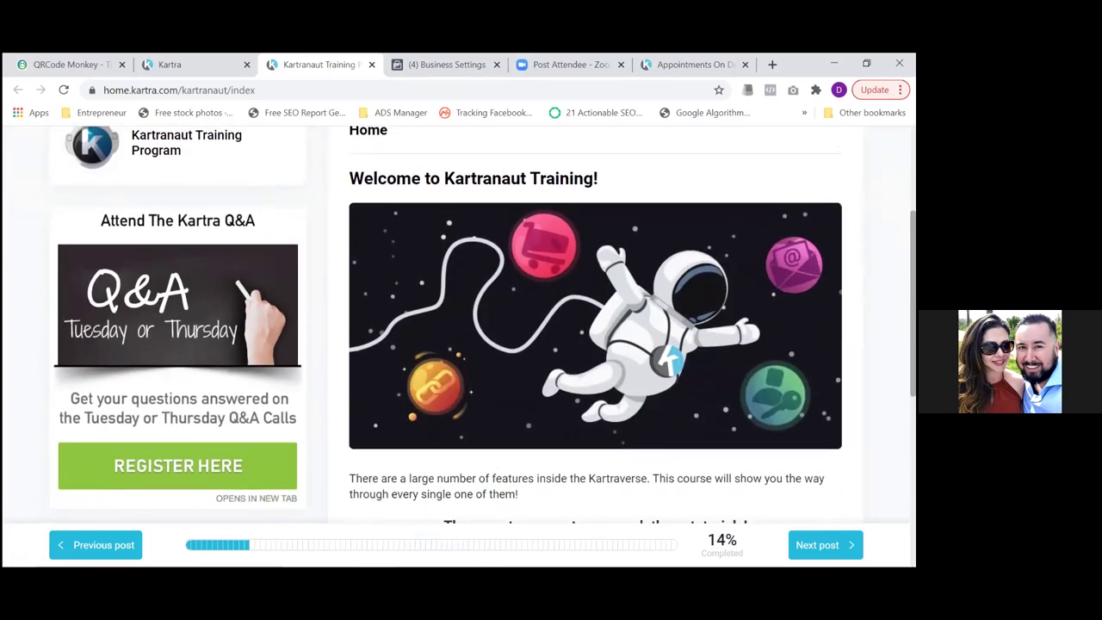
scroll(482, 324, "up", 2)
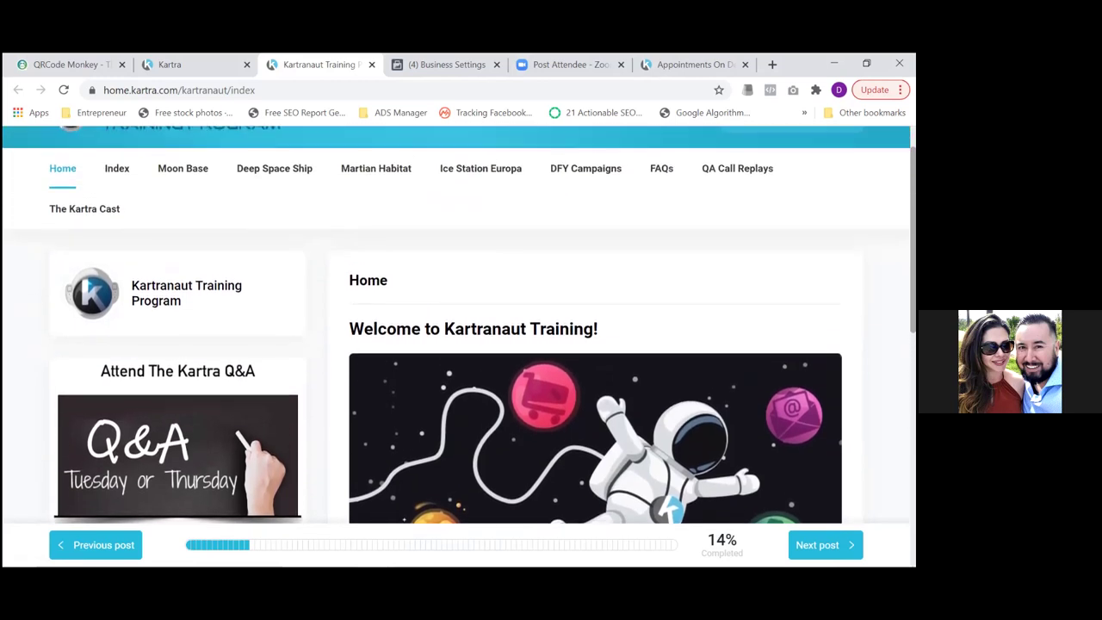
scroll(456, 325, "down", 1)
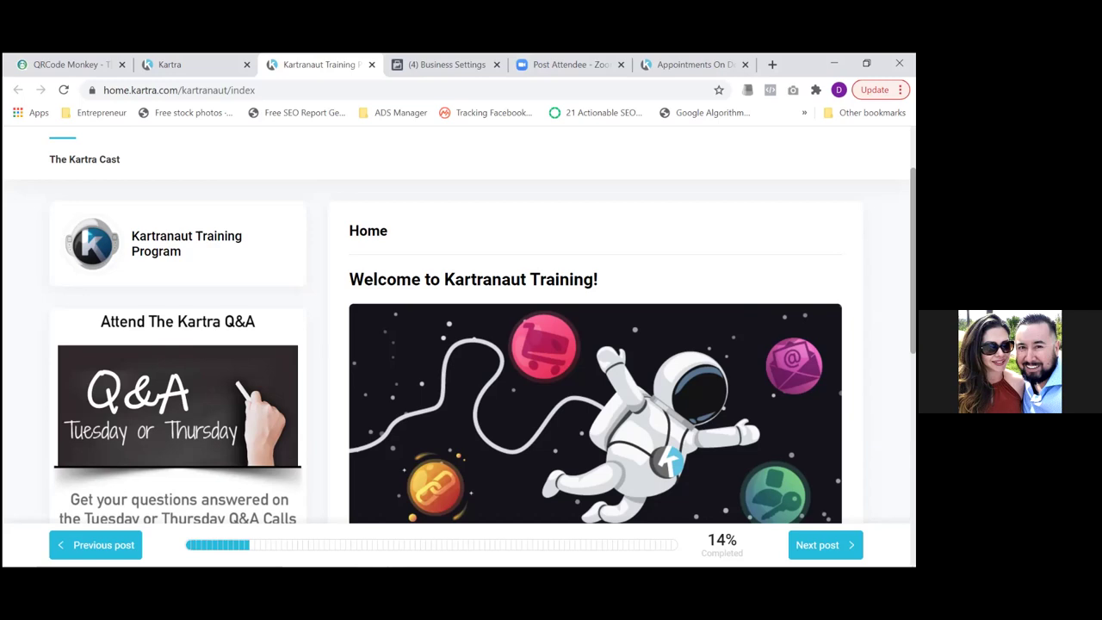
scroll(456, 345, "up", 1)
scroll(456, 344, "down", 1)
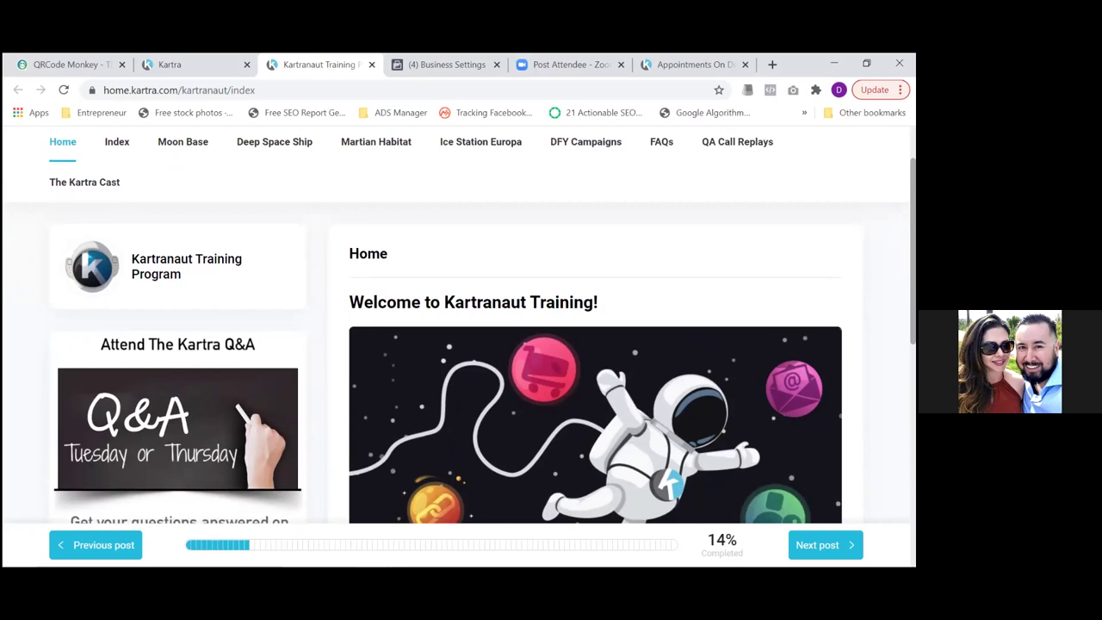
scroll(456, 344, "up", 1)
scroll(456, 344, "down", 1)
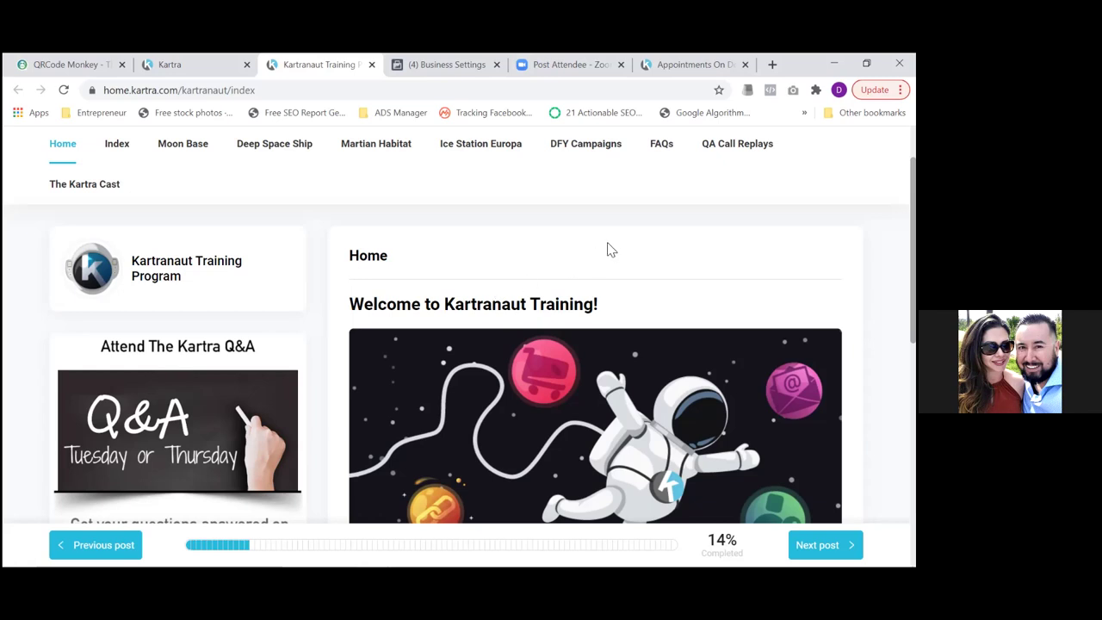
- Return to the Kartra account and get the direct page link for the D TFSBB | Book Opt In page
left_click(181, 65)
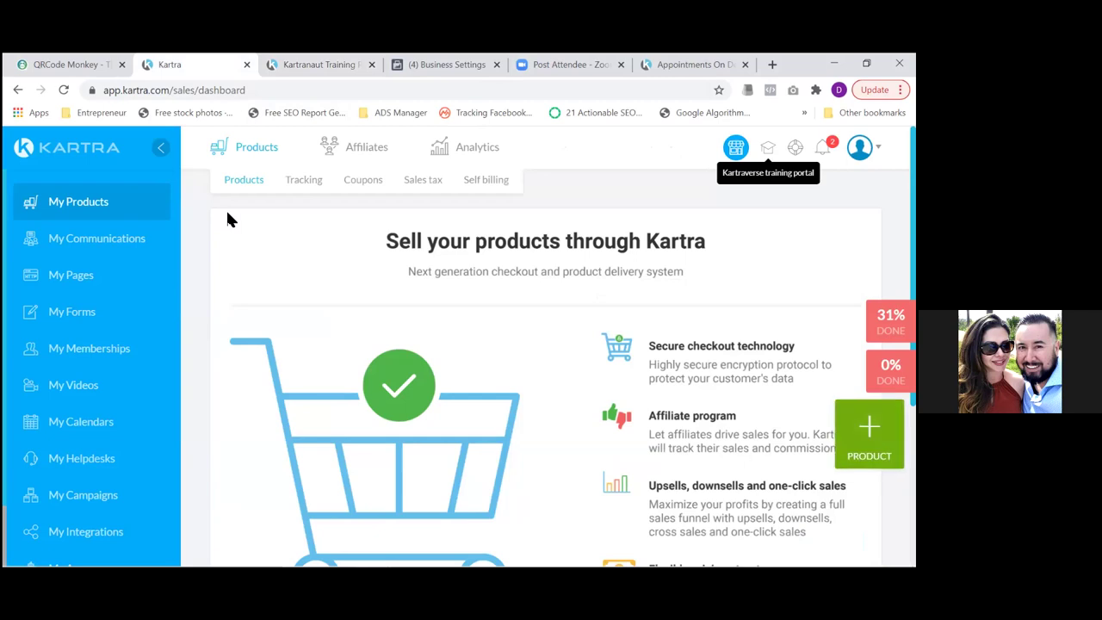
left_click(76, 274)
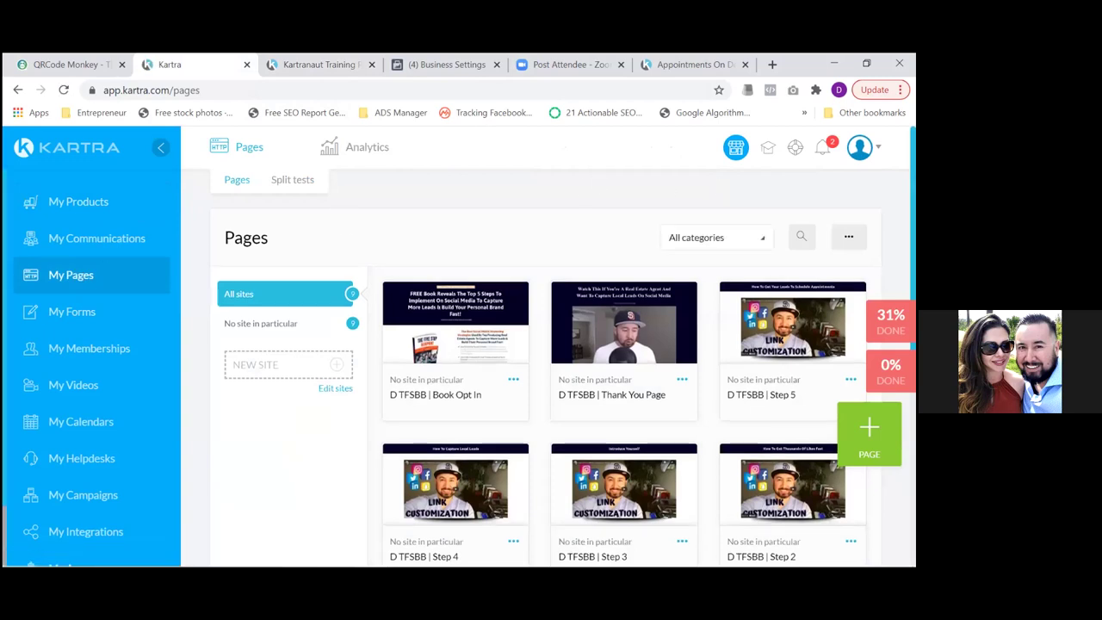
scroll(567, 350, "down", 2)
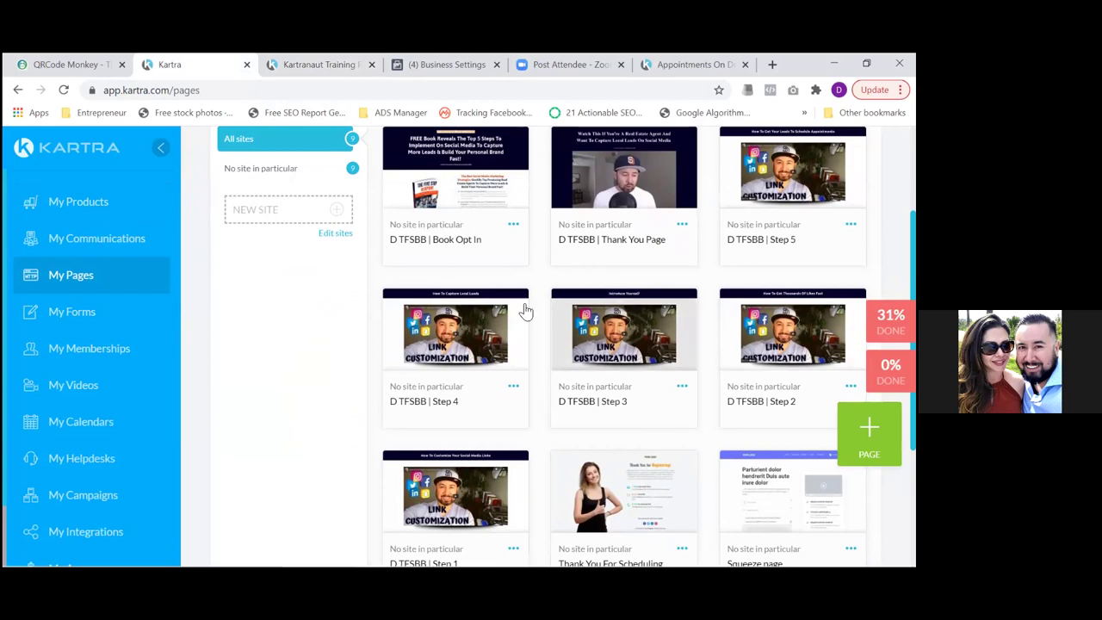
left_click(513, 225)
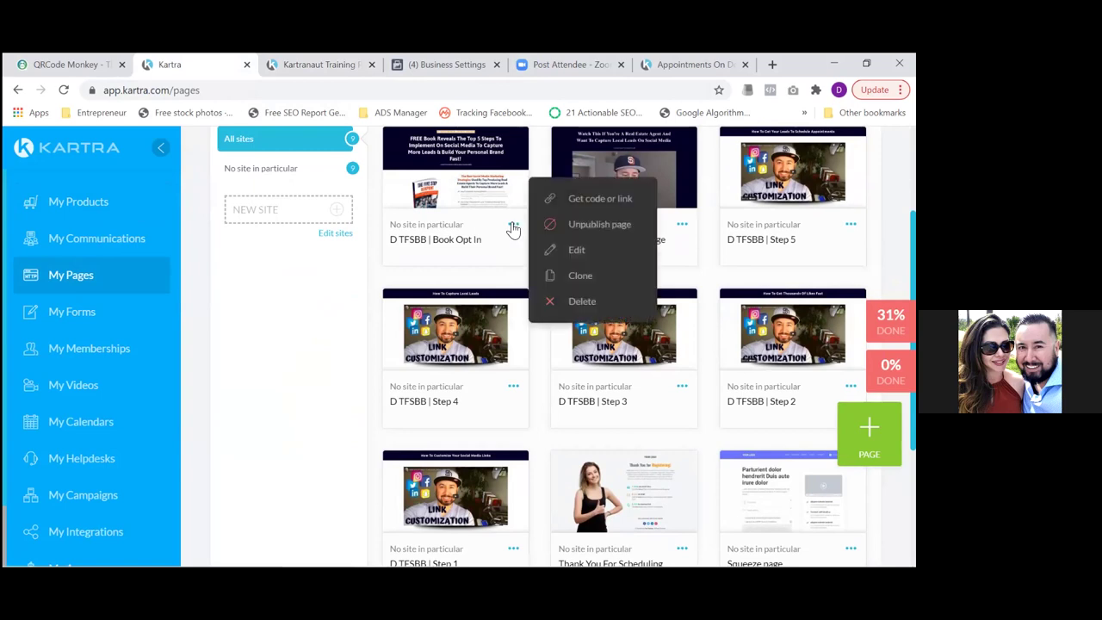
left_click(595, 201)
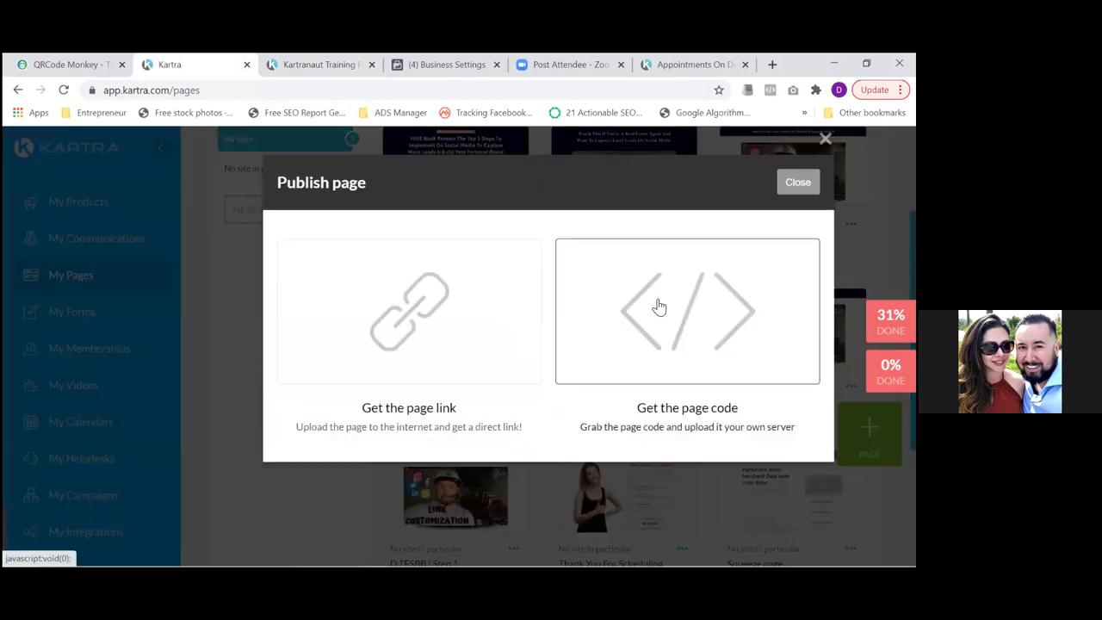
left_click(469, 328)
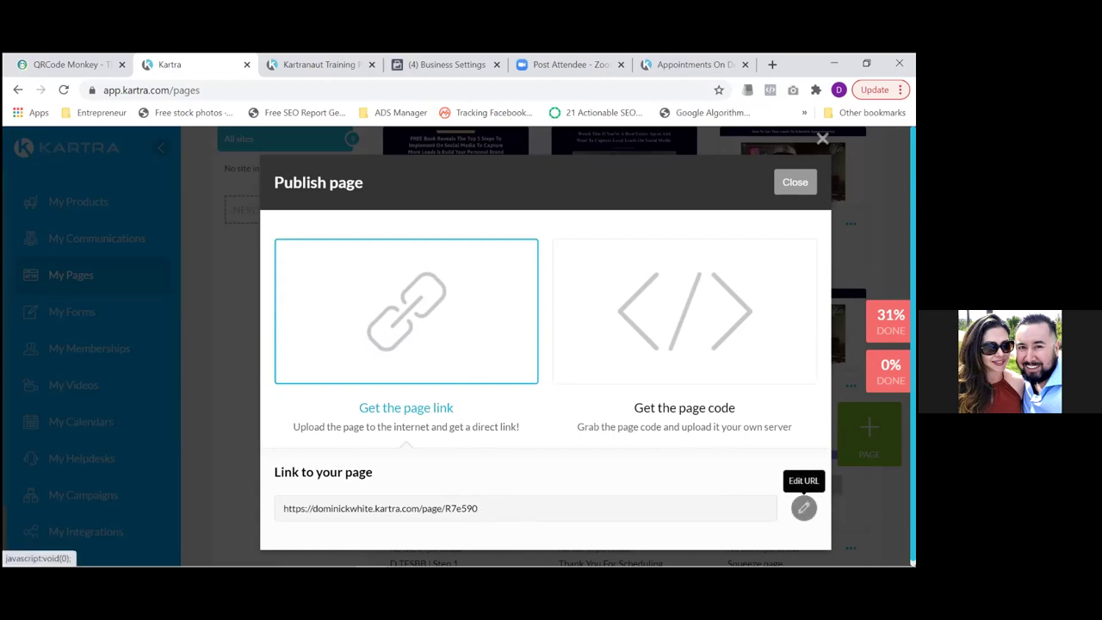
left_click(803, 508)
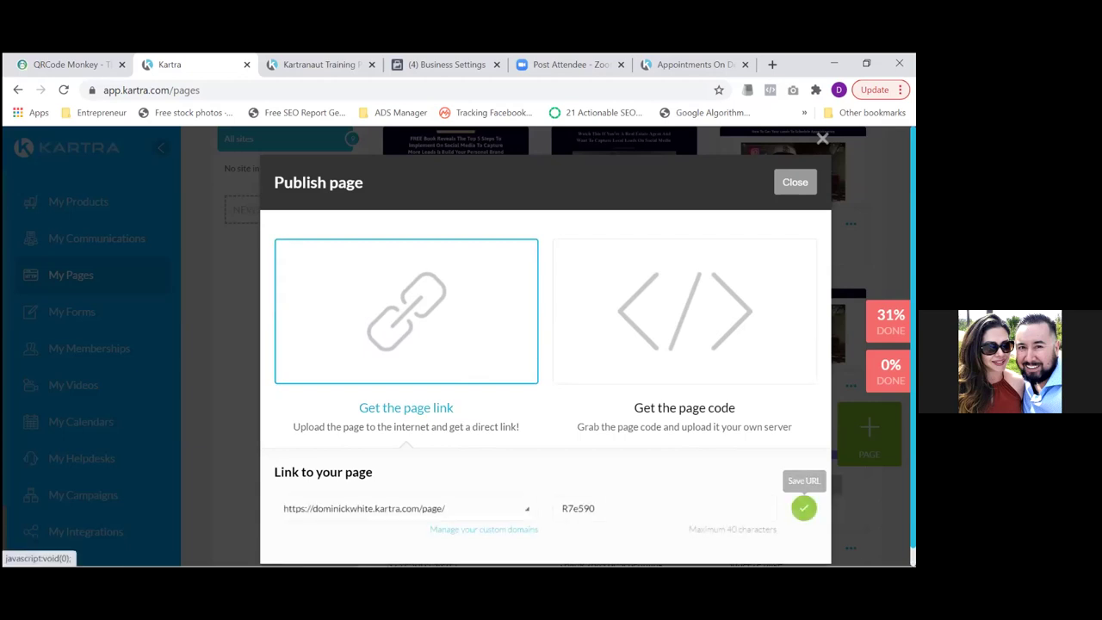
left_click(528, 513)
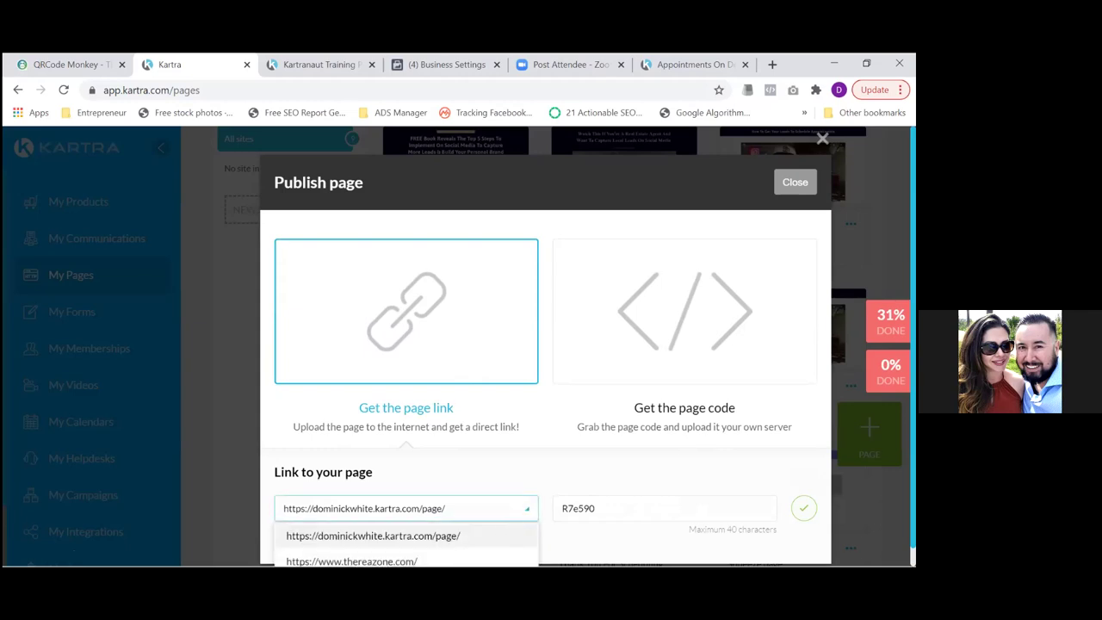
left_click(351, 561)
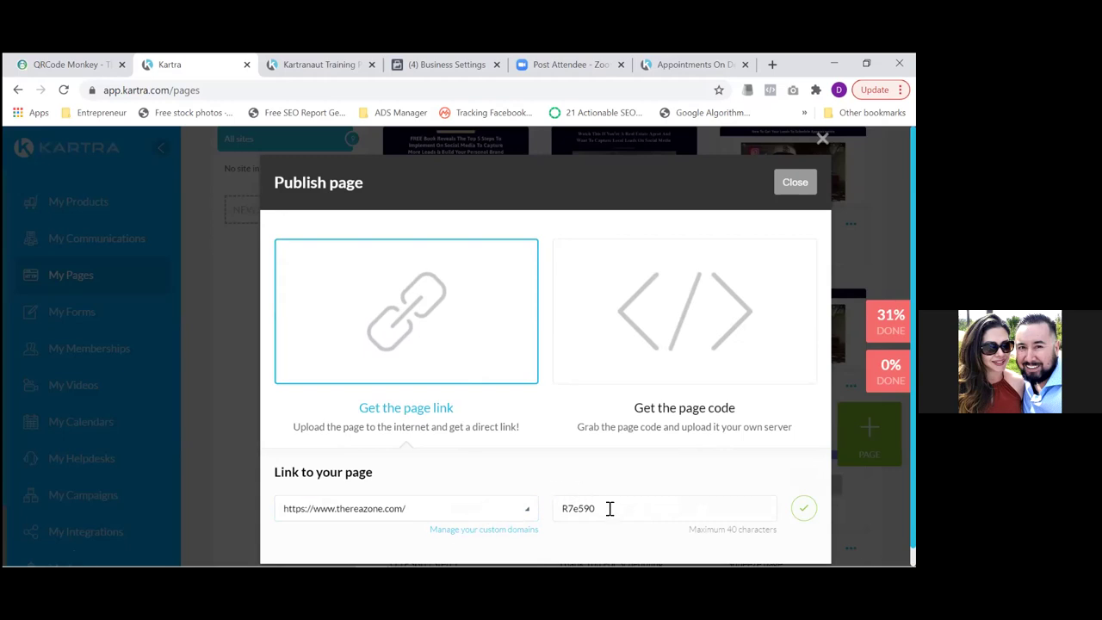
left_click_drag(607, 509, 514, 521)
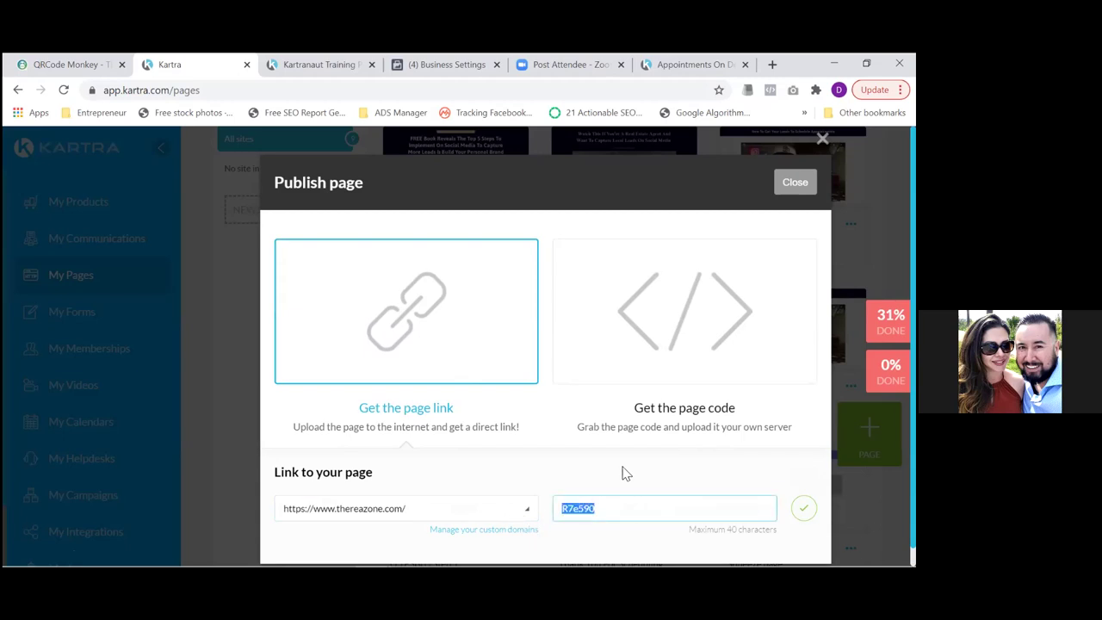
key("BackSpace")
type("landing-page")
left_click(803, 508)
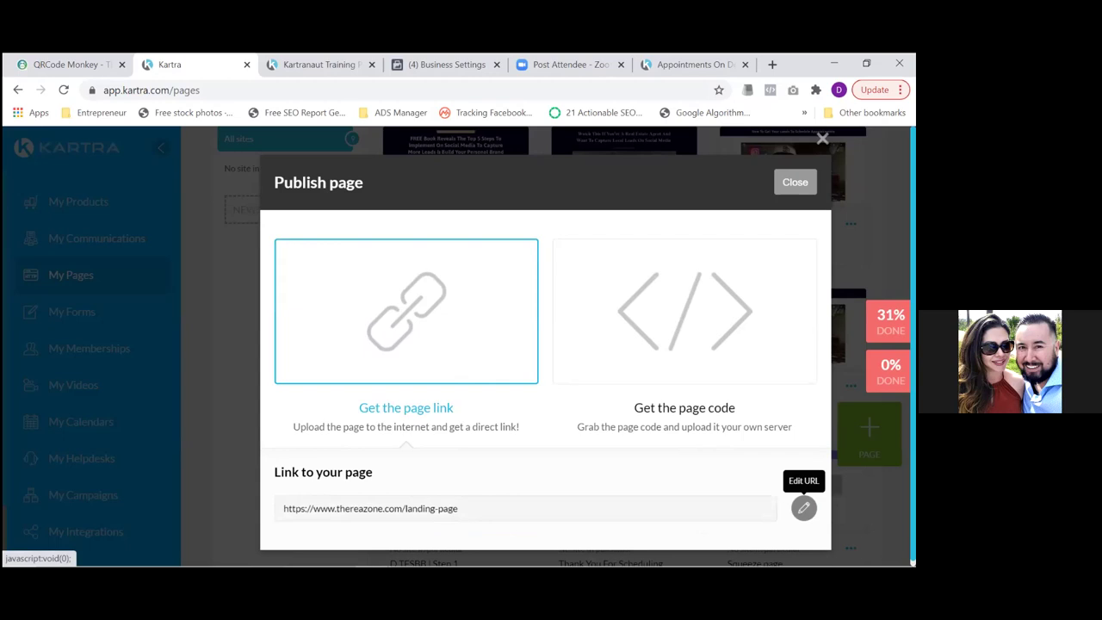